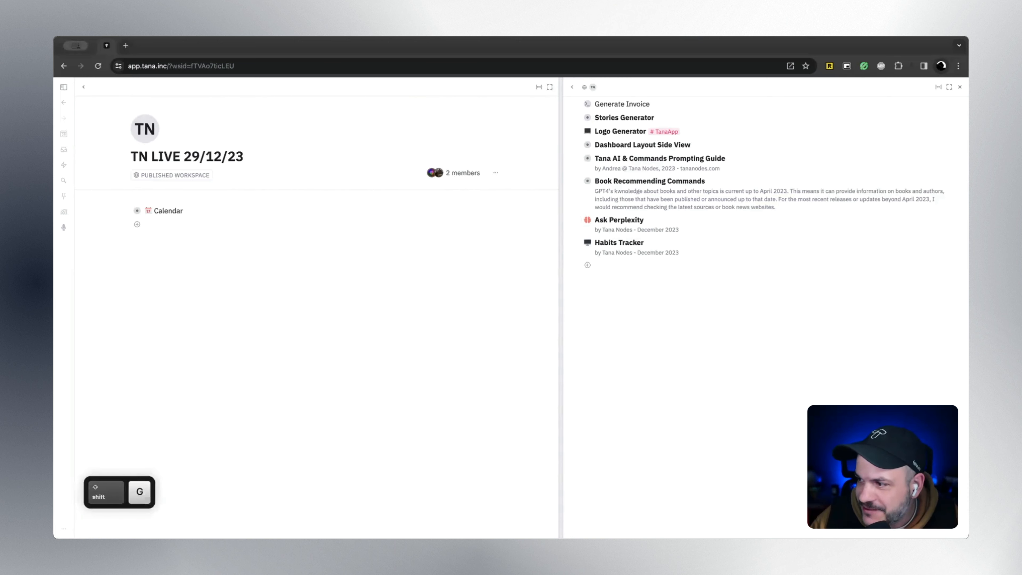
key("shift+1")
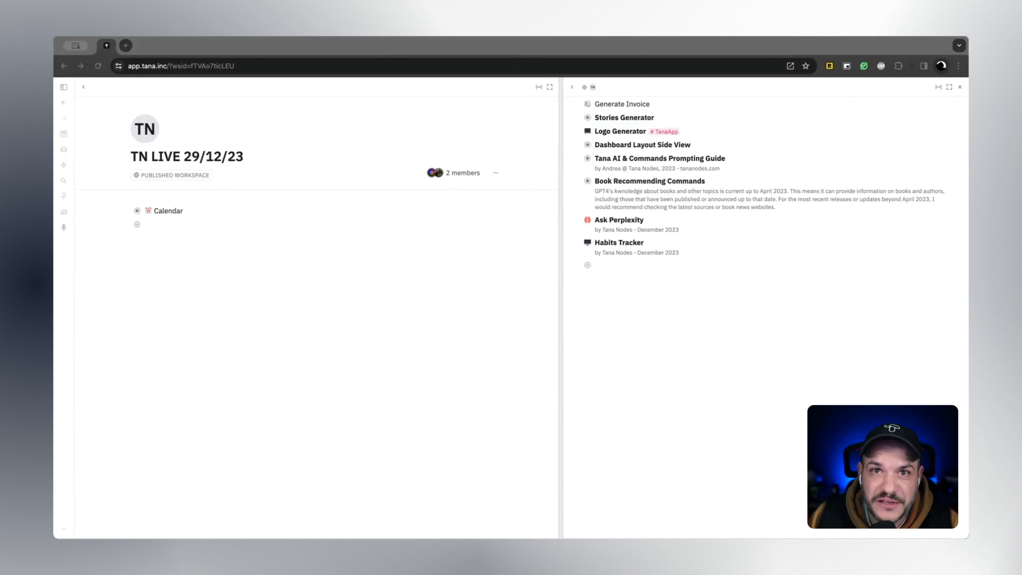
left_click(644, 283)
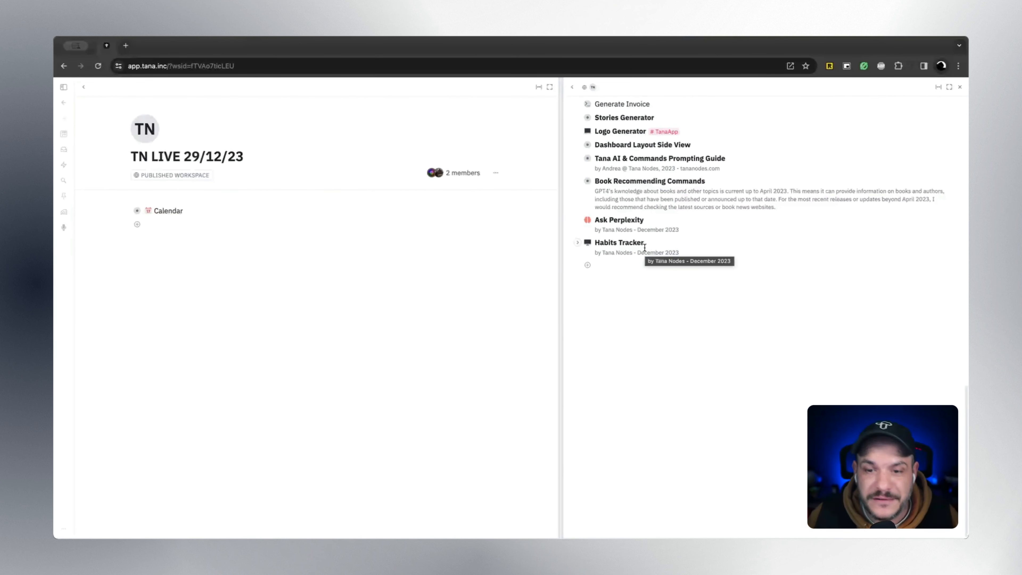
Share the Habits Tracker node as a template and copy the link to it
scroll(628, 239, "up", 10)
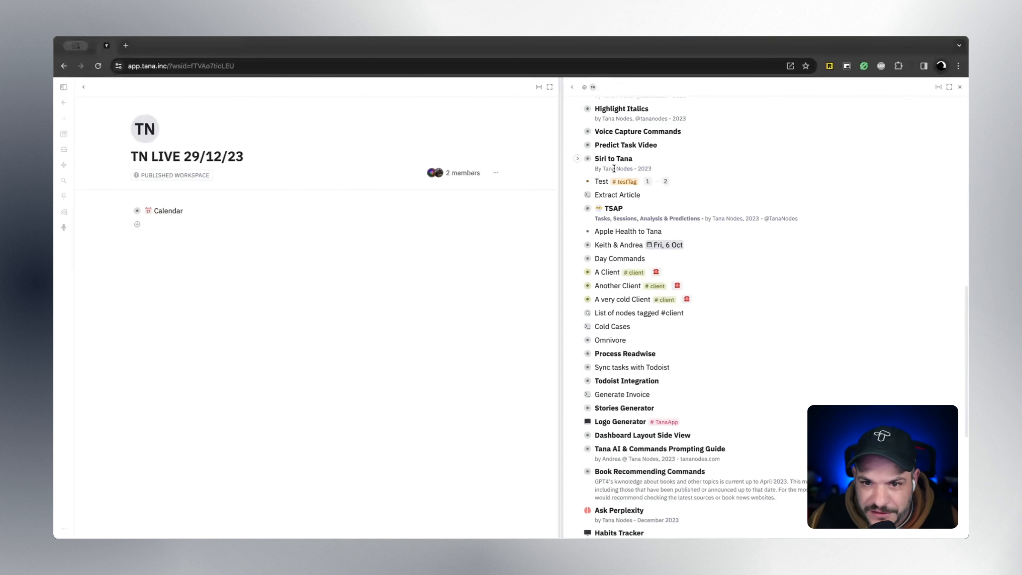
scroll(614, 169, "down", 6)
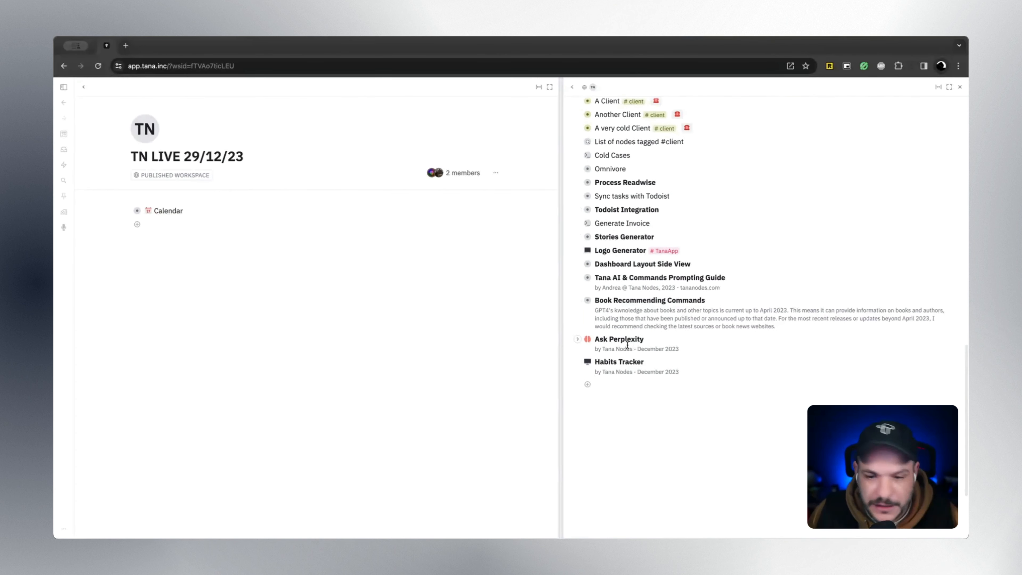
scroll(607, 361, "down", 1)
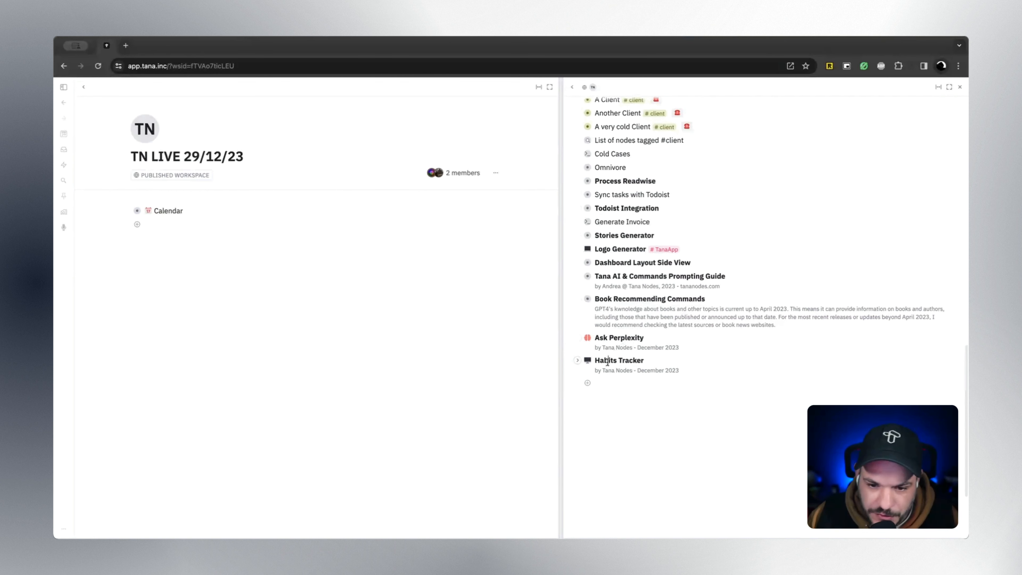
key("super+k")
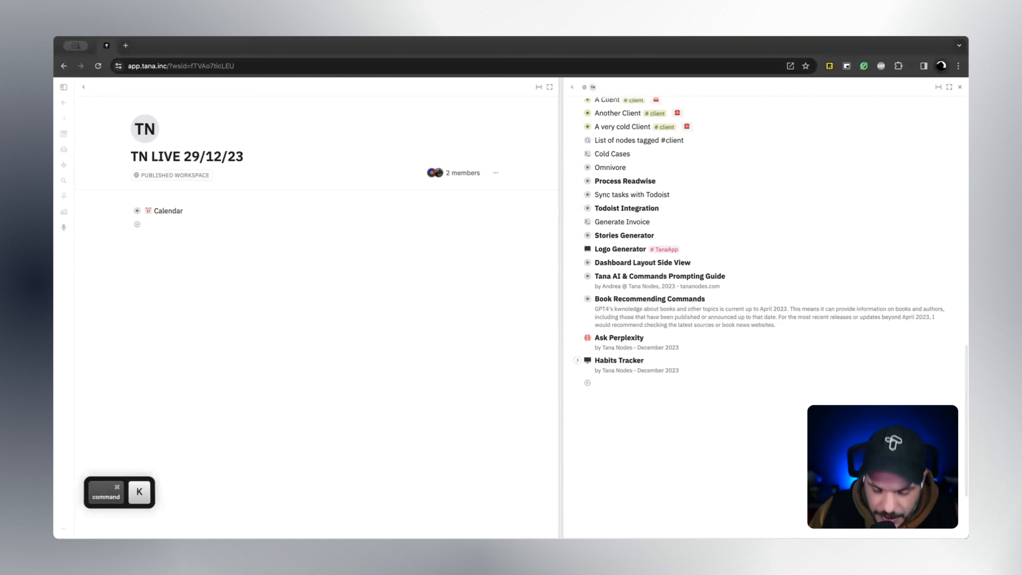
type("share")
key("BackSpace")
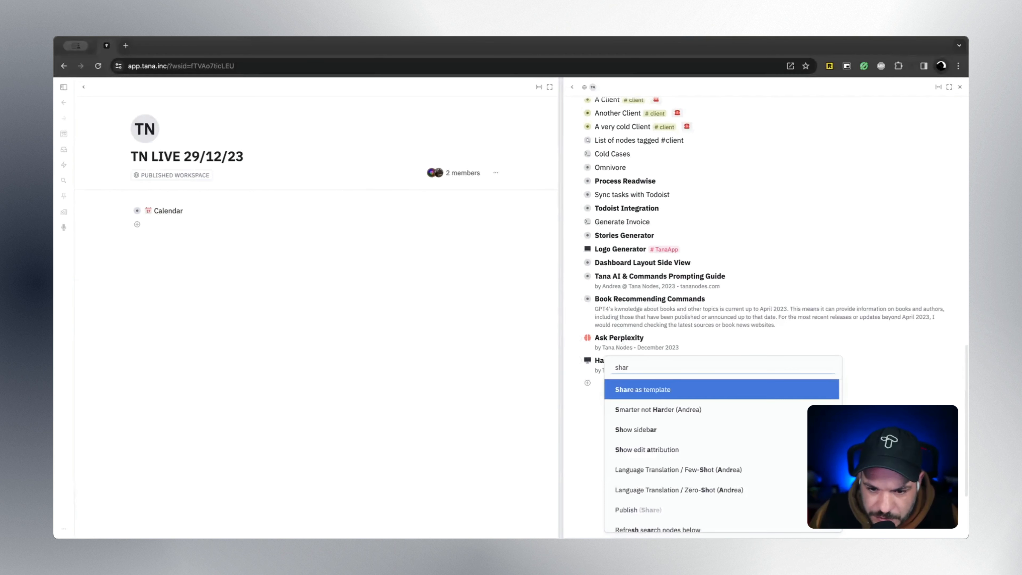
key("Return")
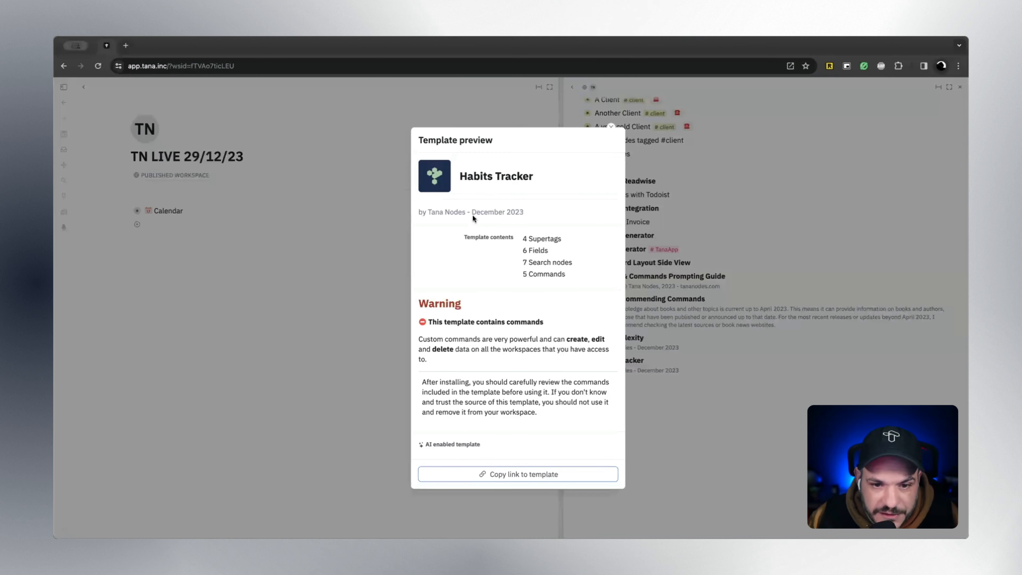
left_click(498, 474)
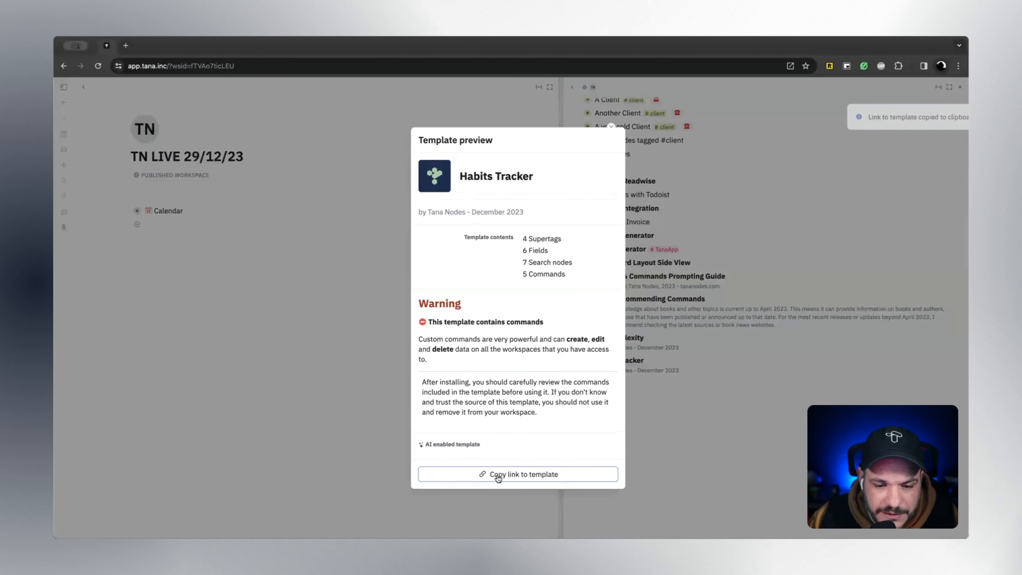
left_click(708, 364)
Load the copied template link and add Habits Tracker to the home of the TN LIVE 29/12/23 workspace
left_click(207, 66)
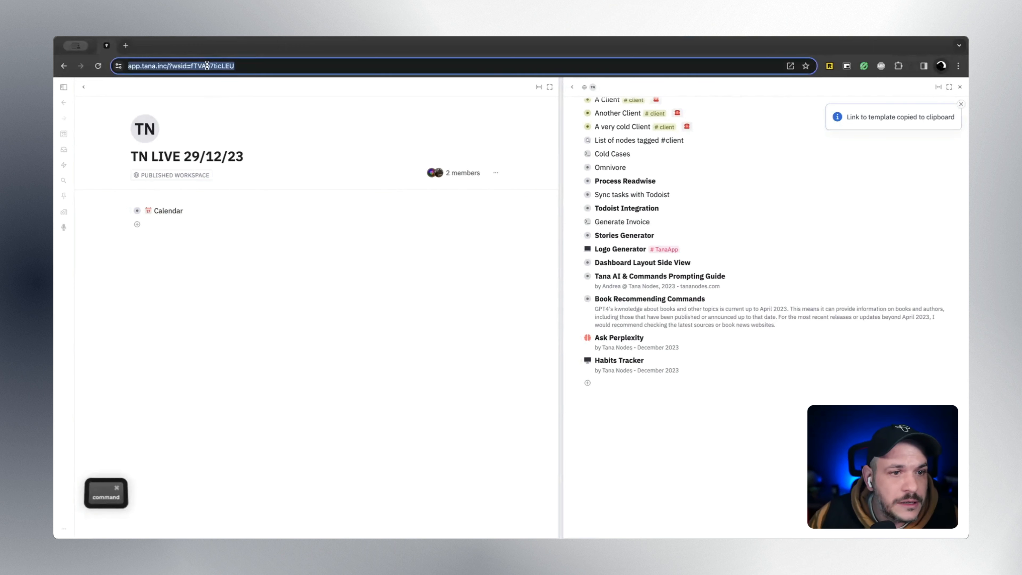
key("super+v")
key("Return")
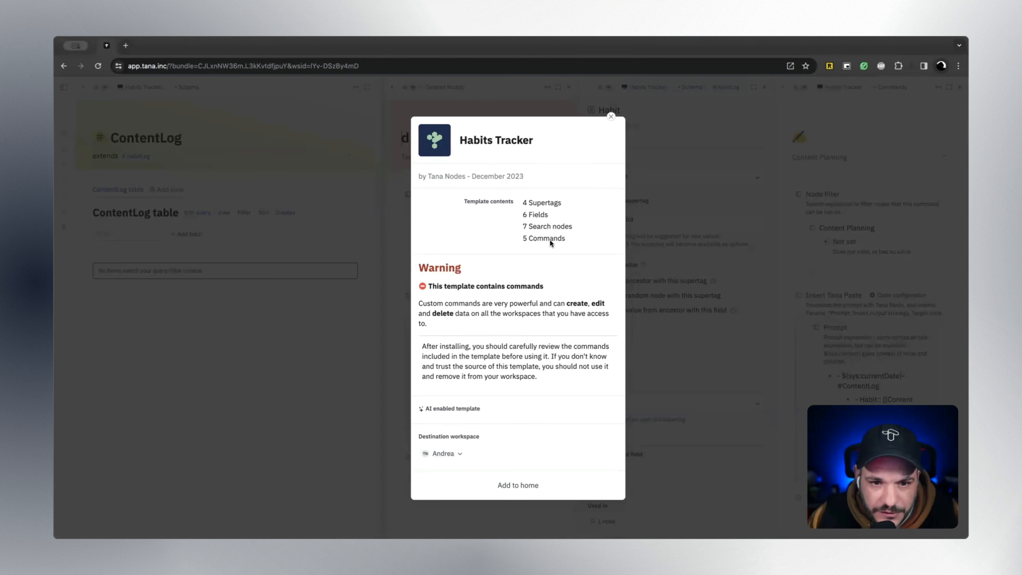
left_click(448, 454)
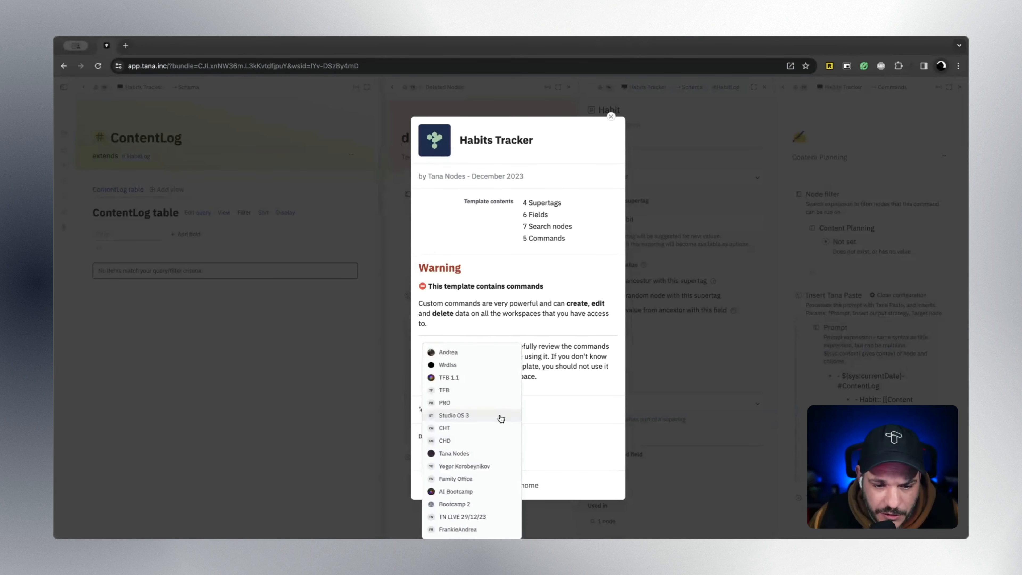
left_click(485, 517)
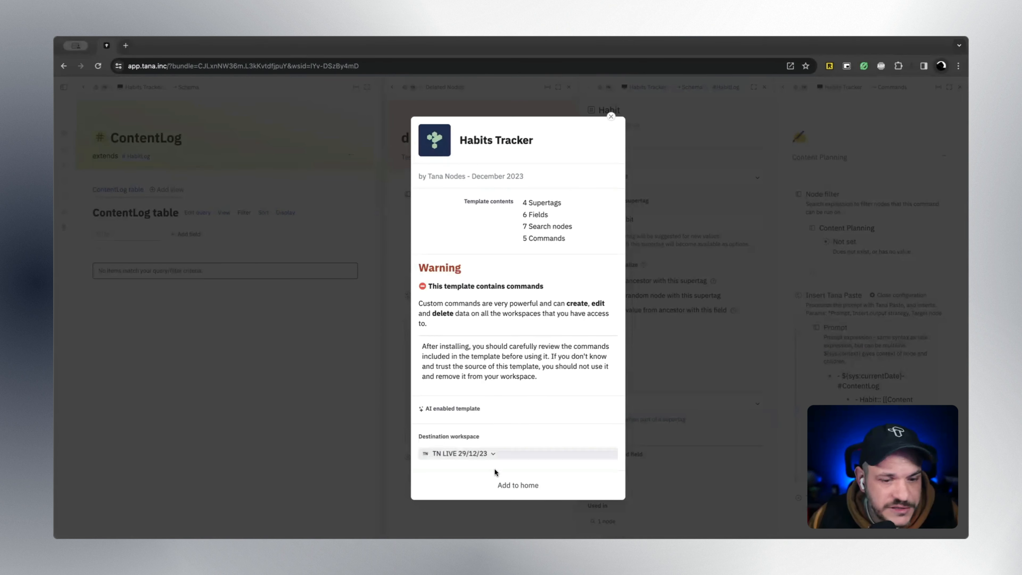
left_click(508, 486)
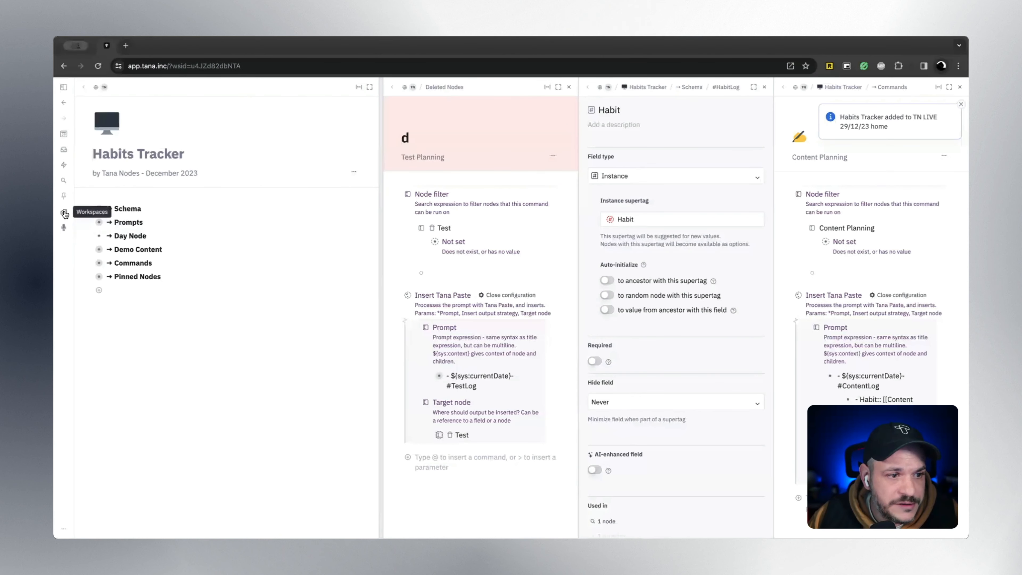
Open the TN LIVE 29/12/23 workspace and close the three other open panels beside it
left_click(64, 214)
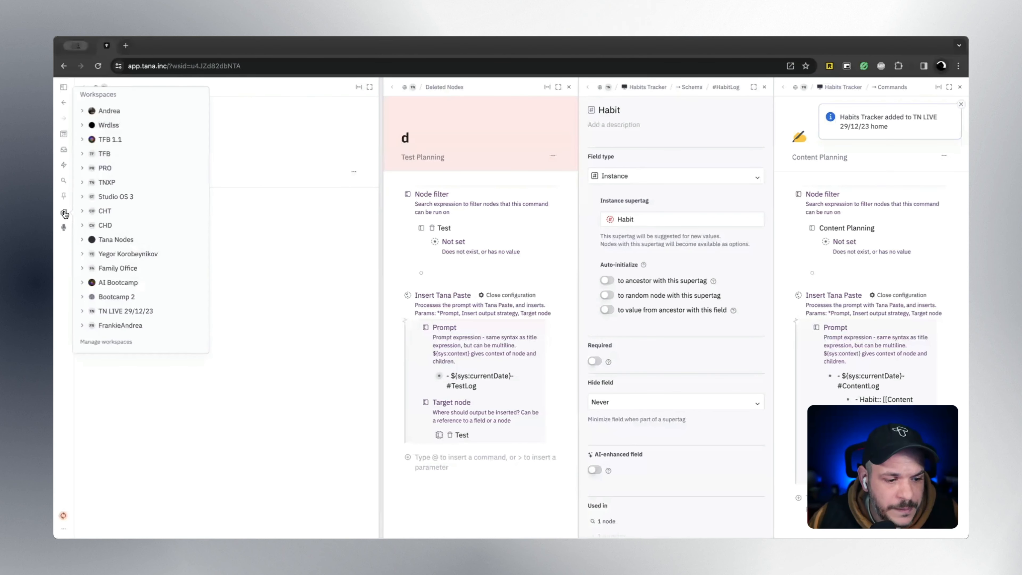
left_click(132, 318)
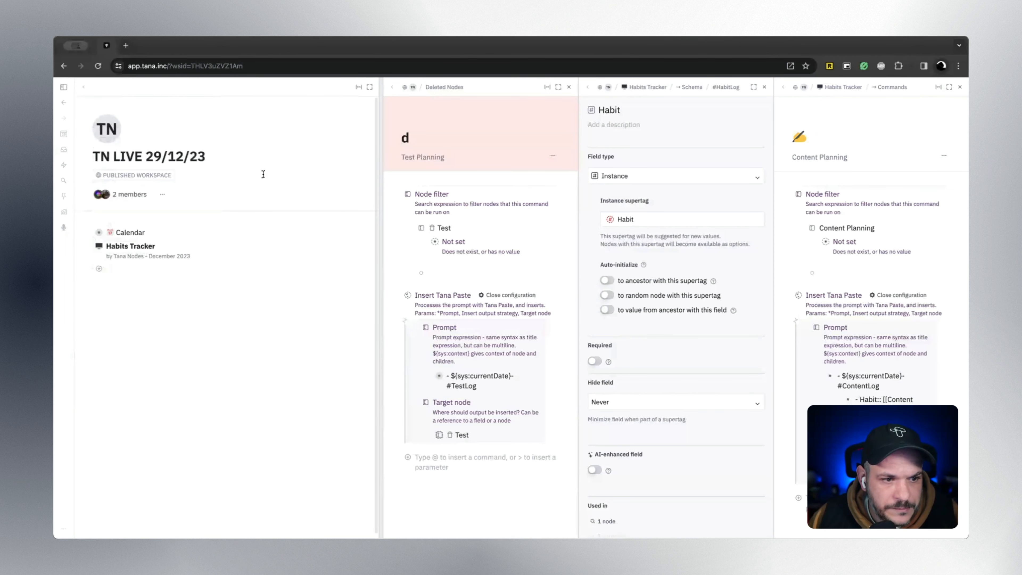
left_click(959, 88)
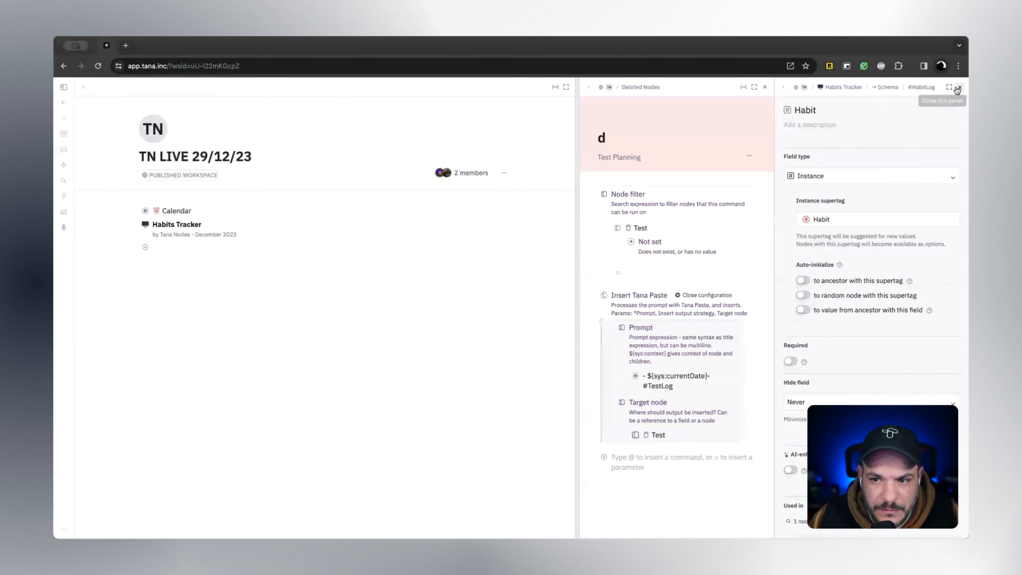
left_click(958, 88)
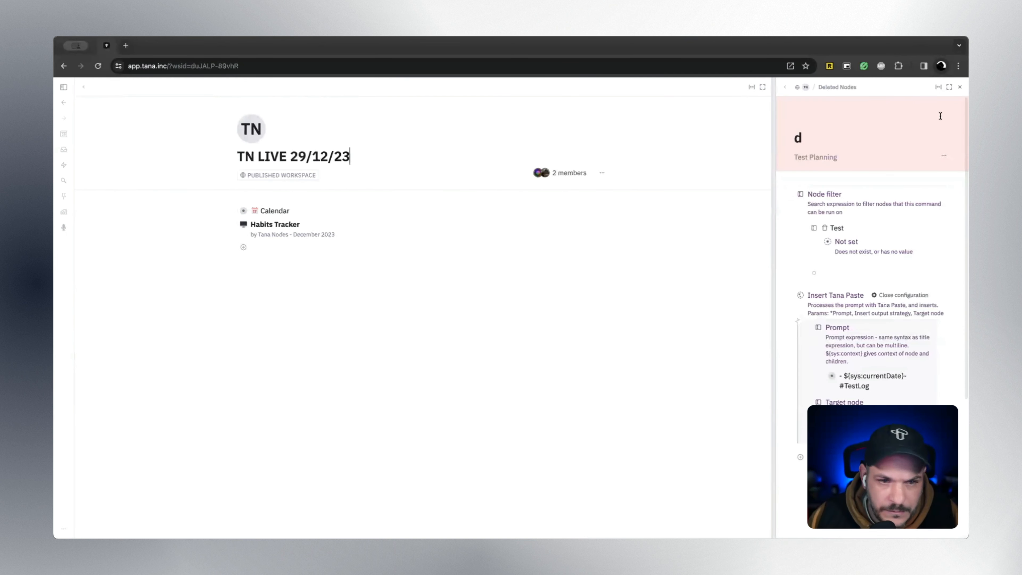
left_click(960, 89)
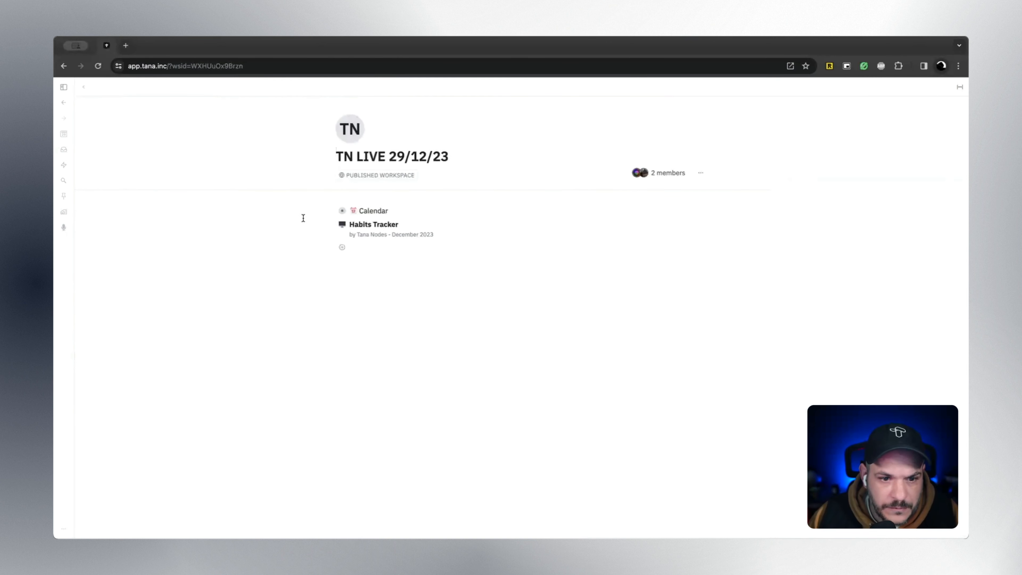
Expand the Habits Tracker node and examine its Schema supertags and Day Node content
left_click(332, 224)
left_click(352, 248)
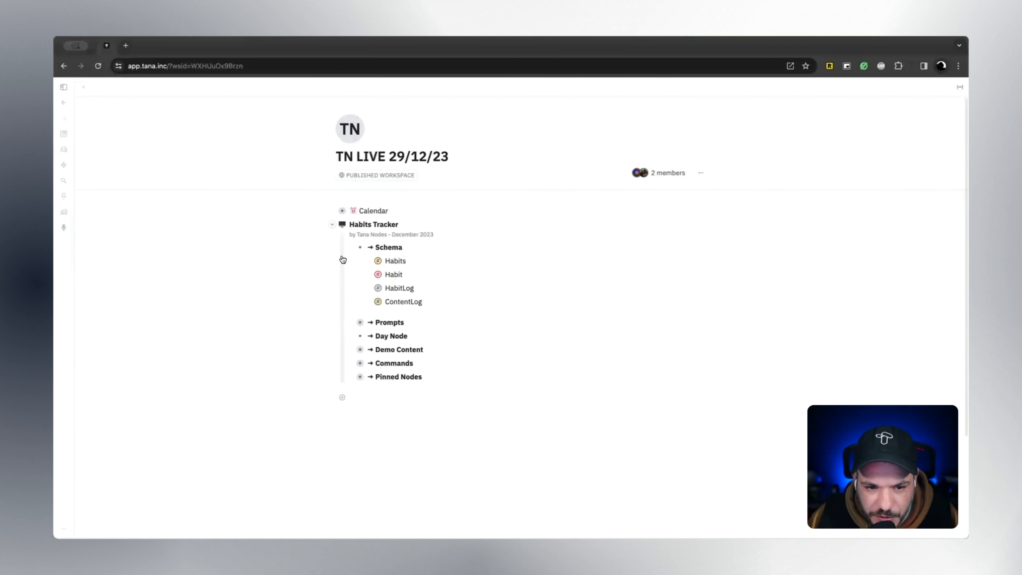
scroll(342, 259, "down", 1)
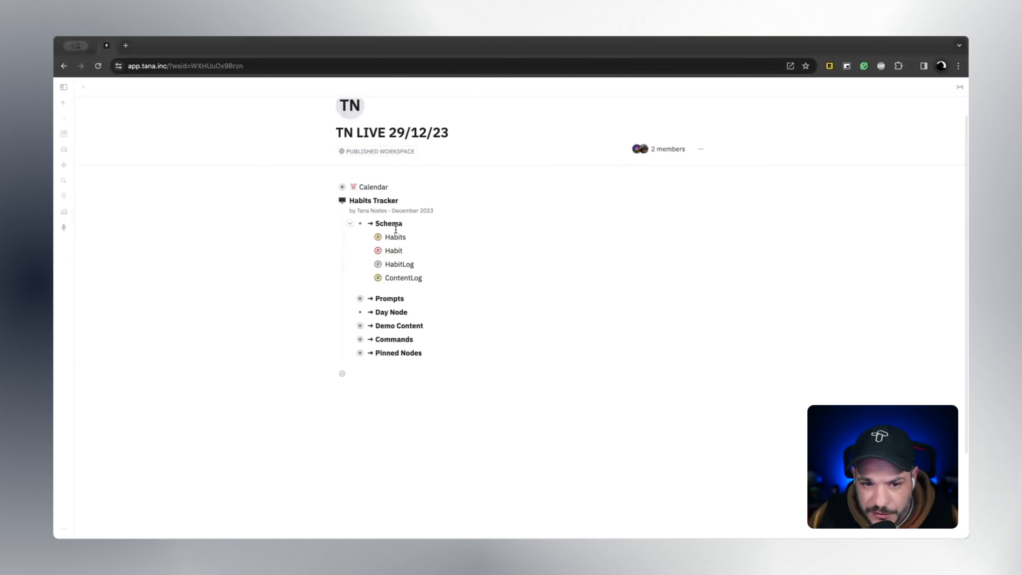
scroll(396, 237, "down", 1)
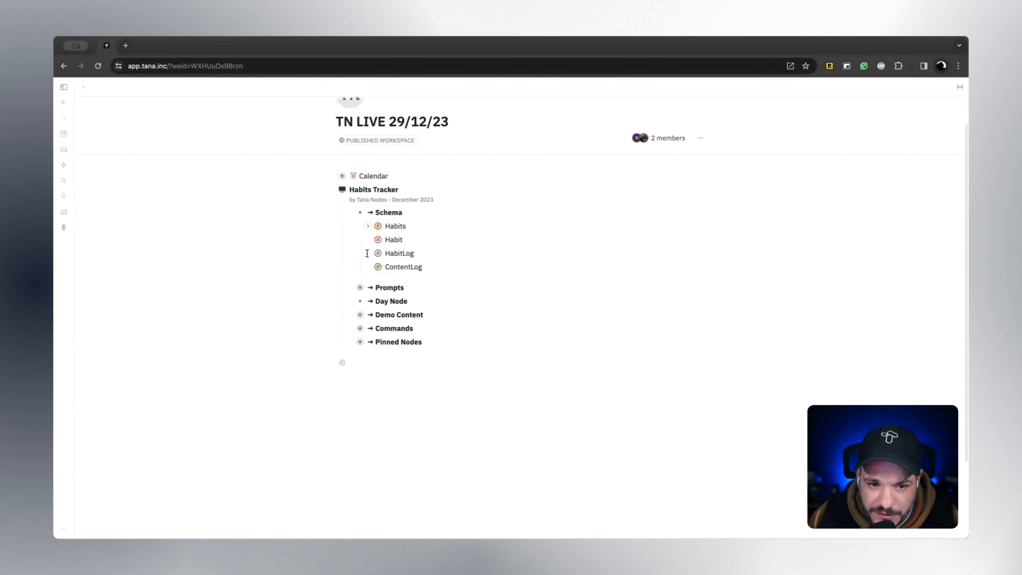
scroll(350, 307, "down", 1)
left_click(350, 301)
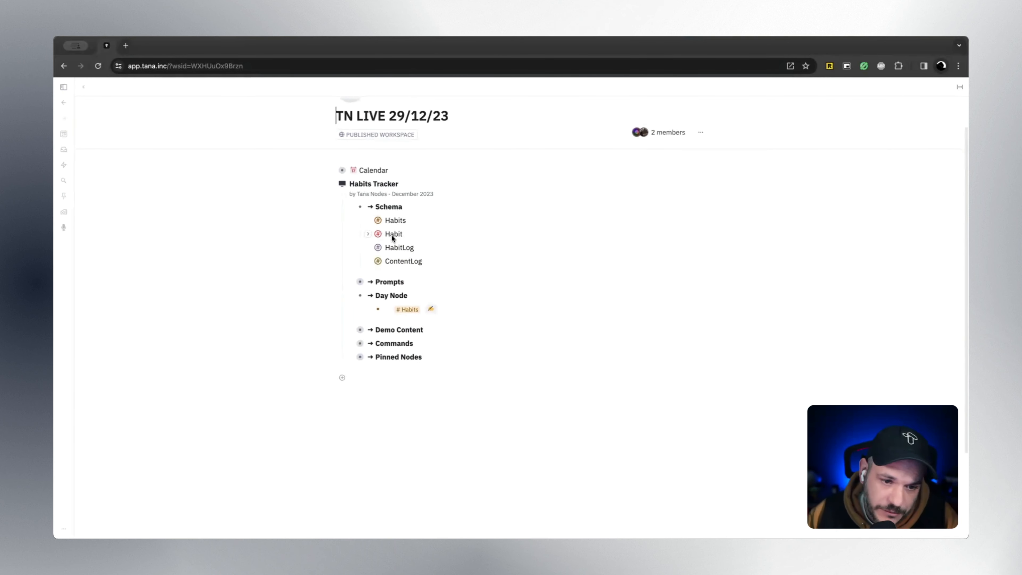
Examine the Calculate Habit Goal and Habit Traction prompts, and collapse the Prompts and Day Node sections
left_click(351, 282)
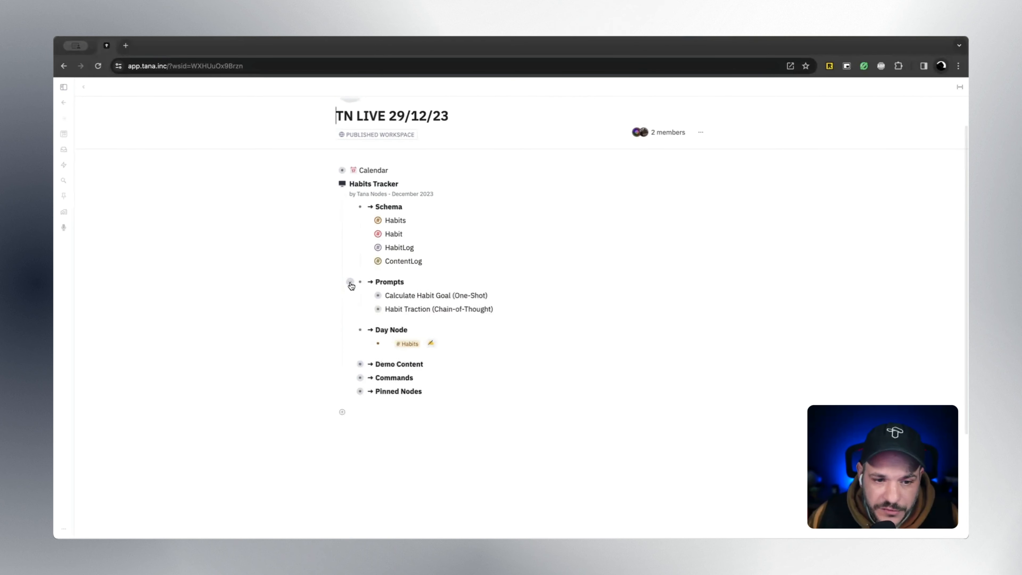
left_click(368, 296)
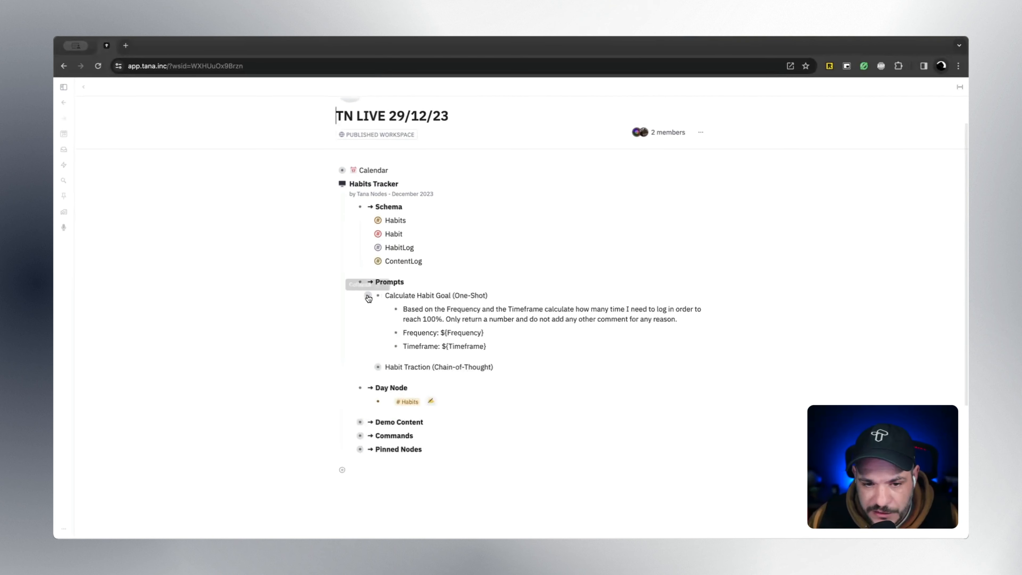
left_click(368, 296)
left_click(368, 309)
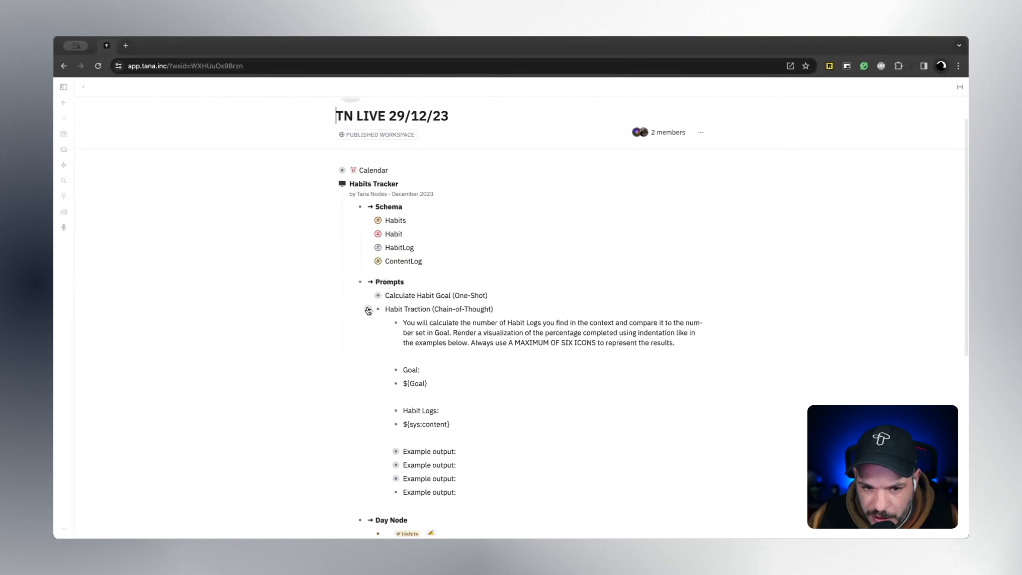
left_click(368, 310)
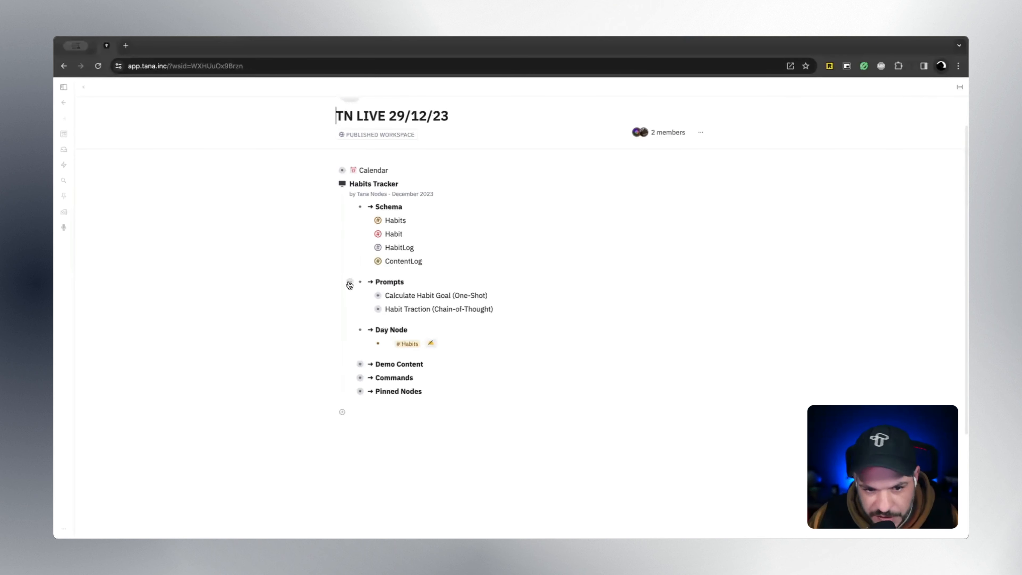
left_click(350, 282)
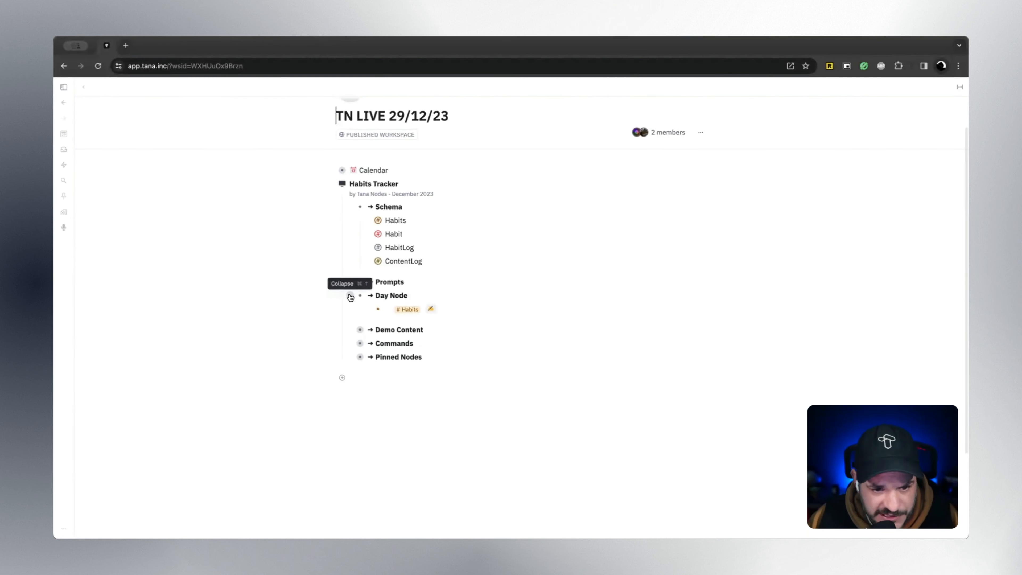
left_click(350, 296)
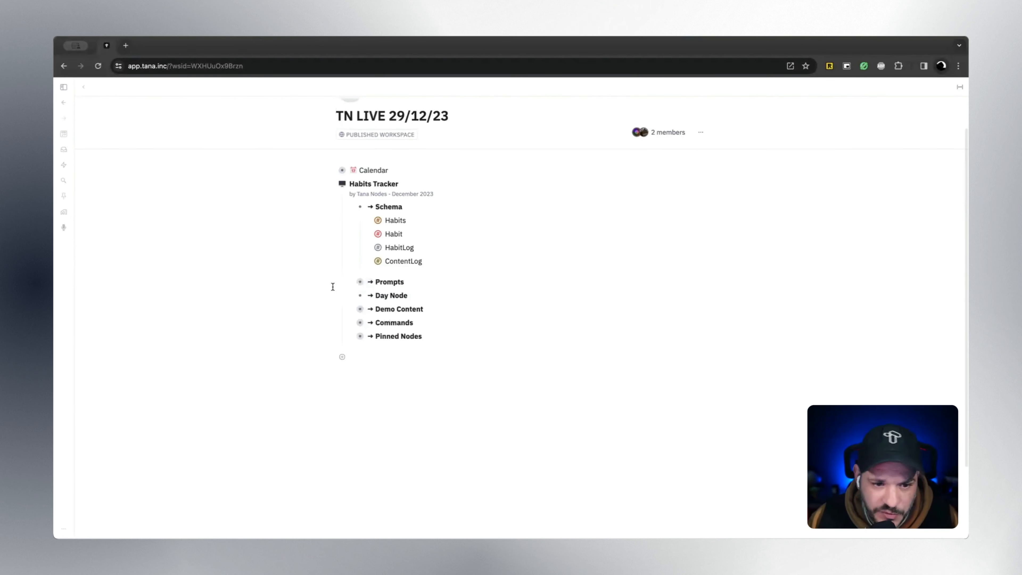
Expand Demo Content, delete the Habit Logs search node inside the Content Planning habit, and collapse that habit
left_click(350, 310)
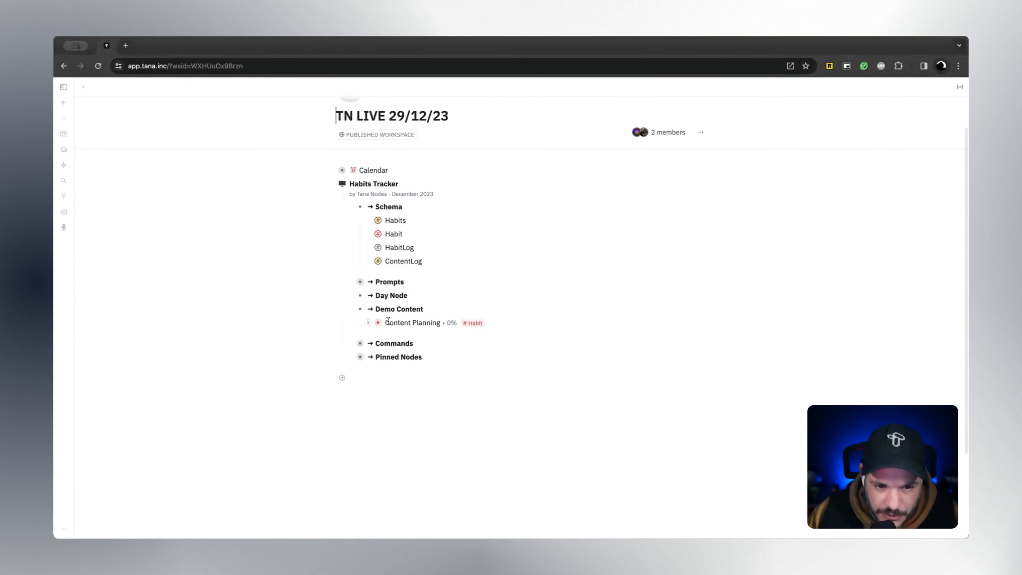
left_click(368, 323)
left_click(368, 323)
left_click(369, 323)
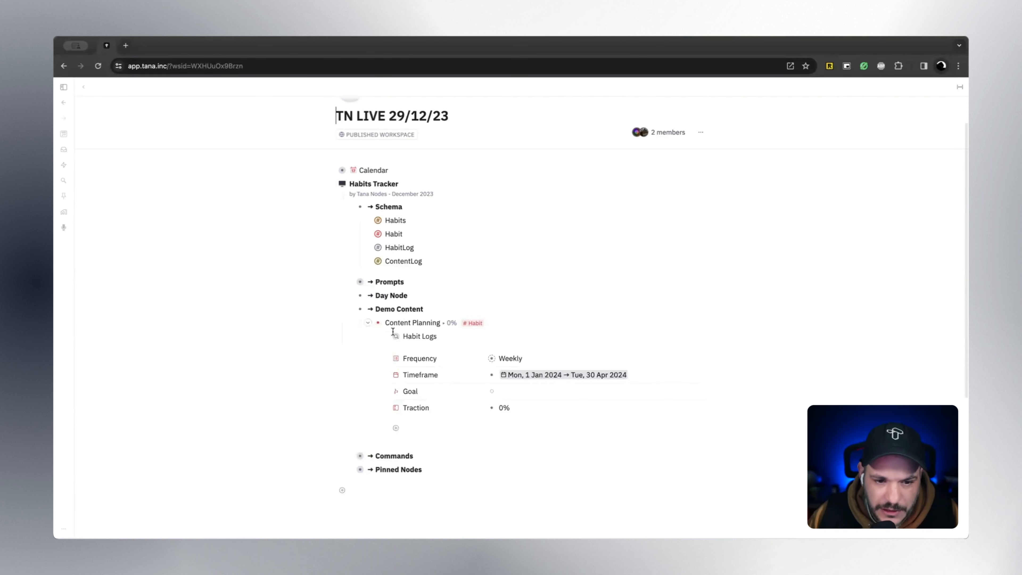
right_click(396, 335)
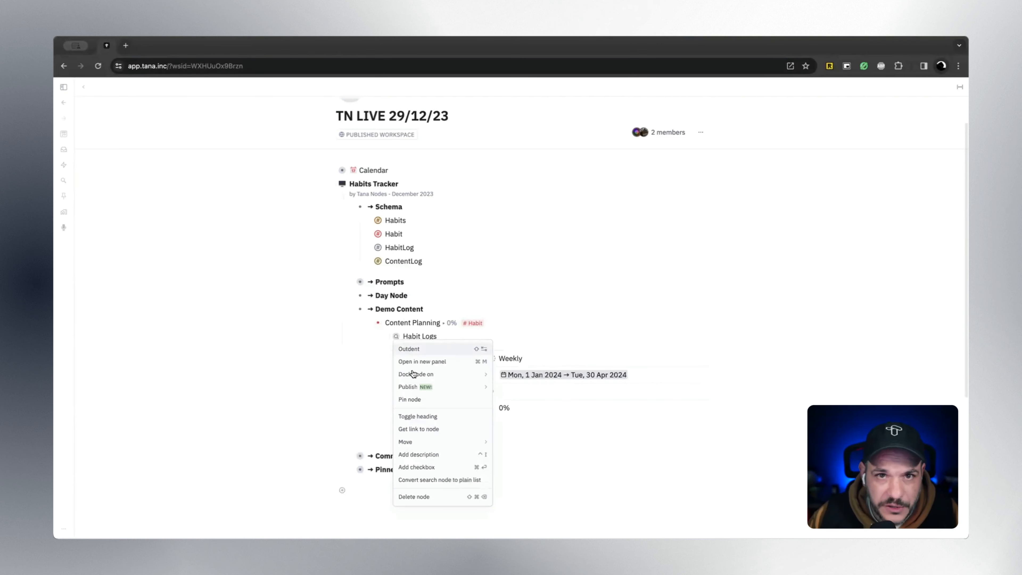
left_click(417, 497)
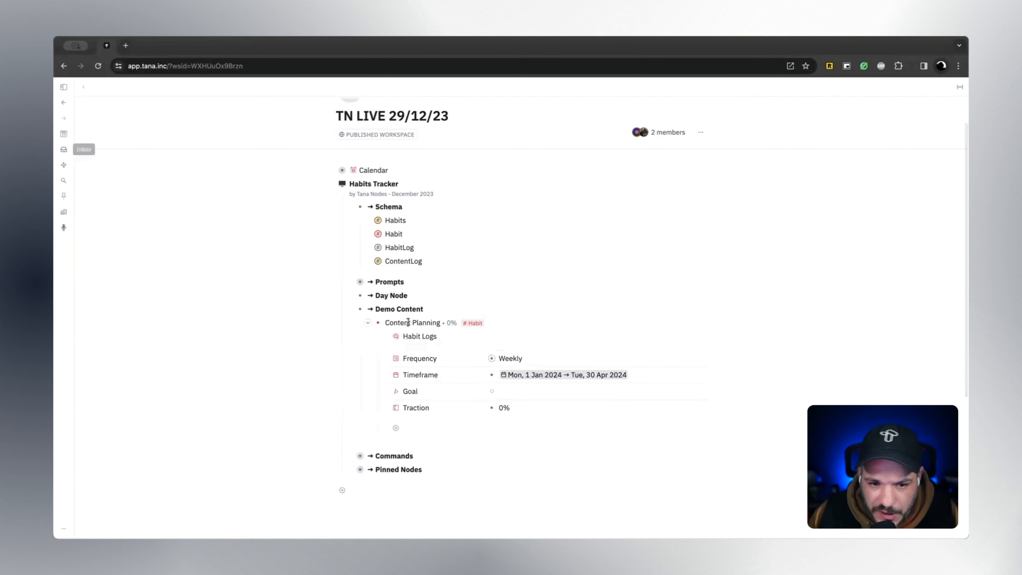
left_click(368, 323)
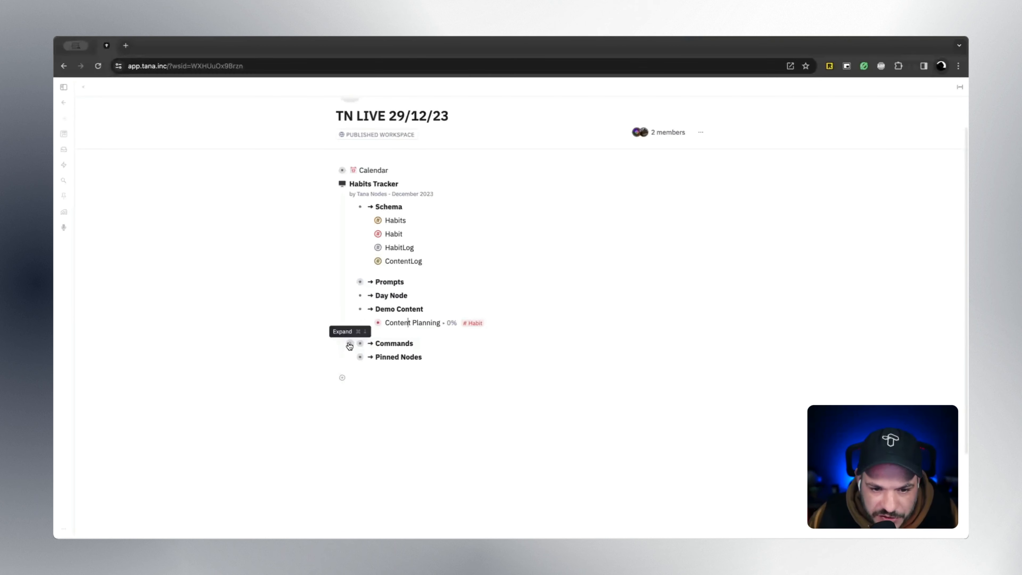
Examine the Commands section and the Habits search under Pinned Nodes, and collapse both sections along with Demo Content
left_click(349, 344)
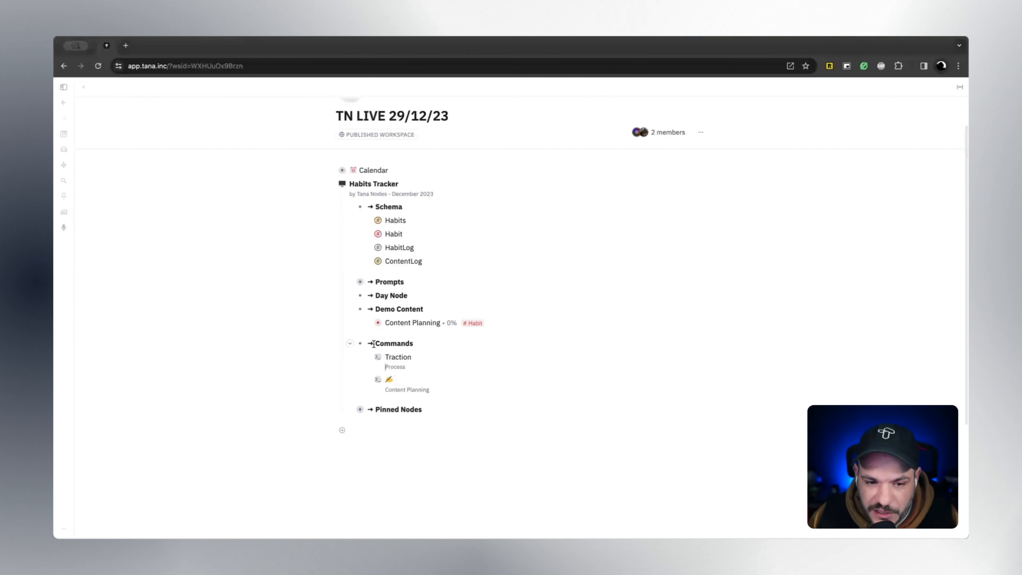
scroll(342, 347, "down", 1)
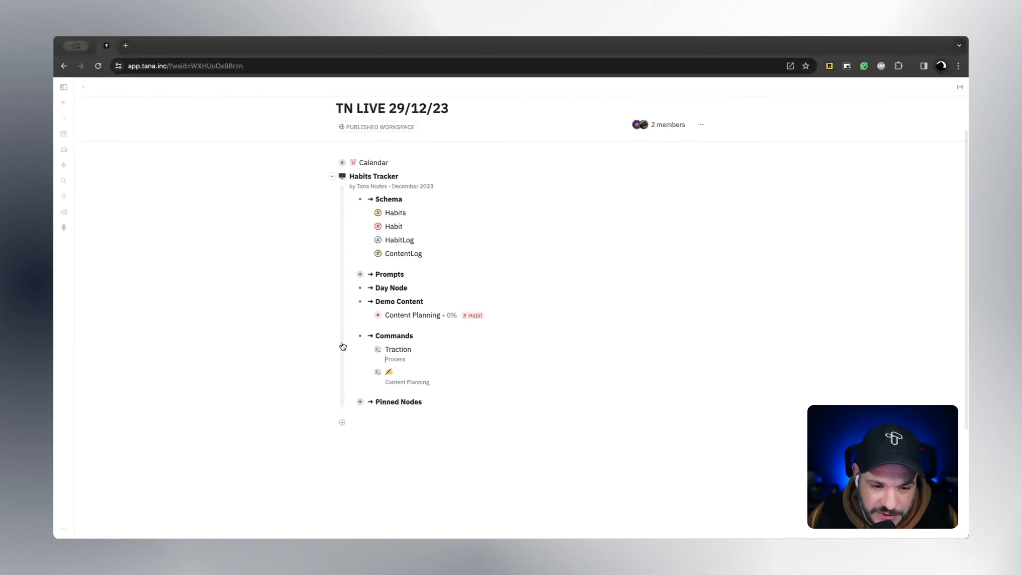
left_click(353, 400)
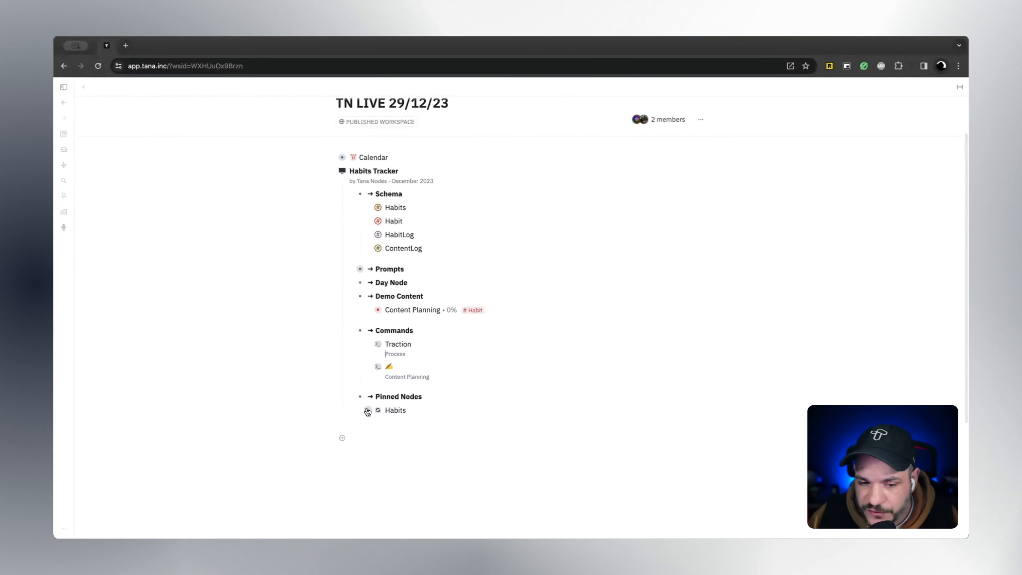
left_click(368, 410)
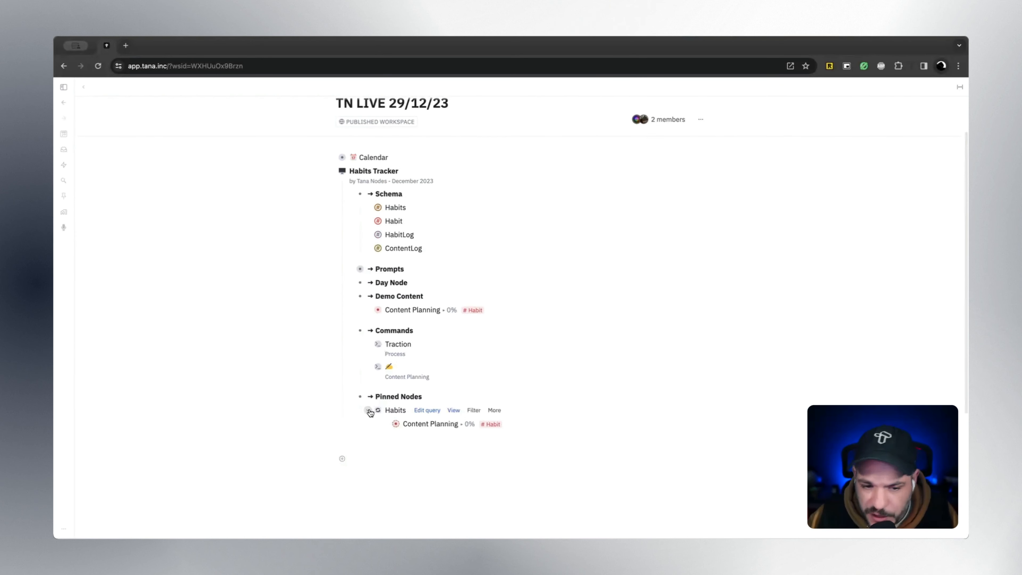
left_click(368, 410)
left_click(353, 397)
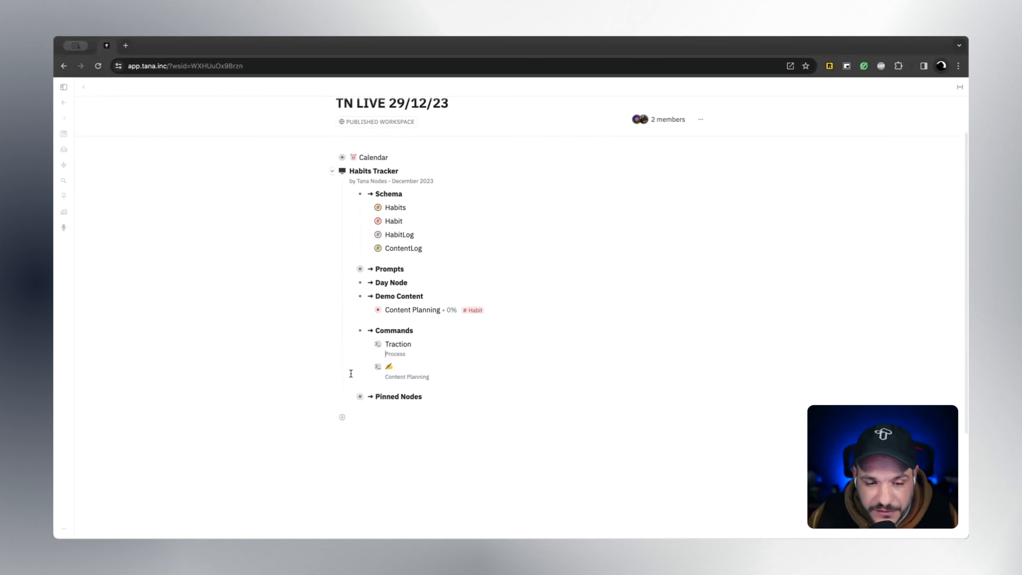
scroll(351, 376, "up", 2)
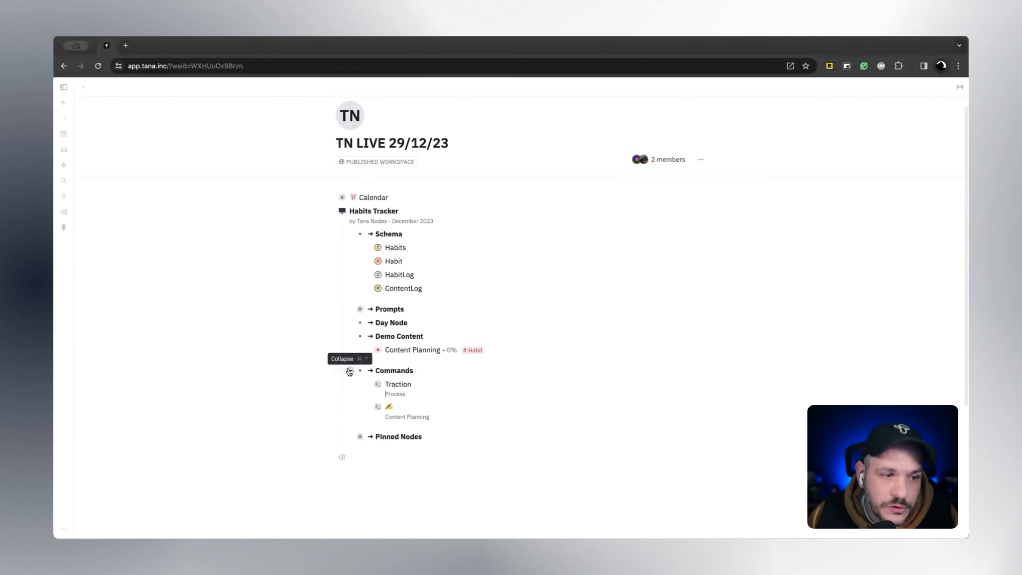
left_click(350, 371)
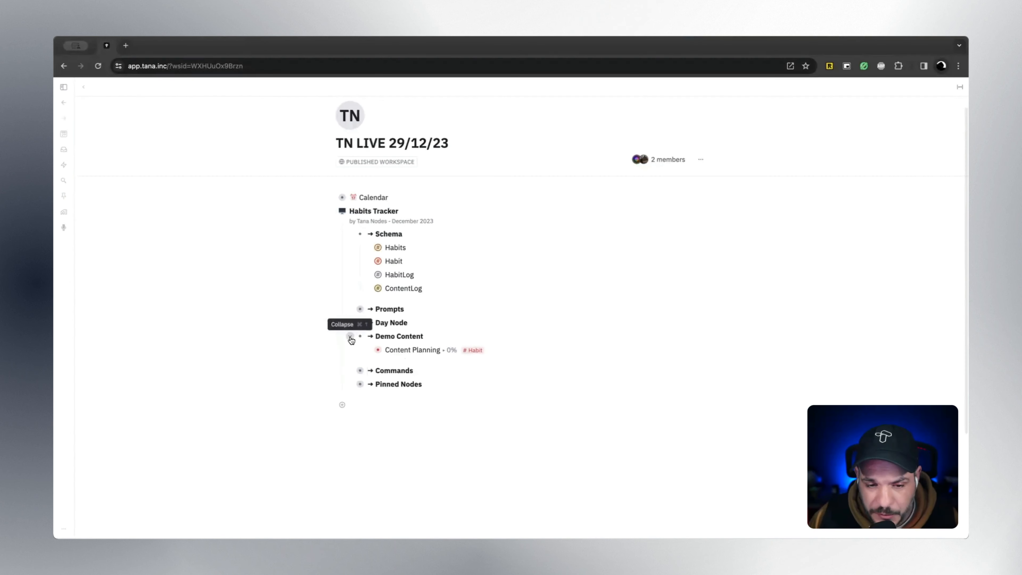
left_click(351, 337)
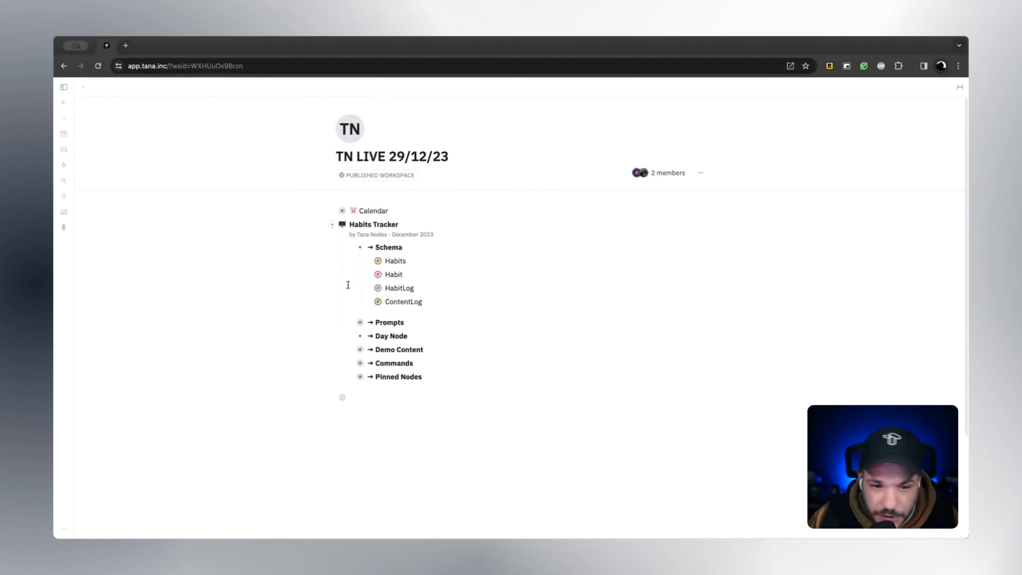
Open the HabitLog supertag's configuration, examine the options of its Habit field, and return to the workspace
left_click(404, 288)
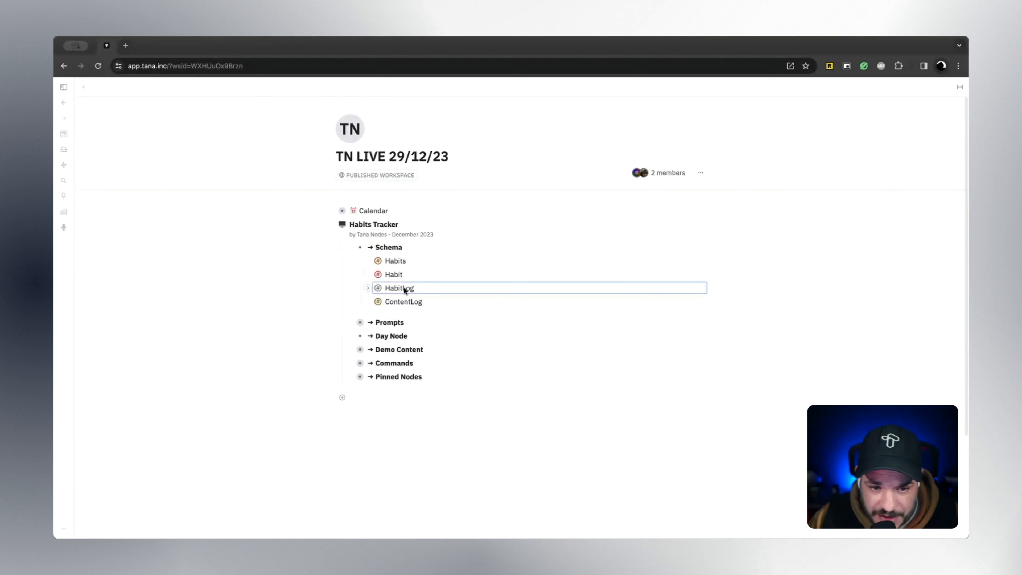
left_click(379, 288)
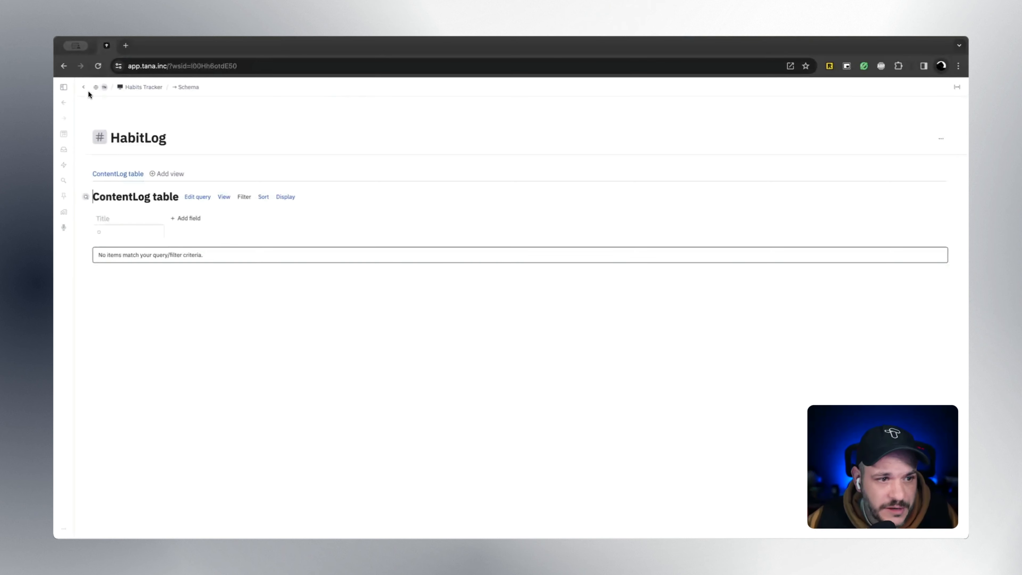
left_click(942, 139)
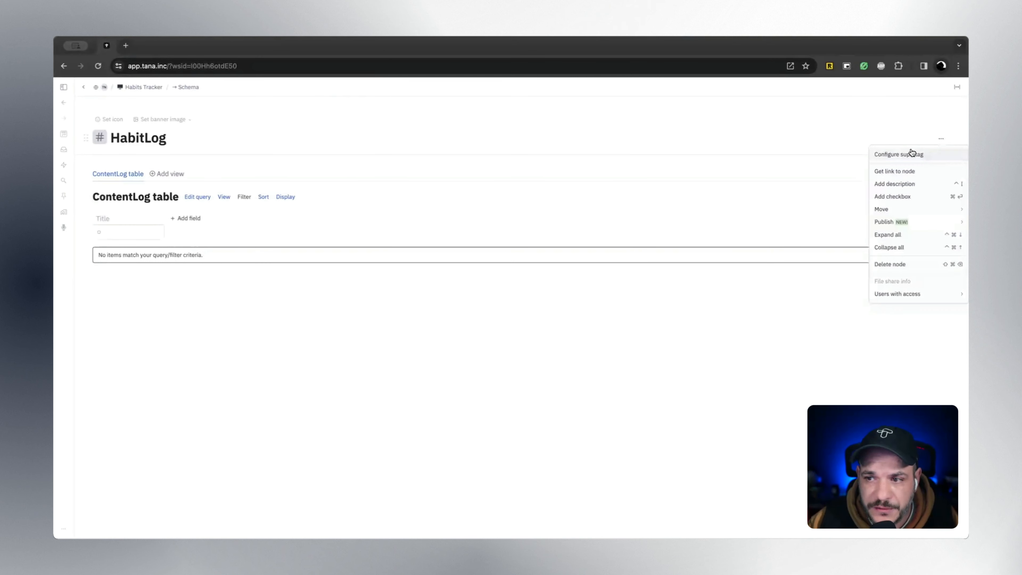
left_click(938, 199)
left_click_drag(658, 211, 639, 210)
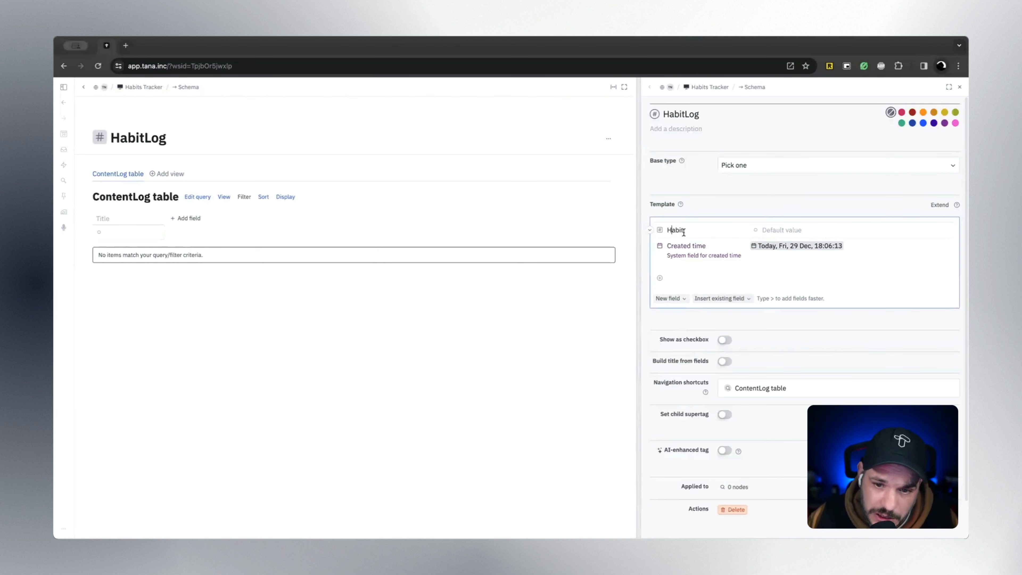
left_click(779, 230)
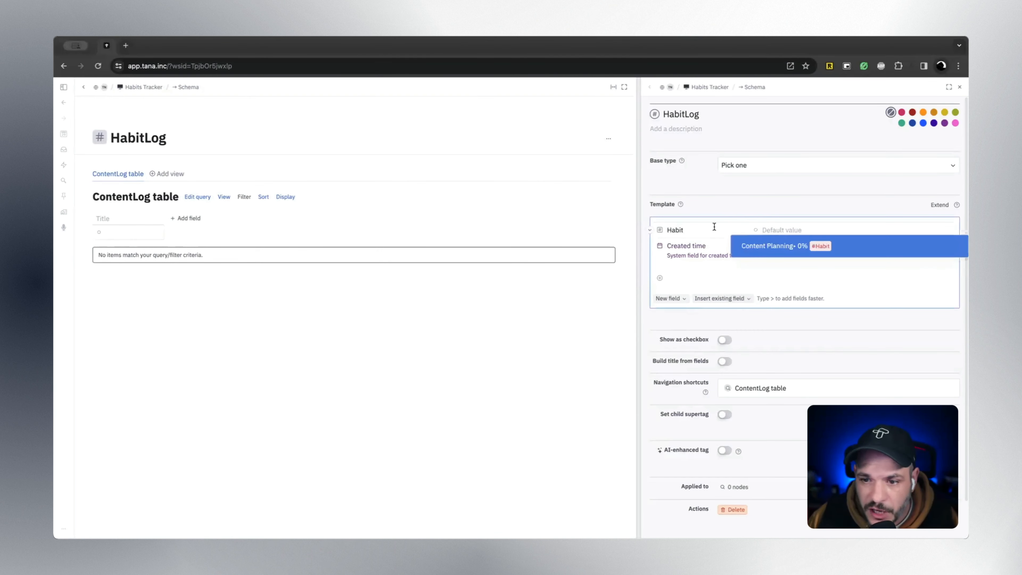
left_click(785, 228)
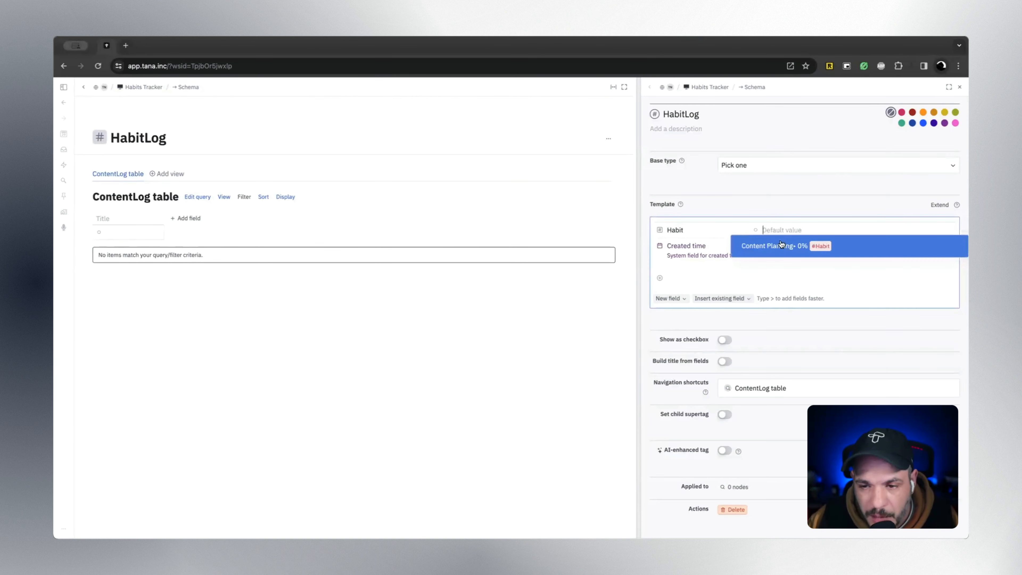
left_click(666, 127)
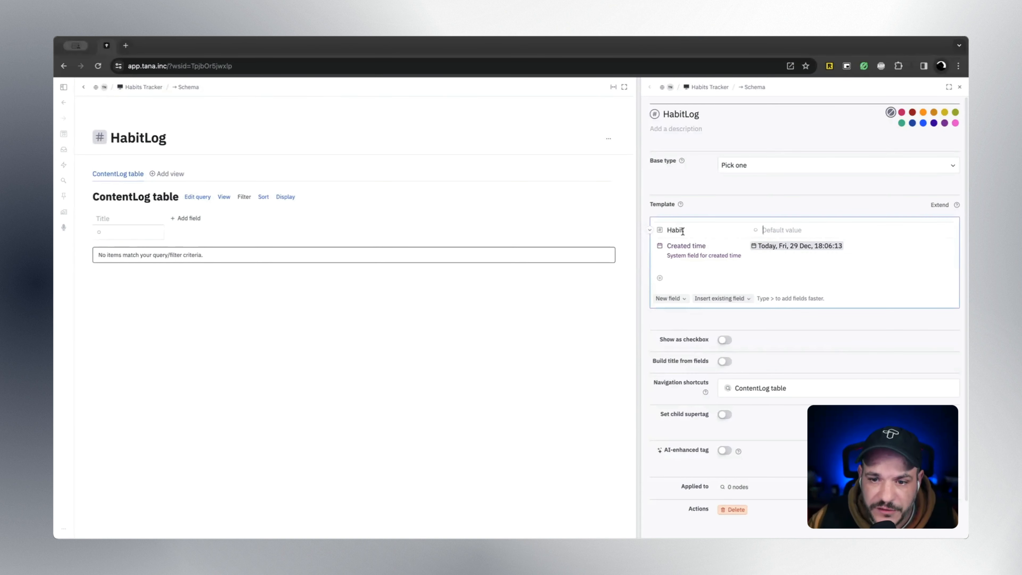
left_click(959, 88)
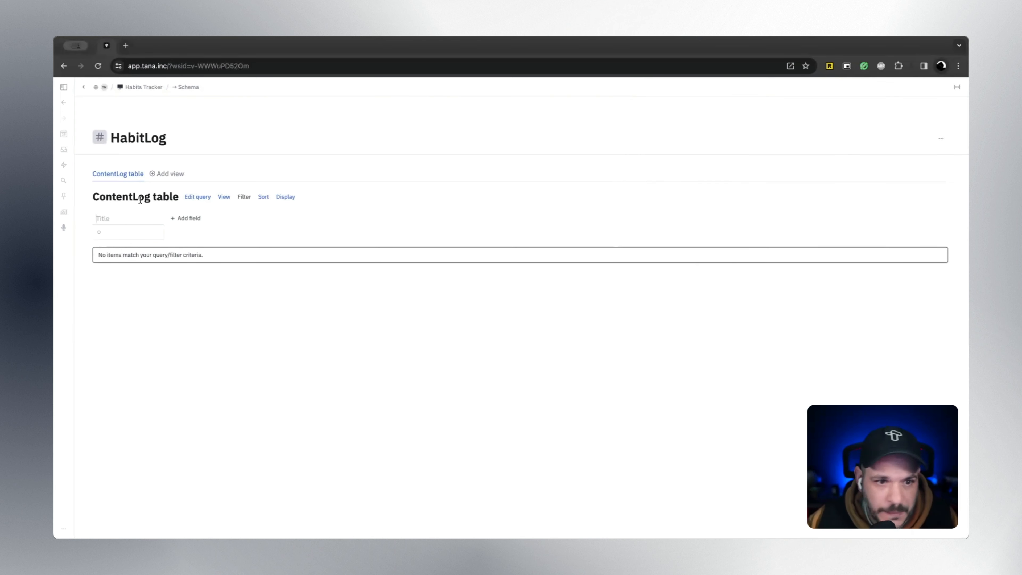
left_click(83, 87)
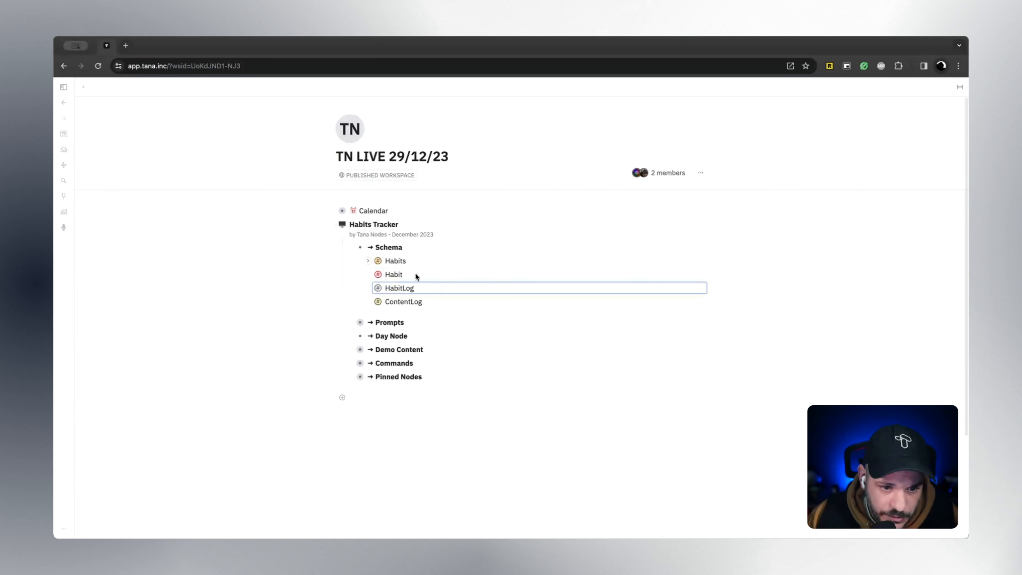
Open the ContentLog supertag's configuration beside the workspace to examine its template inherited from HabitLog
left_click(411, 302)
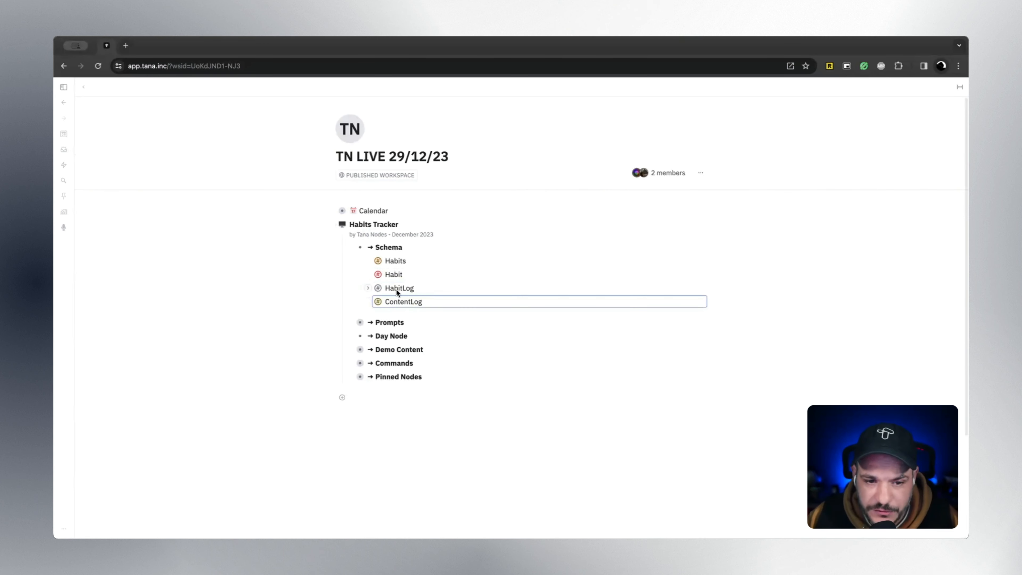
left_click(396, 289)
left_click(395, 304)
left_click(395, 286)
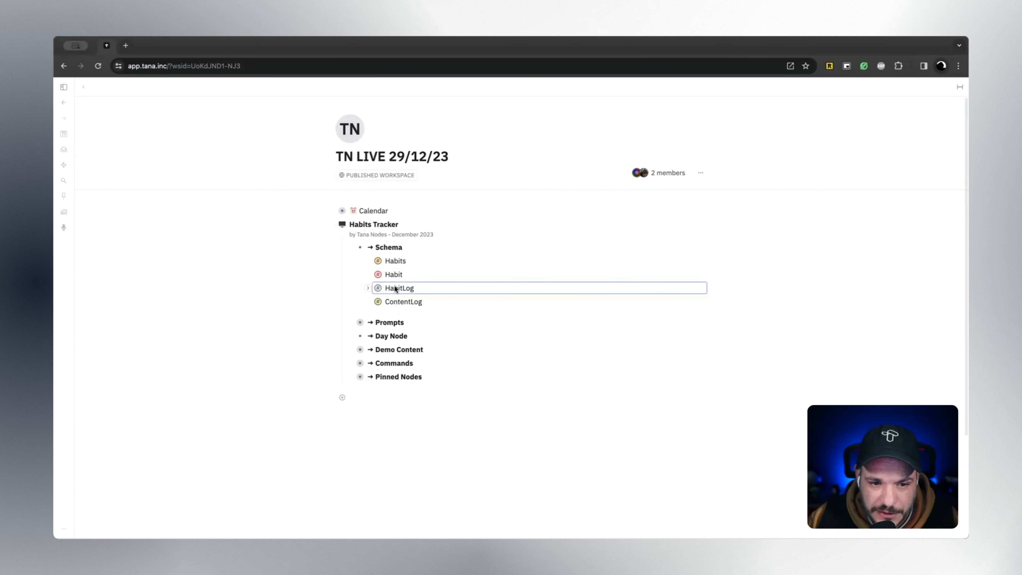
left_click(394, 303)
right_click(377, 301)
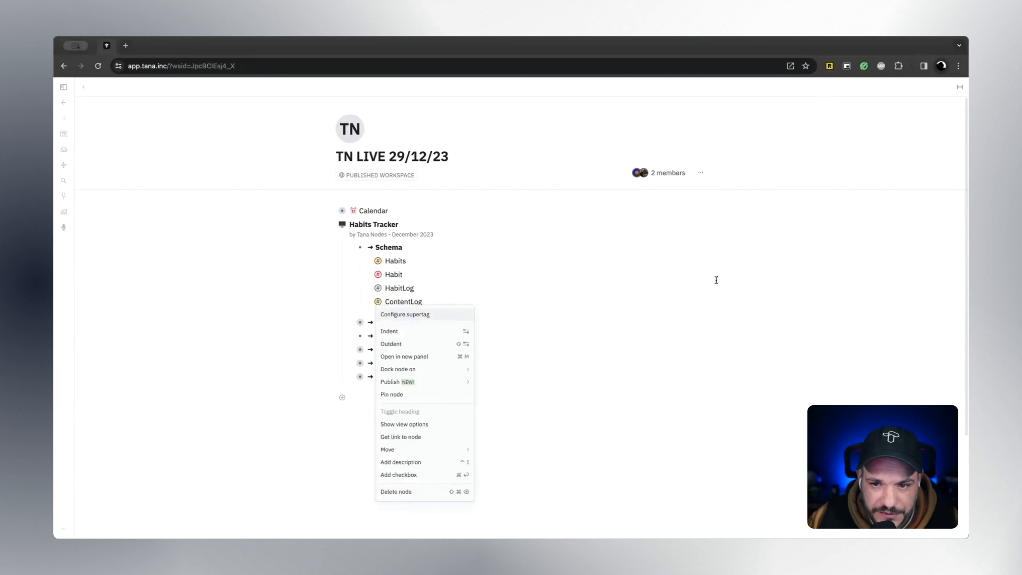
key("Return")
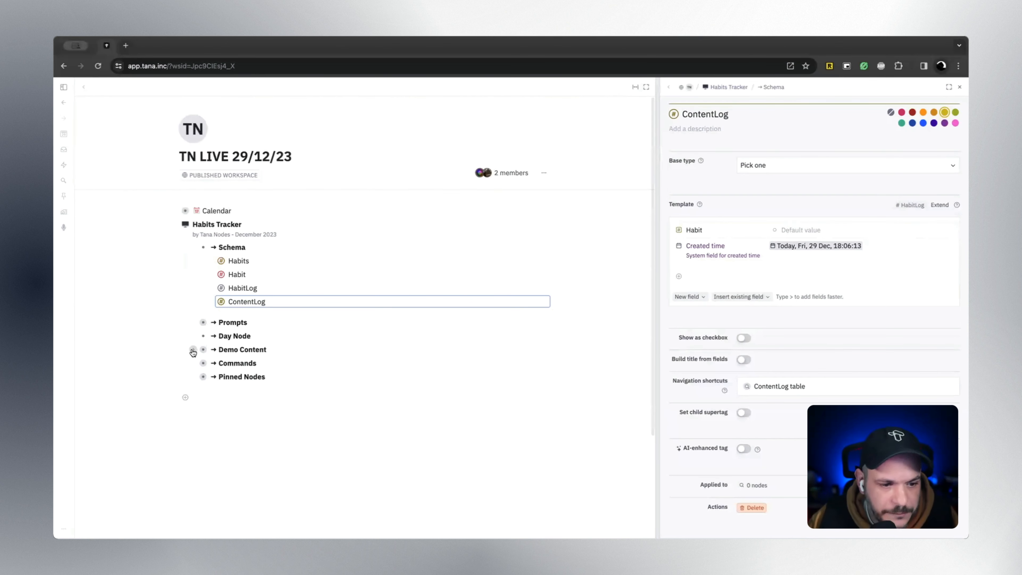
Expand Demo Content and add a "Read Daily" node with the Habit supertag below Content Planning
left_click(193, 350)
left_click(360, 365)
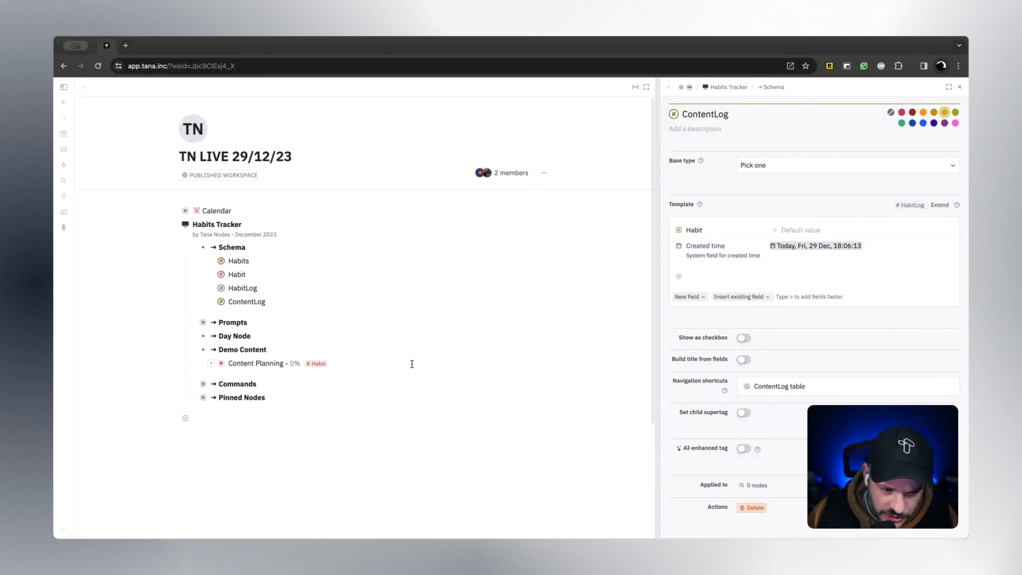
key("Return")
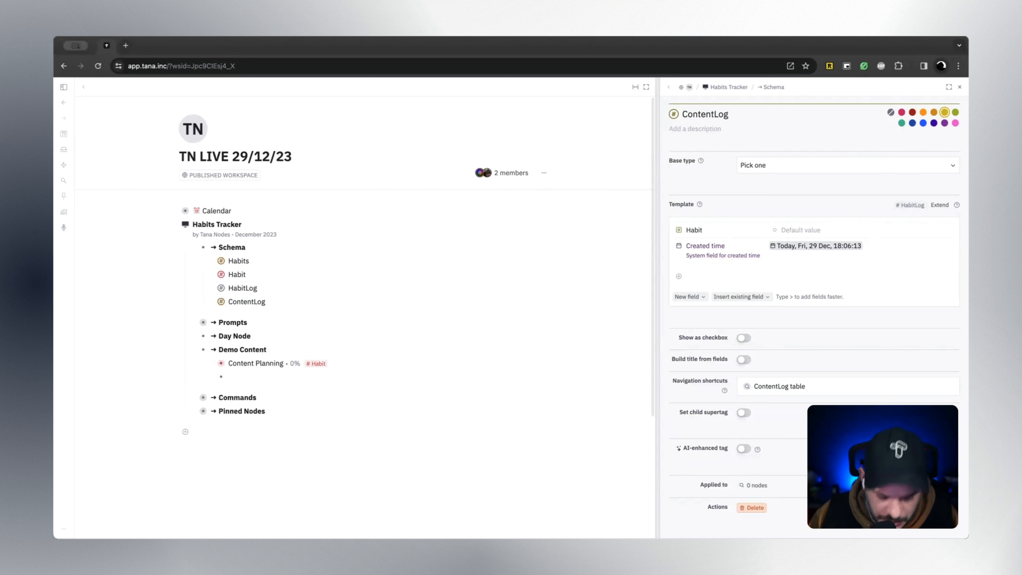
type("Read Dai")
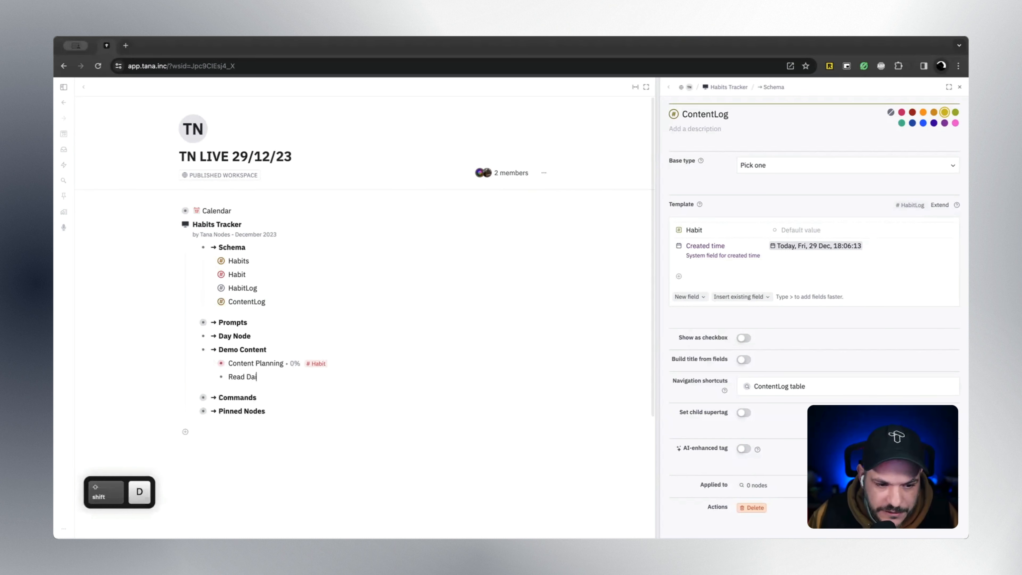
type("ly #G")
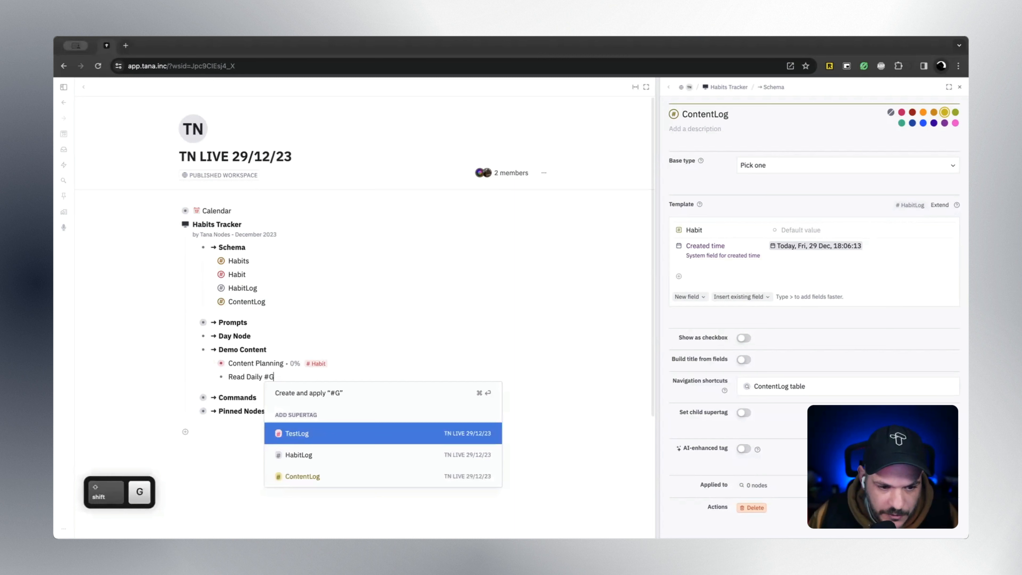
key("BackSpace")
type("Habit")
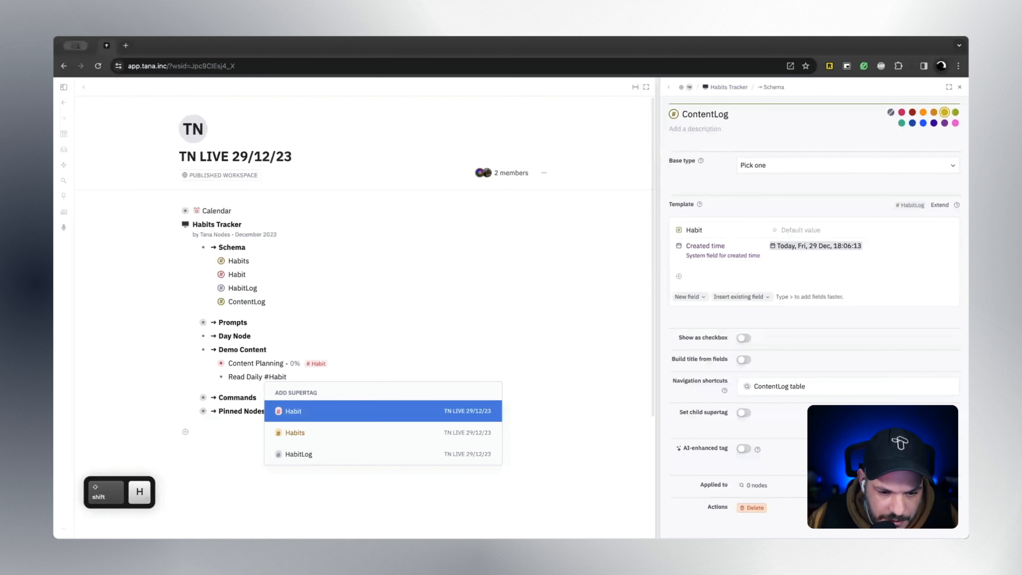
key("Return")
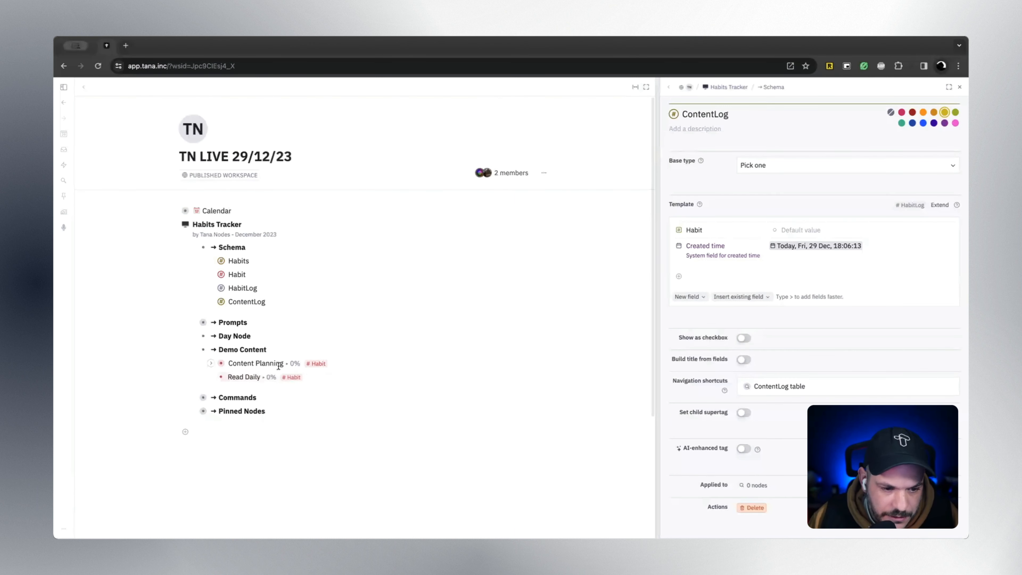
Expand the Read Daily habit and set its Frequency to Daily
left_click(212, 377)
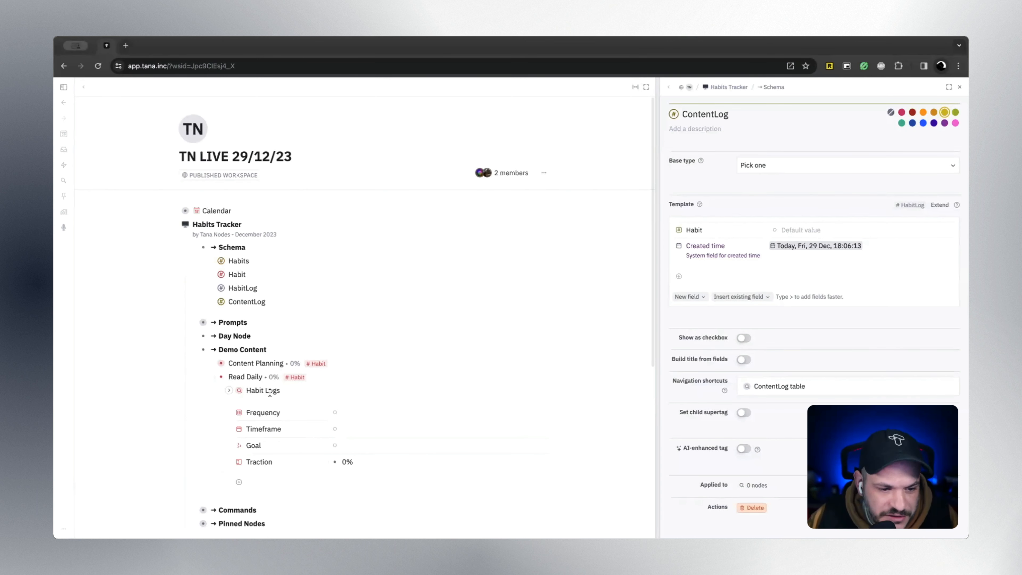
left_click(349, 410)
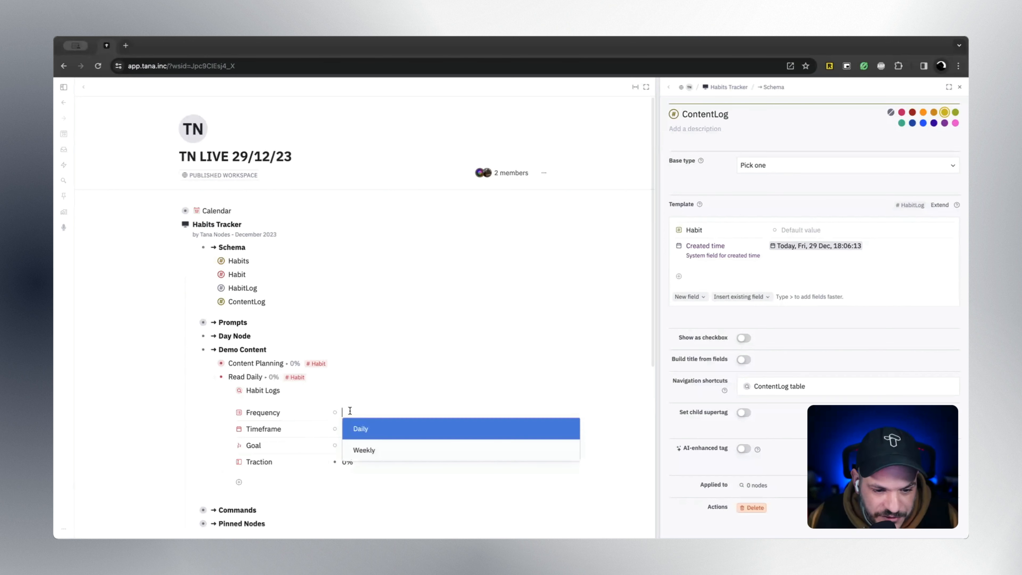
key("Escape")
left_click(368, 411)
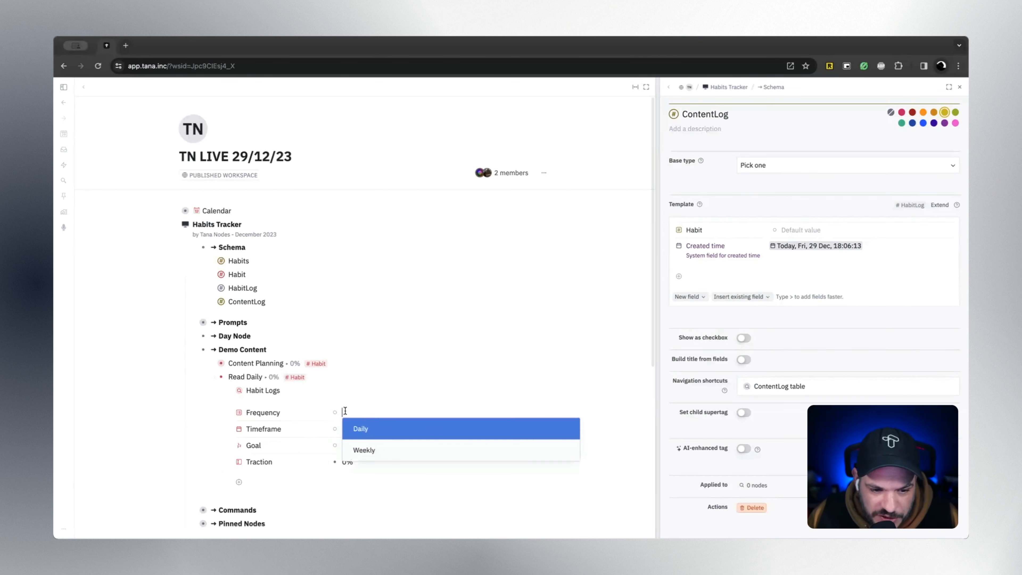
left_click(374, 430)
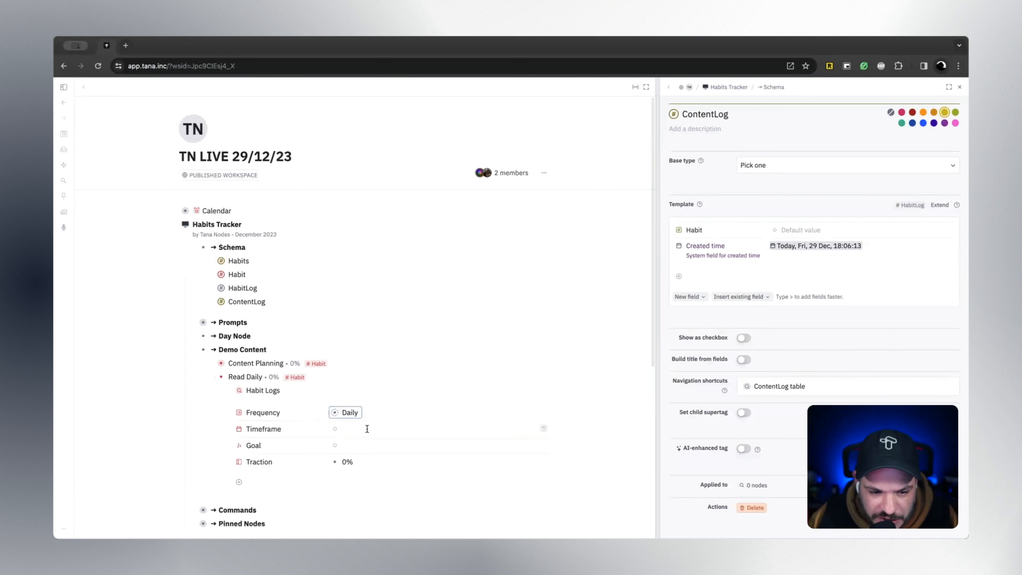
left_click(367, 413)
left_click(386, 412)
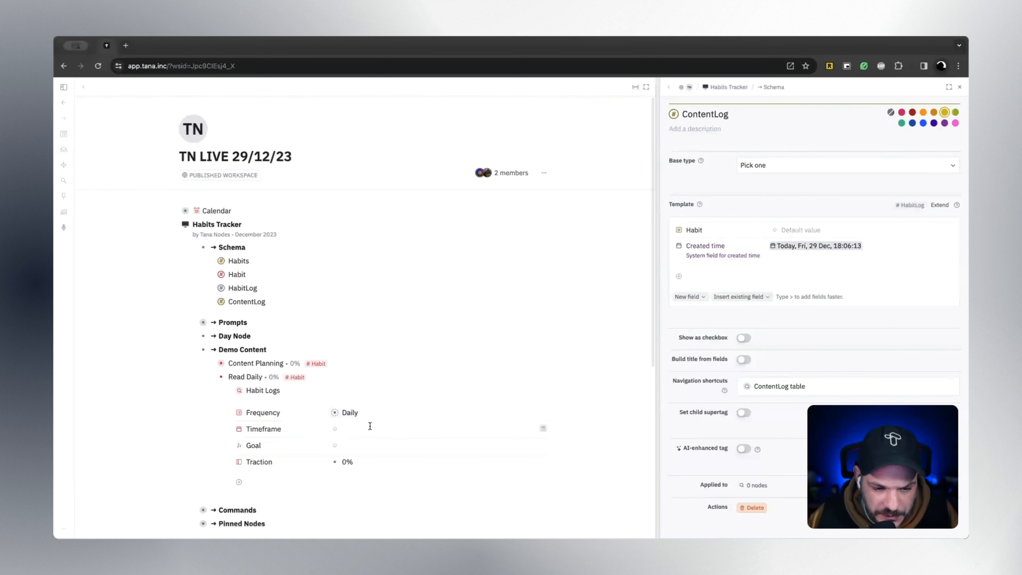
Set the Read Daily habit's Timeframe to the date range 1 January 2024 to 30 April 2024
left_click(543, 429)
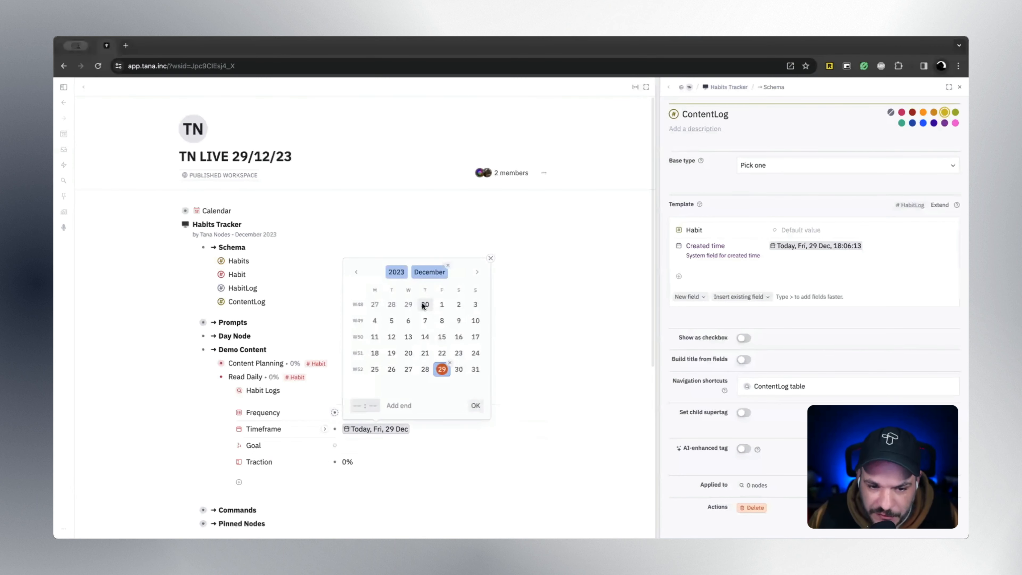
left_click(477, 272)
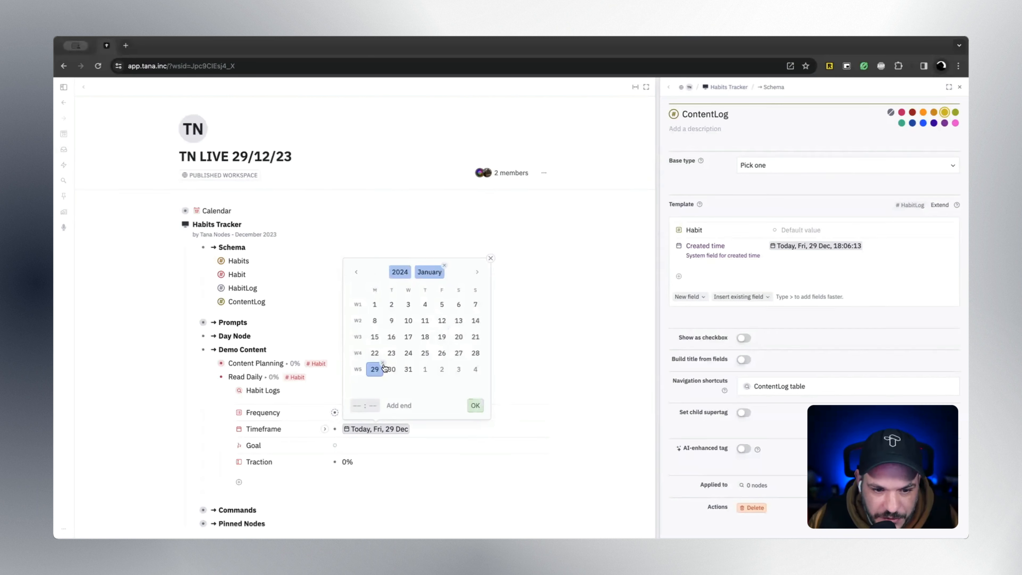
left_click(478, 272)
left_click(357, 272)
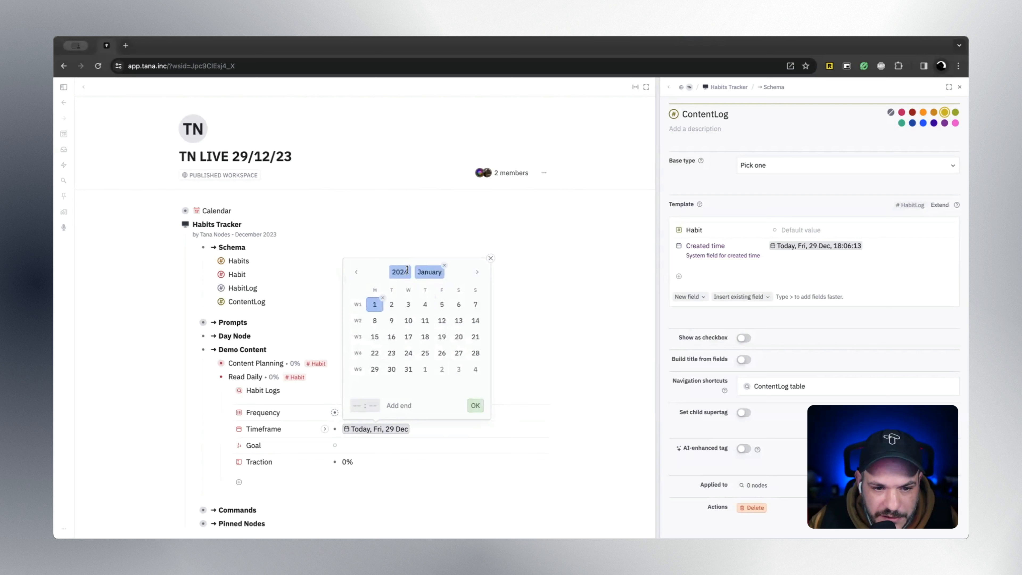
left_click(398, 405)
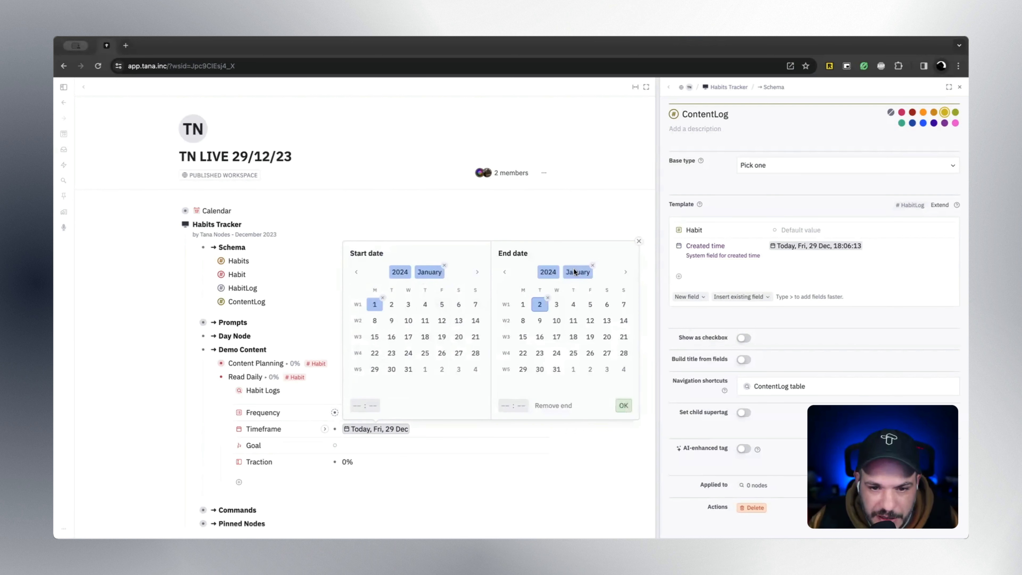
left_click(626, 273)
left_click(625, 273)
left_click(625, 272)
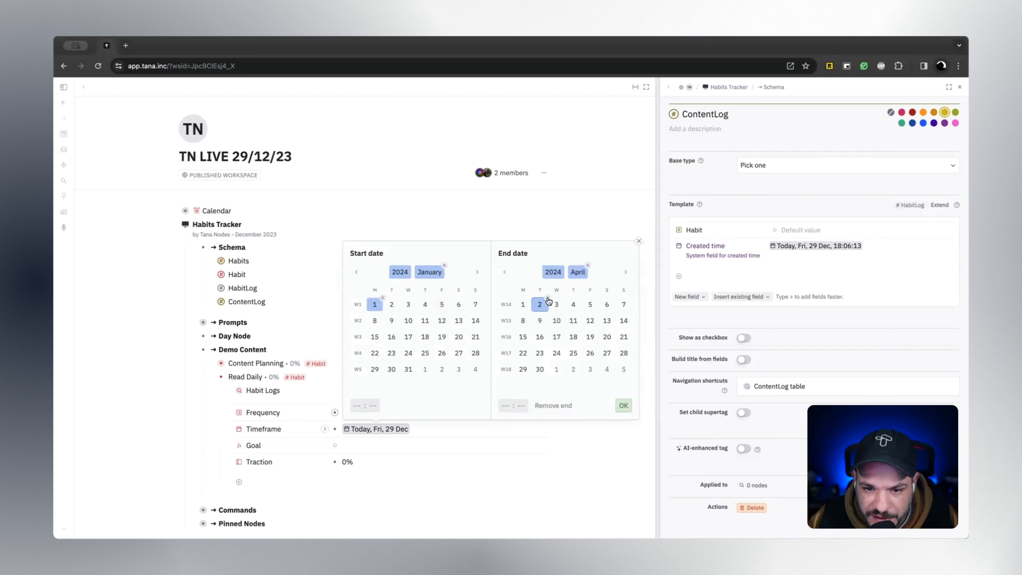
left_click(539, 370)
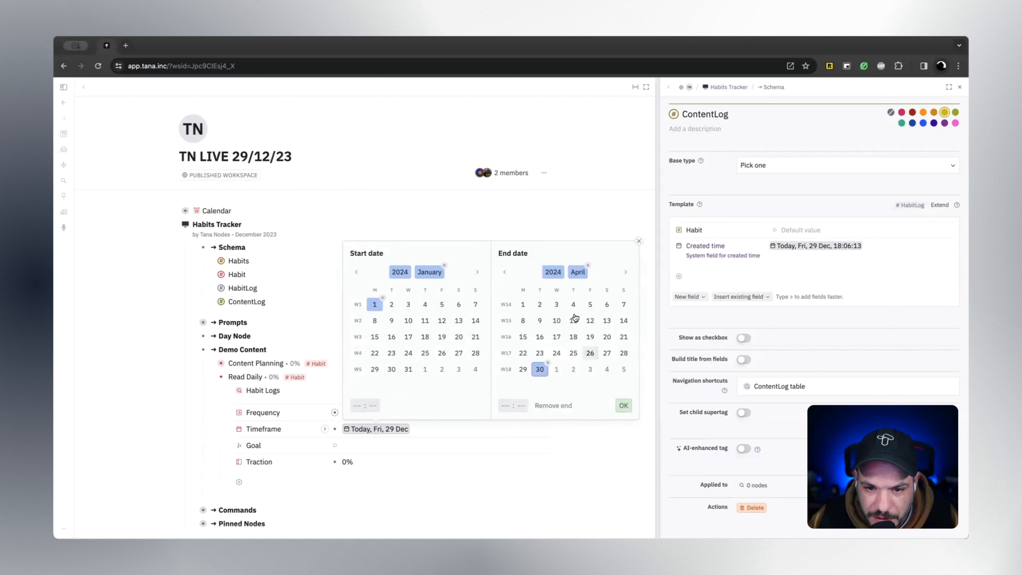
left_click(623, 405)
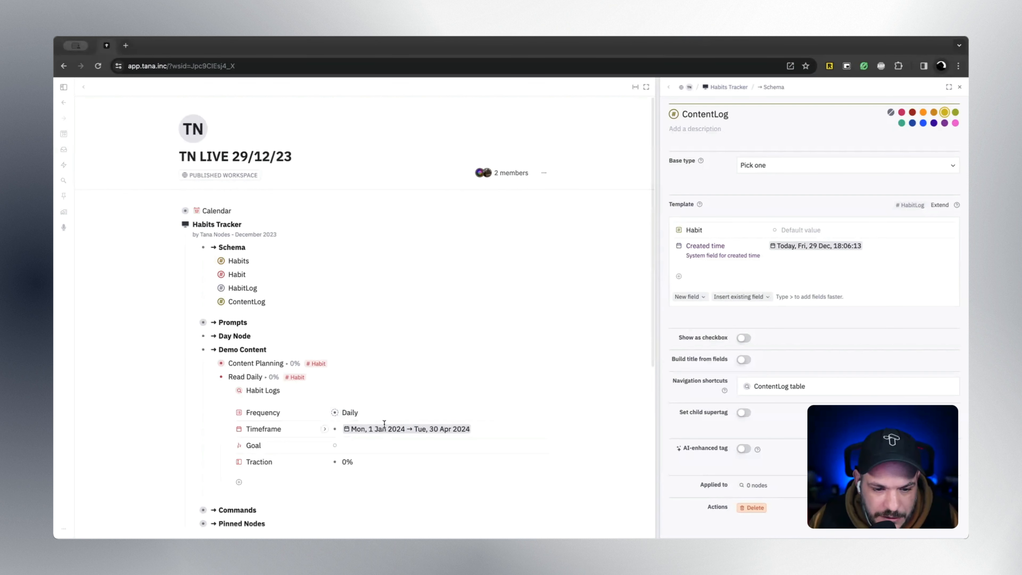
Open the Goal field's configuration from Read Daily and make it an AI-enhanced field with a custom prompt
scroll(373, 430, "down", 1)
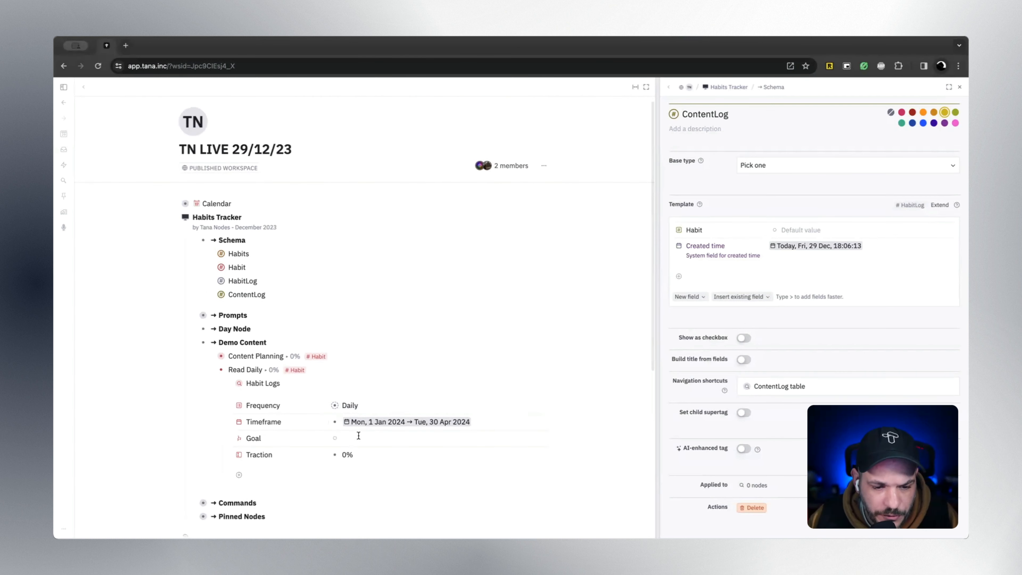
scroll(358, 430, "down", 2)
left_click(345, 422)
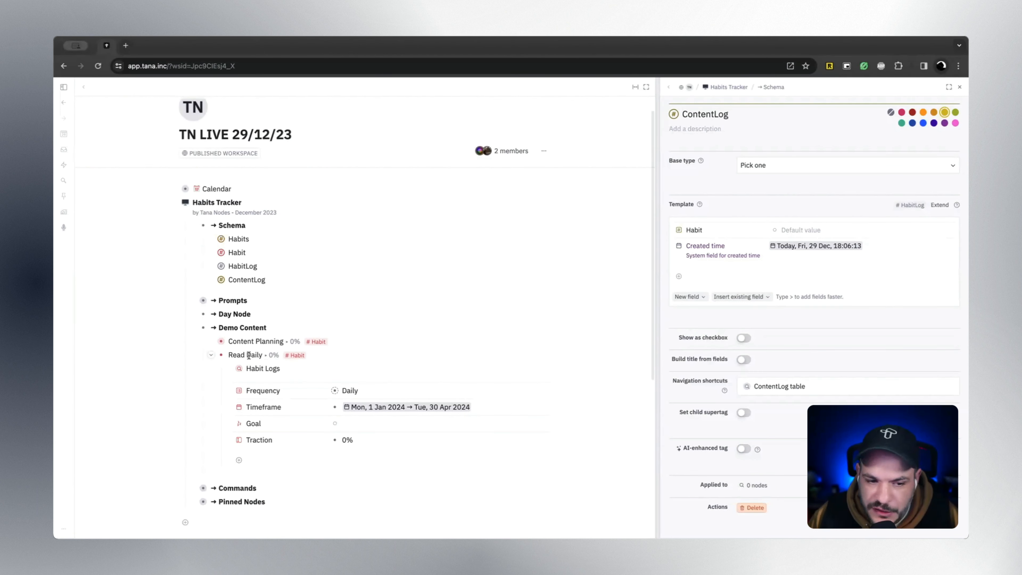
scroll(250, 359, "down", 1)
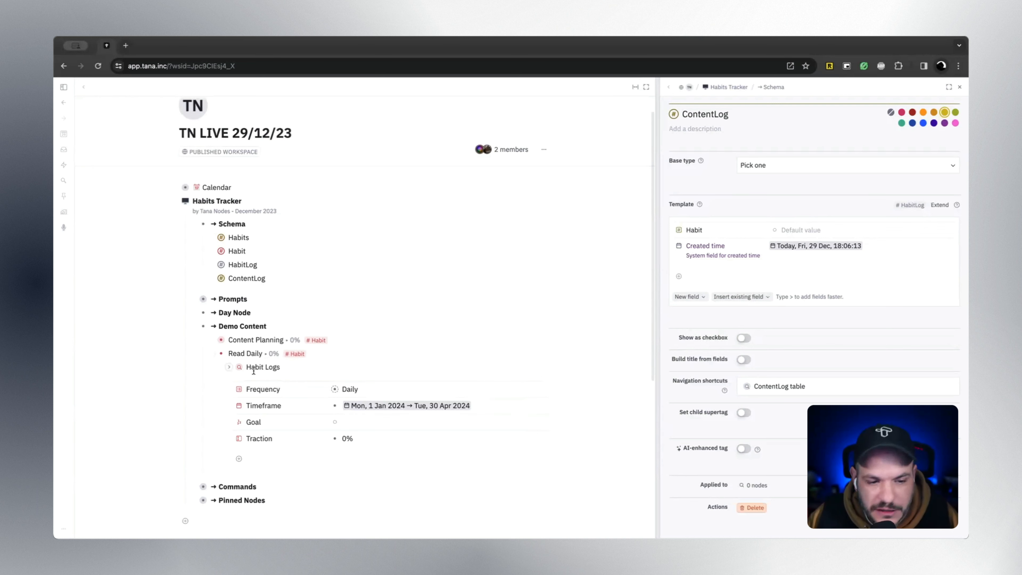
scroll(253, 368, "down", 3)
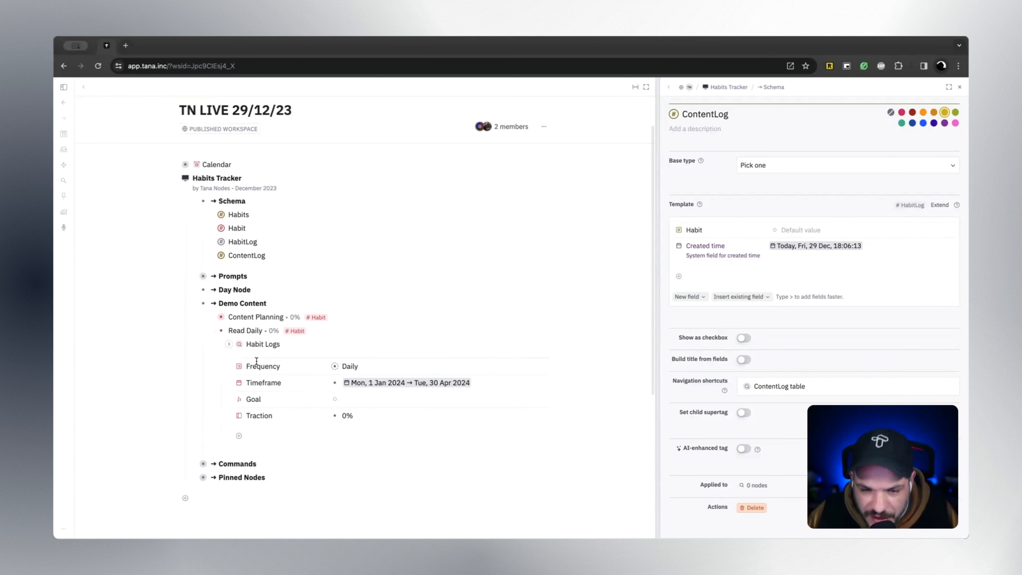
scroll(256, 361, "down", 2)
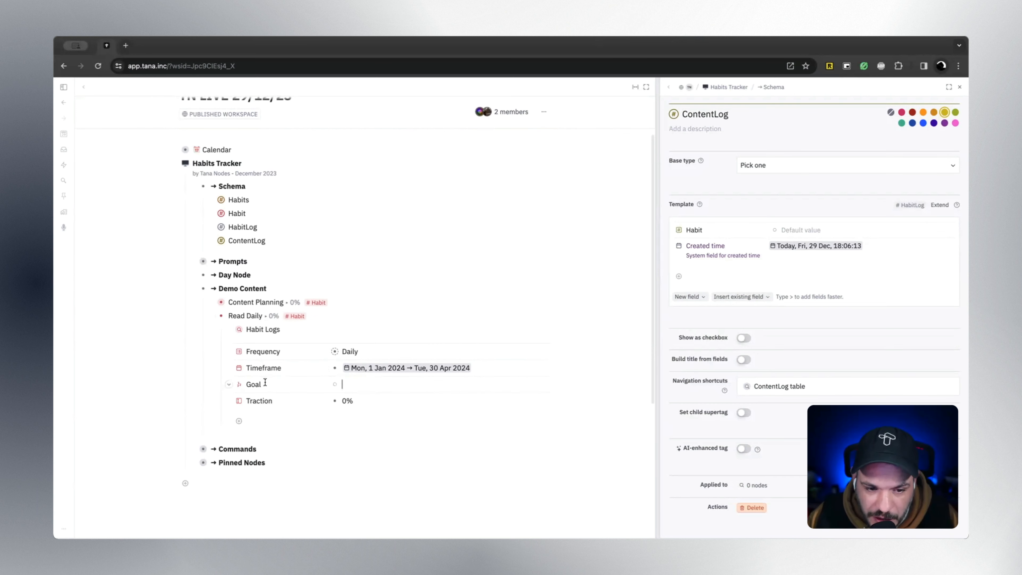
left_click(239, 385, "super")
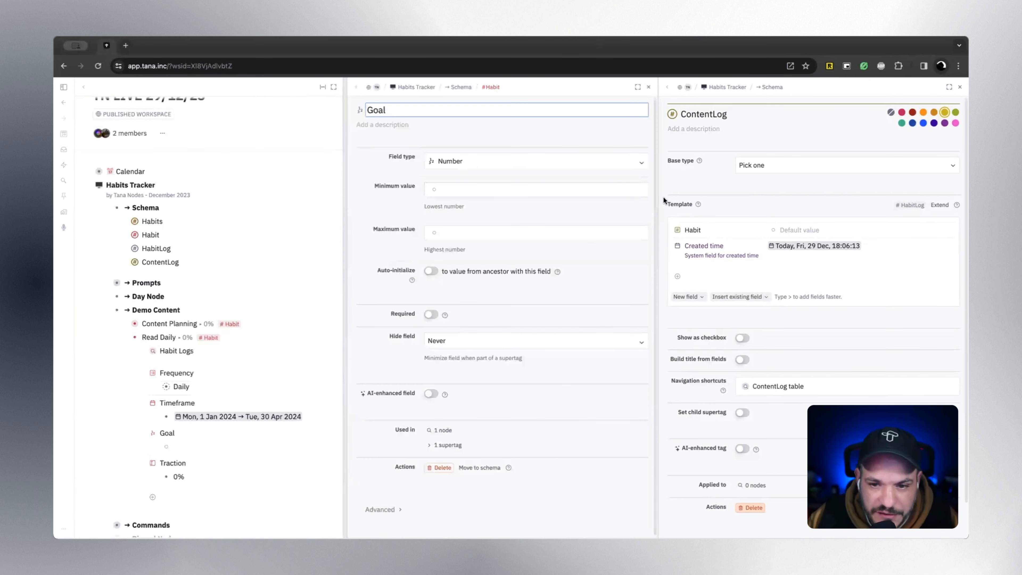
left_click(431, 391)
scroll(557, 337, "down", 3)
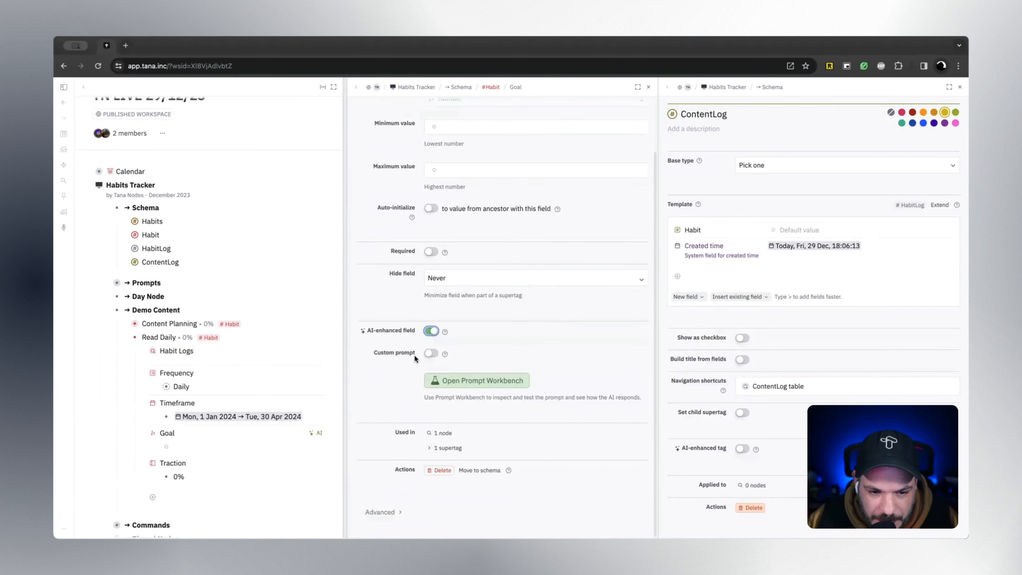
left_click(430, 353)
scroll(542, 326, "down", 1)
left_click(557, 346)
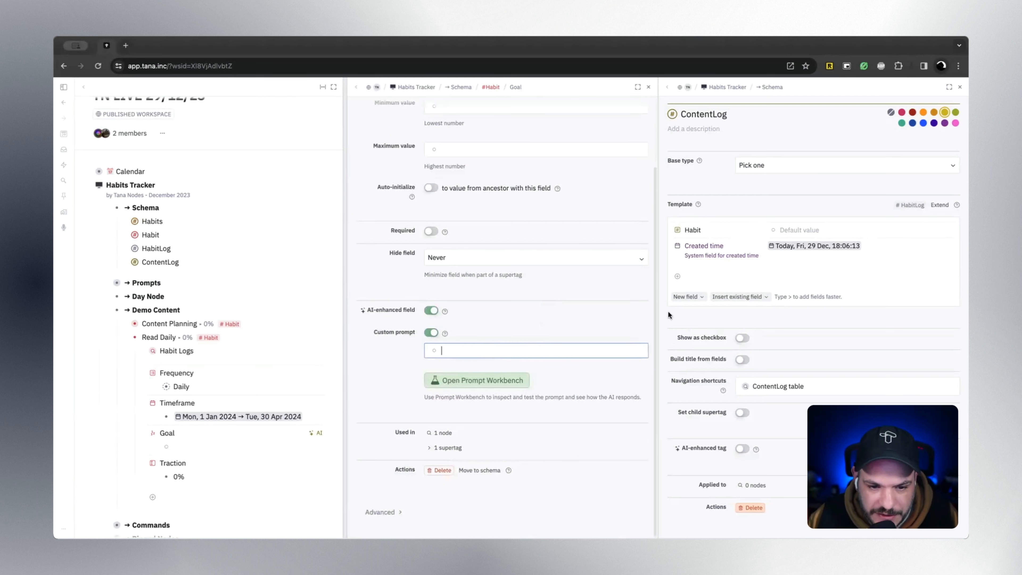
Close the ContentLog configuration, open the Goal field's Prompt Workbench, and replace its test node with a reference to Read Daily
left_click(959, 87)
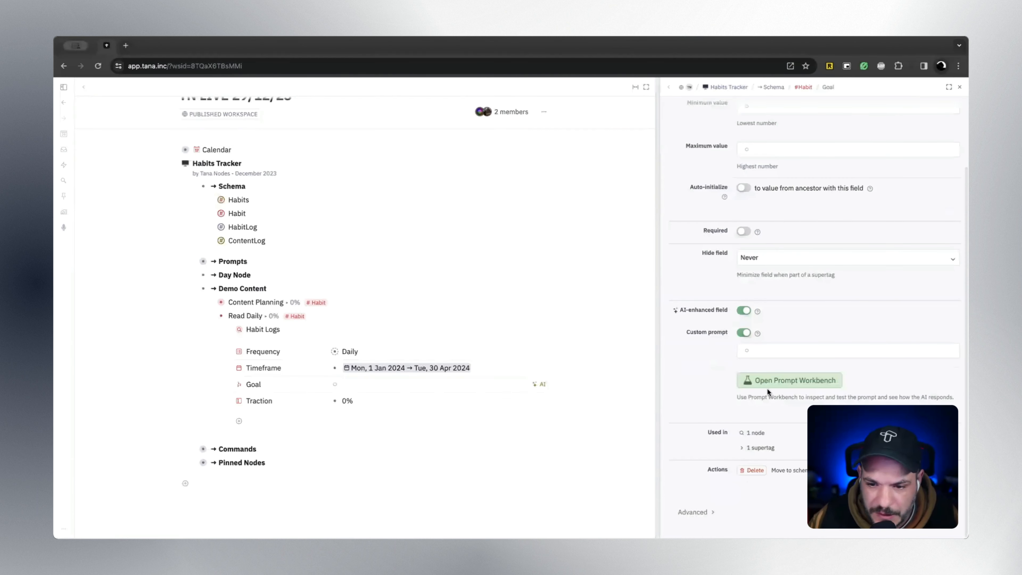
left_click(756, 380)
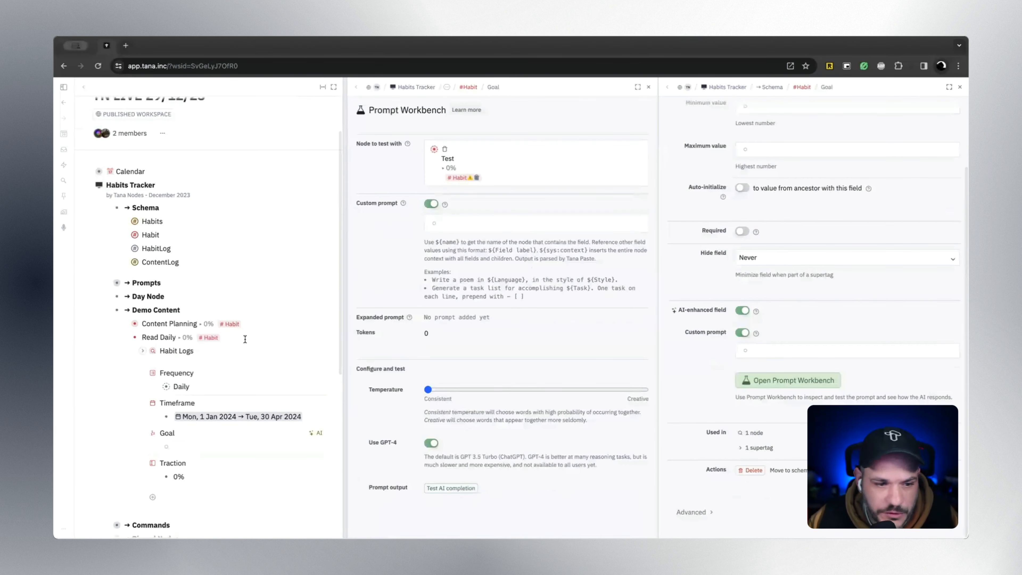
right_click(434, 152)
left_click(457, 348)
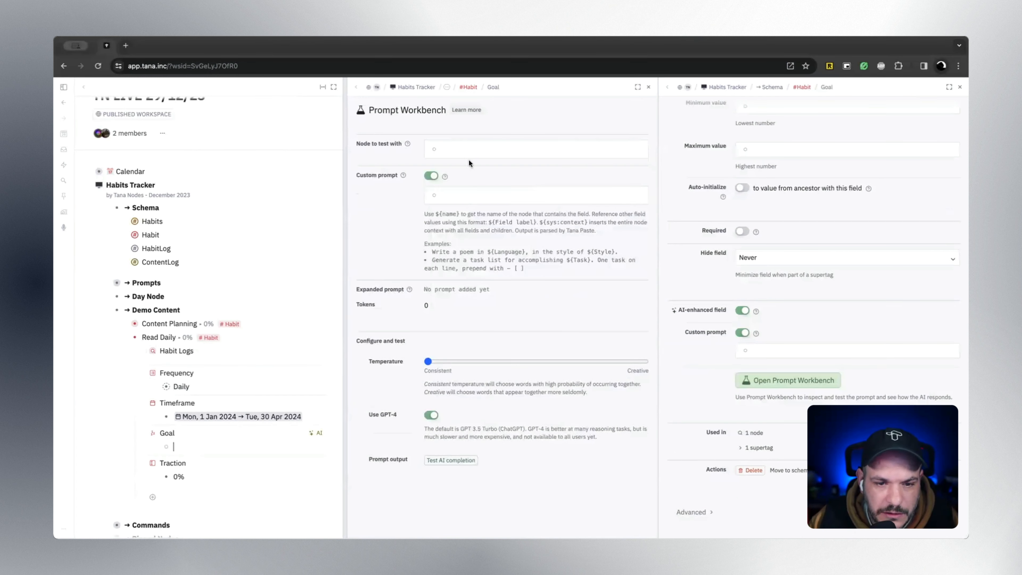
key("super+c")
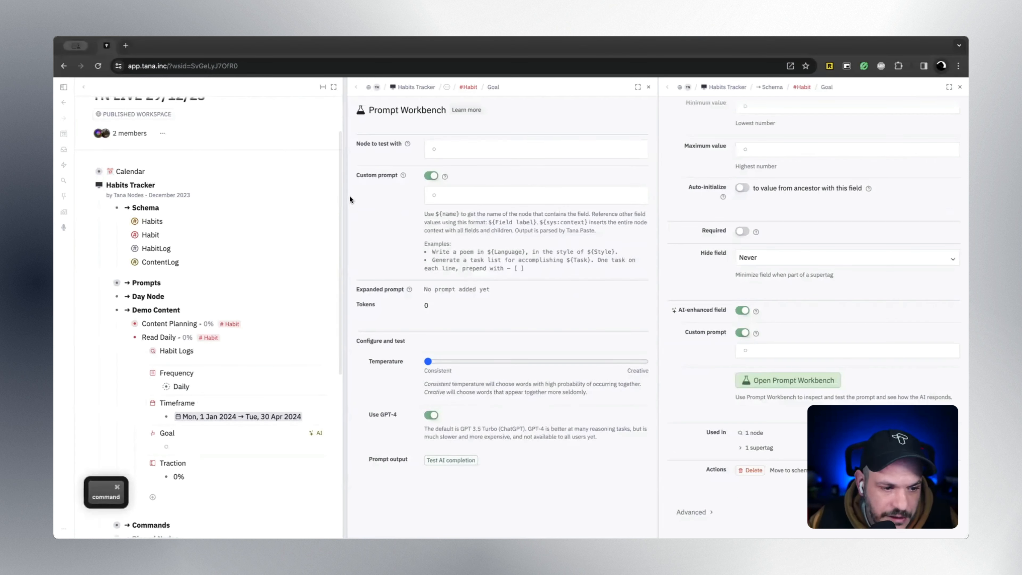
left_click(449, 145)
left_click(450, 147)
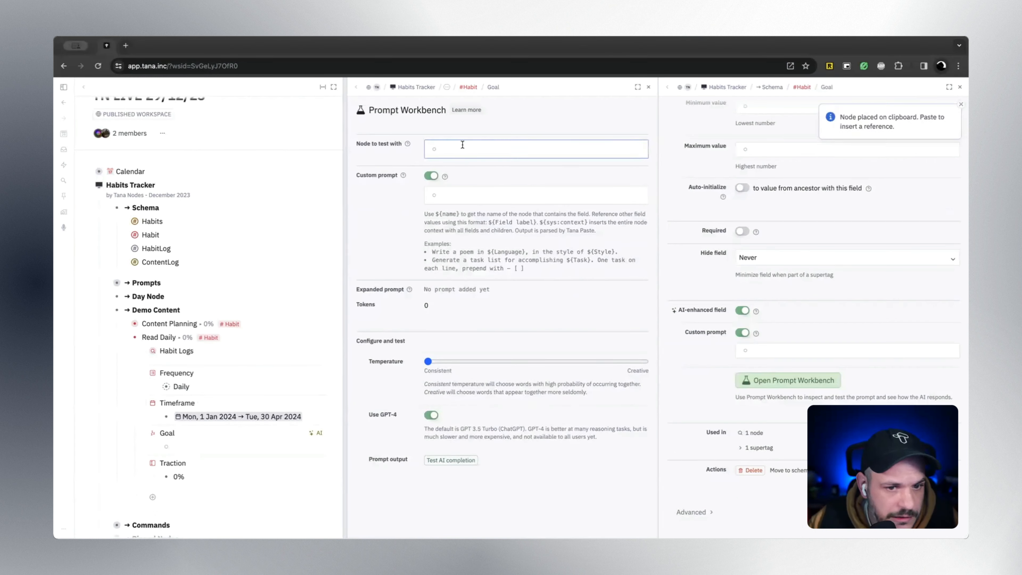
key("super+v")
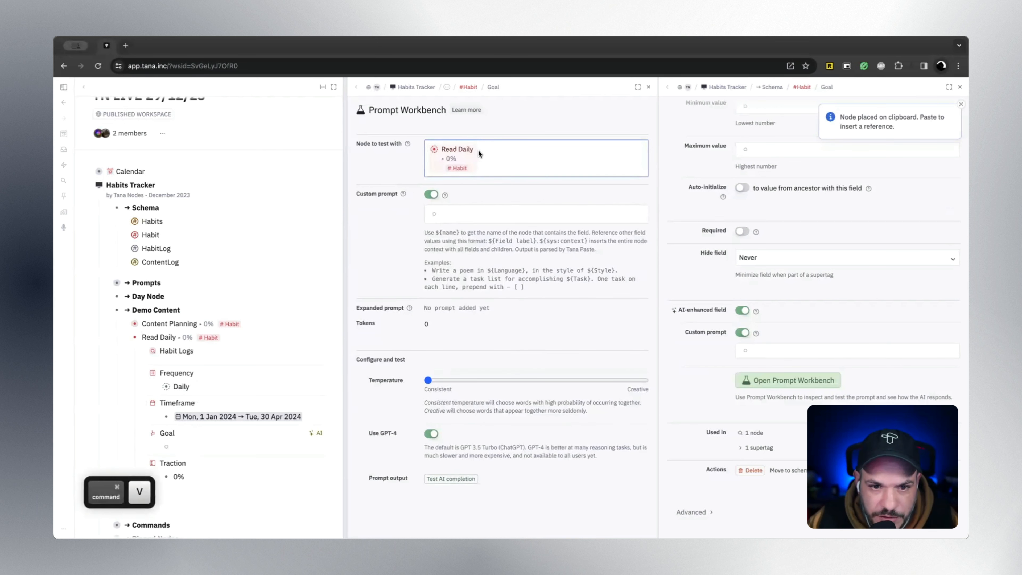
Copy the instruction paragraph of the Calculate Habit Goal (One-Shot) prompt into the Goal field's custom prompt
left_click(467, 214)
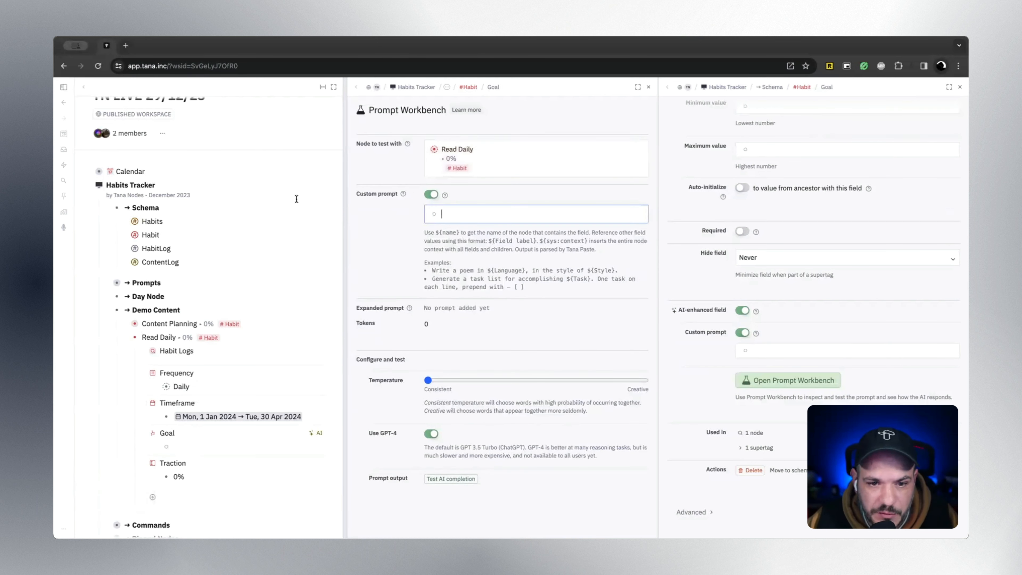
left_click(108, 284)
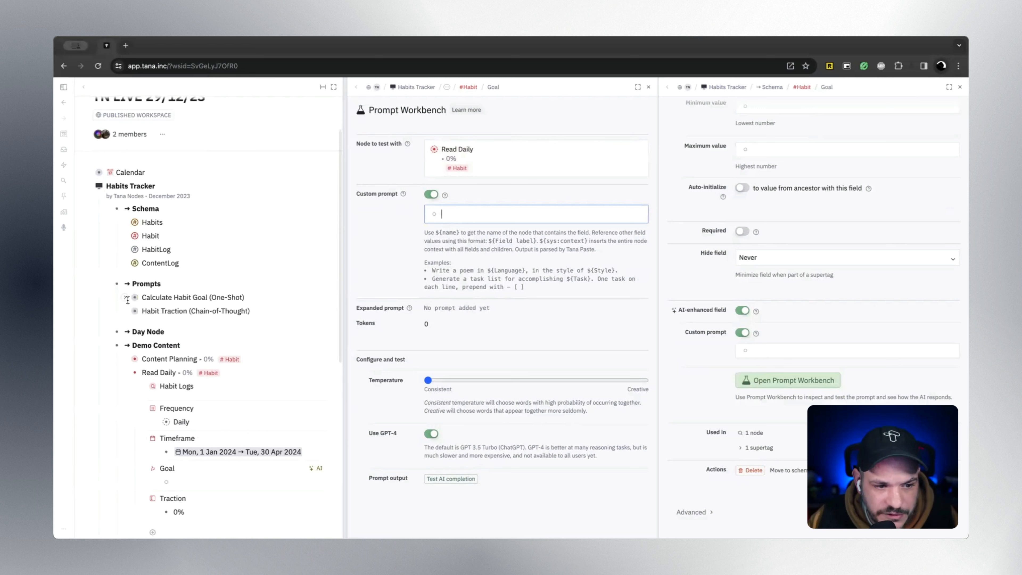
left_click(125, 298)
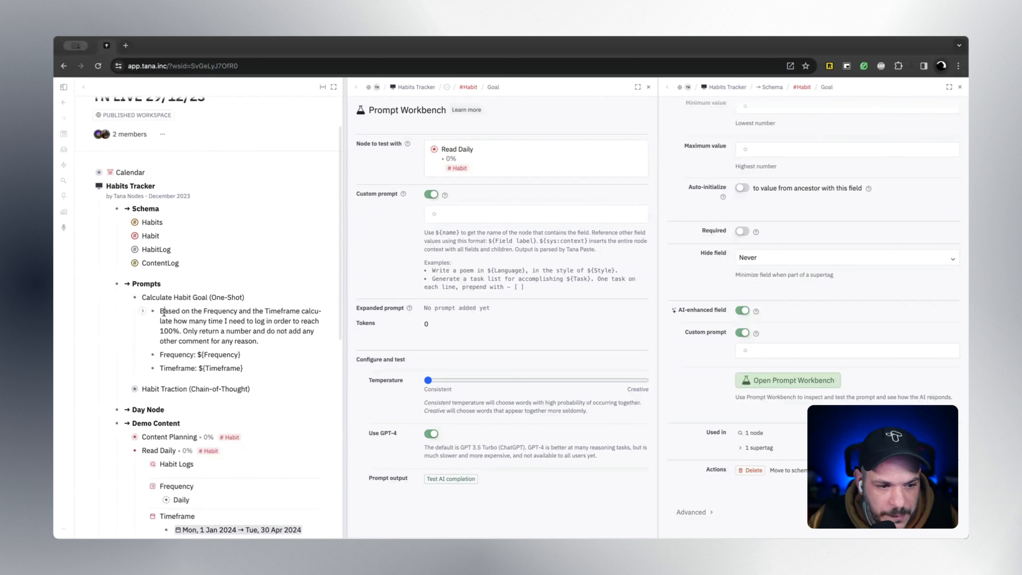
left_click_drag(160, 310, 265, 341)
key("super+c")
key("super+v")
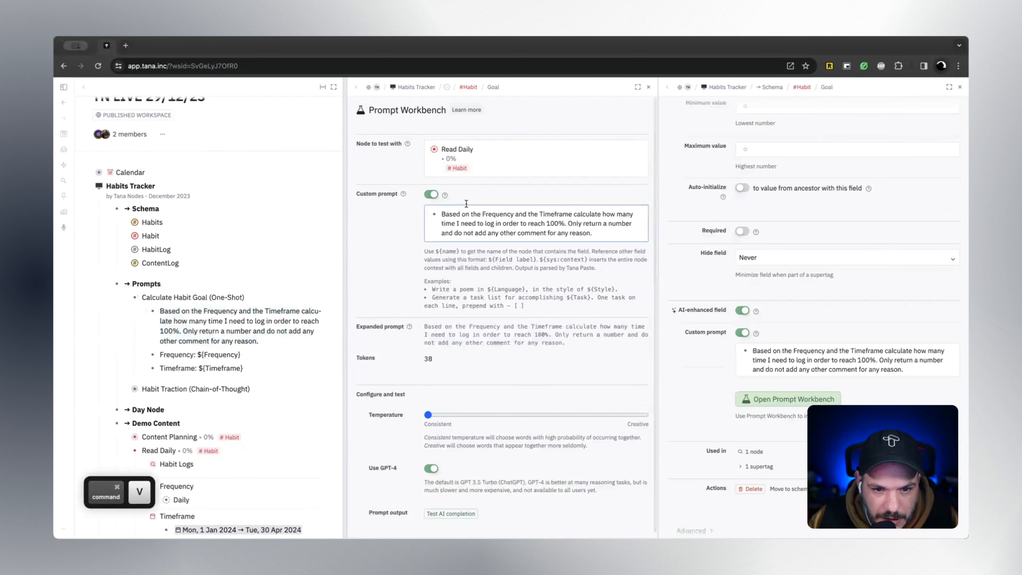
Add the "Frequency: ${Frequency}" and "Timeframe: ${Timeframe}" nodes from the stored prompt below the custom prompt's instruction, after a blank line
scroll(198, 306, "down", 3)
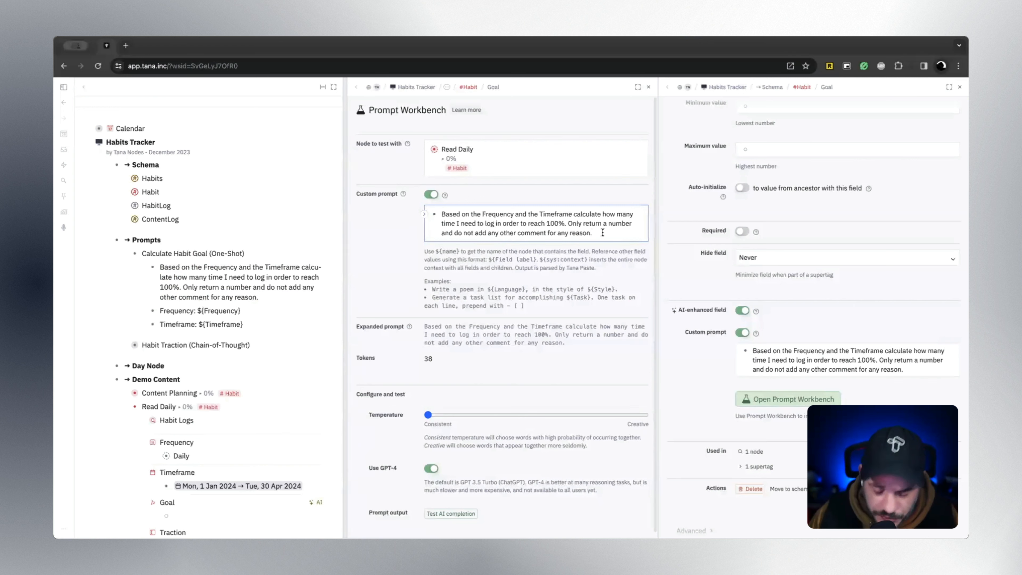
key("Return")
key("Return")
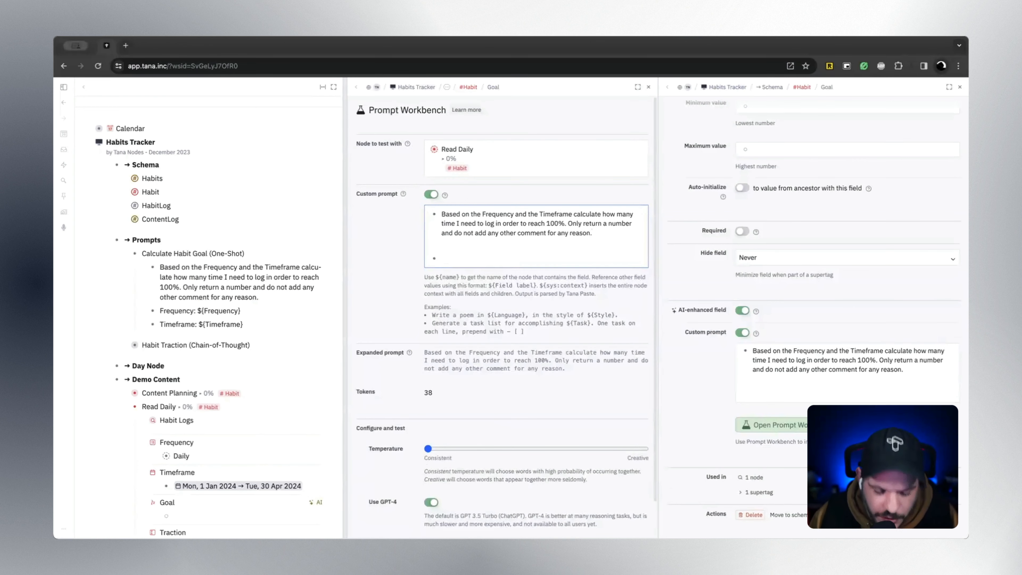
left_click_drag(248, 324, 165, 312)
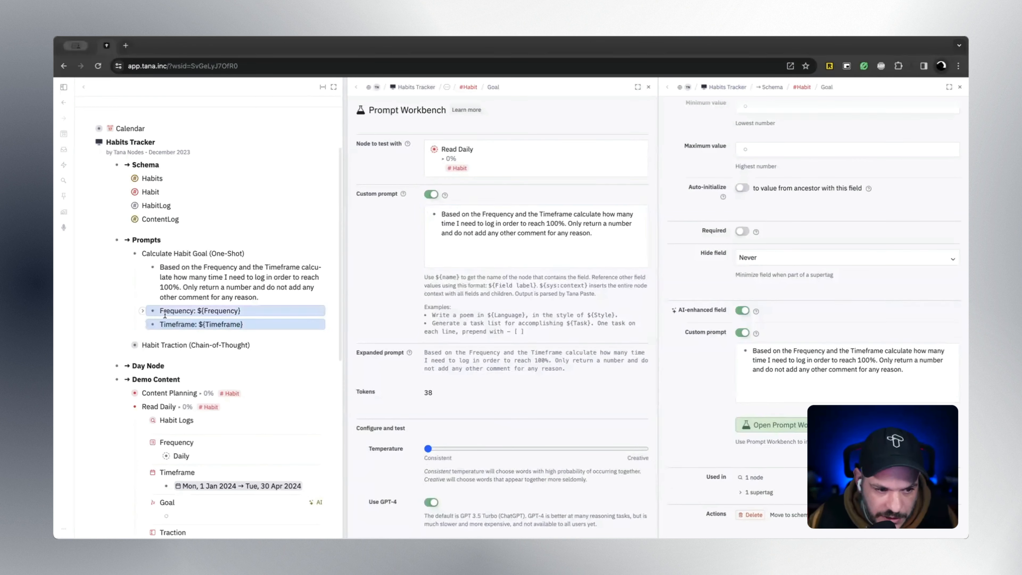
key("super+c")
left_click(523, 254)
key("super+v")
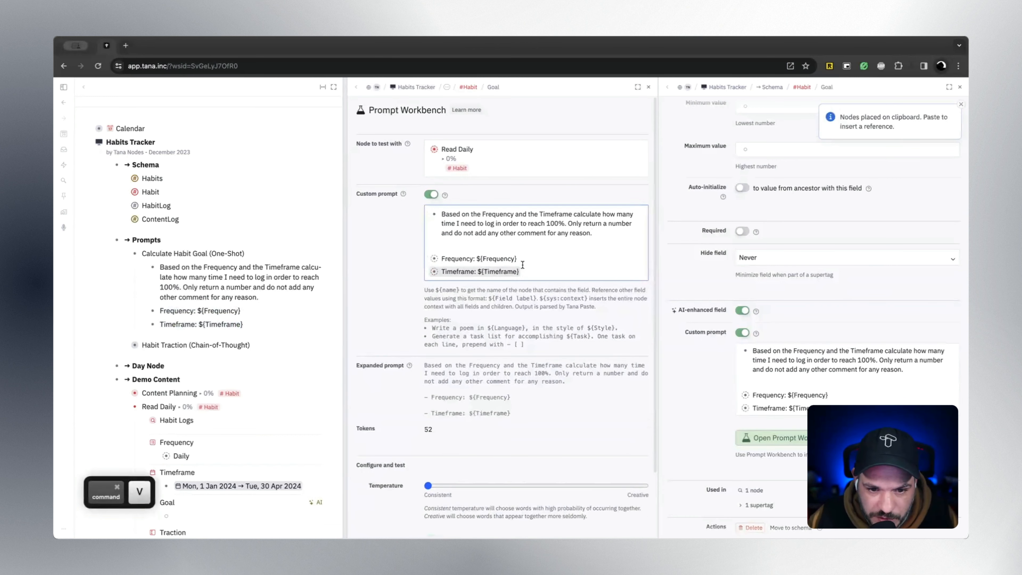
key("super+k")
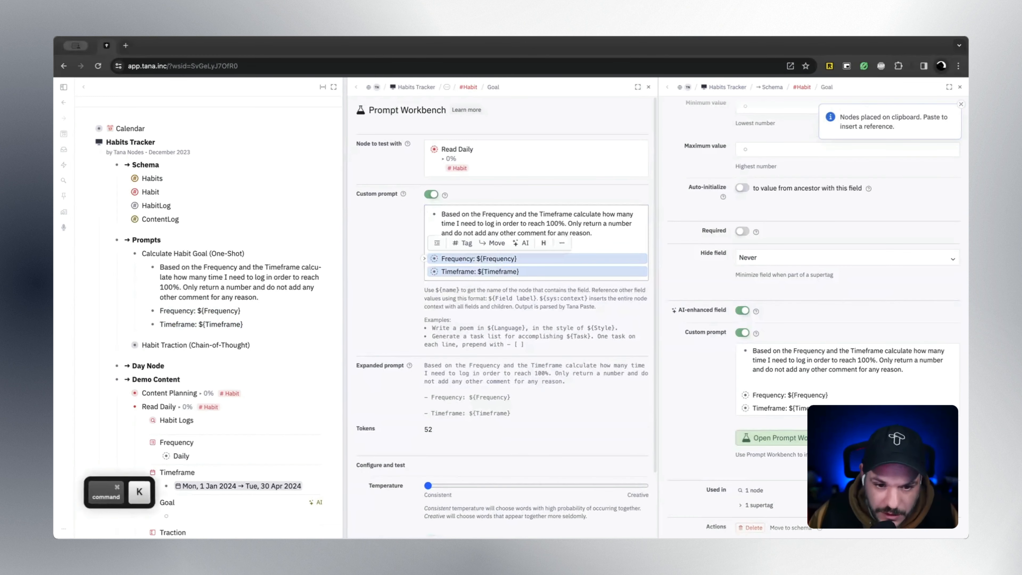
type("co")
key("BackSpace")
key("BackSpace")
key("Escape")
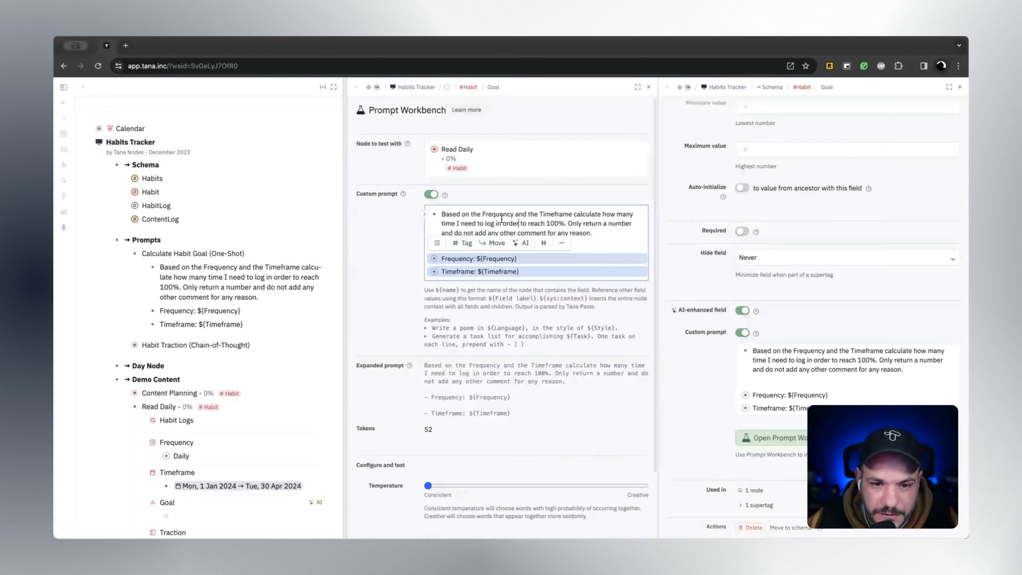
left_click(525, 271)
left_click_drag(526, 272, 504, 260)
key("super+k")
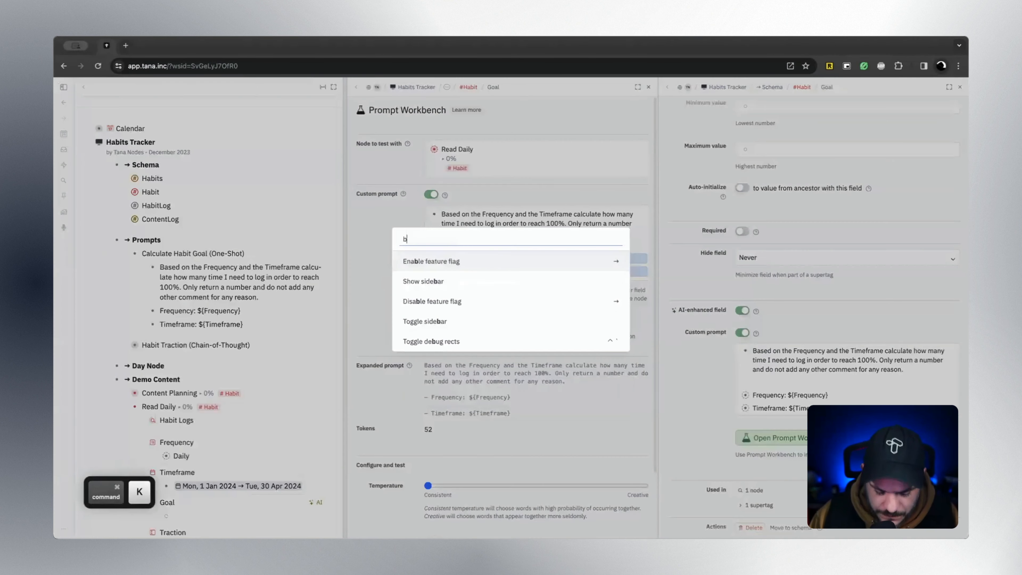
type("bulk")
key("BackSpace")
key("super+a")
key("BackSpace")
type("clone")
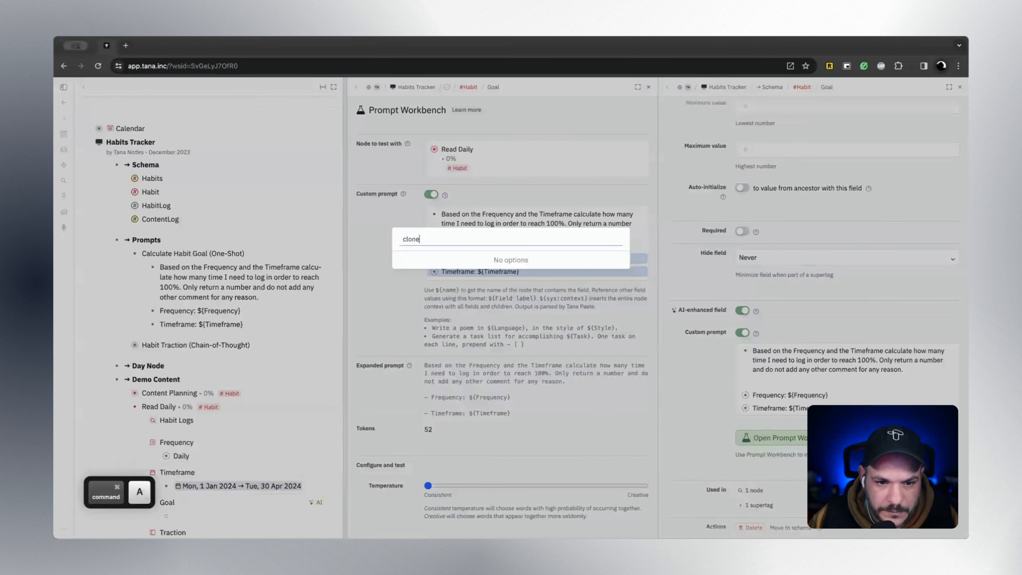
key("super+a")
key("BackSpace")
key("Escape")
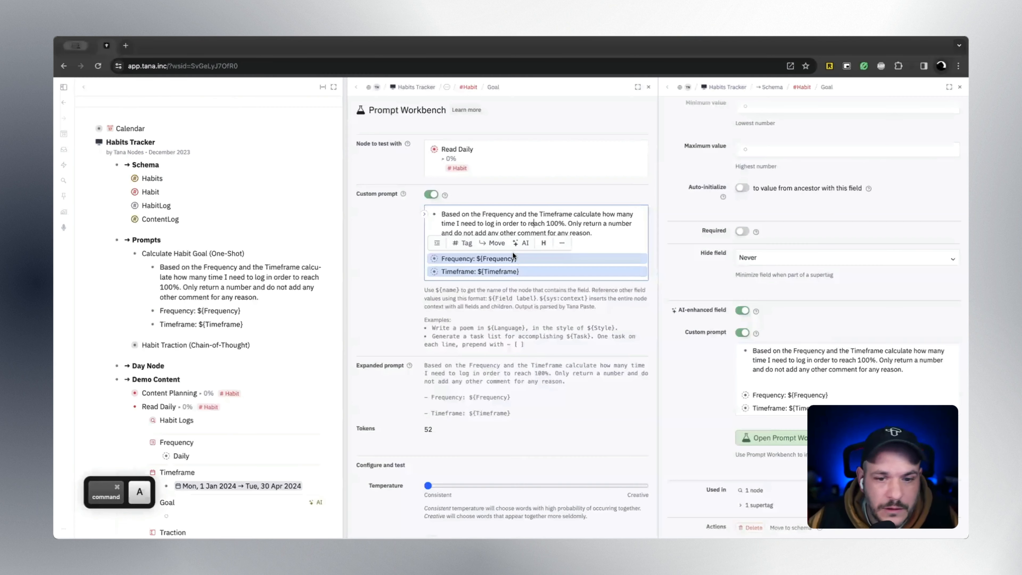
Clone the "Frequency: ${Frequency}" and "Timeframe: ${Timeframe}" references in the custom prompt so both become independent nodes
key("super+k")
type("clone")
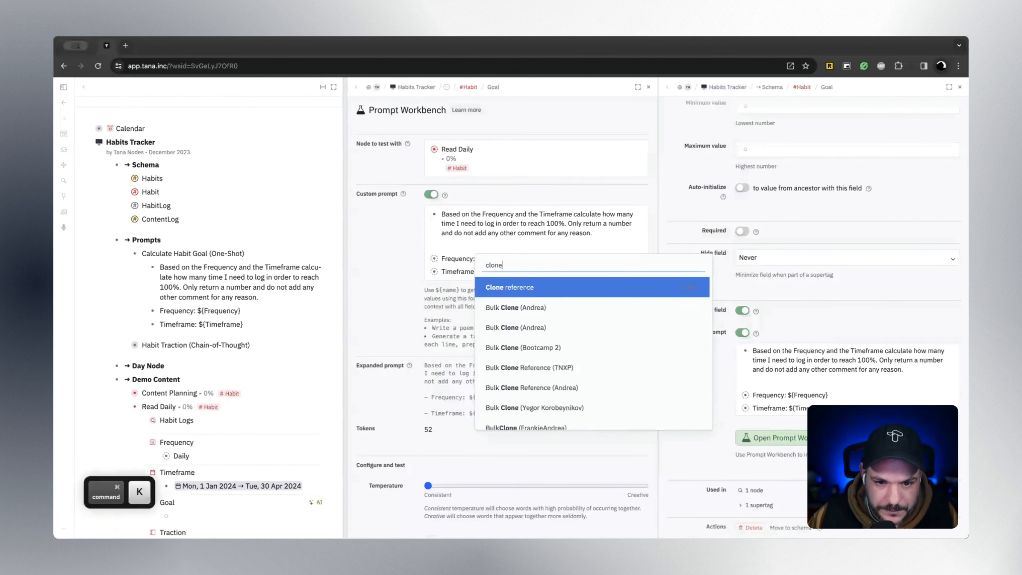
key("Return")
left_click(503, 275)
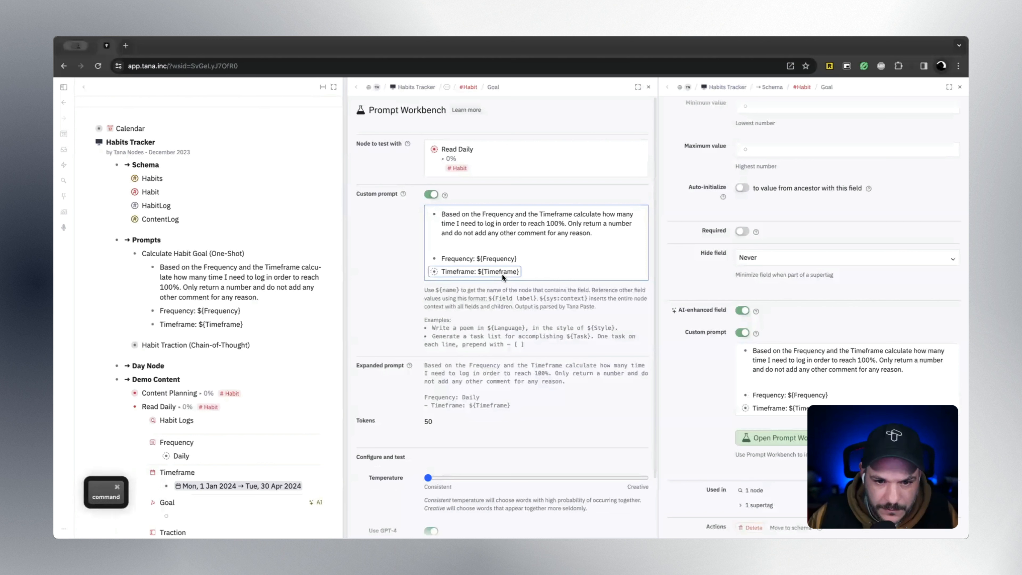
key("super+k")
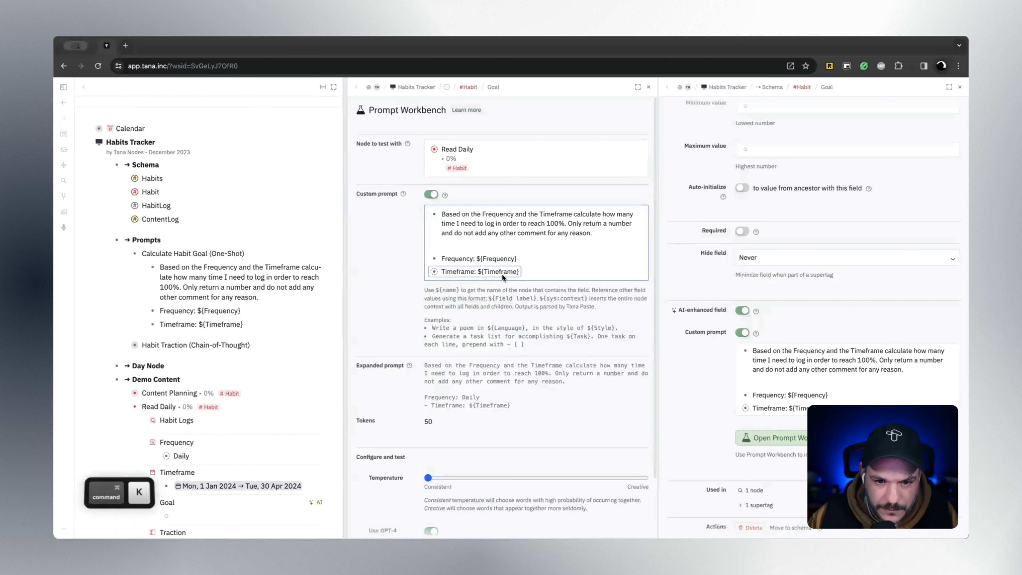
key("super+k")
type("clone")
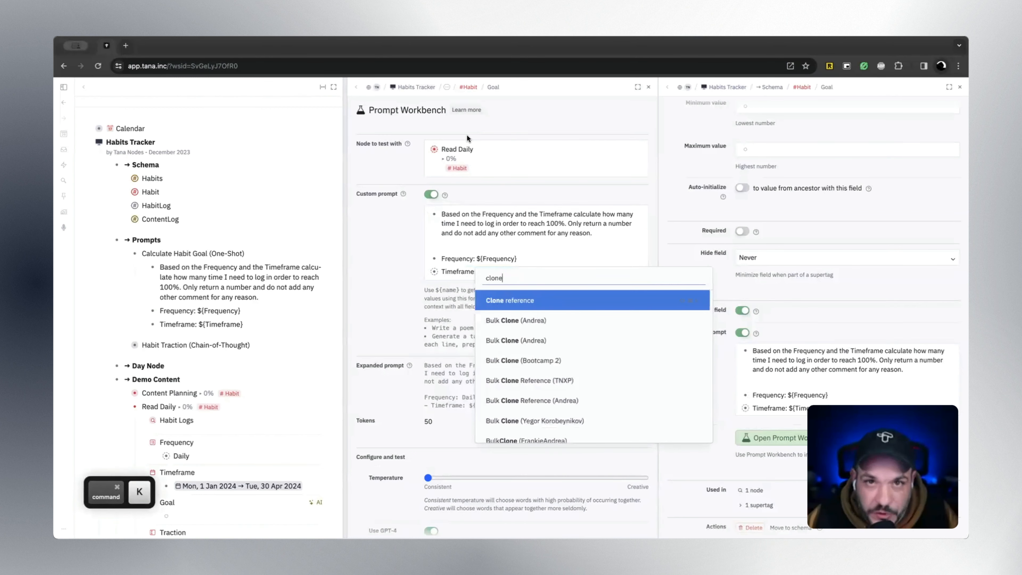
key("Return")
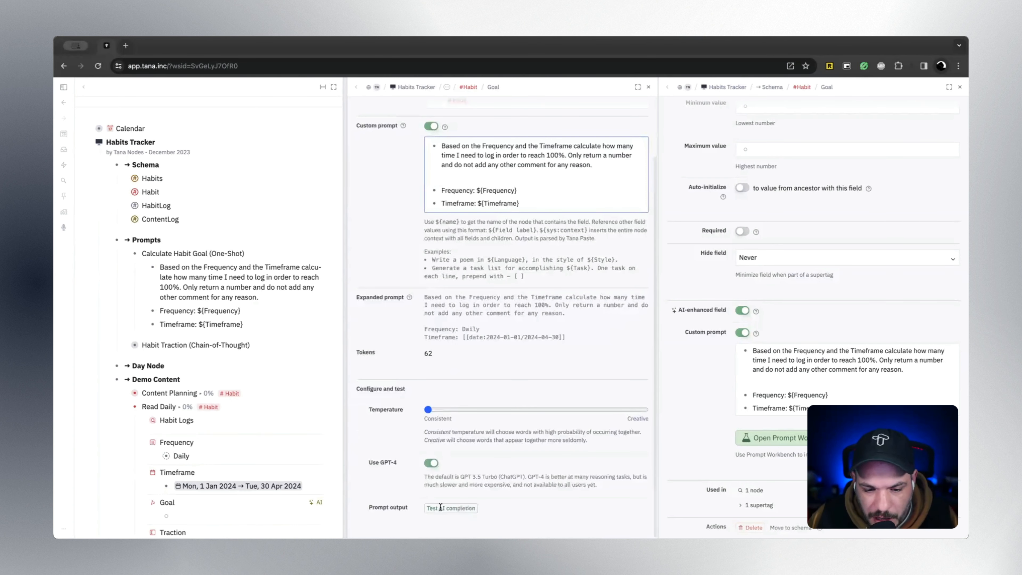
Test the prompt's AI completion in the Prompt Workbench and generate Read Daily's Goal value with AI
left_click(441, 508)
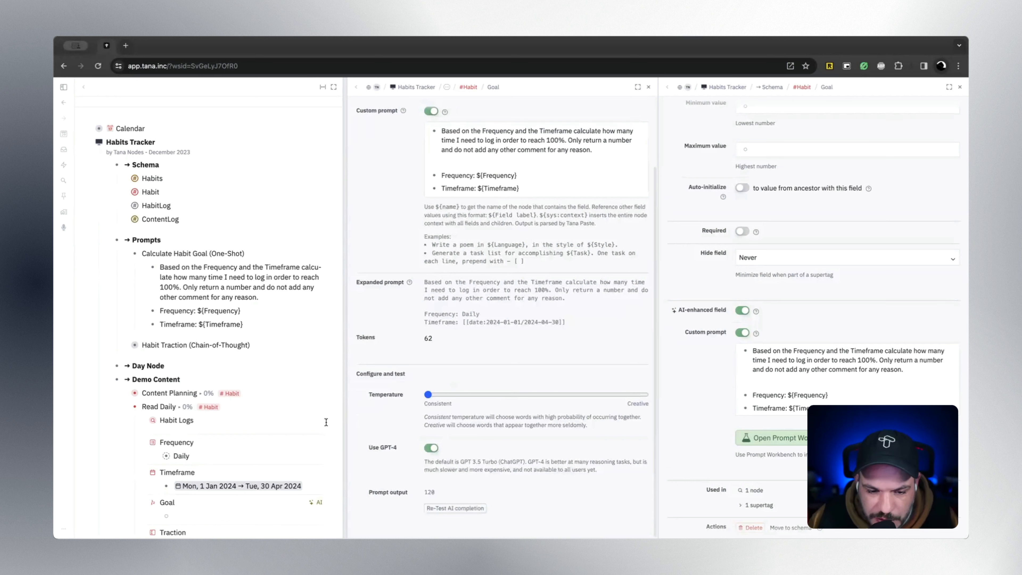
left_click_drag(368, 414, 386, 413)
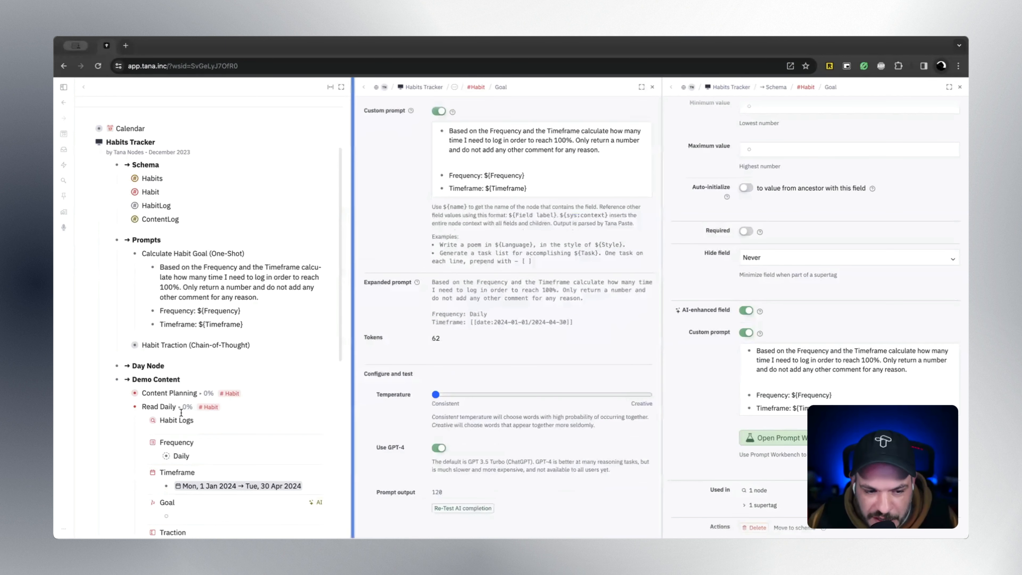
scroll(151, 397, "down", 2)
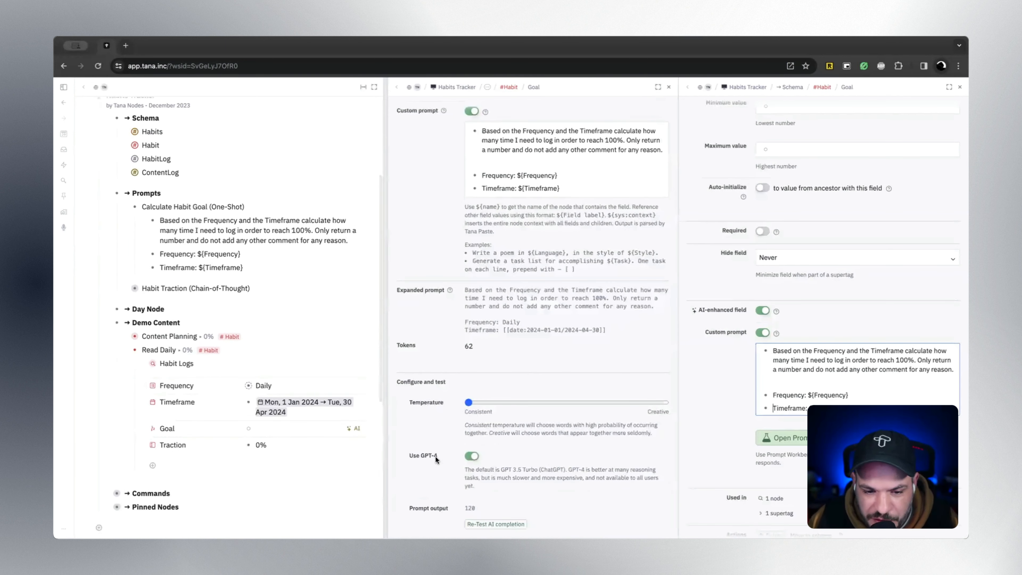
scroll(466, 491, "down", 1)
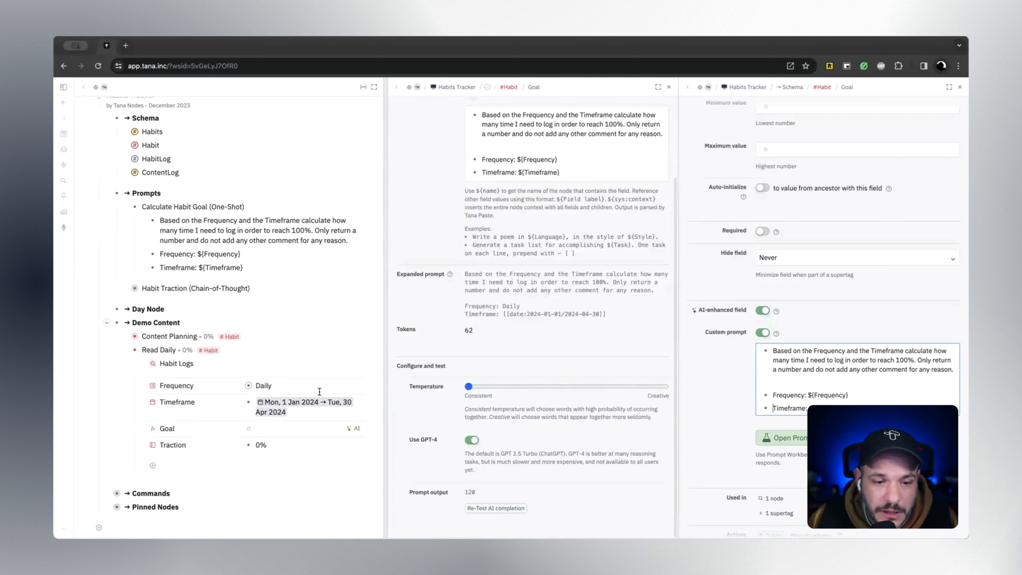
left_click(354, 428)
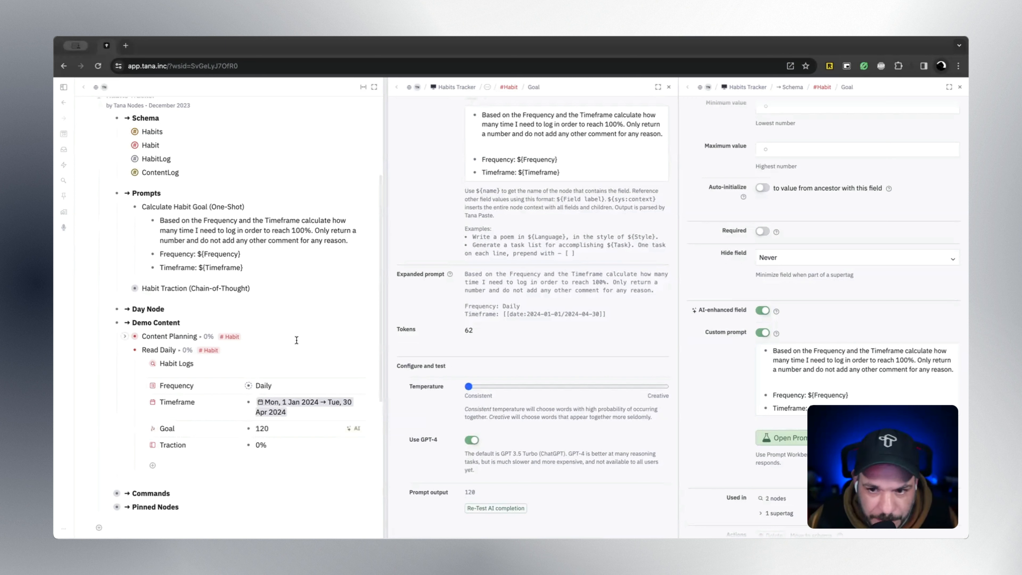
Set Read Daily's Frequency to Weekly, regenerate its Goal value with AI, and close the Prompt Workbench
left_click(278, 385)
left_click(278, 407)
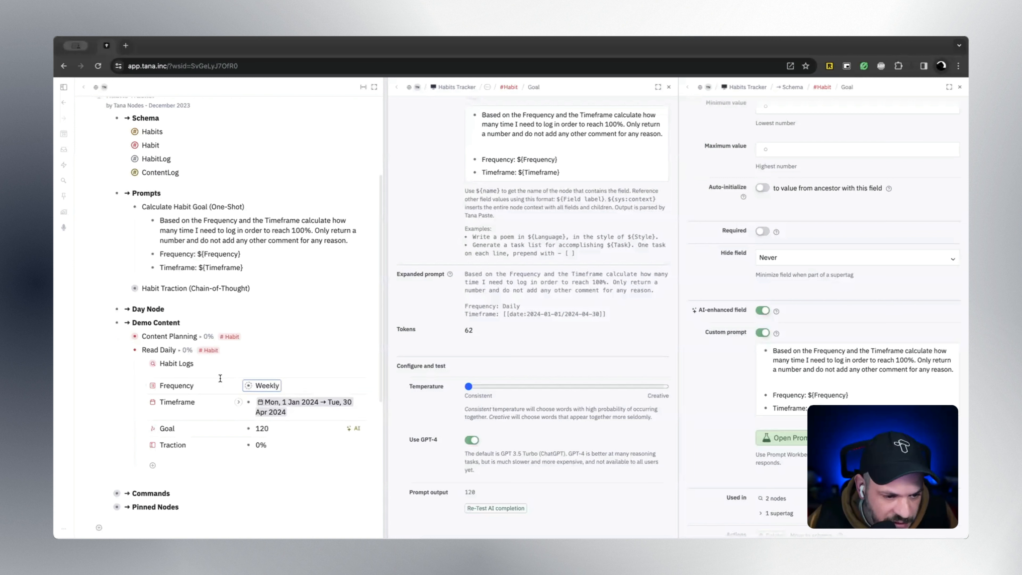
left_click(282, 427)
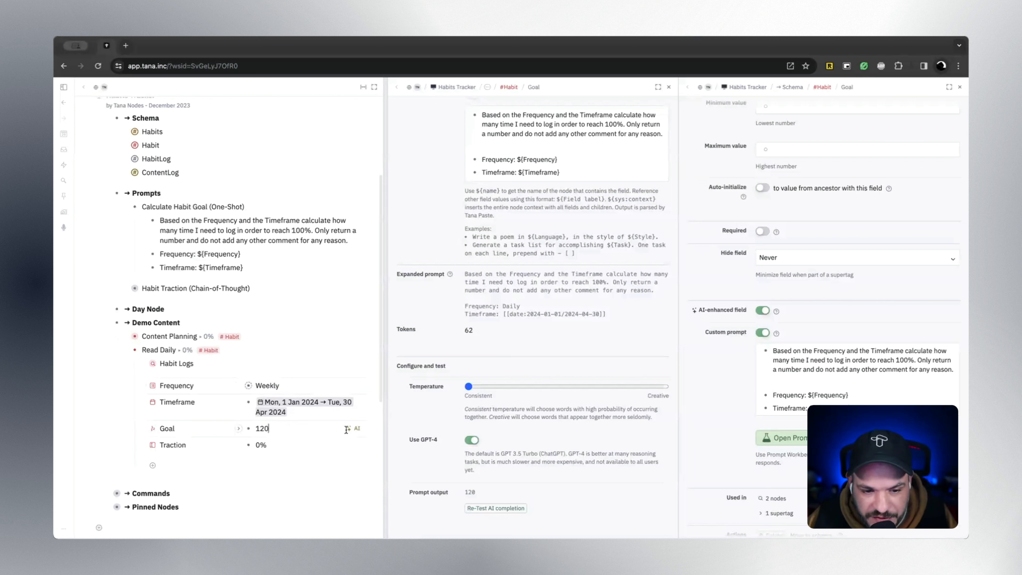
left_click(348, 429)
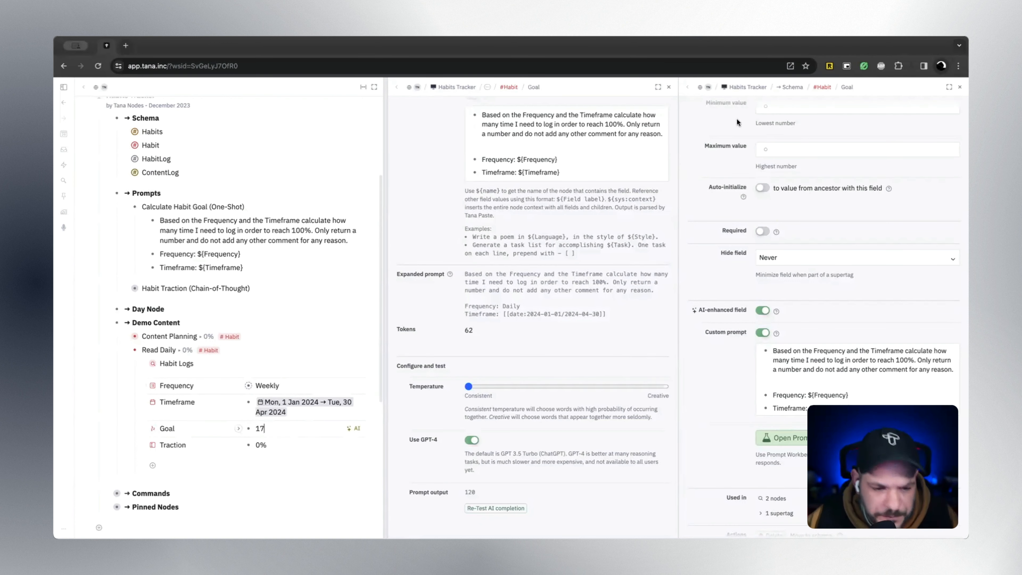
left_click(669, 87)
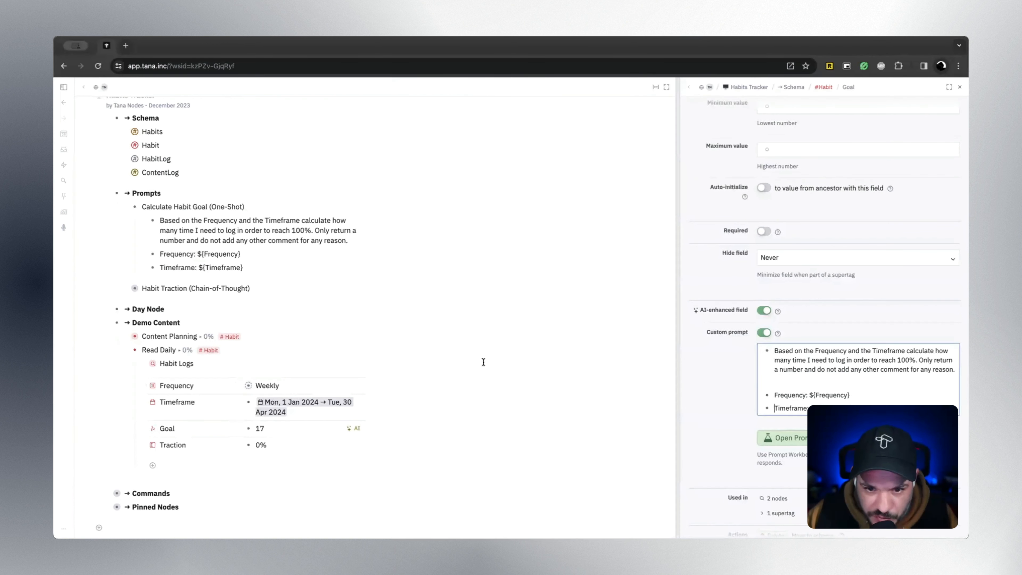
left_click(365, 387)
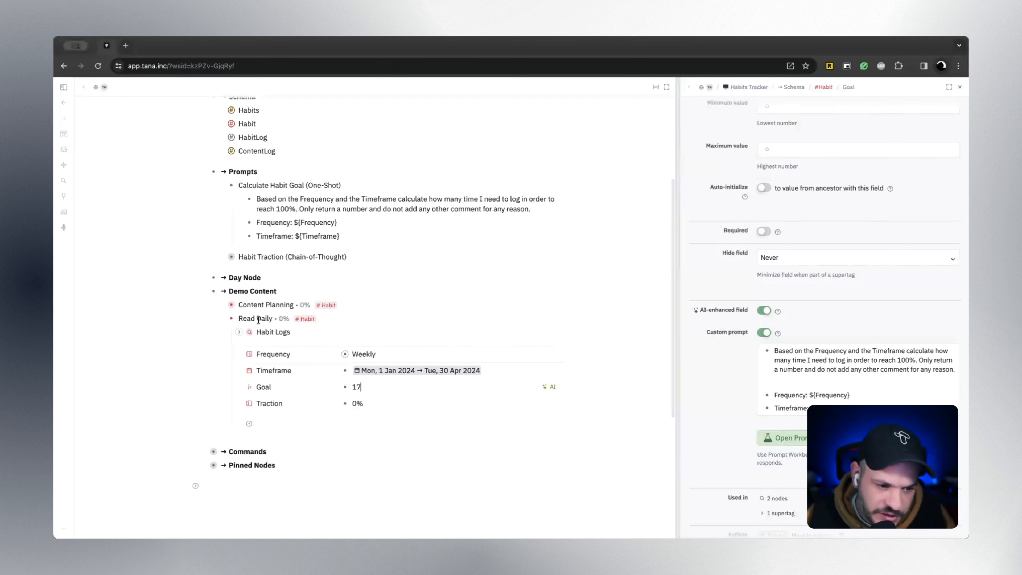
Examine the Habit Logs search under Read Daily, including the tag and Habit field conditions in its query
left_click(239, 331)
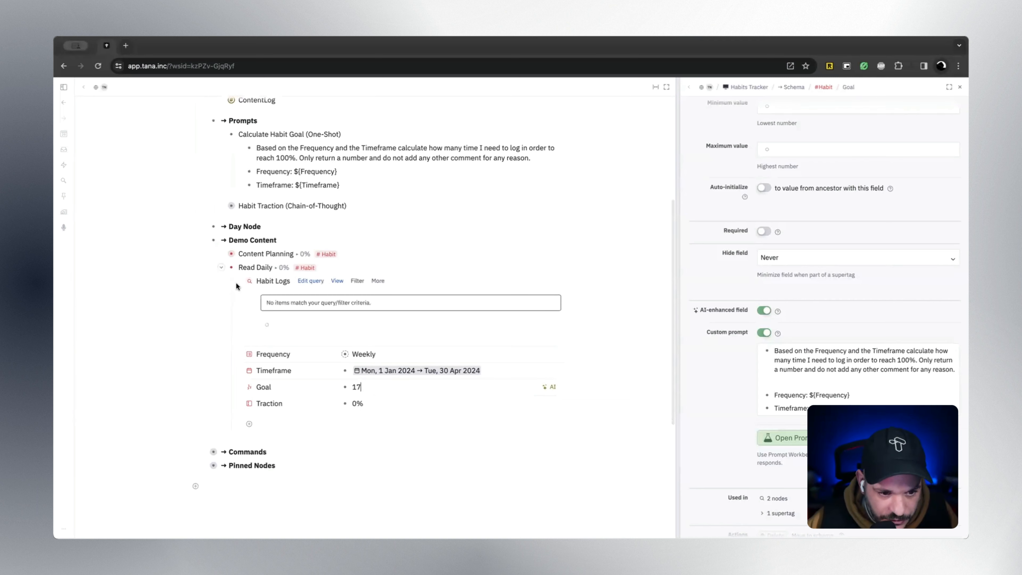
left_click(237, 284)
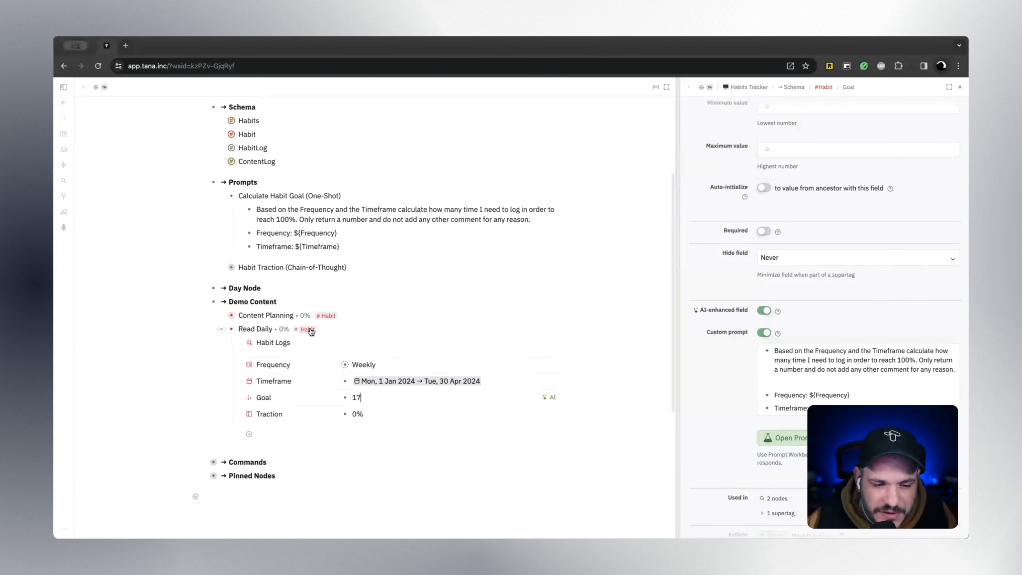
left_click(238, 343)
left_click(309, 293)
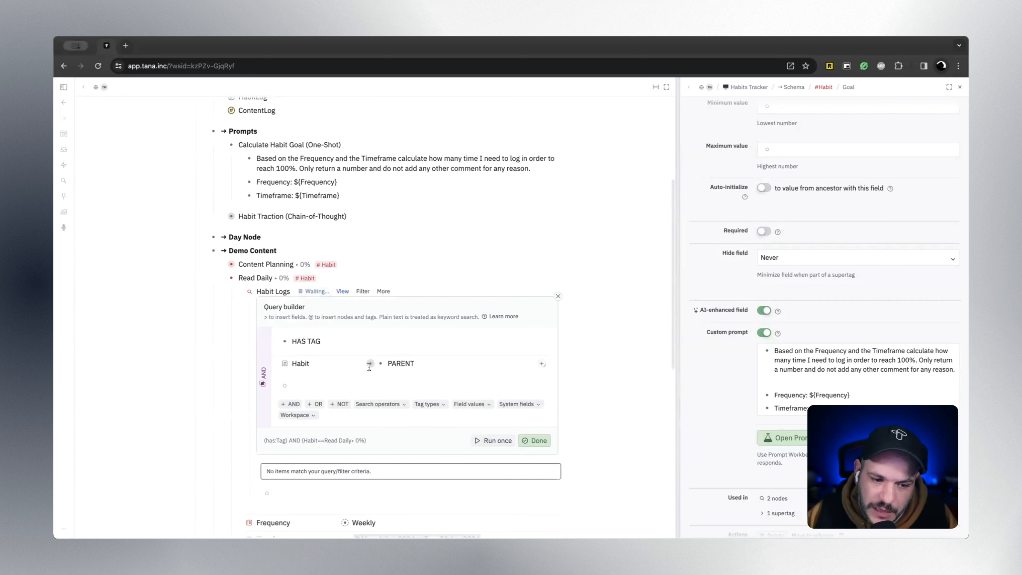
scroll(348, 351, "down", 2)
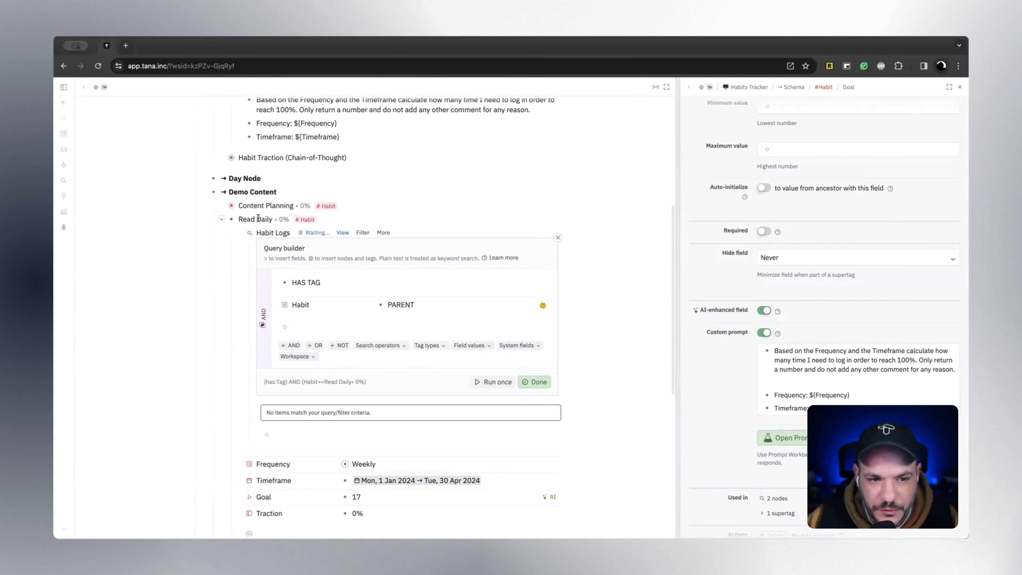
left_click(313, 233)
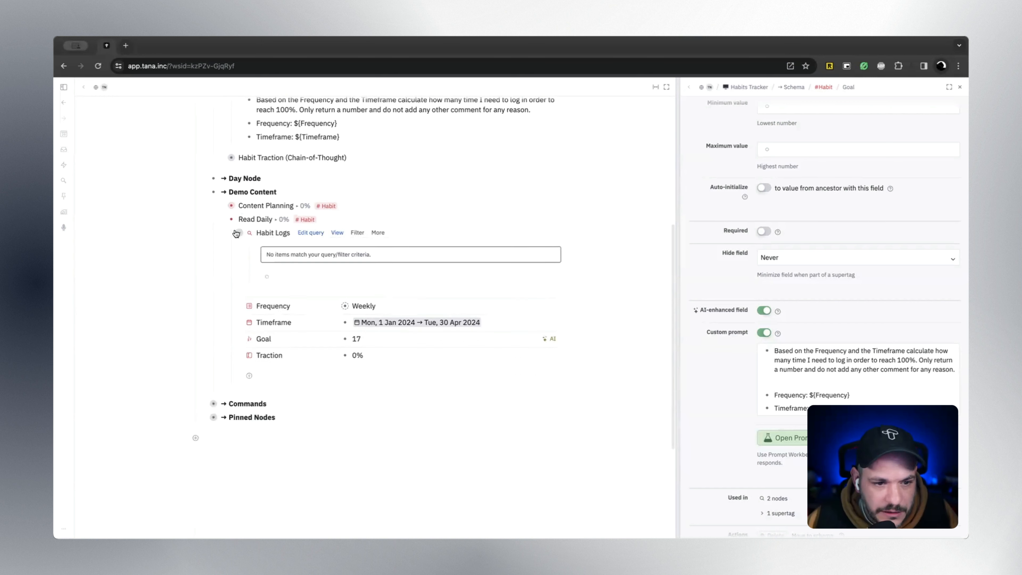
left_click(239, 233)
Collapse the Calculate Habit Goal (One-Shot) prompt and the Prompts section, and expand the Day Node section
scroll(265, 250, "up", 1)
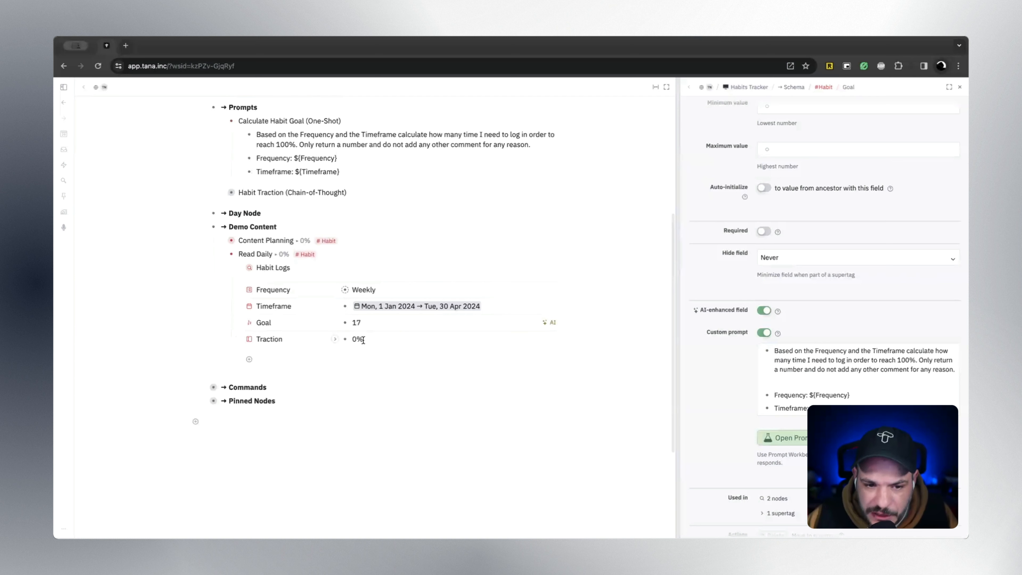
scroll(315, 320, "up", 3)
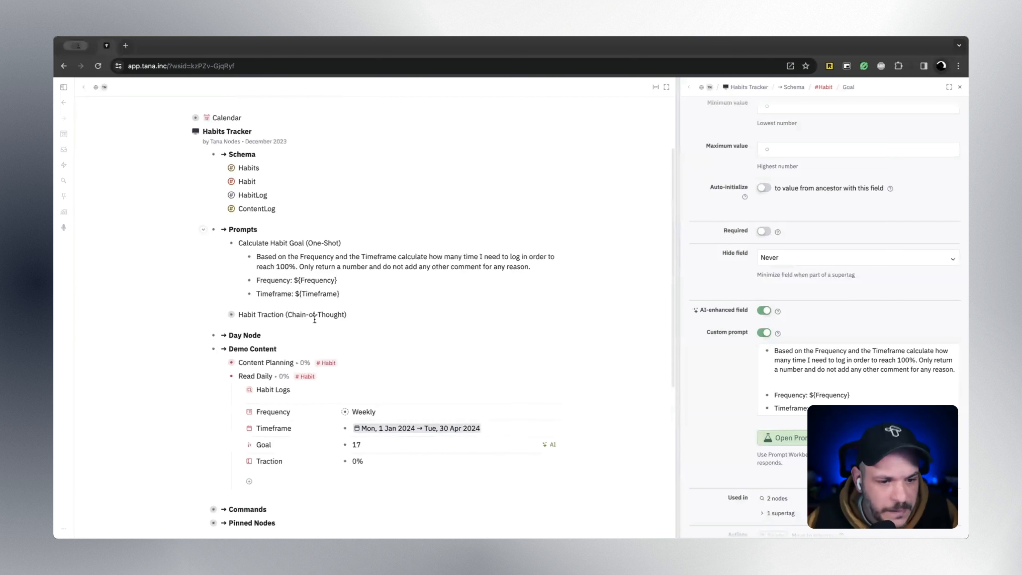
left_click(222, 249)
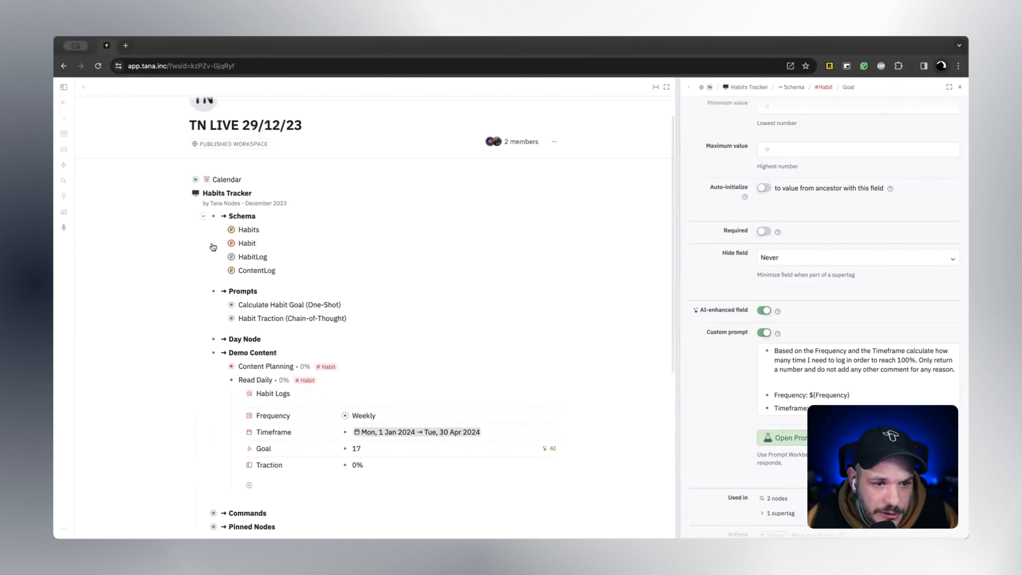
left_click(204, 291)
scroll(205, 285, "down", 1)
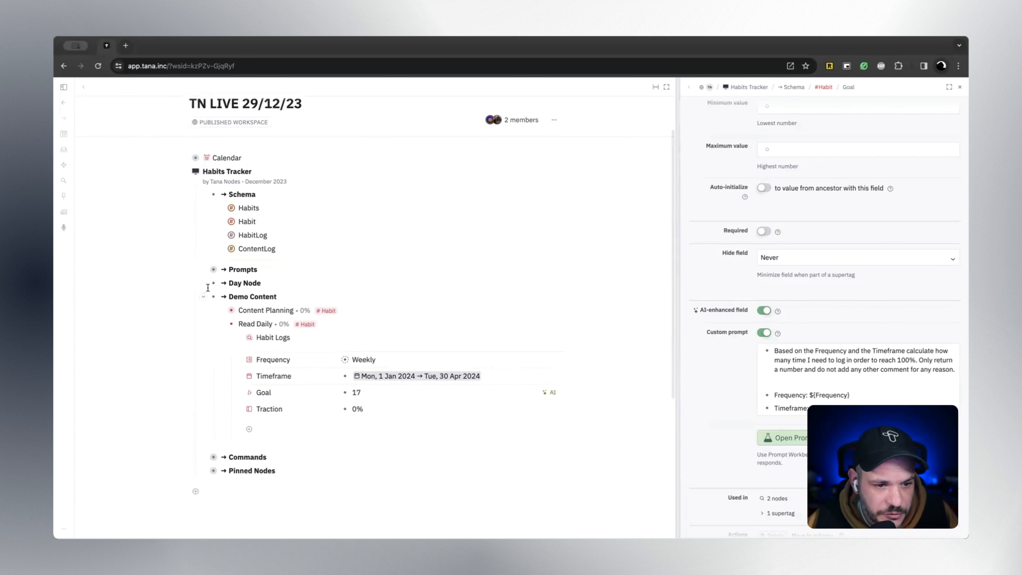
left_click(204, 283)
scroll(226, 278, "down", 1)
Open the Fri, 29 Dec day node from 2023 in the Calendar alongside the workspace, and close the Goal field's configuration
scroll(249, 275, "up", 4)
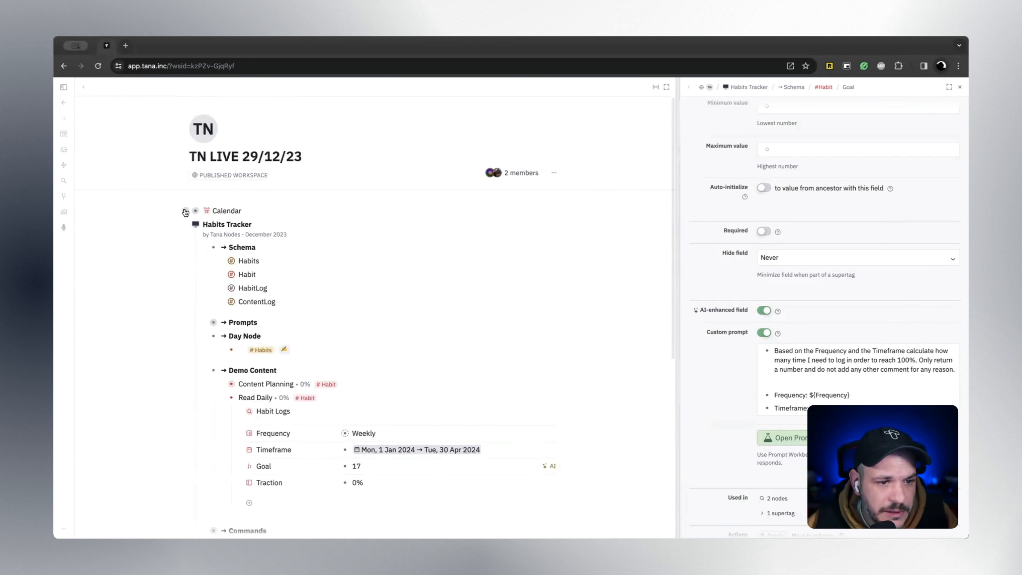
left_click(200, 211)
left_click(203, 225)
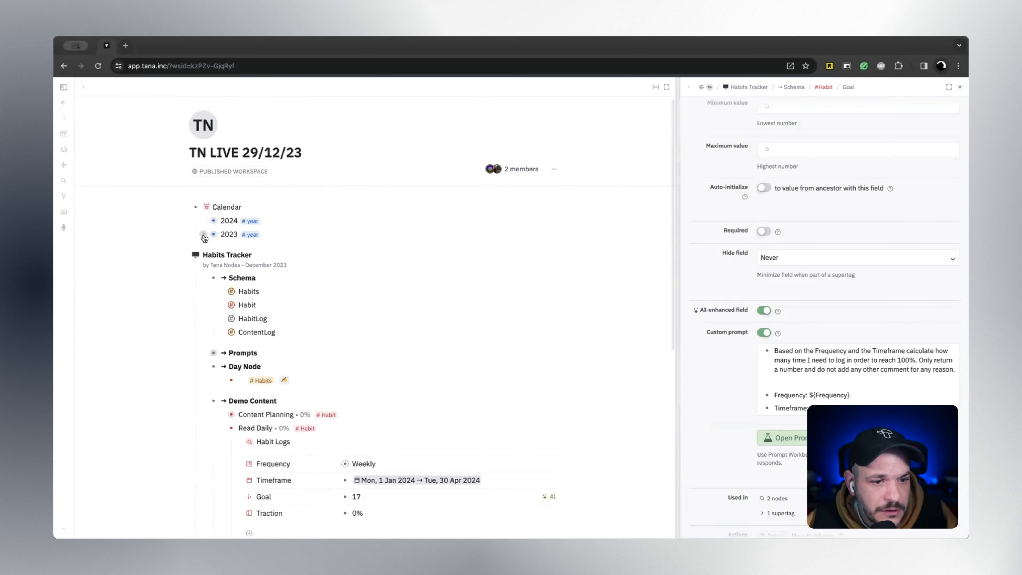
left_click(203, 237)
scroll(209, 237, "down", 2)
scroll(219, 233, "up", 2)
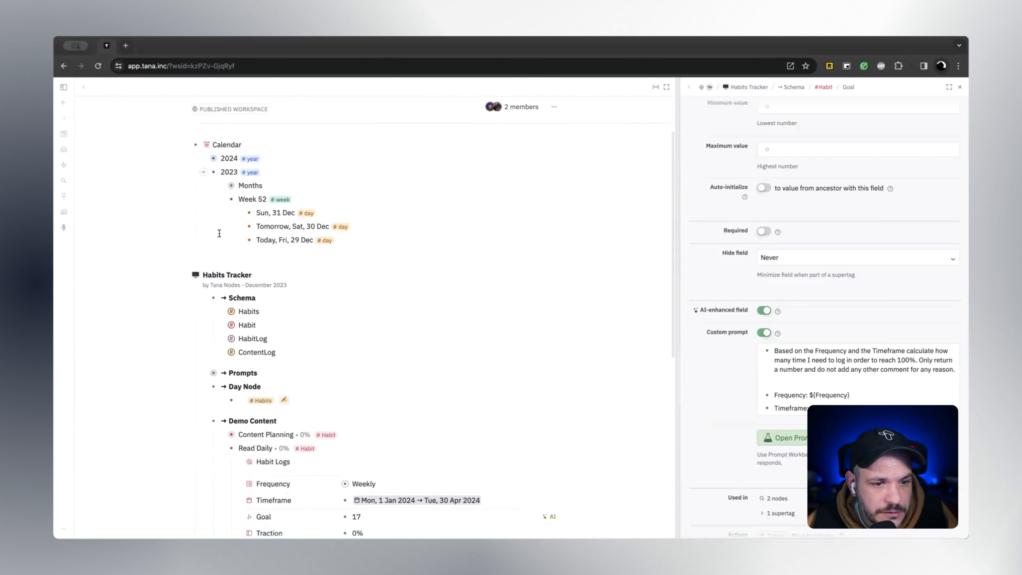
key("super")
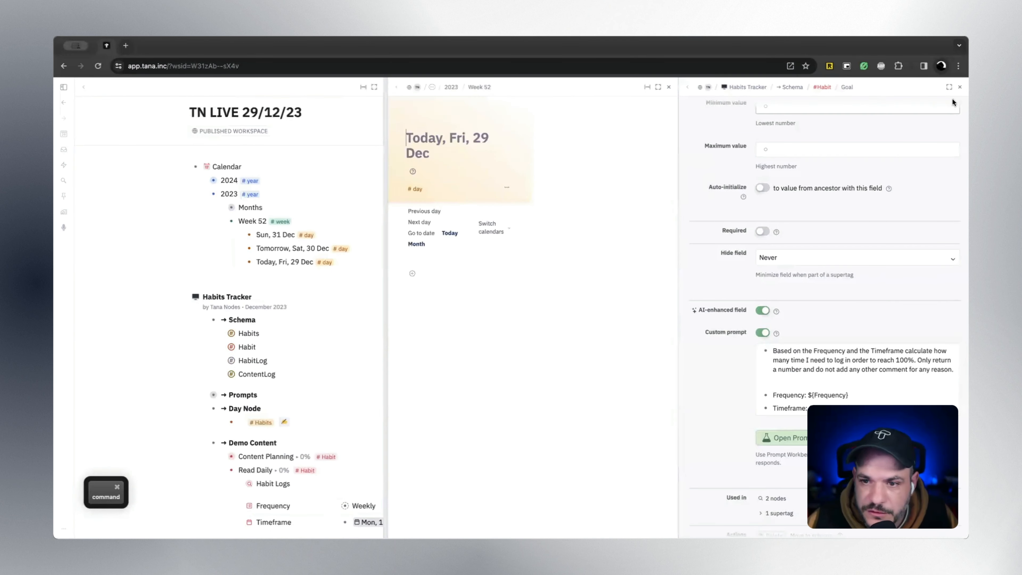
left_click(960, 87)
Open the day tag's configuration and move the #Habits node from the Day Node section into its template
left_click(713, 157)
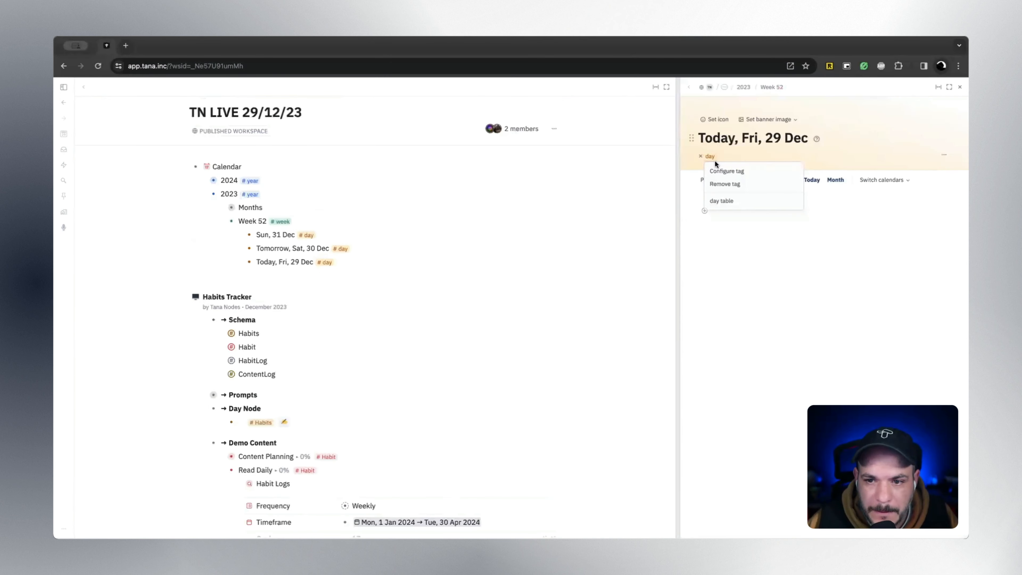
left_click(726, 170)
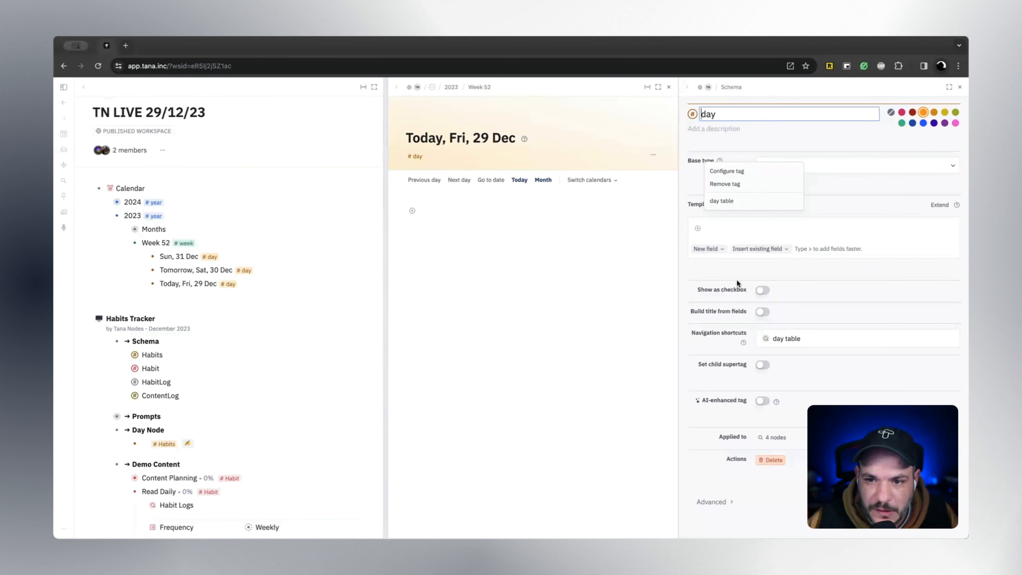
scroll(144, 377, "down", 3)
scroll(144, 377, "down", 2)
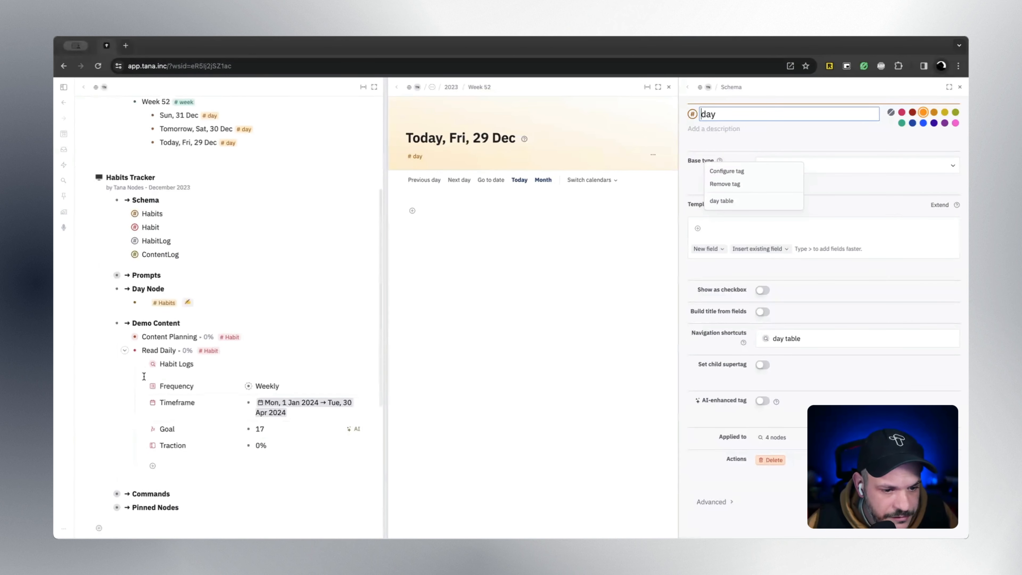
scroll(176, 387, "up", 3)
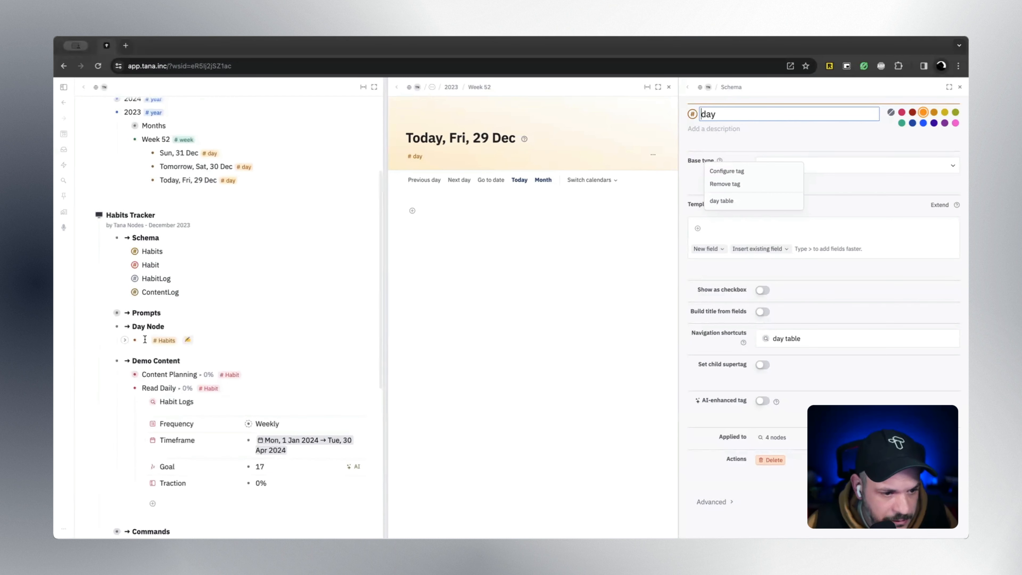
left_click_drag(135, 340, 715, 228)
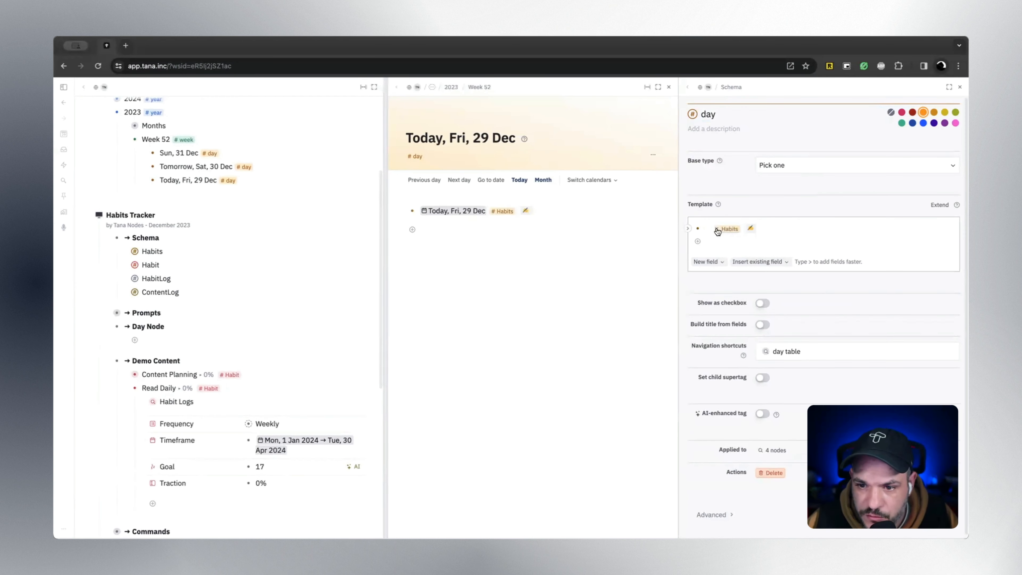
Close the day tag's configuration, widen the Fri, 29 Dec day node's view, and expand its #Habits node
left_click(961, 89)
left_click_drag(678, 219, 580, 214)
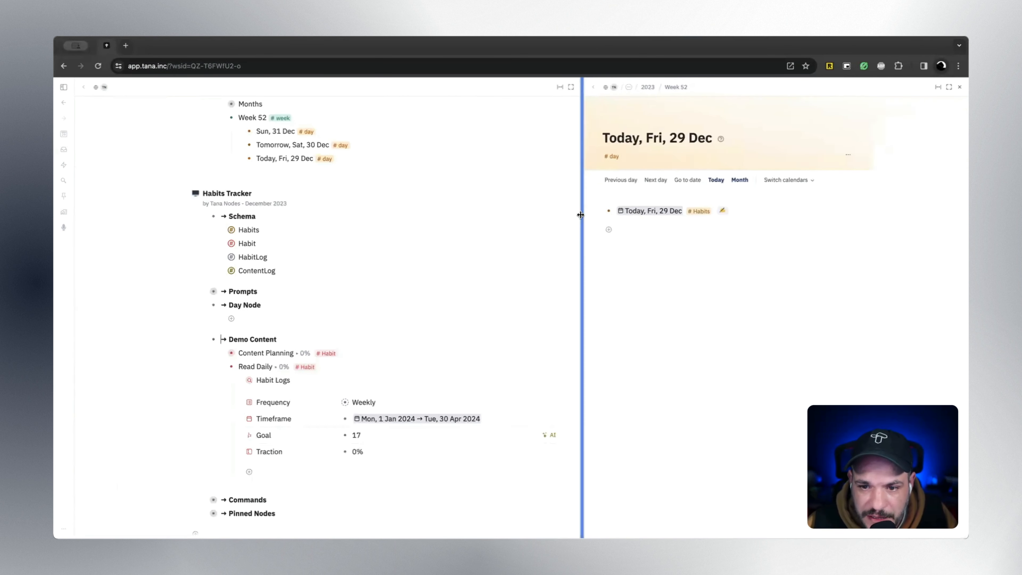
left_click(599, 211)
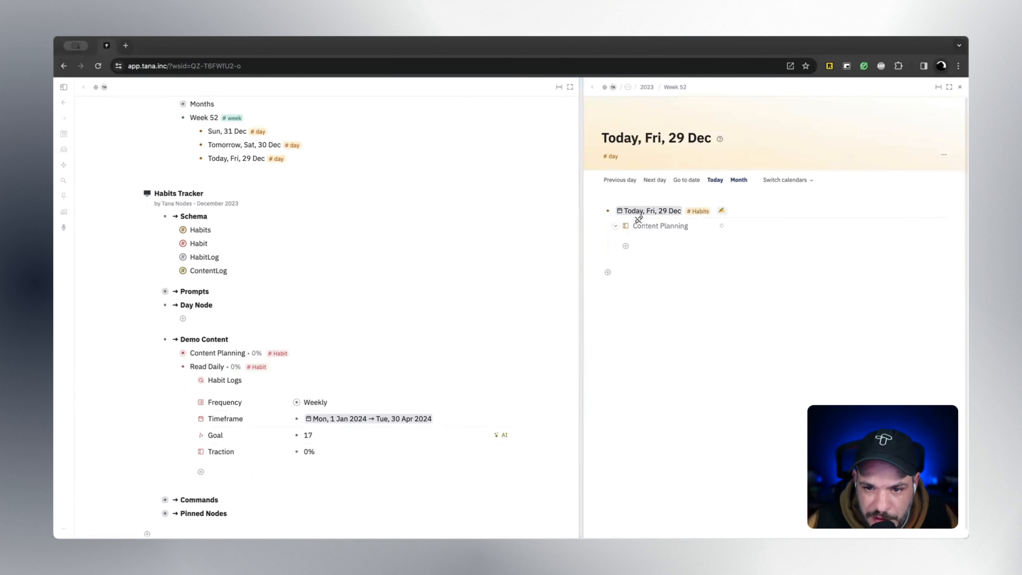
Add a Reading Daily field to the #Habits node on Fri, 29 Dec and include it in the Habits tag's template
left_click(645, 246)
scroll(287, 276, "down", 2)
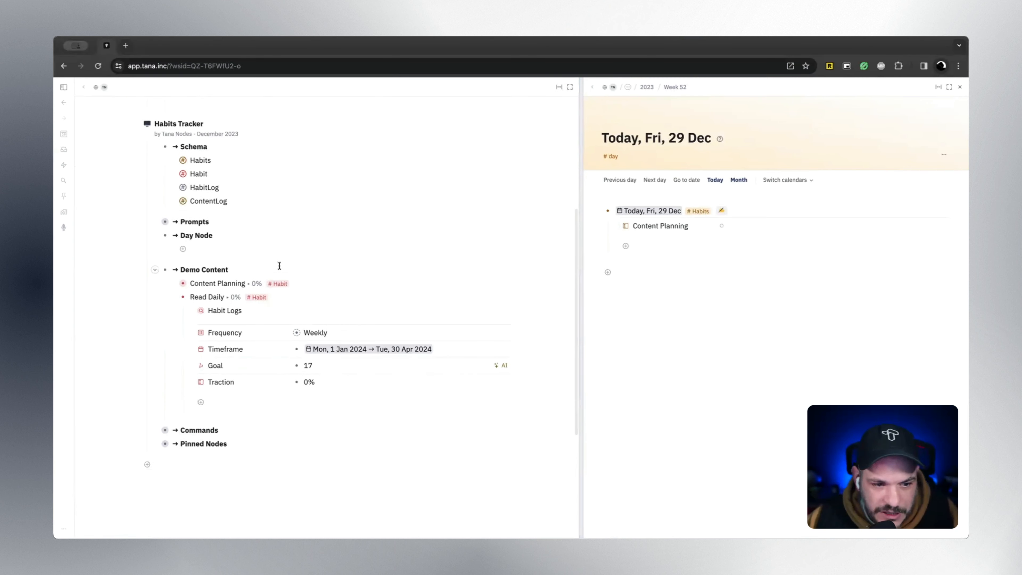
left_click(644, 244)
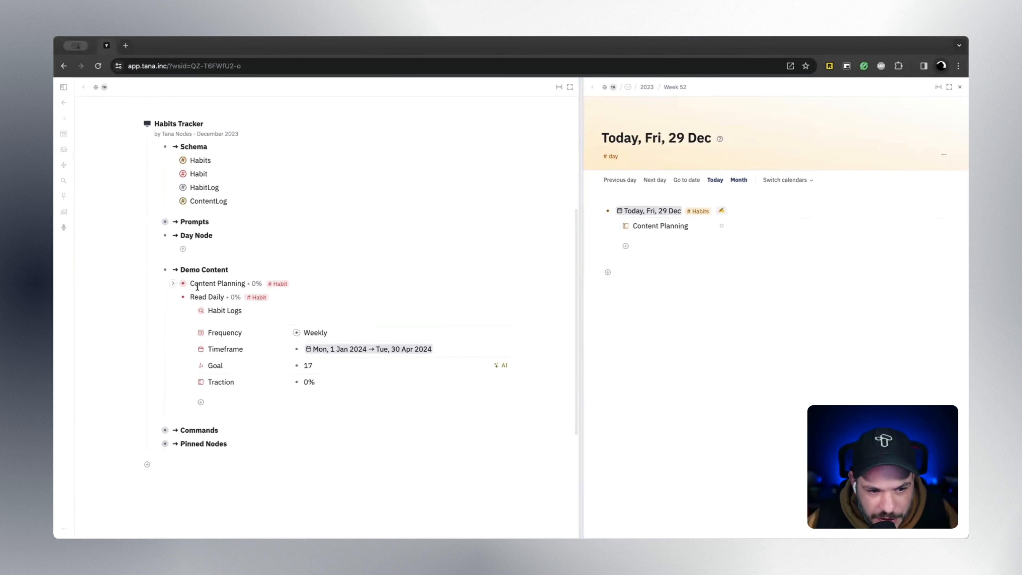
type(">")
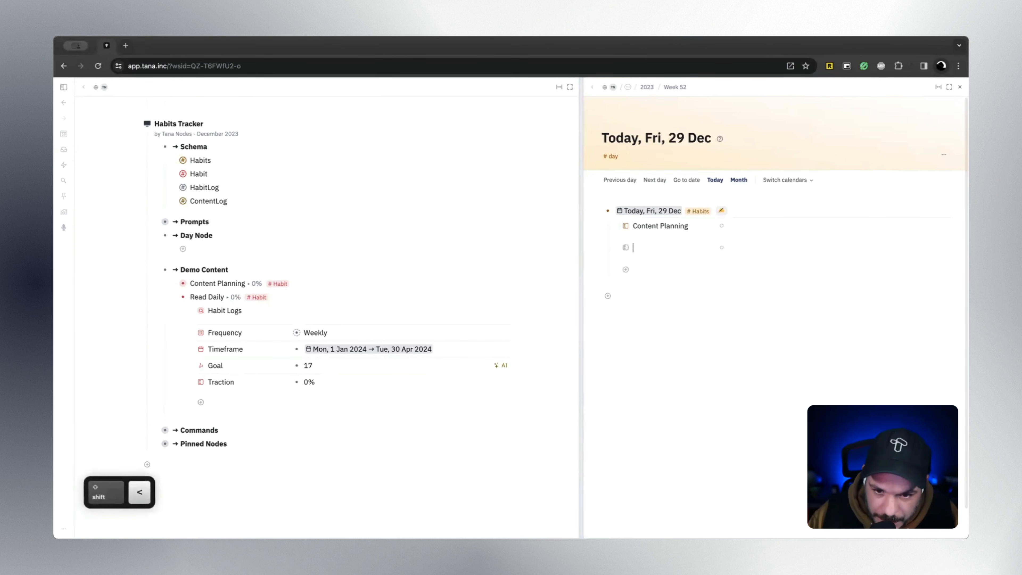
type("Reading")
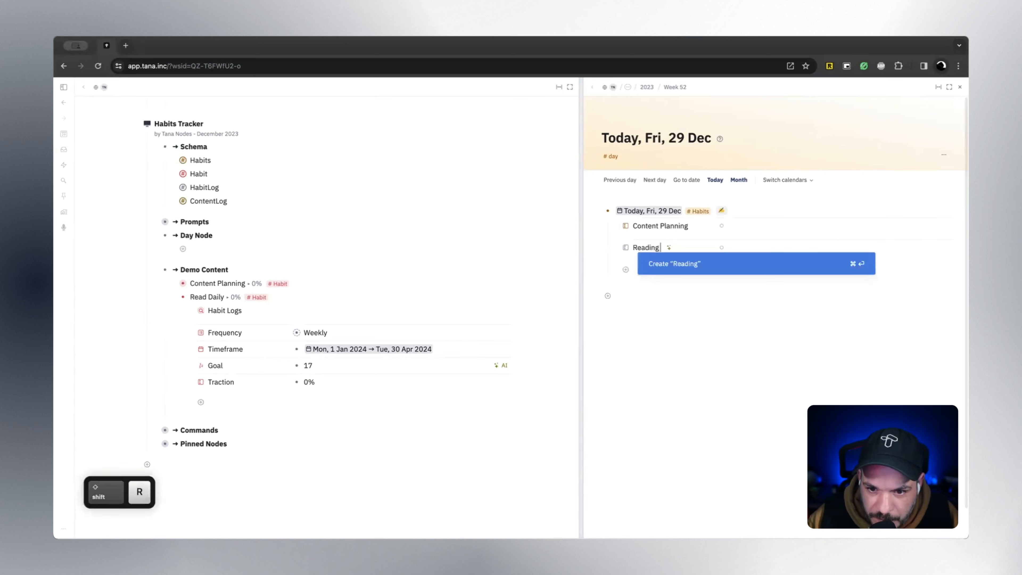
key("BackSpace")
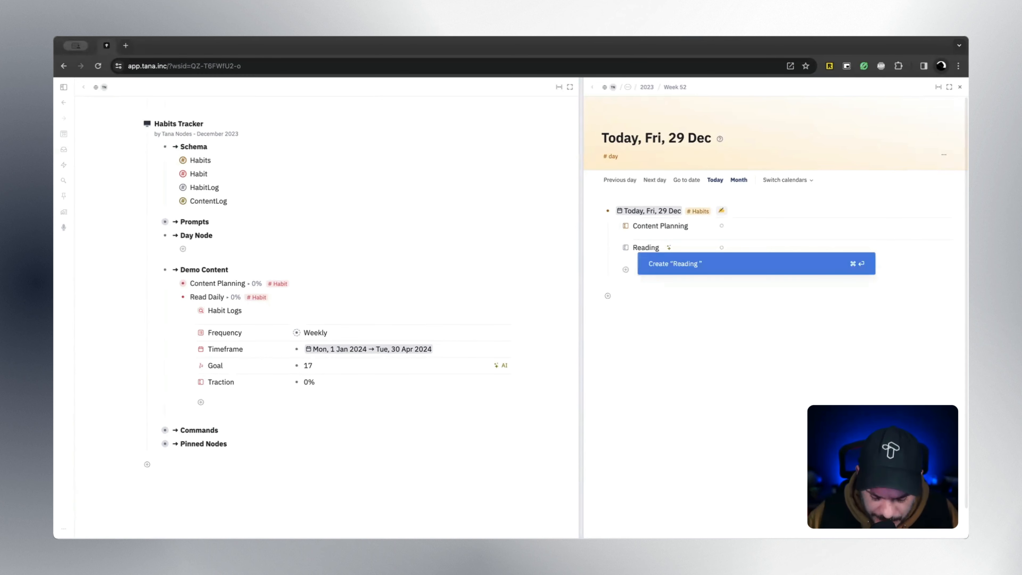
type("Dai")
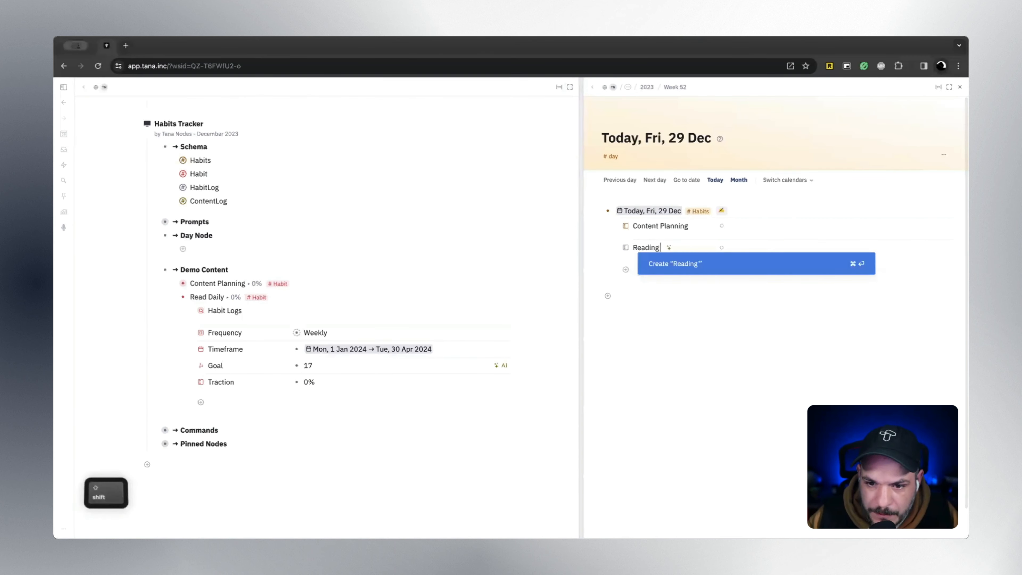
type("ly")
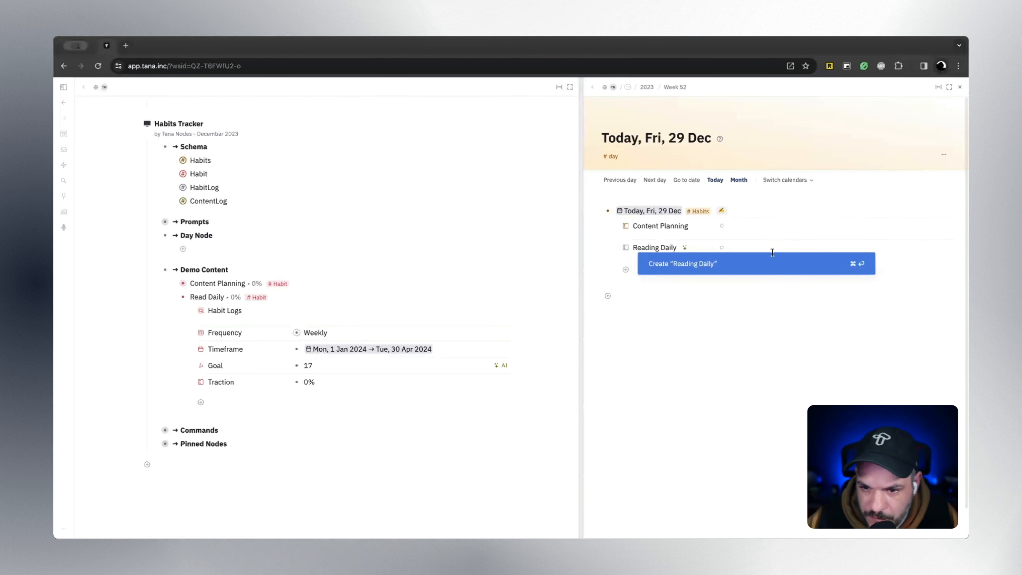
key("Escape")
left_click(684, 247)
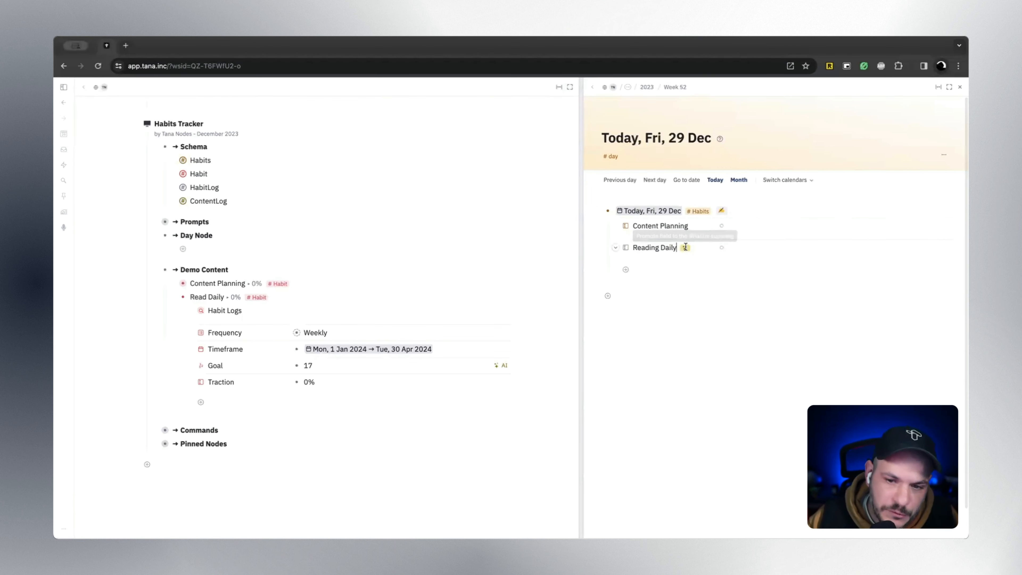
Open the #Habits tag's configuration, look at its Content Planning command, and close the Fri, 29 Dec day node's view
left_click(698, 211)
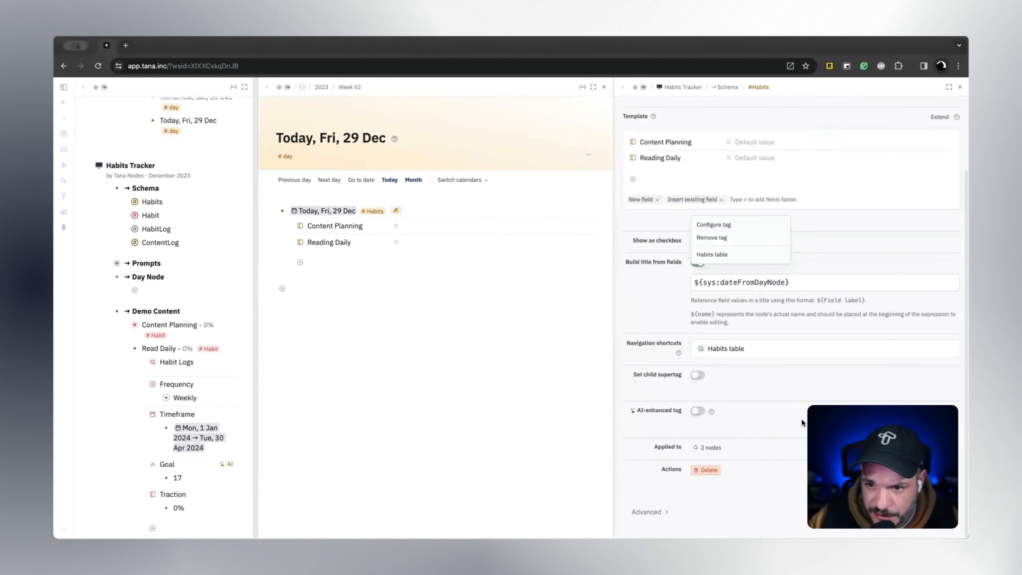
scroll(648, 510, "down", 3)
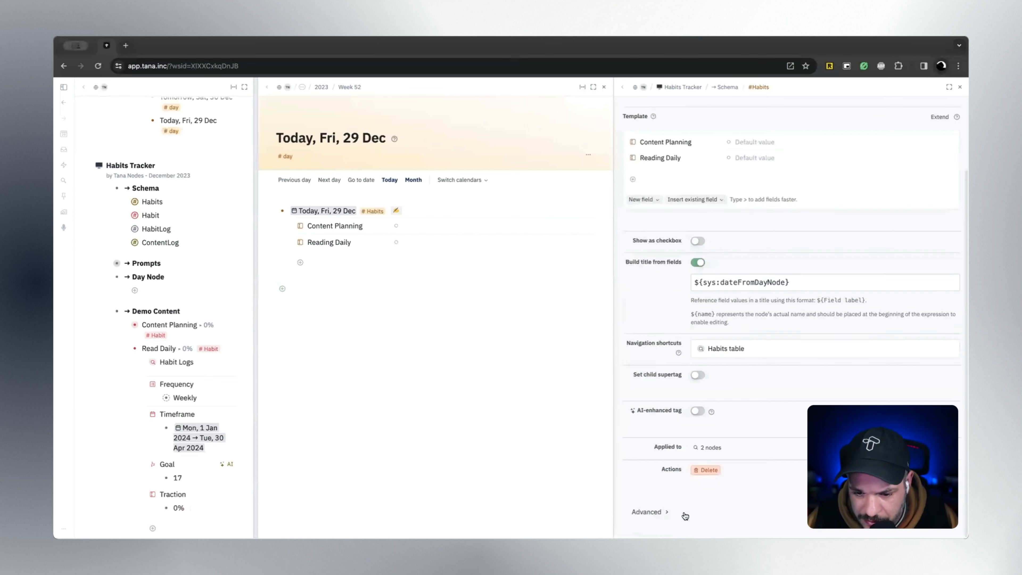
scroll(683, 509, "down", 2)
left_click(701, 471)
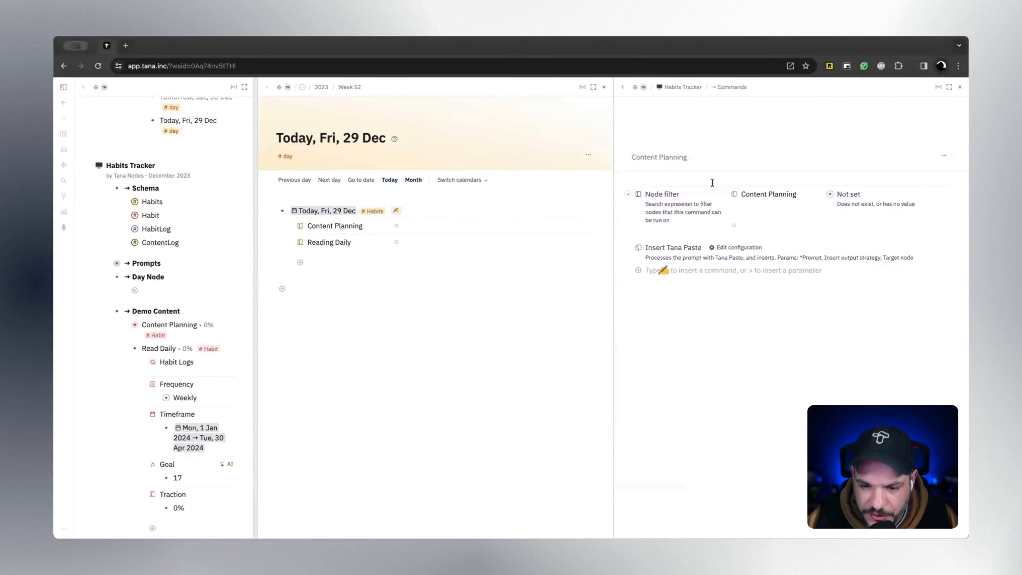
left_click(605, 87)
left_click_drag(613, 166, 591, 163)
scroll(840, 258, "down", 3)
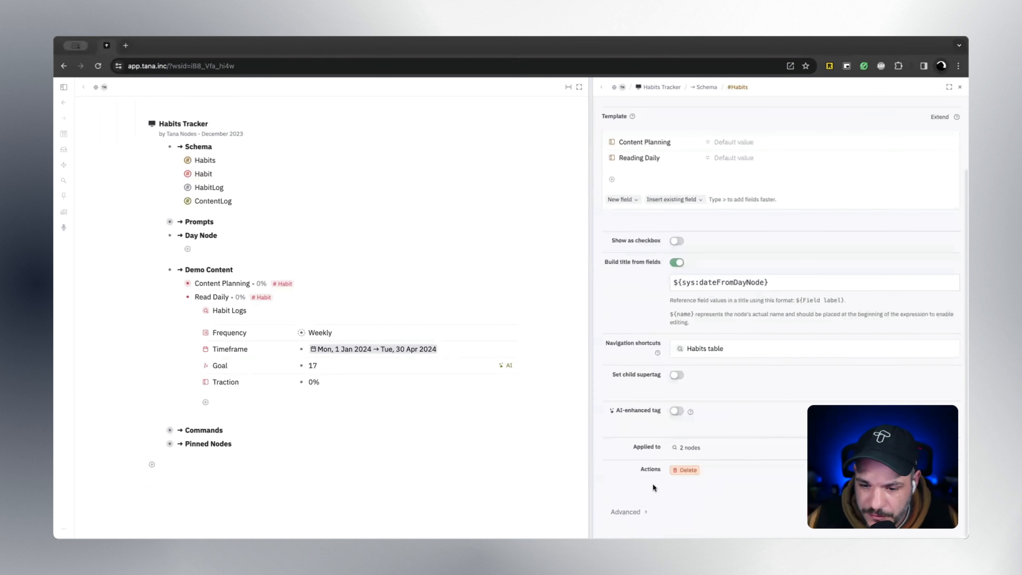
Duplicate the Content Planning command in the #Habits tag's advanced settings and open the copy
left_click(624, 514)
scroll(659, 507, "down", 2)
left_click(702, 468)
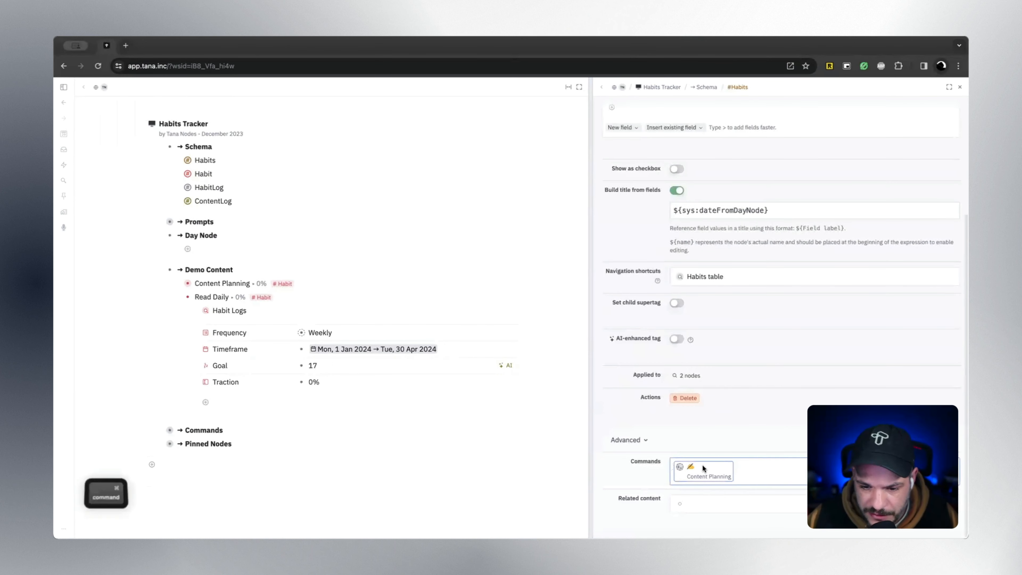
key("shift+super+d")
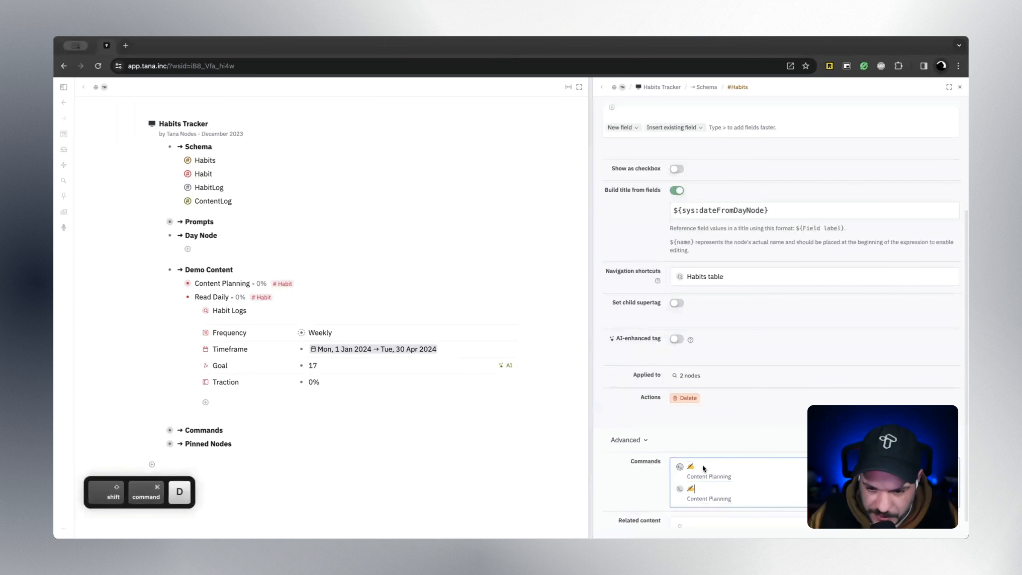
left_click(680, 489)
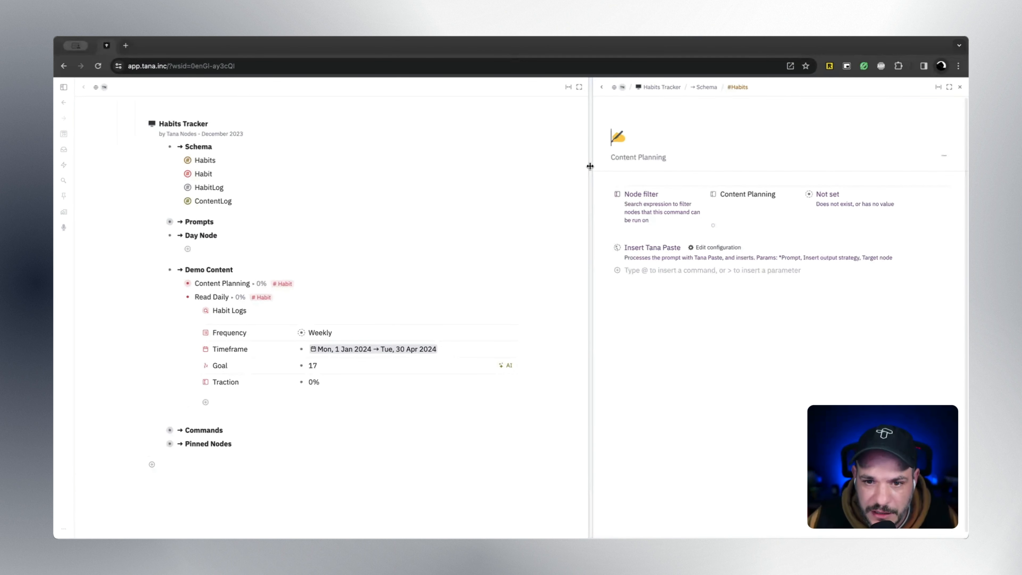
Replace the duplicated command's writing-hand emoji title with the open book emoji
left_click_drag(590, 166, 622, 163)
left_click(674, 138)
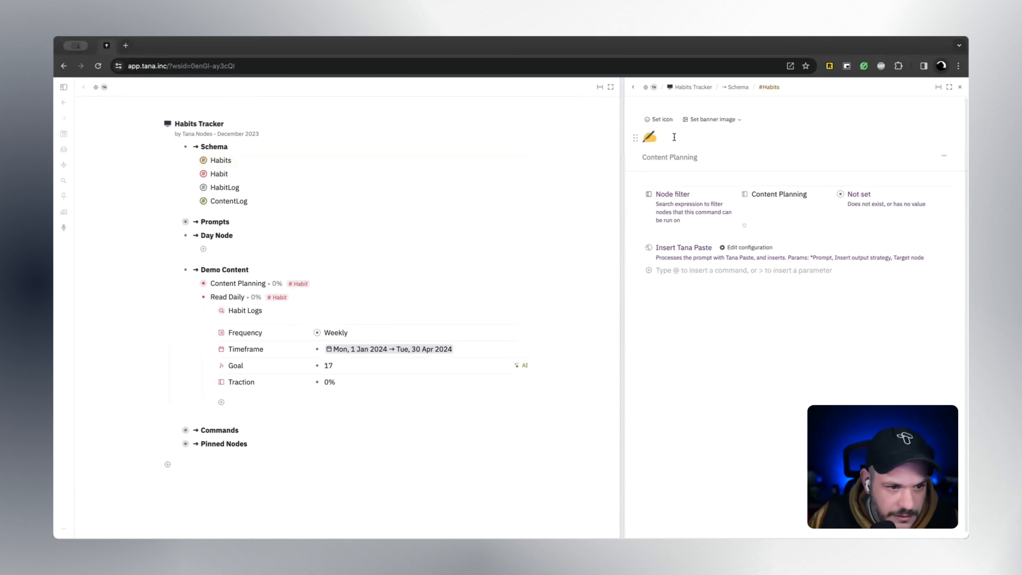
key("BackSpace")
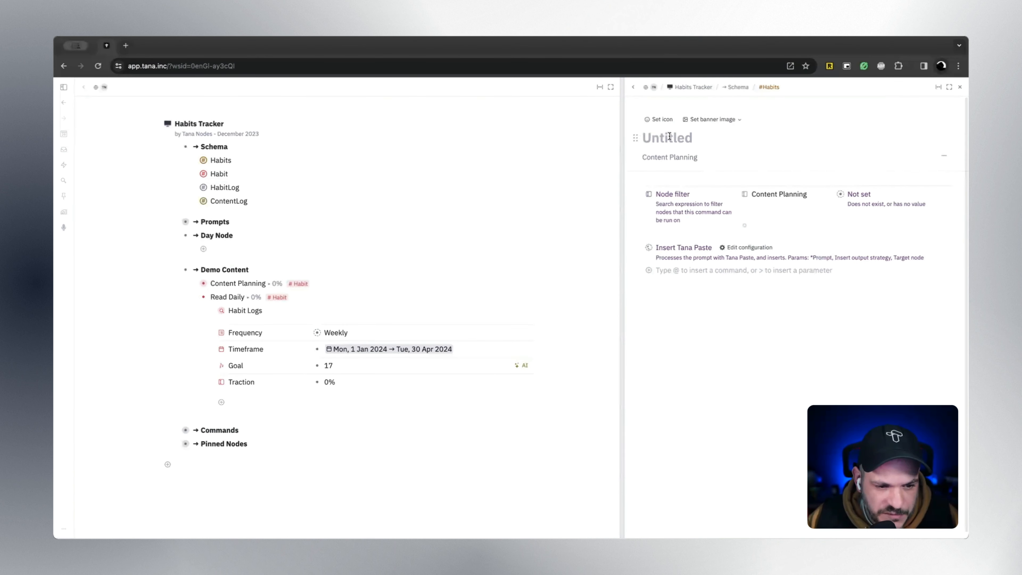
key("ctrl+super+space")
type("read")
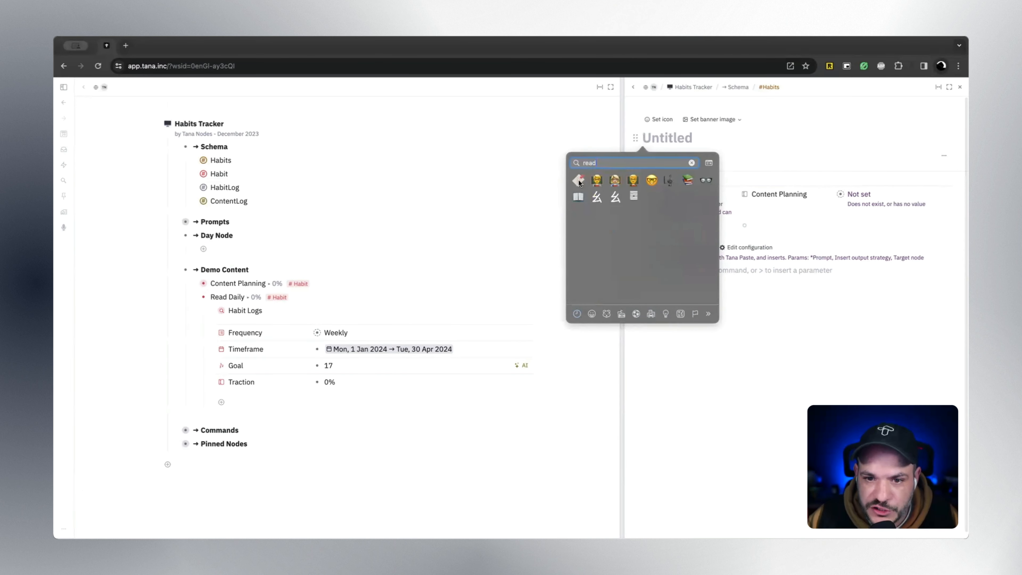
left_click(578, 197)
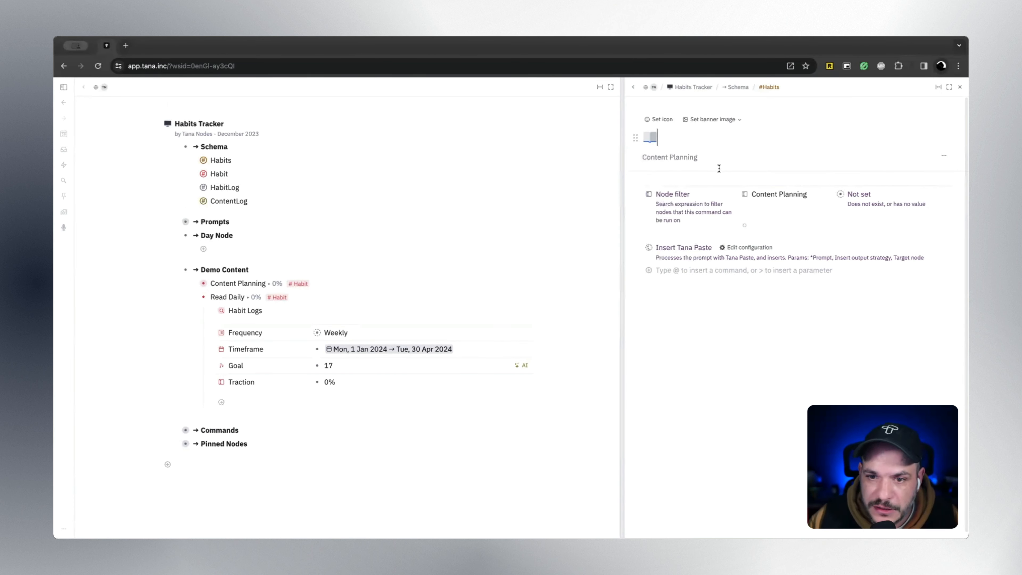
Clear the Content Planning field from the book command's node filter and open the Fri, 29 Dec day node alongside
left_click(806, 195)
key("super+BackSpace")
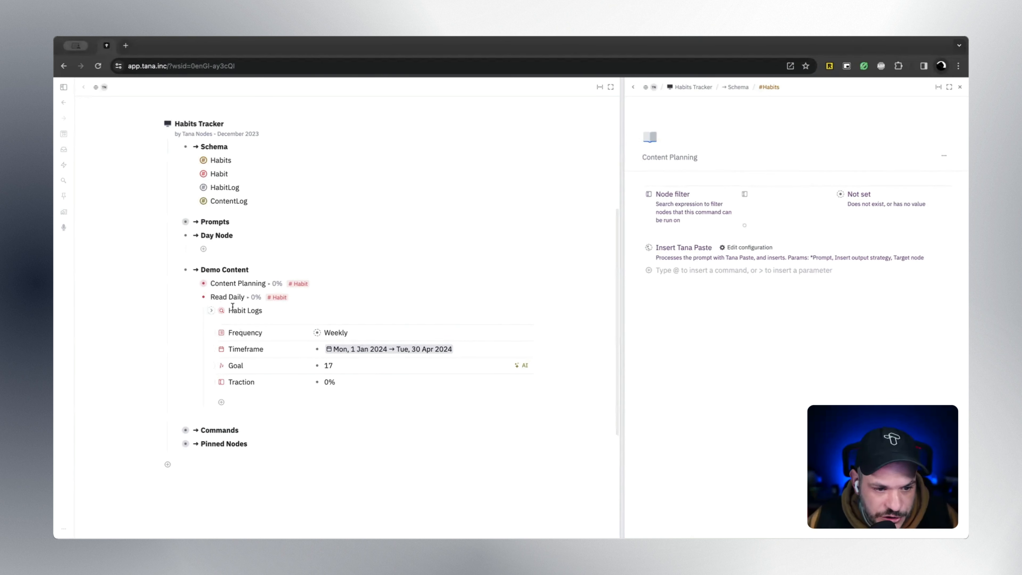
scroll(228, 223, "up", 5)
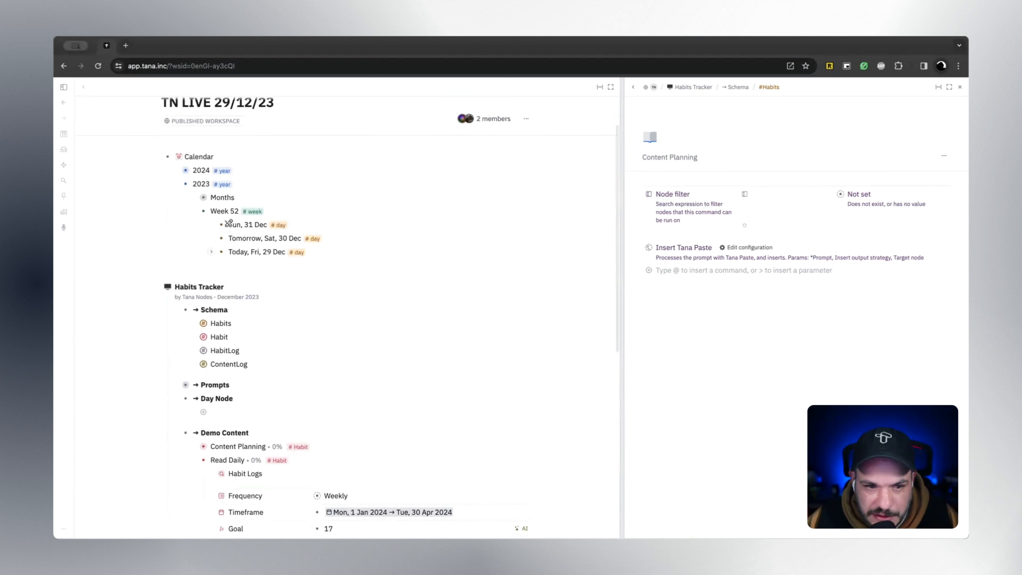
scroll(226, 223, "down", 6)
scroll(227, 224, "up", 6)
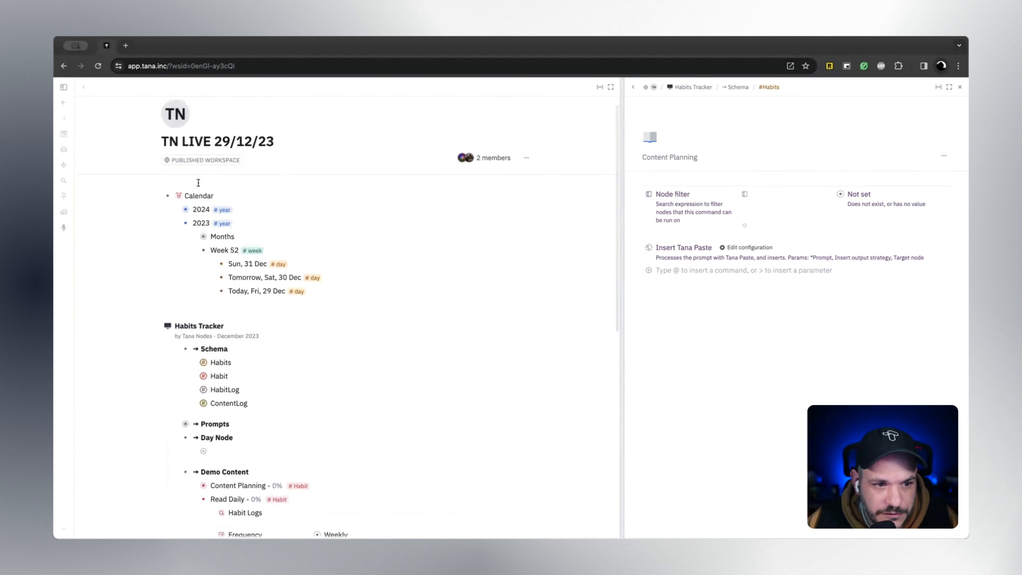
left_click(221, 291, "super")
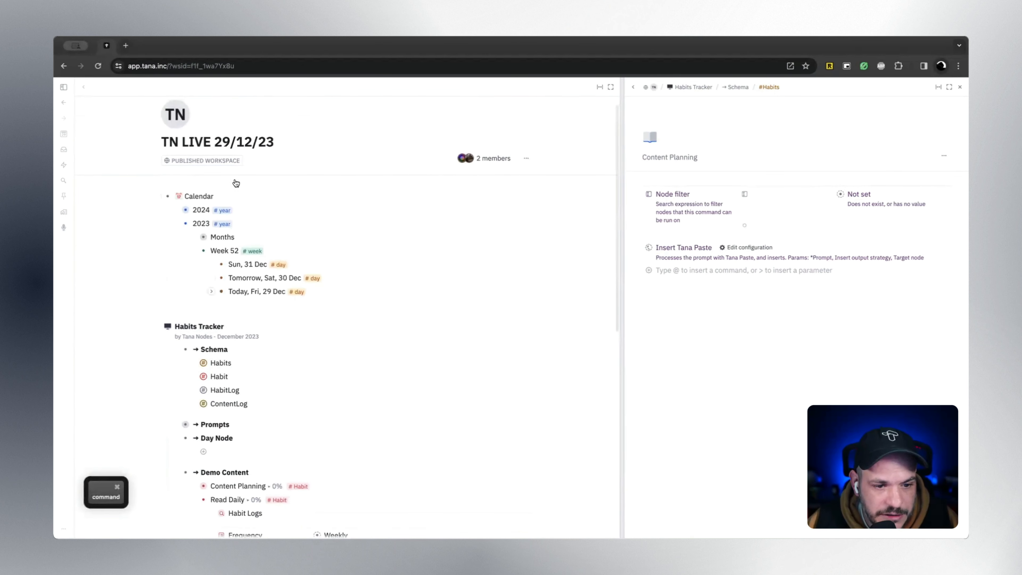
Copy the Reading Daily field into the book command's node filter and change the command's description to Reading Daily
left_click(332, 243)
key("super+c")
left_click(770, 193)
key("super+v")
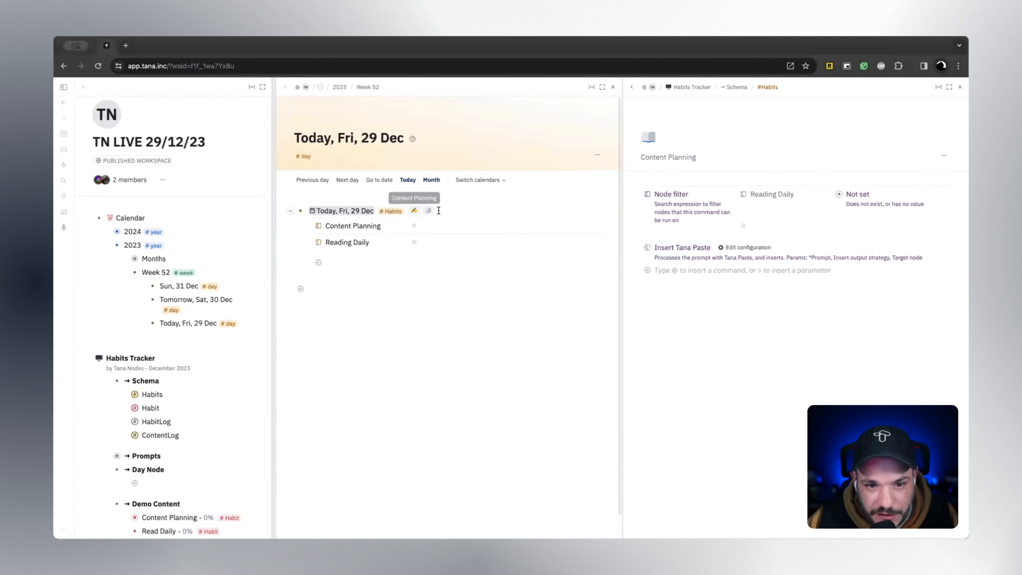
triple_click(662, 158)
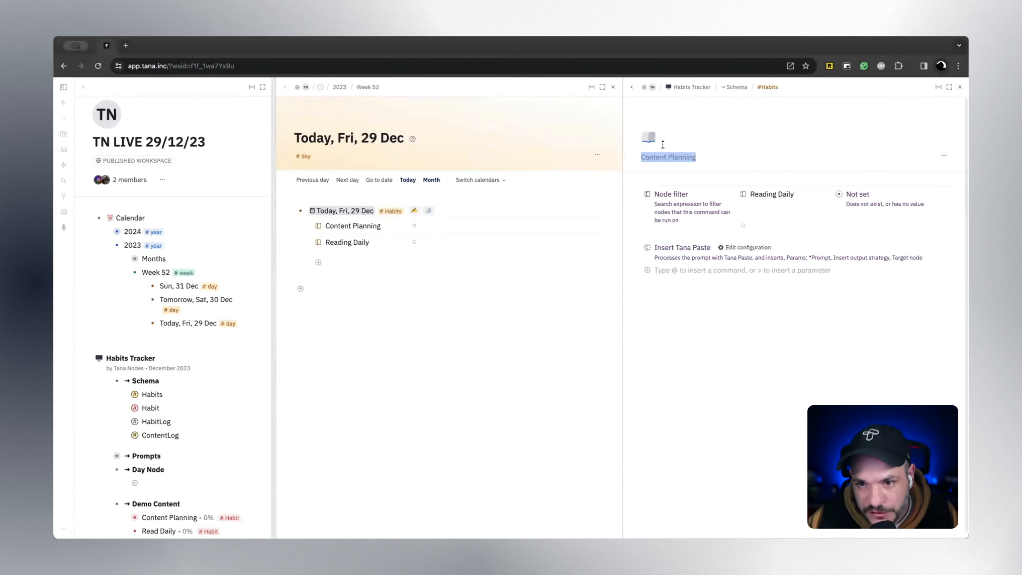
type("Reading Daiul")
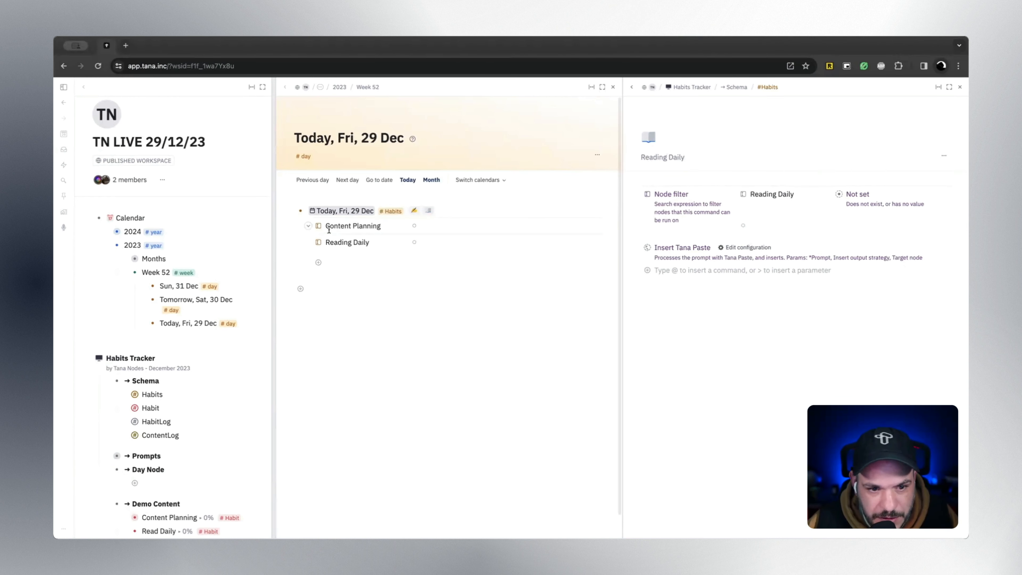
left_click(293, 211)
right_click(301, 211)
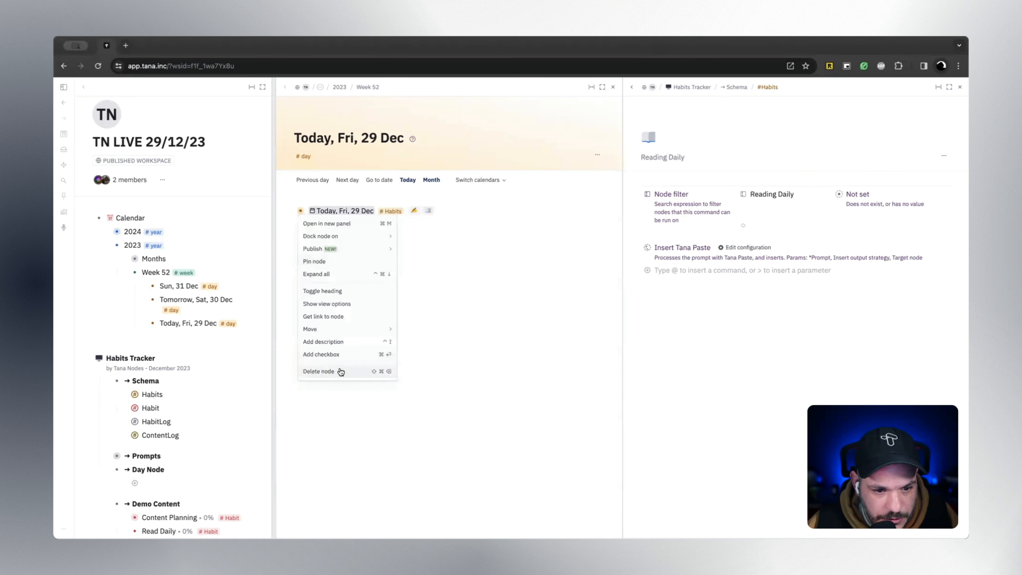
left_click(339, 371)
left_click(291, 212)
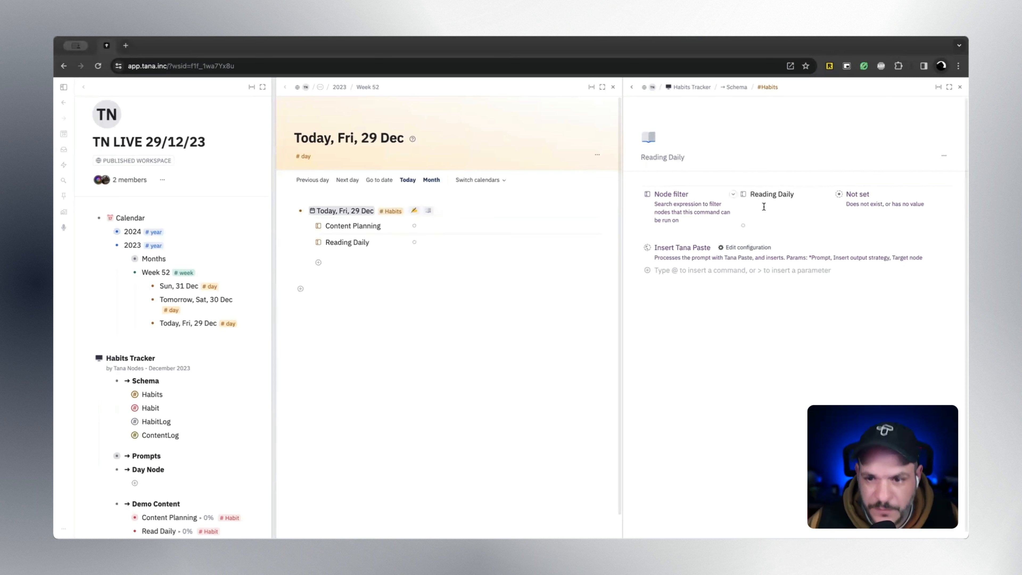
Open the Insert Tana Paste configuration of the Reading Daily command and expand the contents of its prompt
left_click(722, 247)
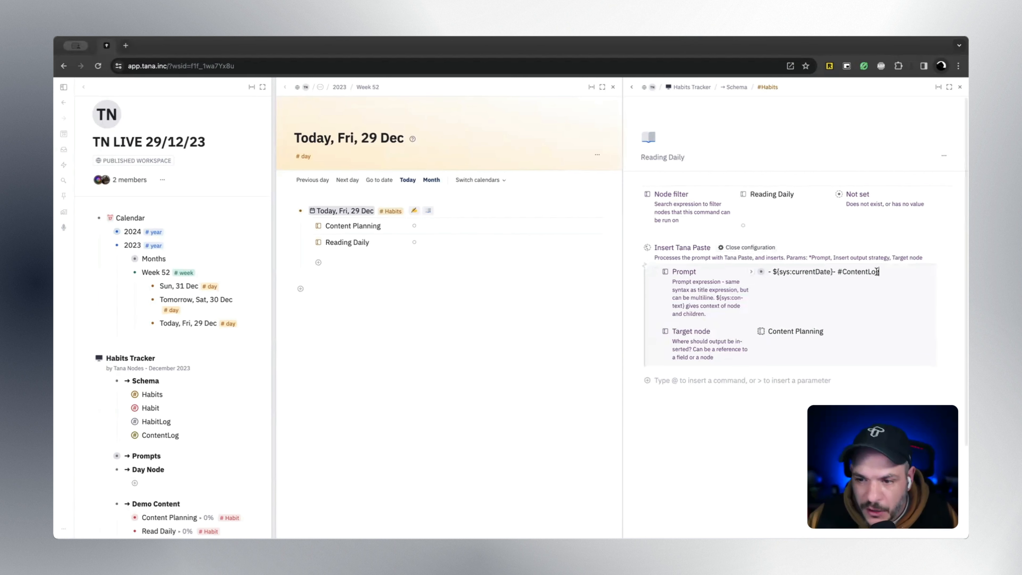
left_click(750, 272)
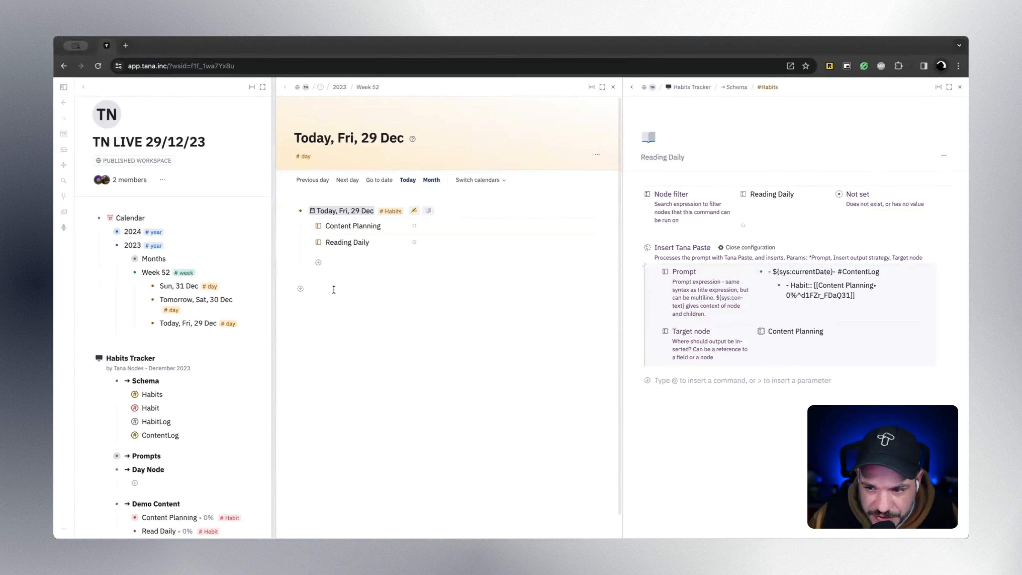
scroll(243, 312, "down", 3)
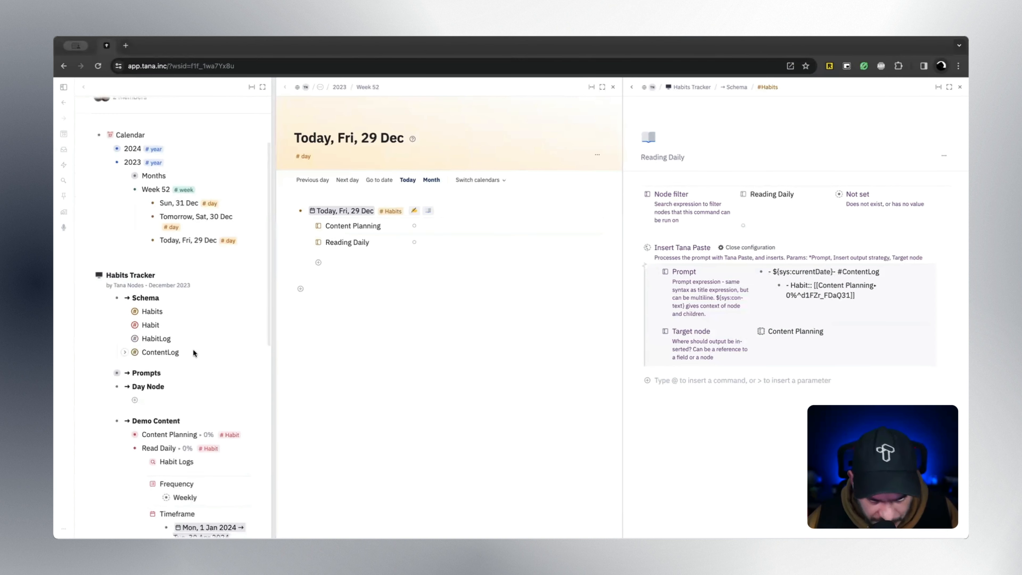
Add a ReadingLog node to the Fri, 29 Dec day node and convert it to a supertag
left_click(356, 296)
key("ctrl+shift+r")
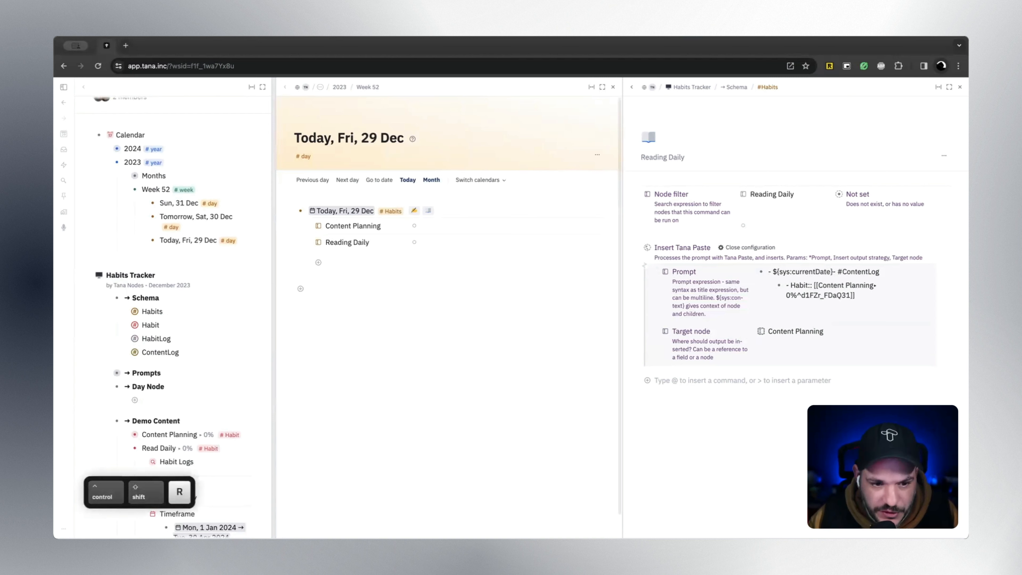
type("Reading")
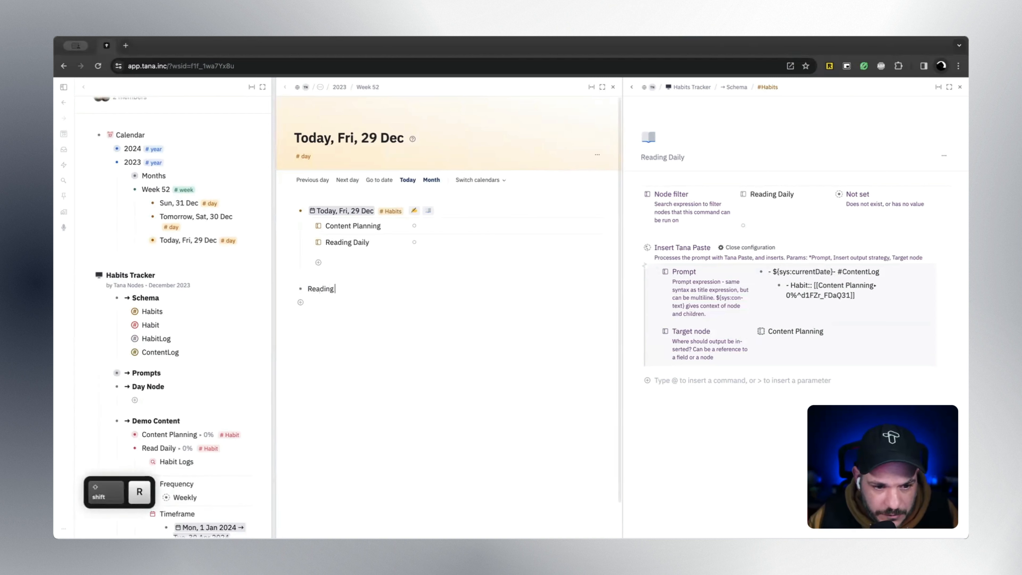
type("Log")
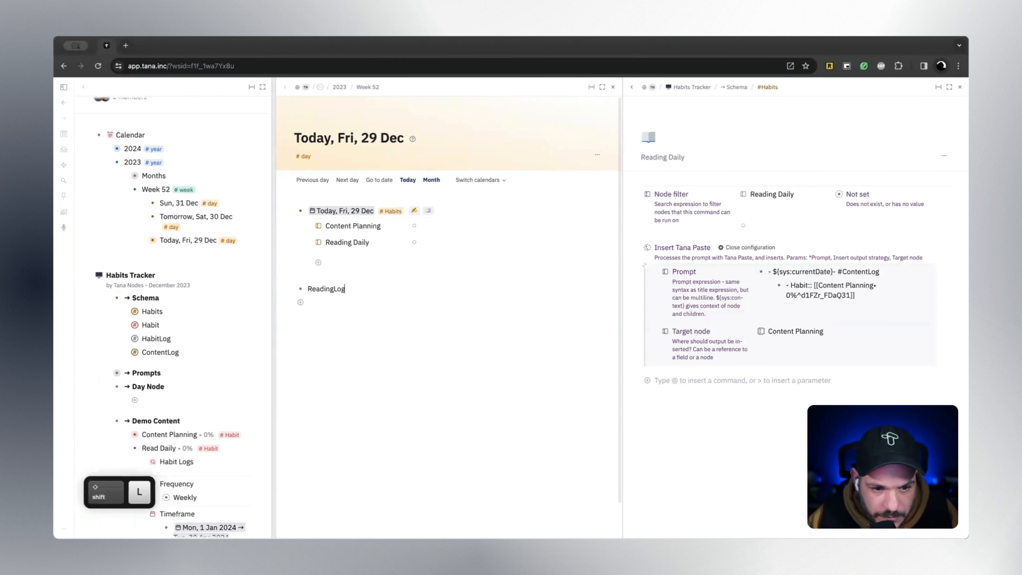
key("super+j")
type("convert")
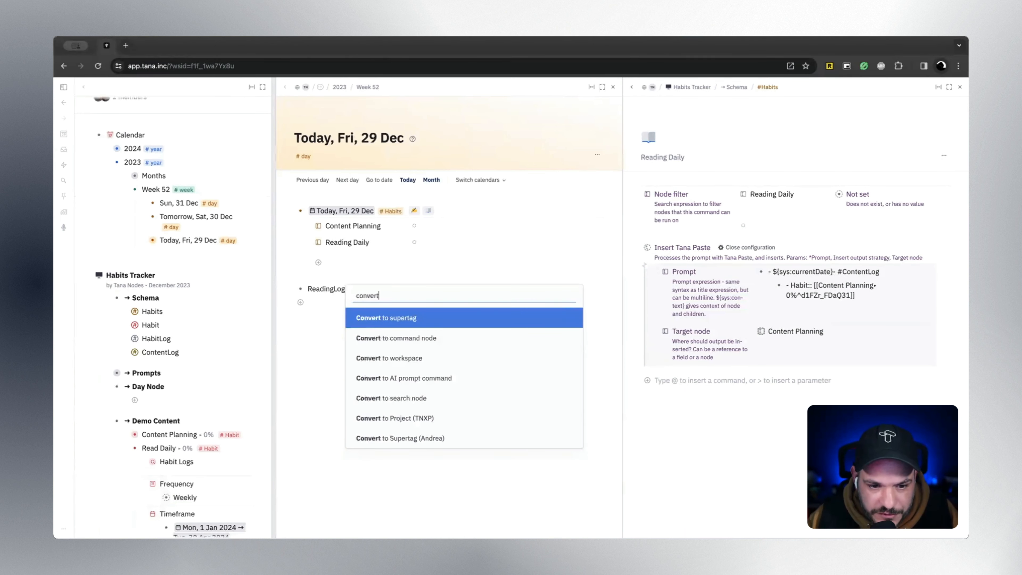
key("Return")
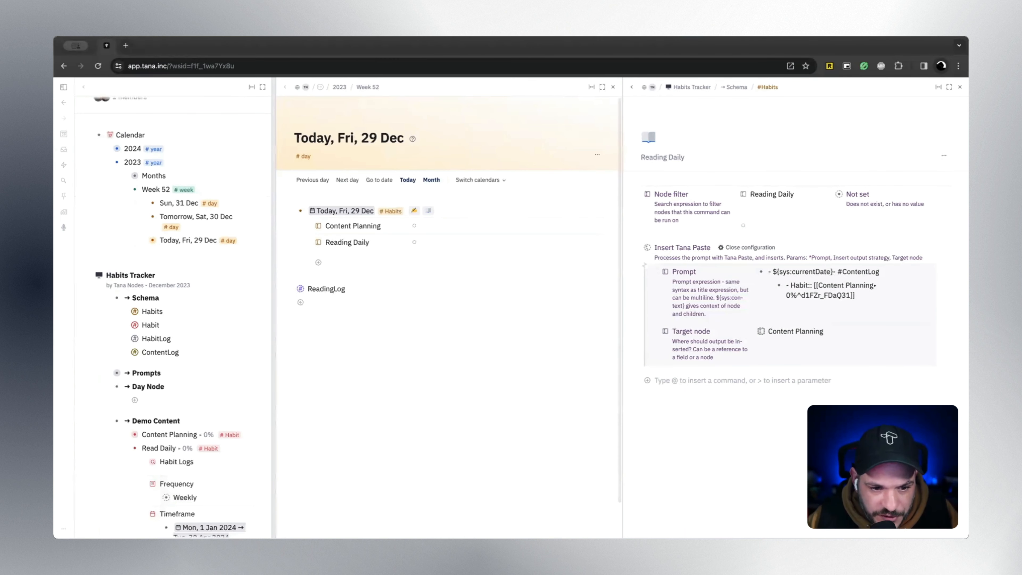
Configure the ReadingLog supertag to extend HabitLog and close its configuration
right_click(301, 289)
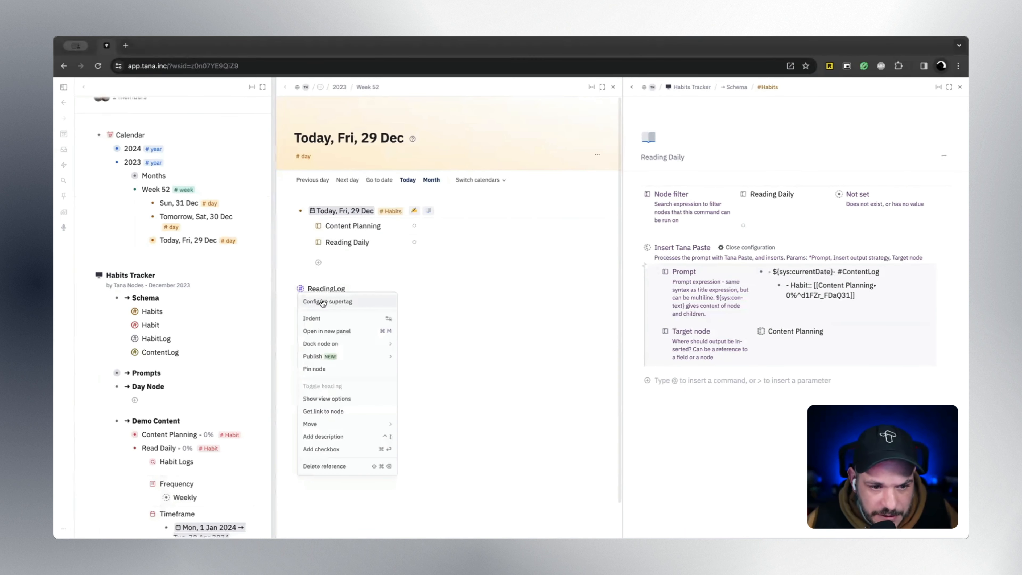
left_click(322, 300)
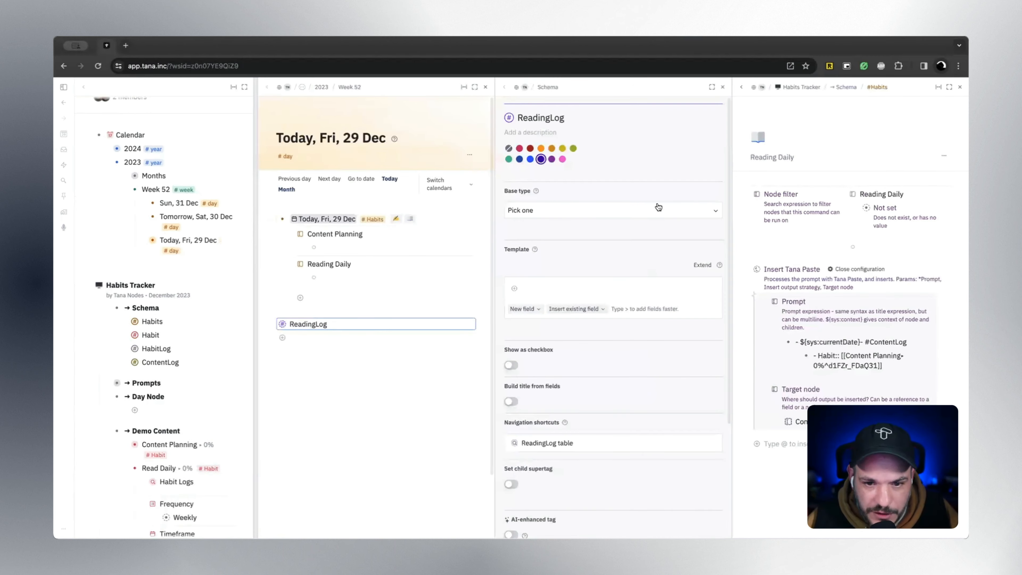
left_click(702, 265)
type("habit")
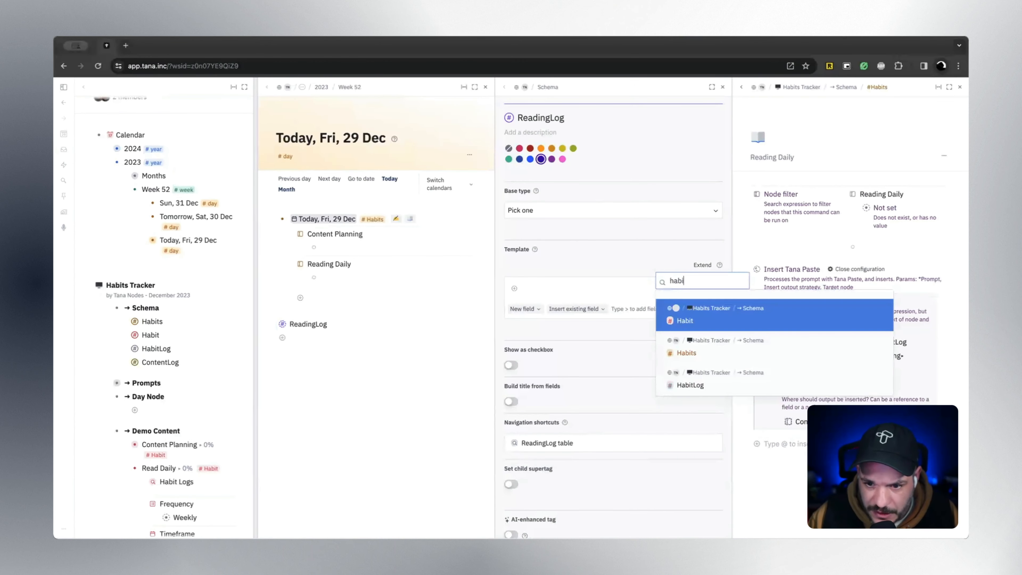
key("Down")
key("Down")
key("Return")
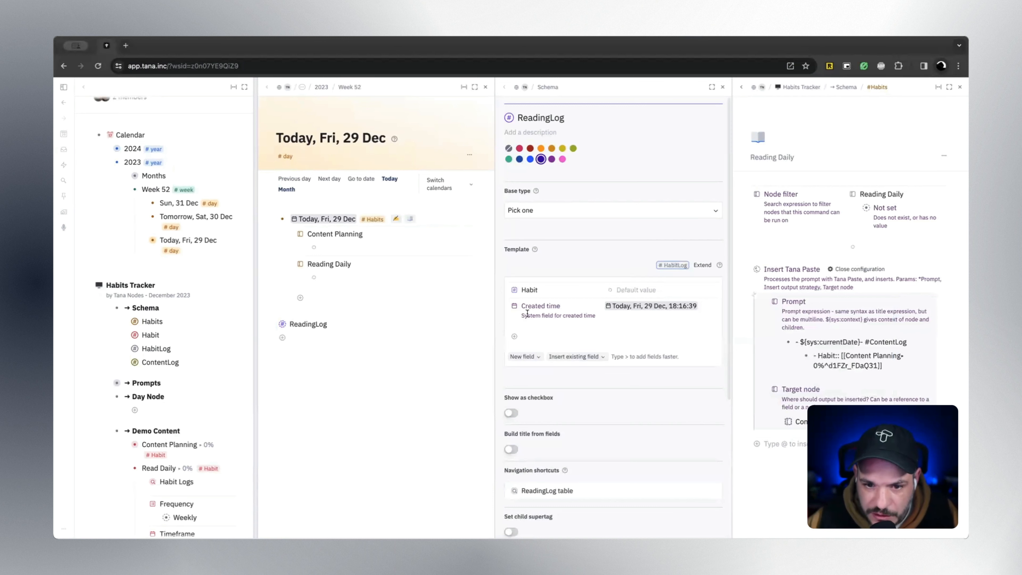
left_click(722, 87)
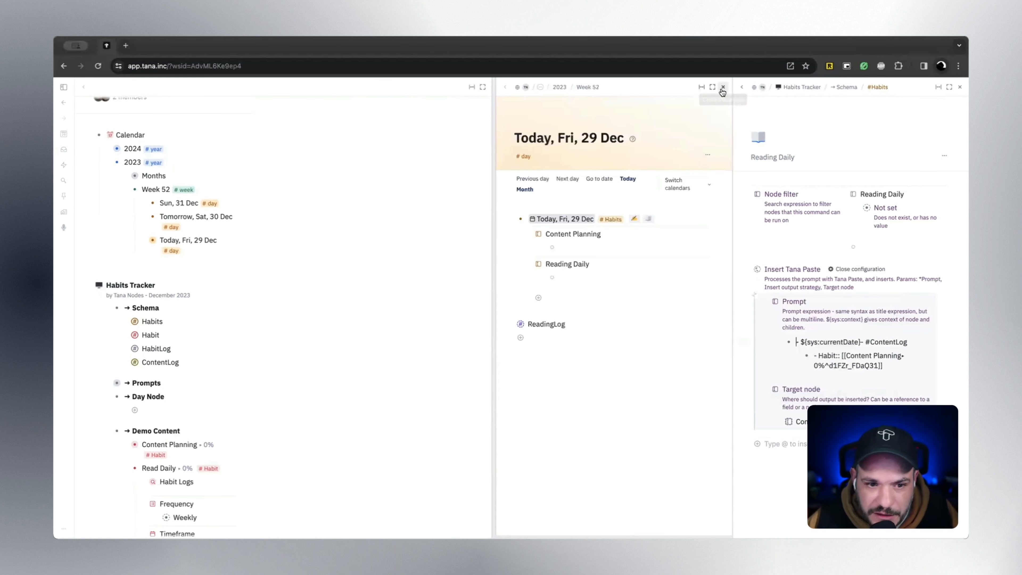
Add a Reading Log node tagged #ReadingLog below the supertag and set its Habit field to Read Daily
left_click_drag(493, 271, 384, 265)
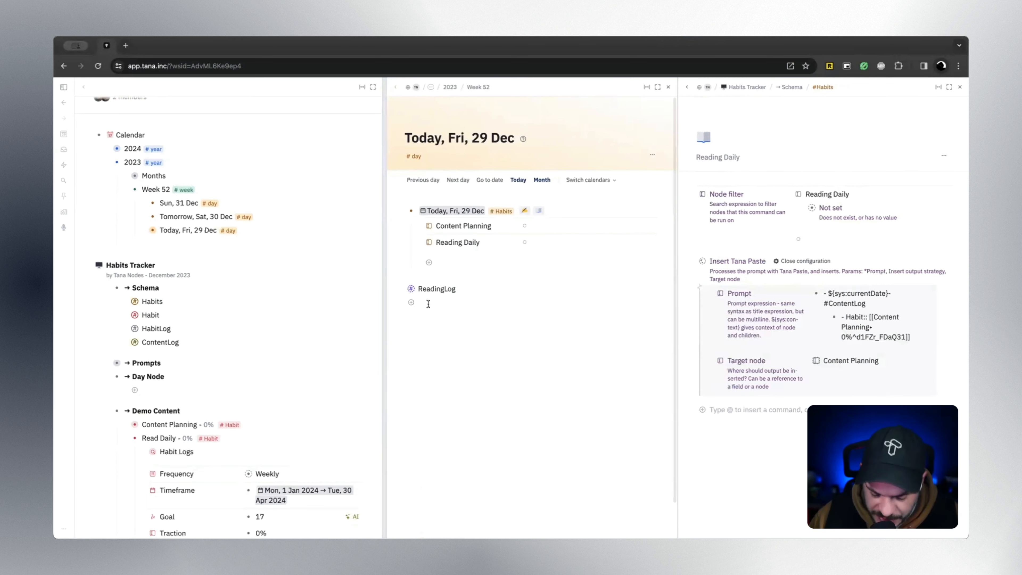
left_click(428, 304)
type("Reading Log #Reading")
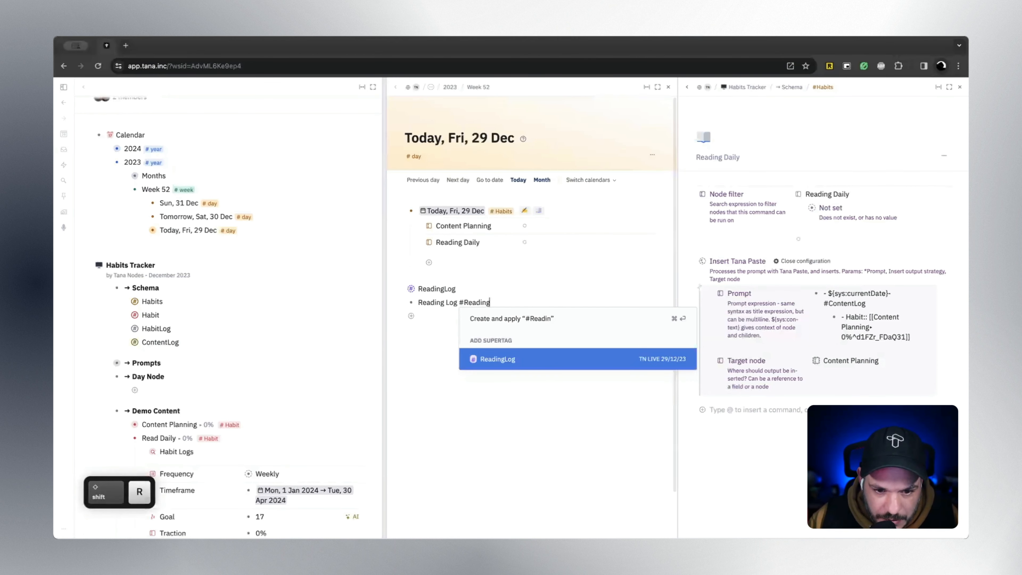
key("Return")
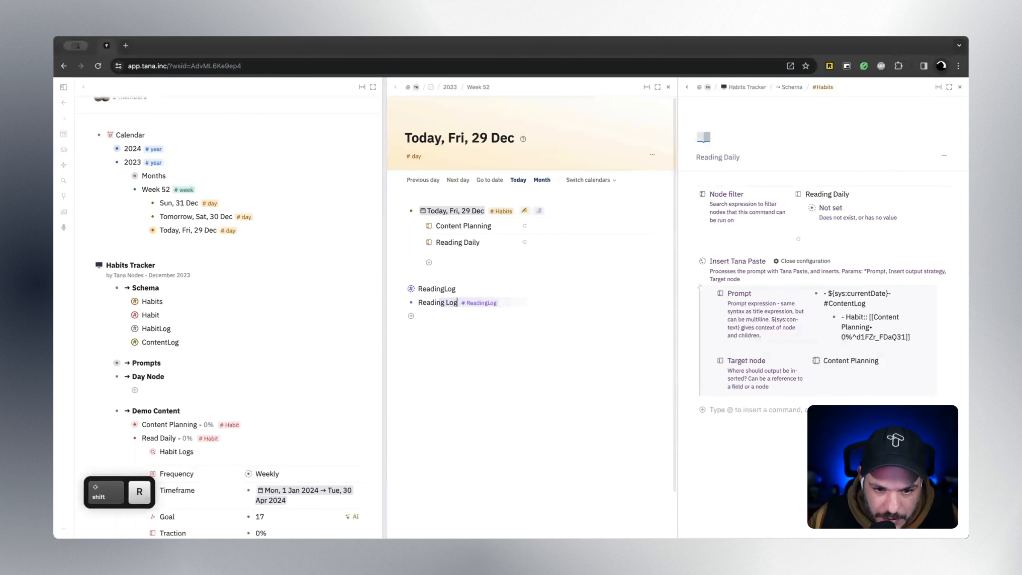
scroll(243, 351, "down", 4)
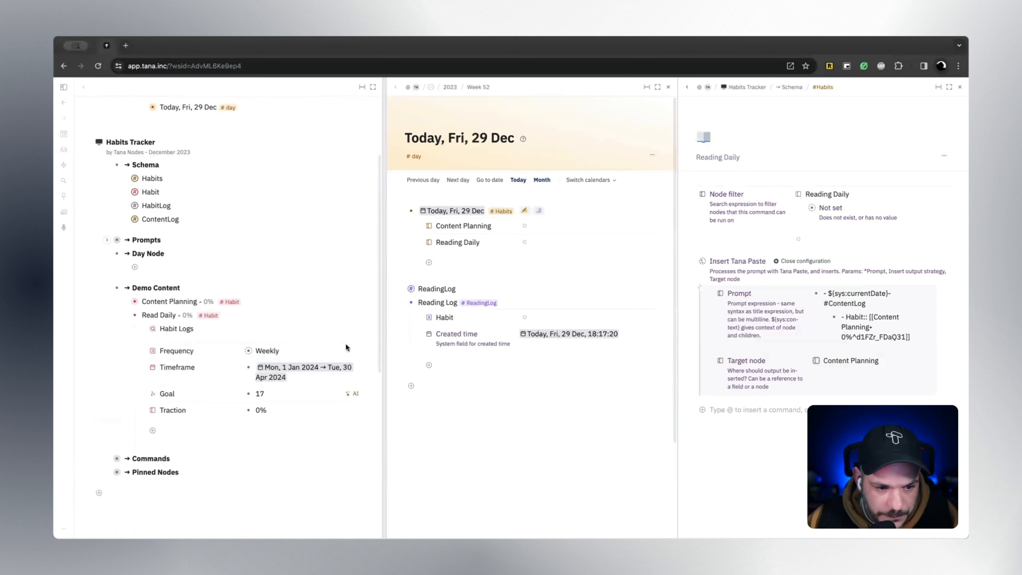
left_click(554, 314)
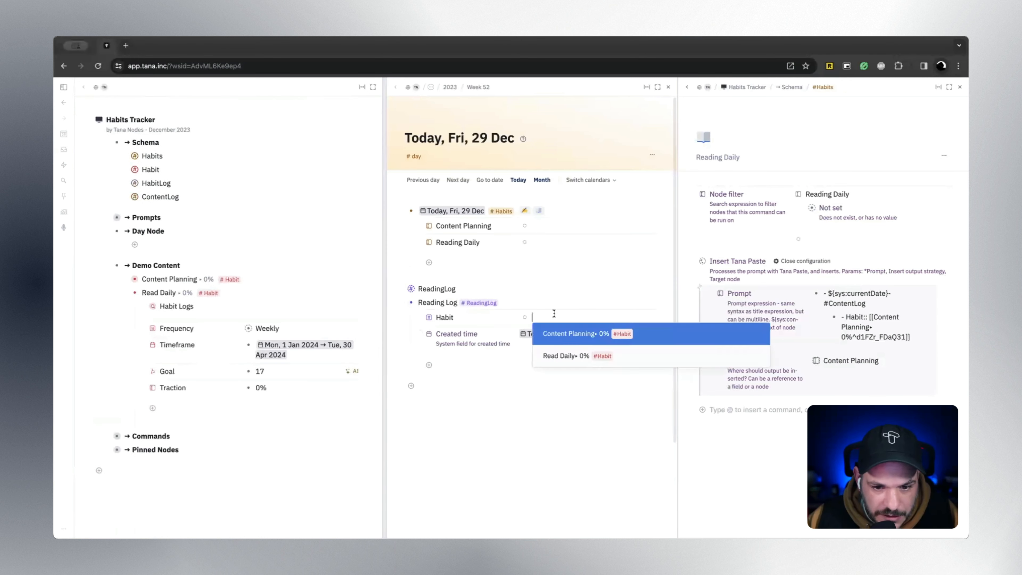
left_click(566, 362)
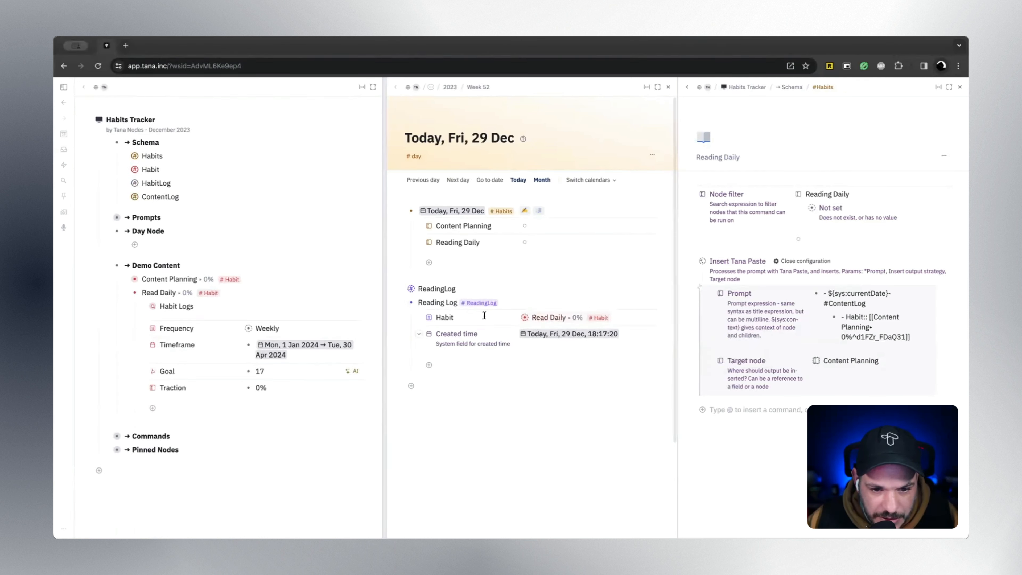
Copy the Reading Log node as Tana Paste, close the day node, and paste the text into the Reading Daily command's prompt
key("super+k")
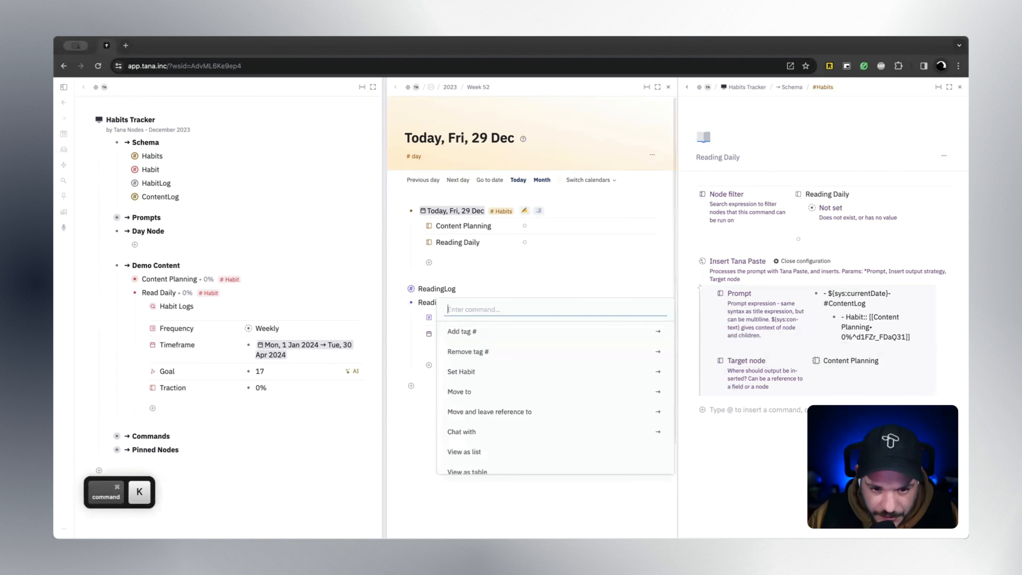
type("copyu")
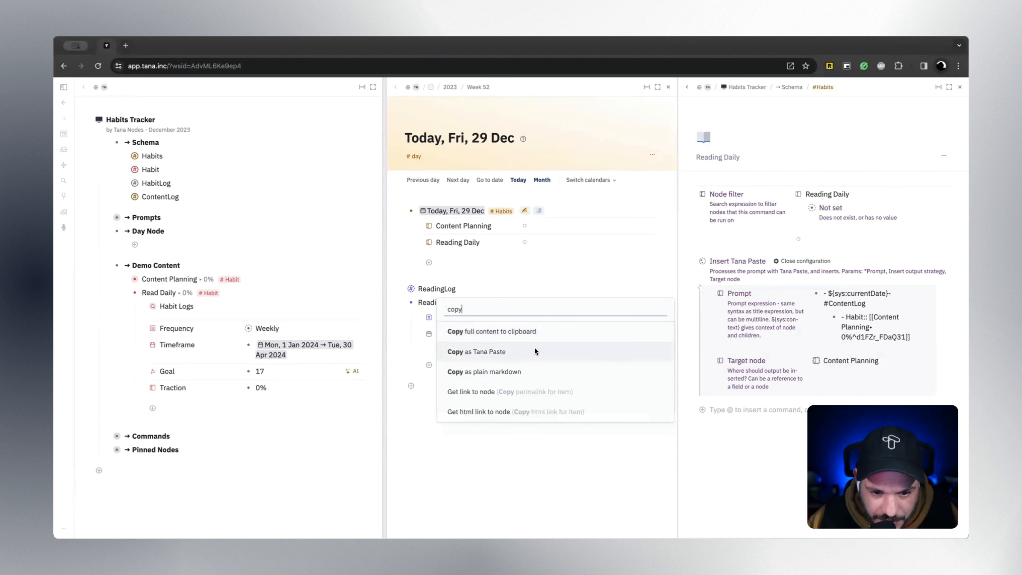
left_click(532, 351)
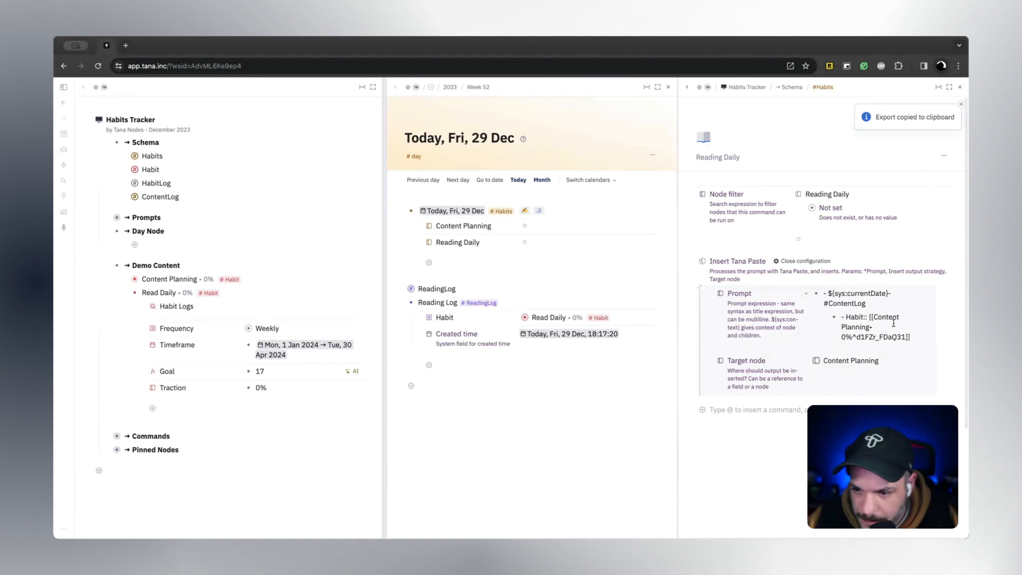
left_click(668, 87)
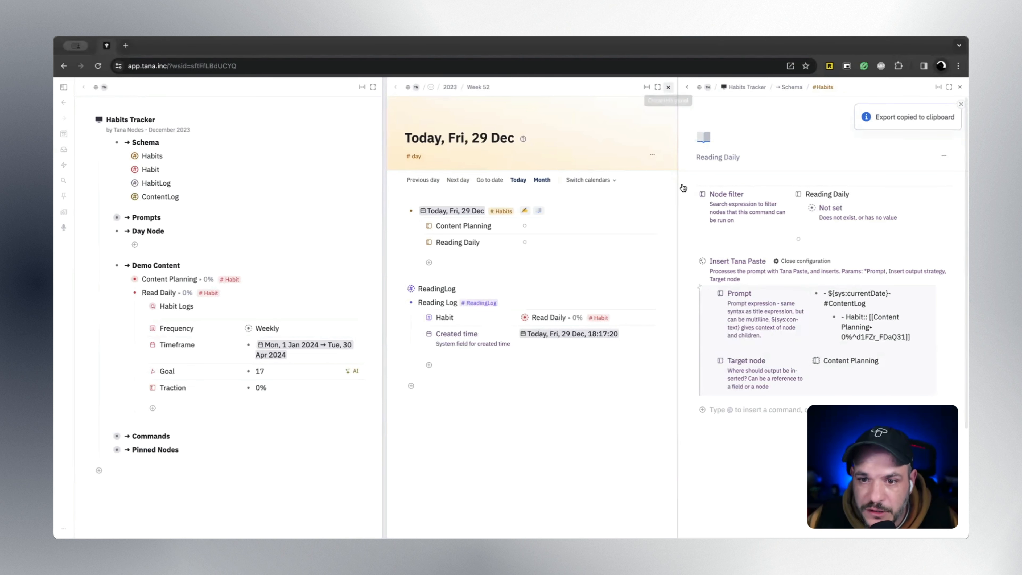
left_click_drag(677, 187, 444, 187)
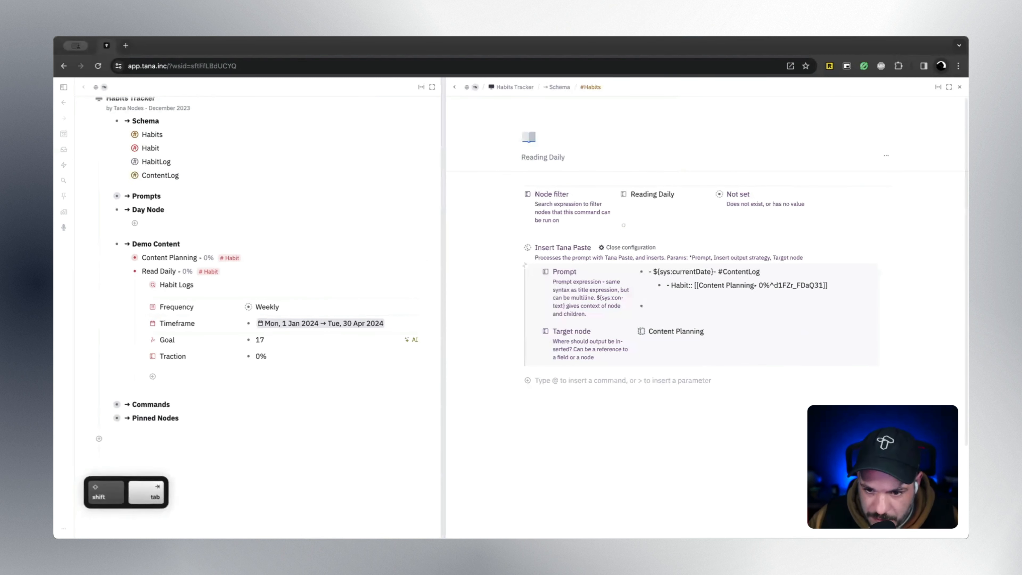
key("shift+p")
type("Pas")
key("Return")
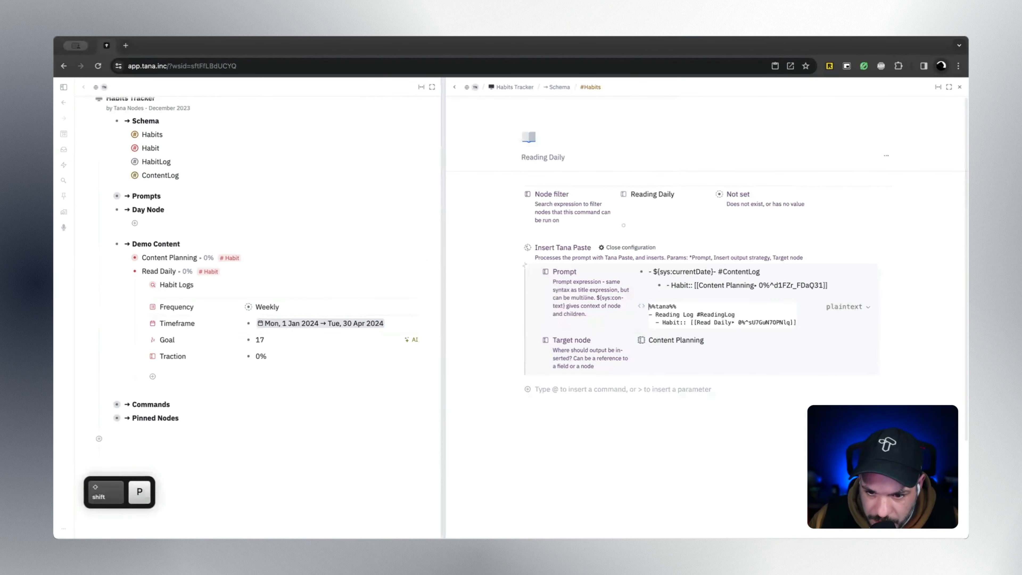
Delete the pasted block's %%tana%% line and copy its Read Daily reference over the Content Planning reference in the prompt's Habit line
left_click(728, 314)
triple_click(668, 307)
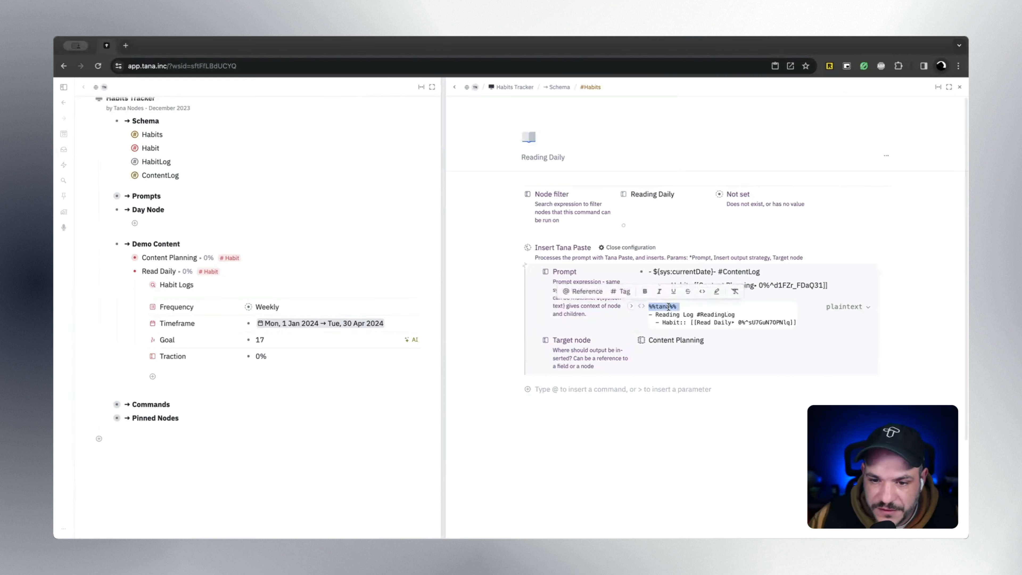
key("BackSpace")
left_click_drag(690, 314, 795, 313)
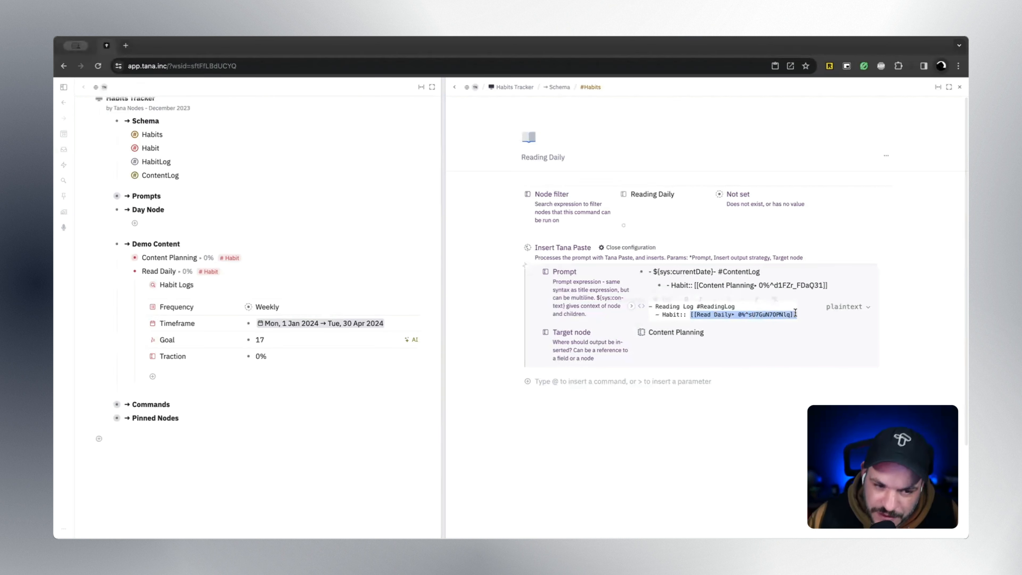
key("super+c")
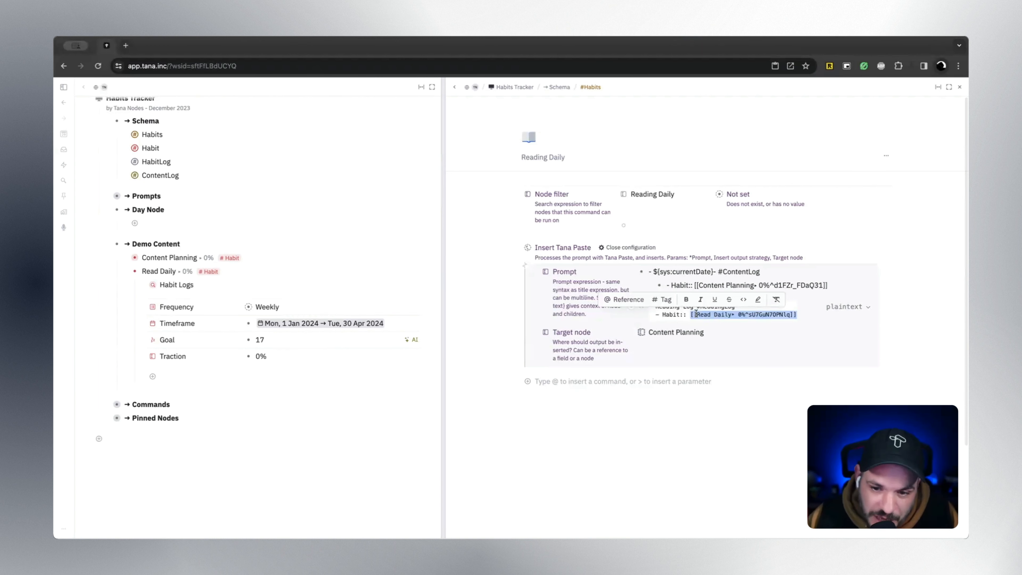
left_click(683, 278)
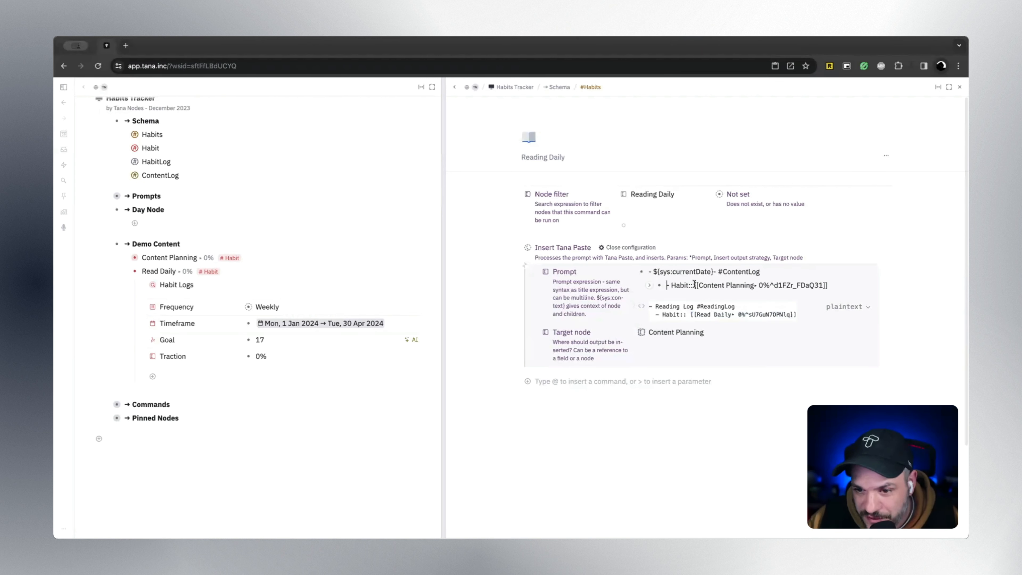
left_click_drag(694, 284, 825, 286)
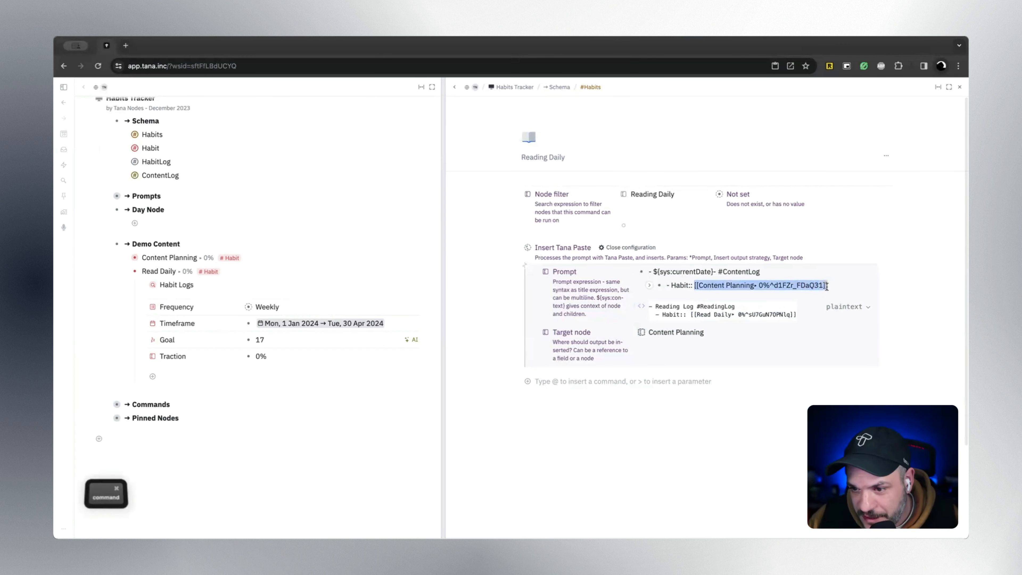
key("super+v")
Change the prompt's #ContentLog tag to #ReadingLog and delete the pasted Tana Paste block
left_click(742, 271)
left_click_drag(744, 271, 723, 271)
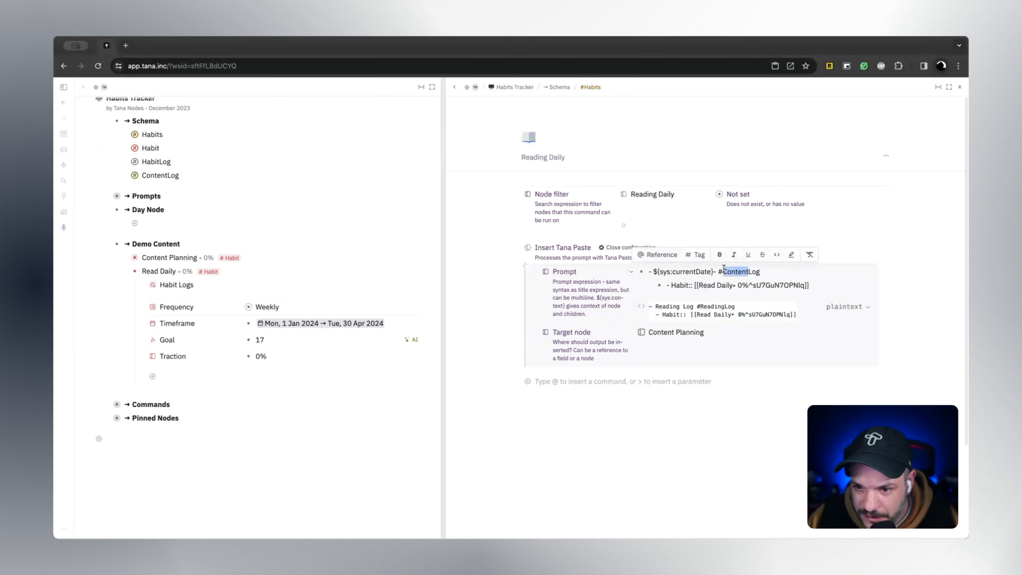
type("Reading")
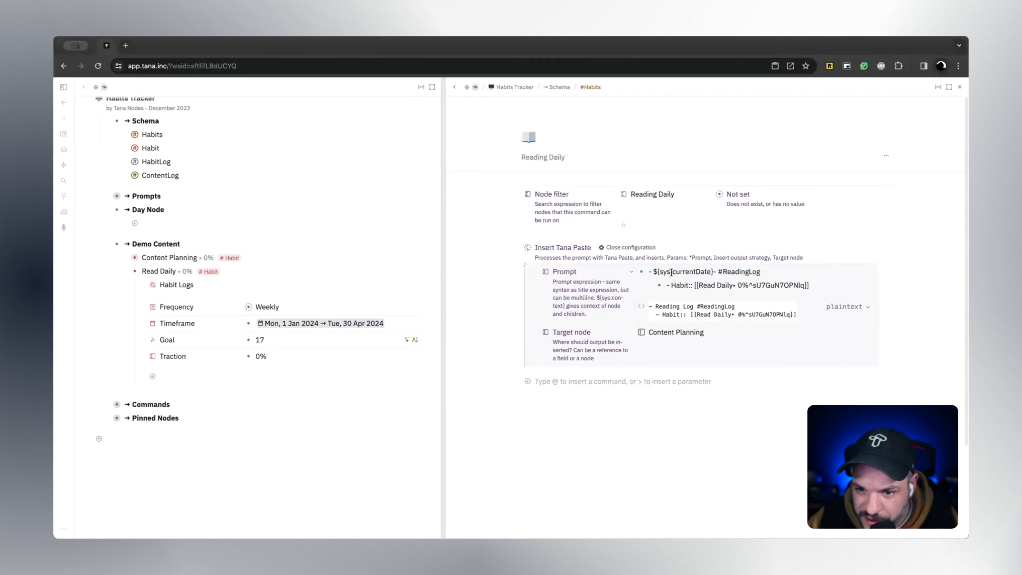
right_click(641, 307)
left_click(668, 486)
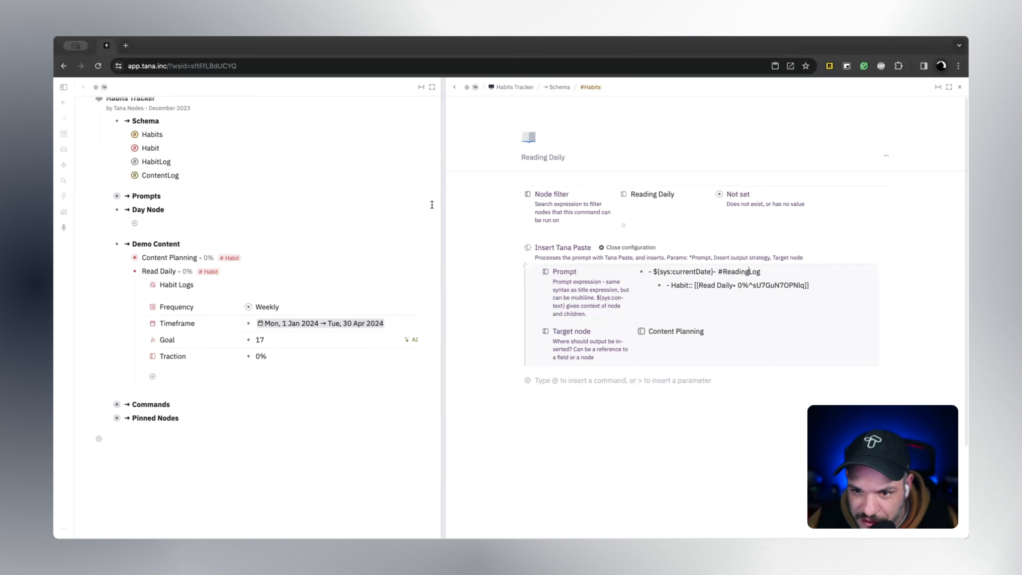
Open today's node (Fri, 29 Dec) alongside the command and replace the command's target node with a reference to the Reading Daily field
scroll(225, 239, "up", 5)
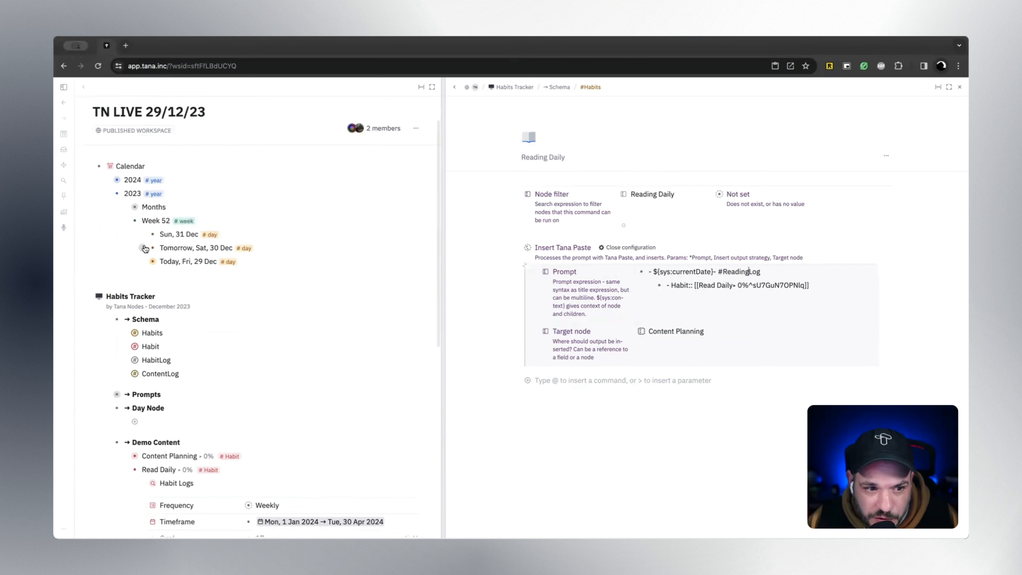
scroll(145, 248, "down", 1)
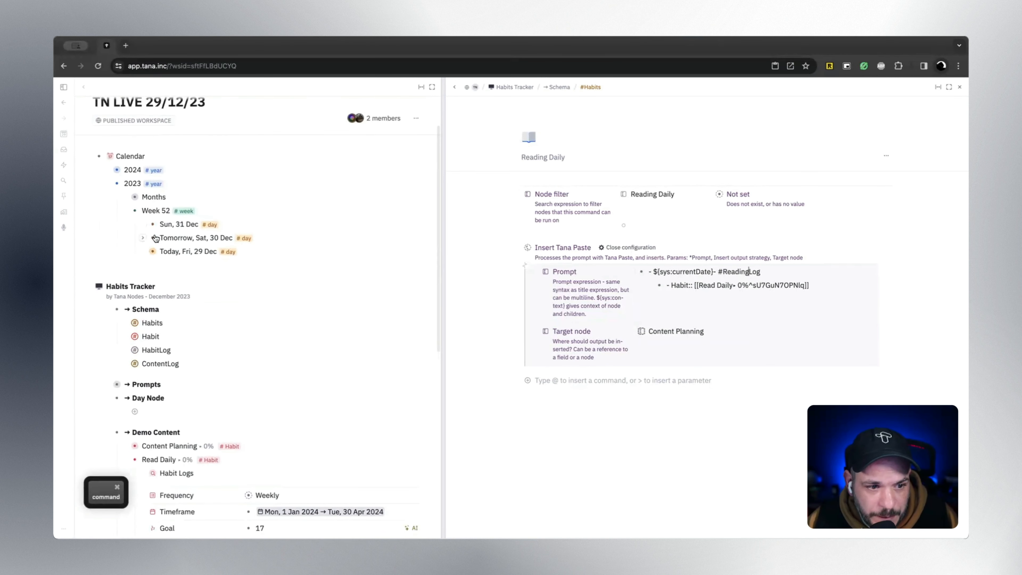
scroll(127, 211, "up", 1)
left_click(153, 253, "super")
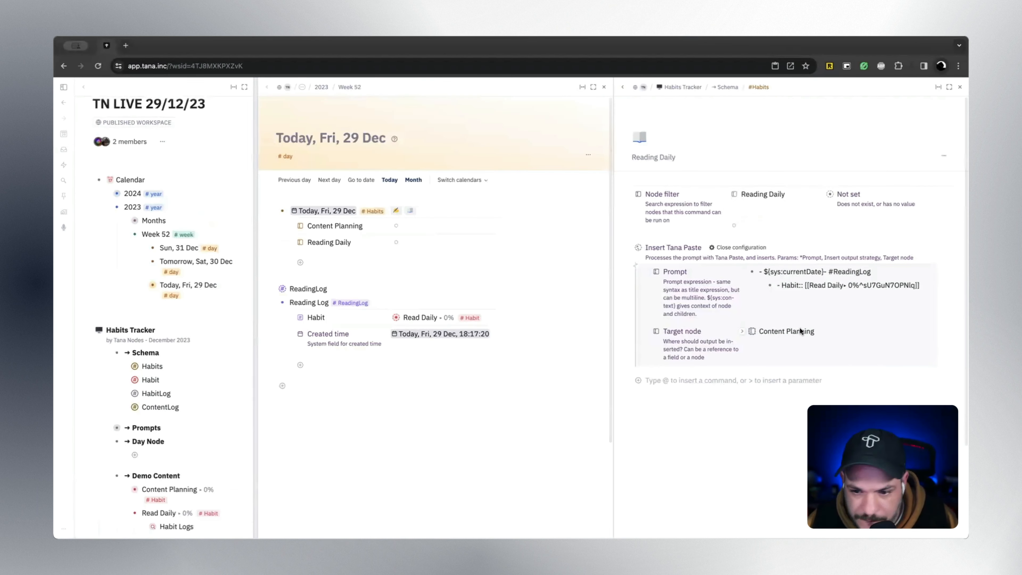
scroll(789, 290, "down", 1)
scroll(789, 290, "down", 2)
left_click(330, 241)
key("super+c")
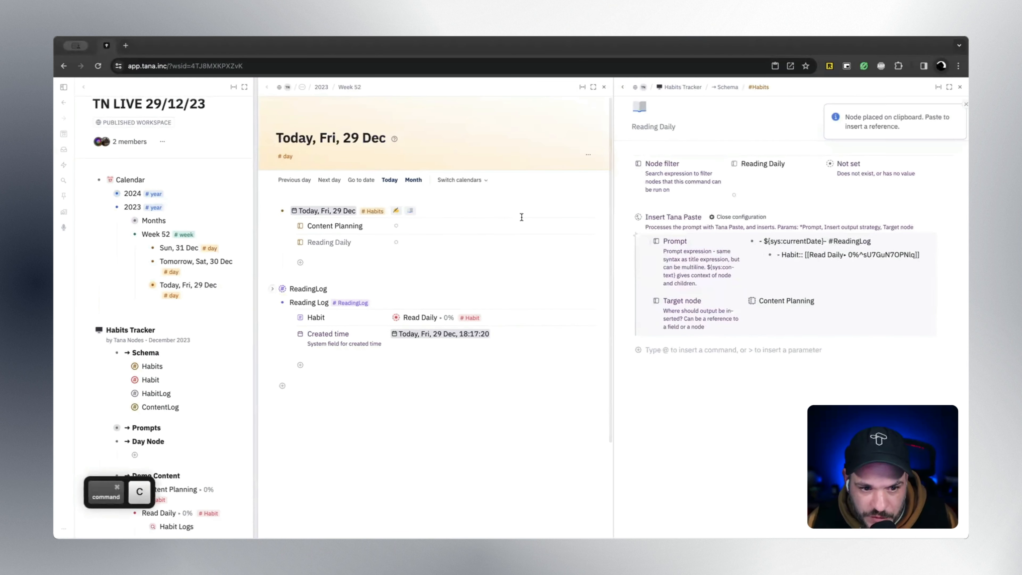
left_click(818, 301)
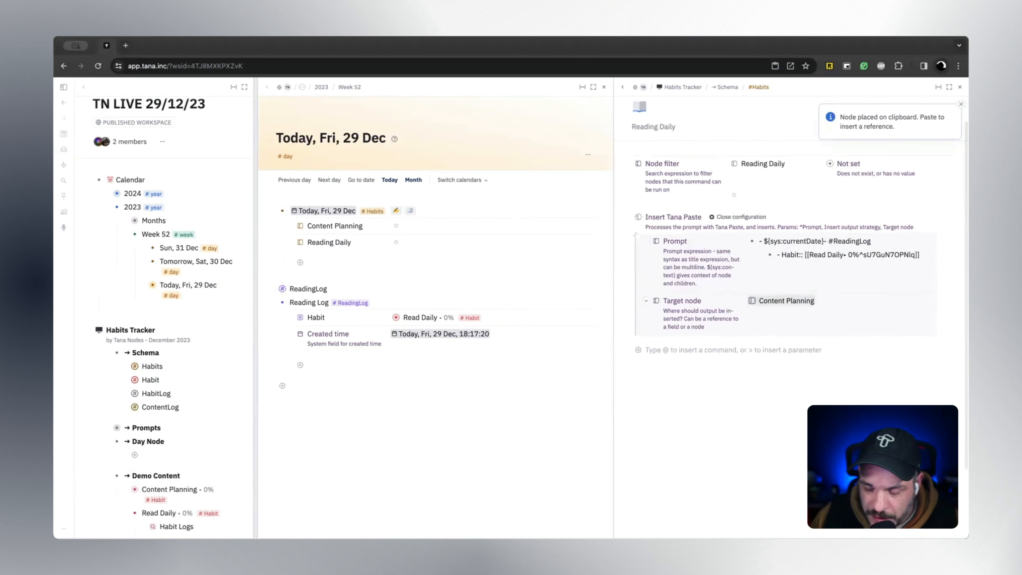
key("super+v")
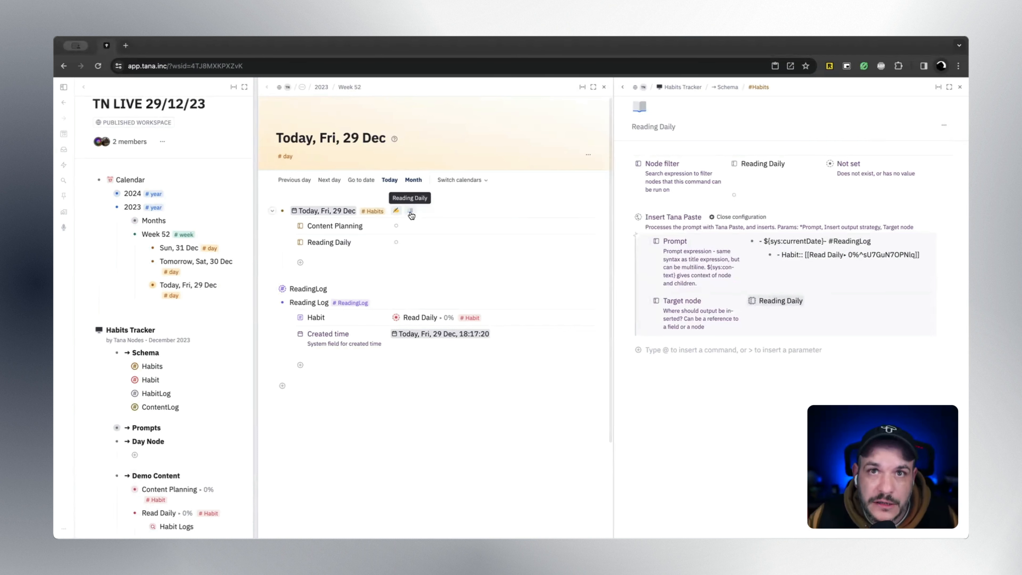
Run the Reading Daily command on today's #Habits node and inspect the fields of the log it creates
left_click(410, 212)
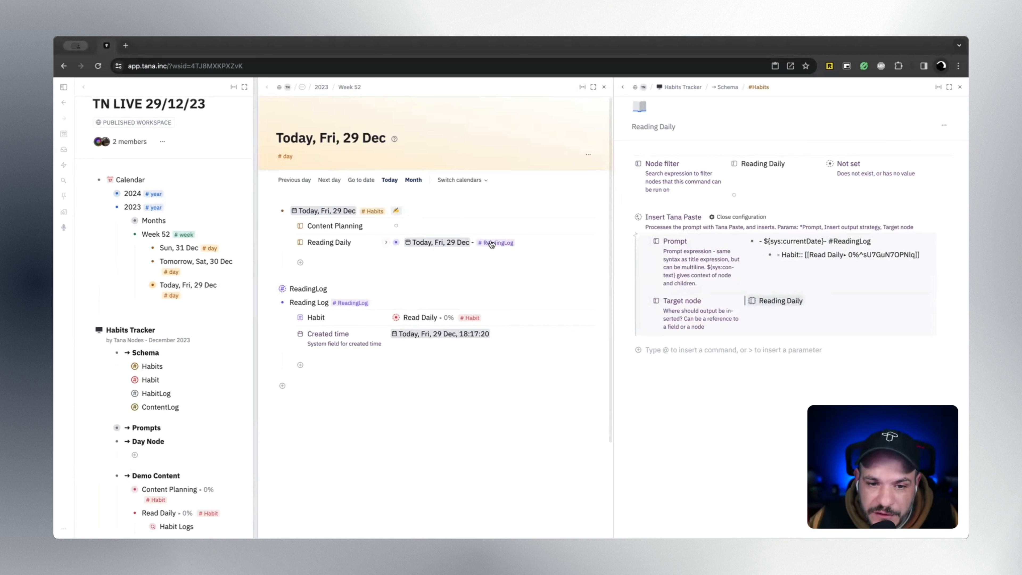
left_click(386, 242)
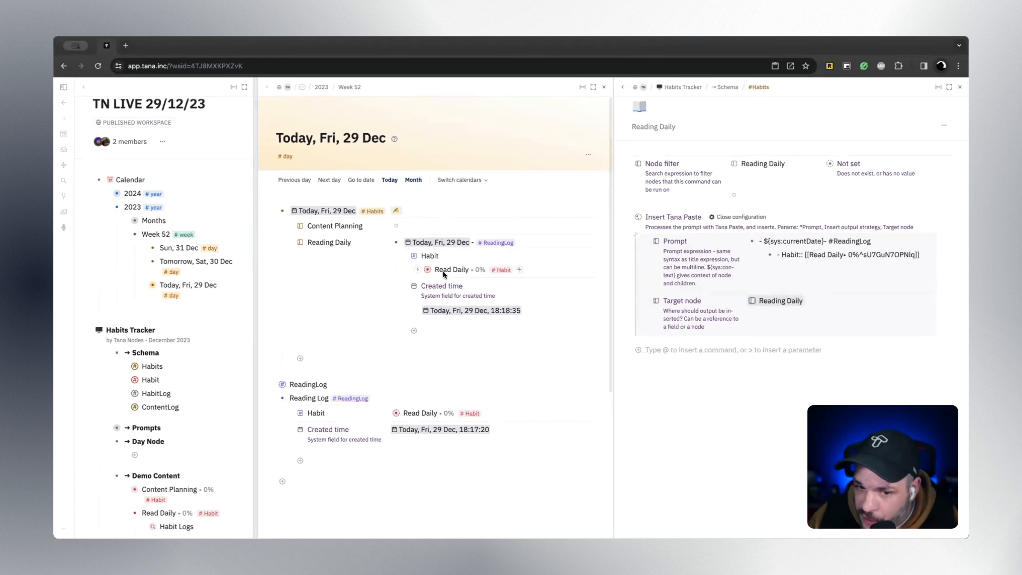
left_click(387, 242)
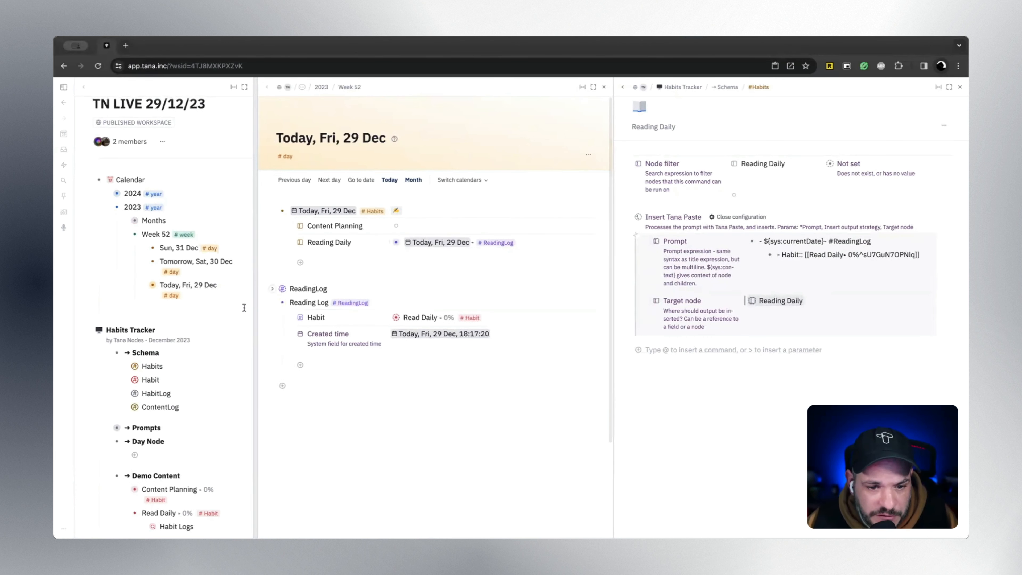
Expand Habit Logs under the Read Daily habit and delete the manually added Reading Log node from the day page
left_click_drag(256, 307, 356, 308)
scroll(189, 289, "down", 5)
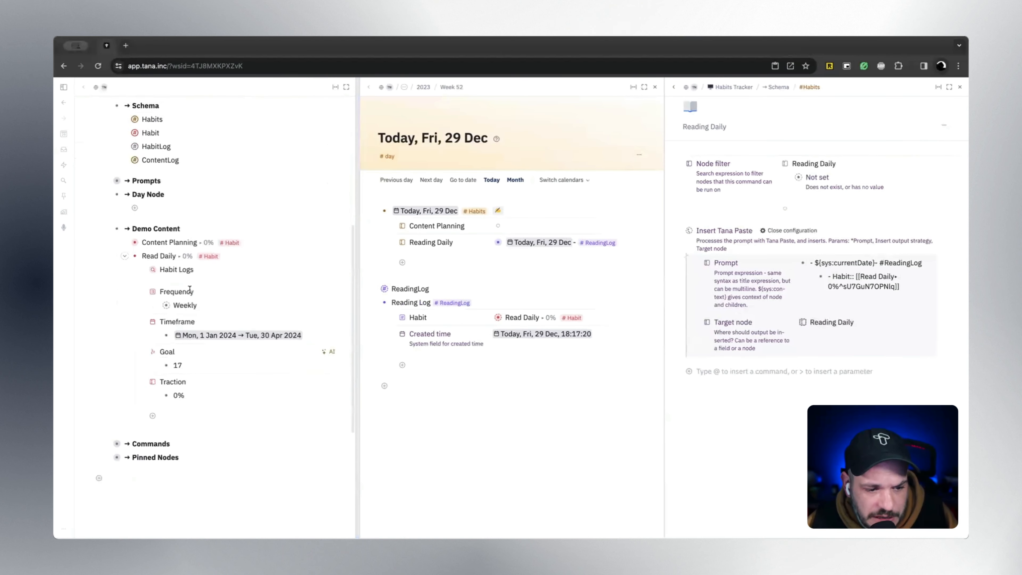
scroll(190, 290, "down", 1)
left_click(143, 252)
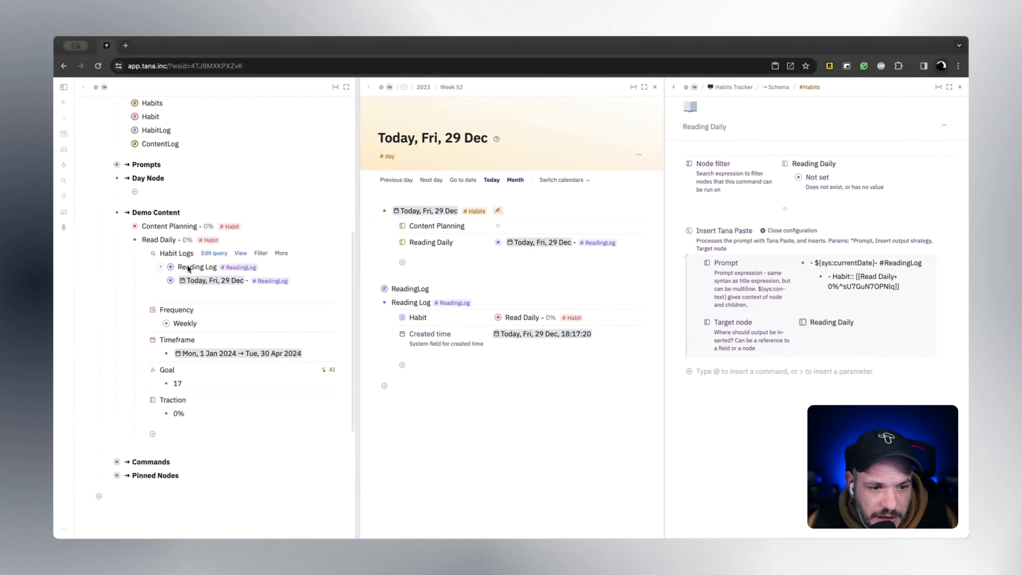
right_click(384, 302)
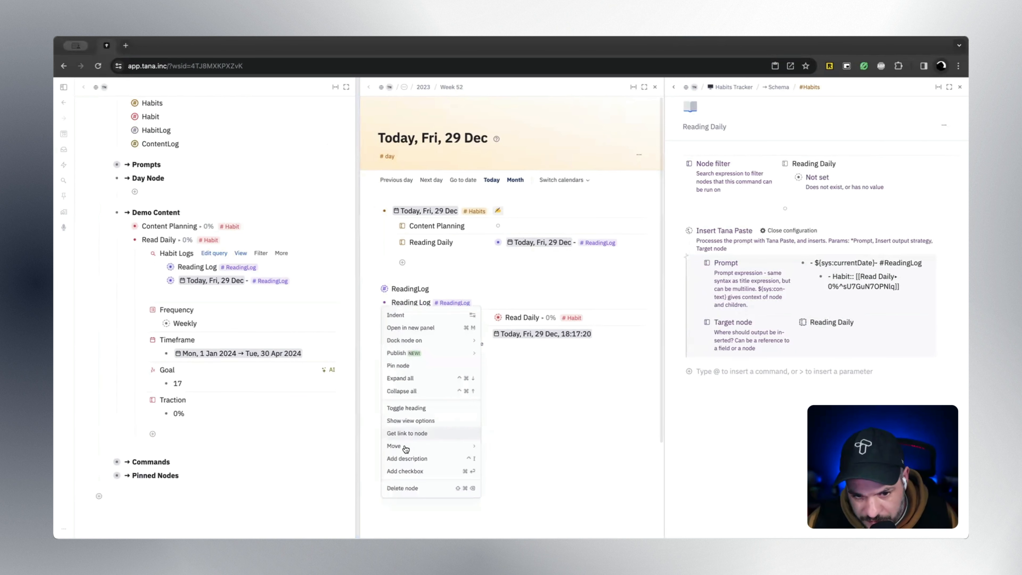
left_click(410, 488)
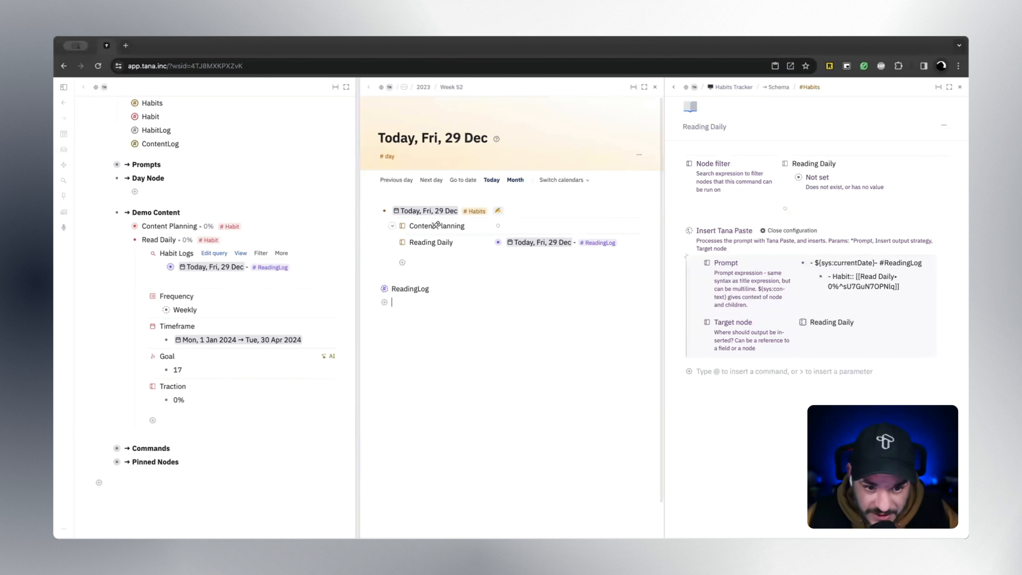
Run the Content Planning command on today's #Habits node and reassign the log's Habit field to the Content Planning habit
left_click(499, 210)
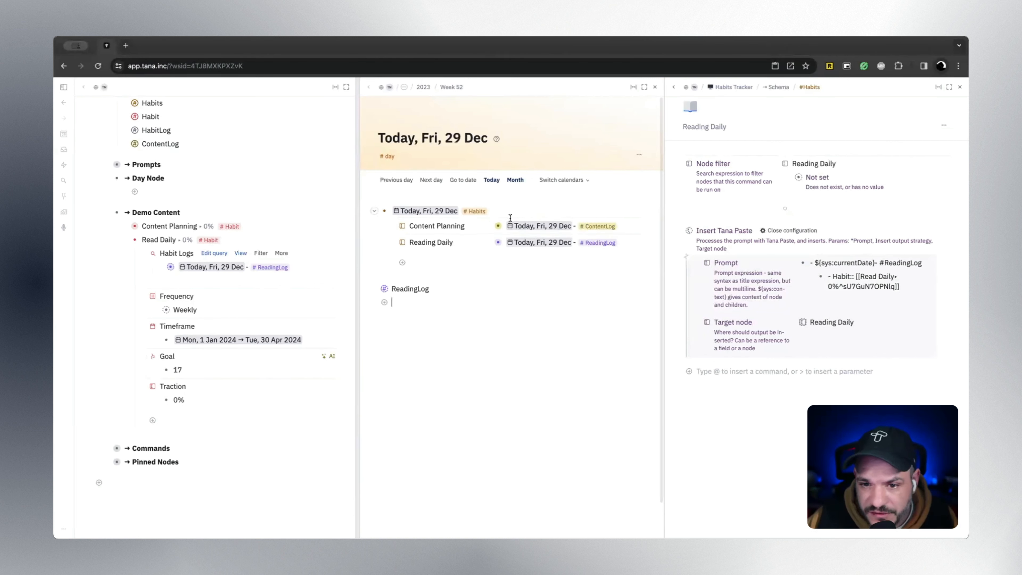
left_click(489, 226)
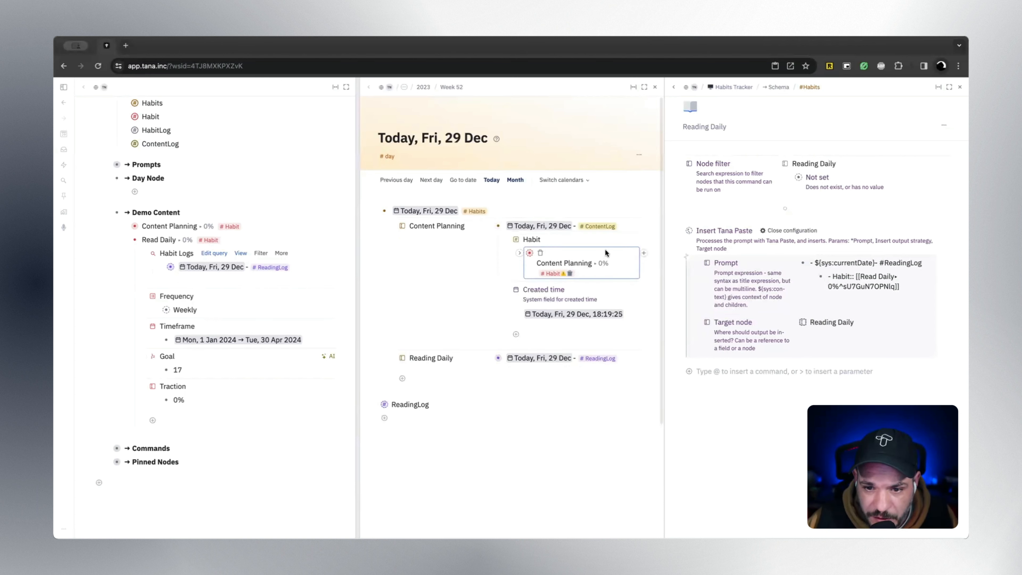
key("BackSpace")
left_click(554, 252)
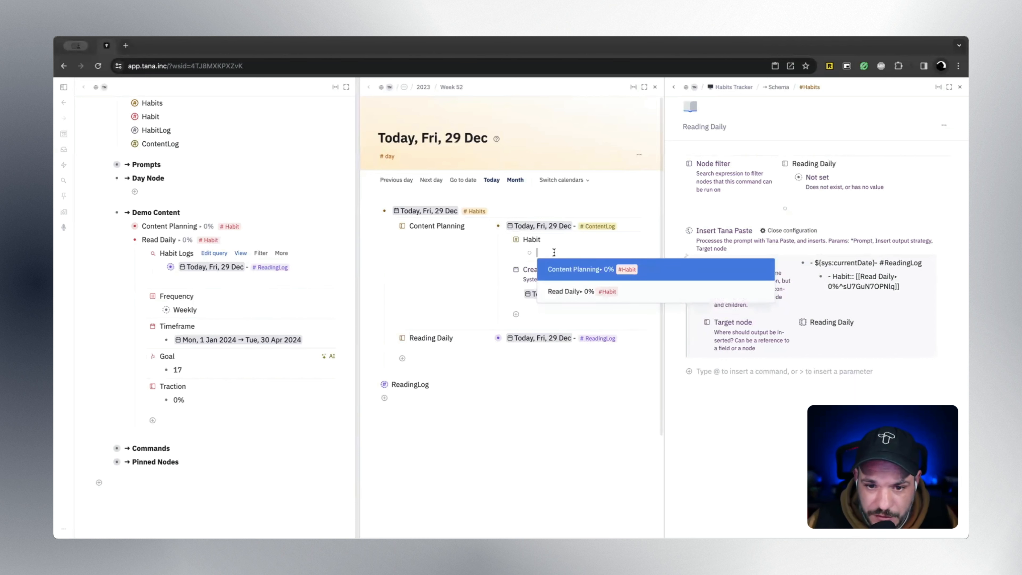
left_click(578, 275)
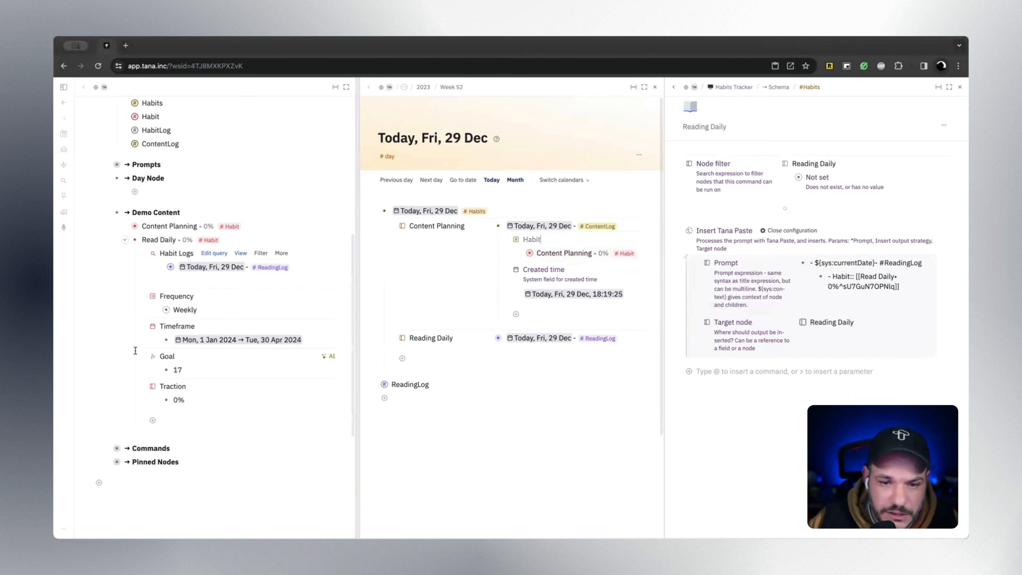
Check the Habit Logs of the Content Planning habit under Demo Content and generate its Goal value with AI
left_click(125, 240)
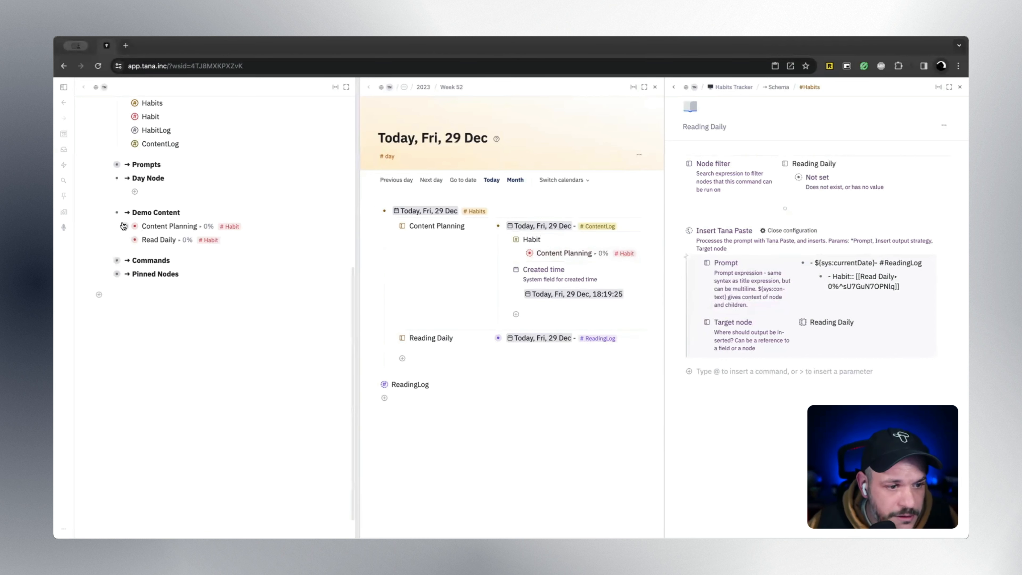
left_click(124, 226)
left_click(143, 240)
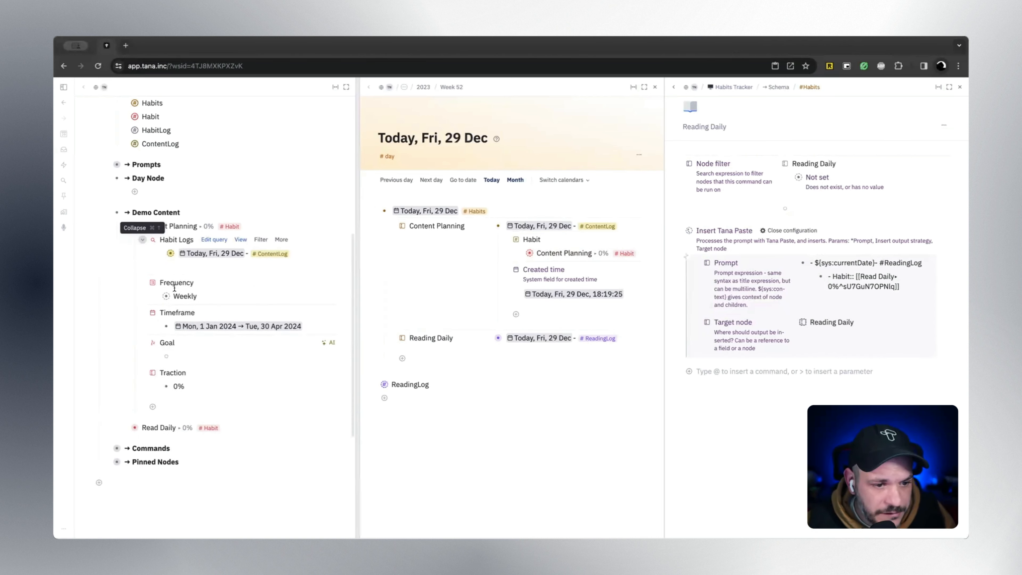
left_click(329, 344)
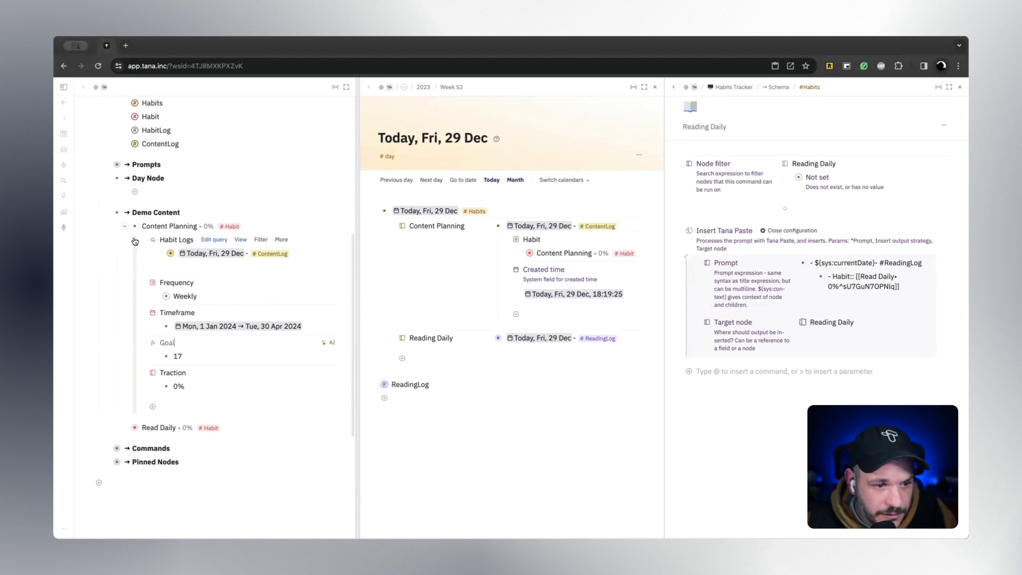
left_click(143, 239)
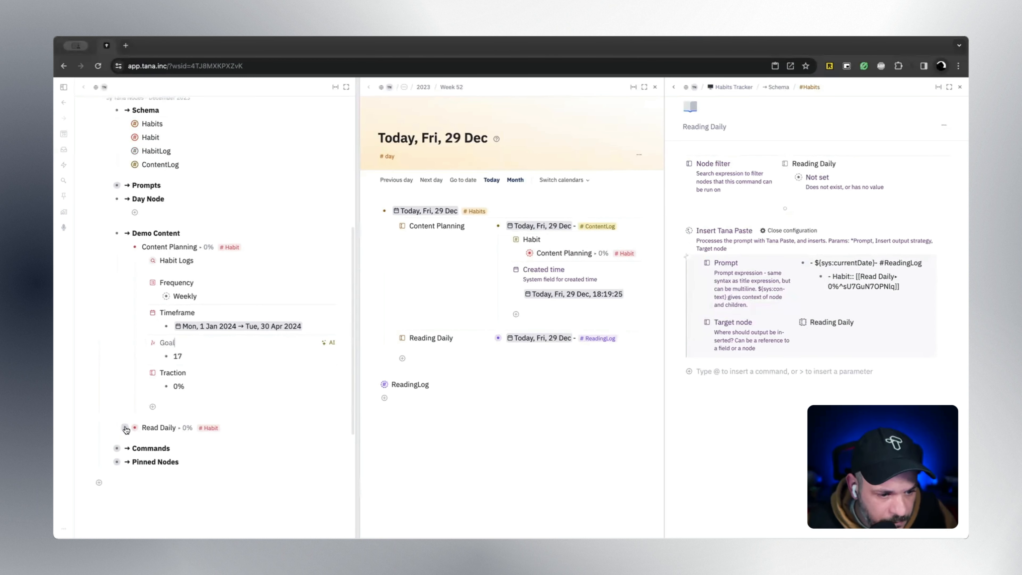
Set the Read Daily habit's Frequency to Daily and regenerate its Goal value with AI
left_click(125, 427)
scroll(209, 376, "down", 3)
left_click(192, 374)
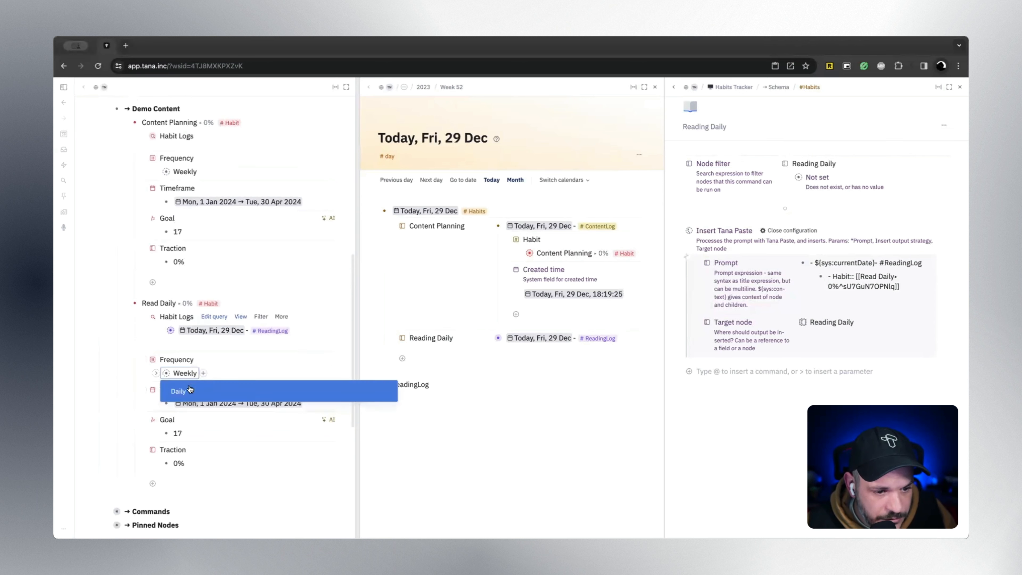
left_click(225, 390)
left_click(329, 419)
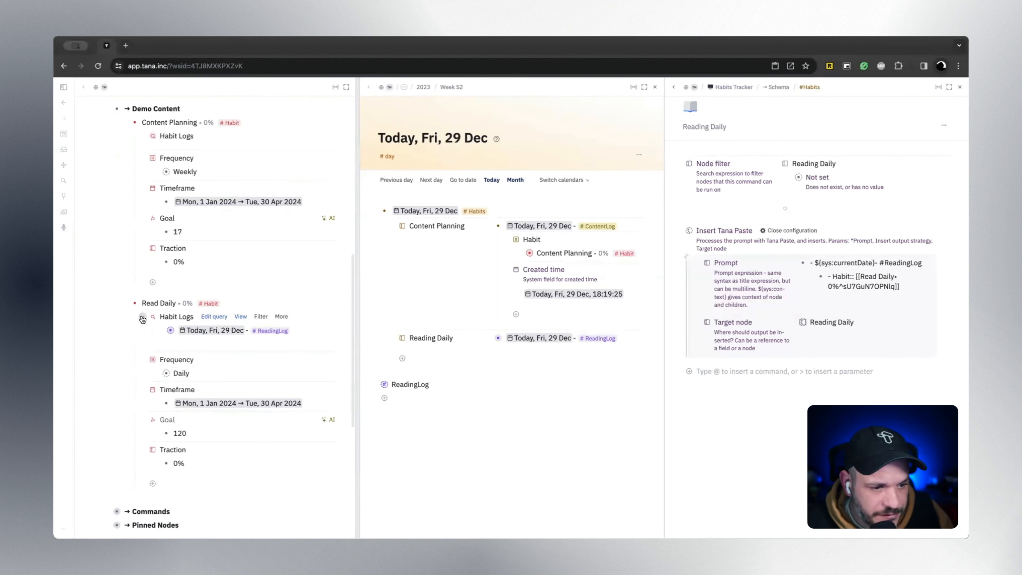
Collapse the Read Daily and Content Planning habits under Demo Content
scroll(143, 315, "up", 1)
left_click(124, 324)
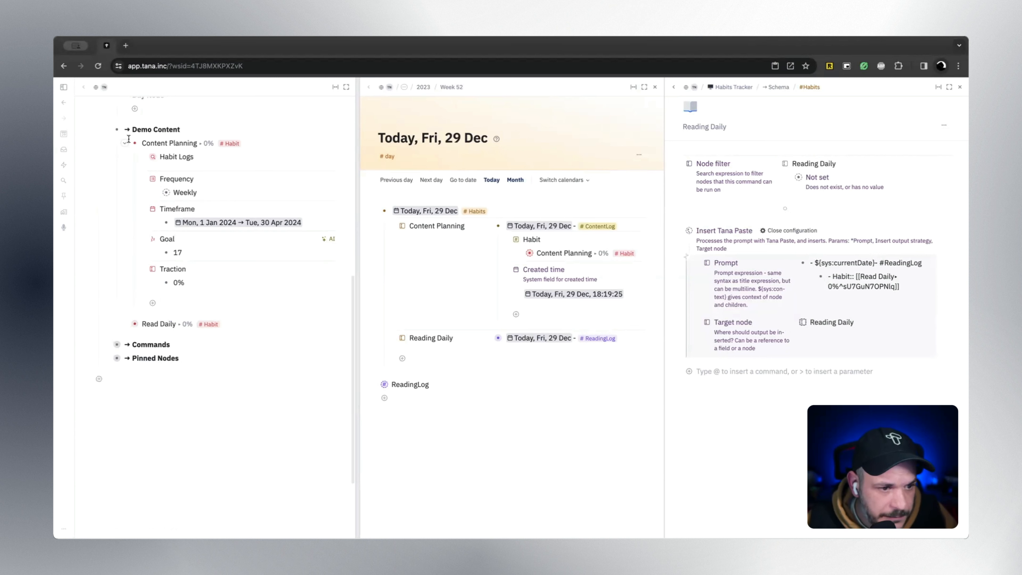
left_click(124, 145)
scroll(203, 296, "up", 8)
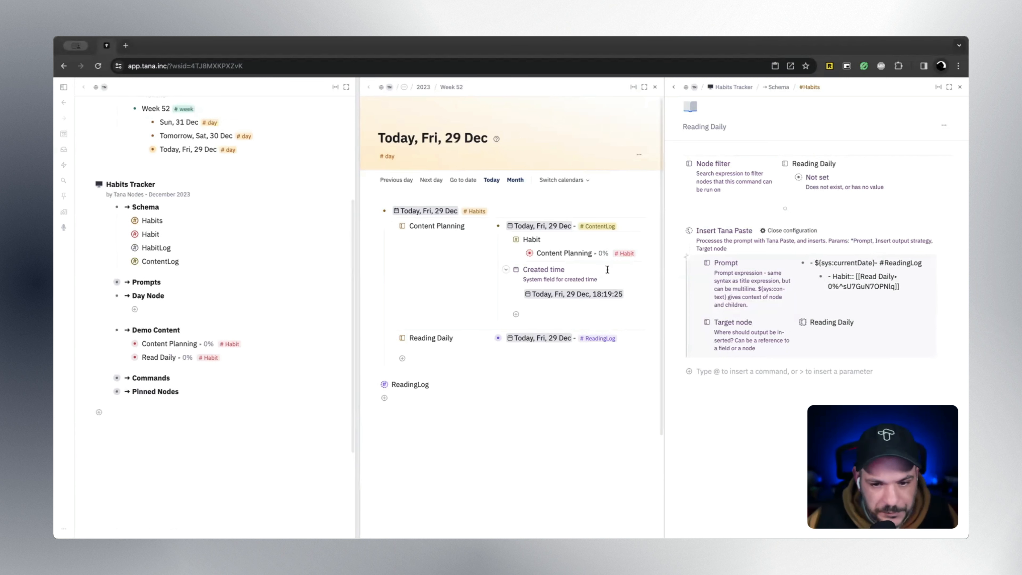
Collapse today's ContentLog entry and close the Reading Daily command panel, adjusting the divider so the two remaining panels are about equally wide
left_click(375, 211)
left_click(375, 211)
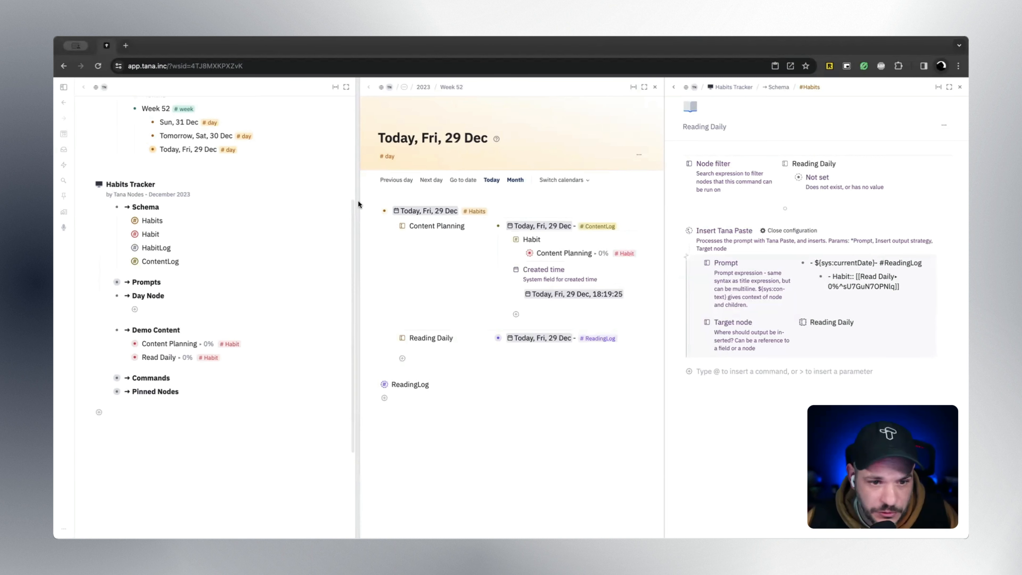
left_click_drag(357, 200, 300, 201)
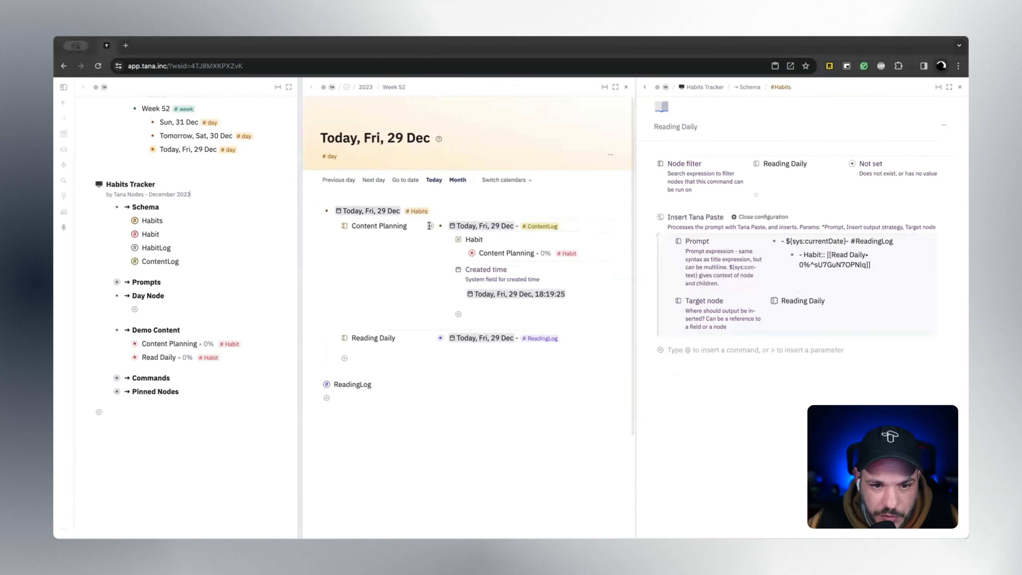
left_click(433, 225)
left_click(960, 87)
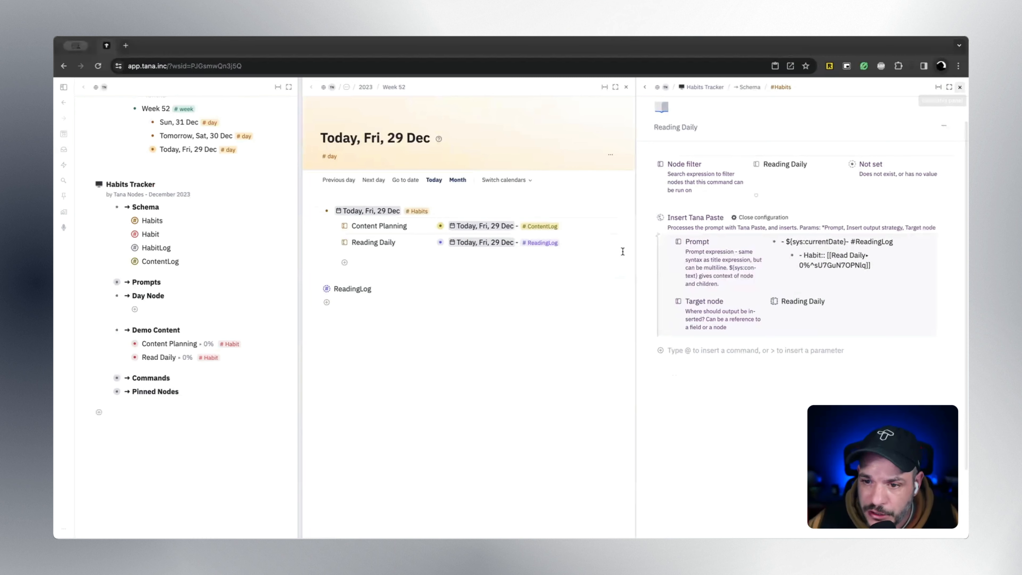
left_click_drag(635, 242, 555, 242)
Add a Walk Daily 2km field below Reading Daily in today's habits node and include it in the #Habits supertag
left_click(617, 260)
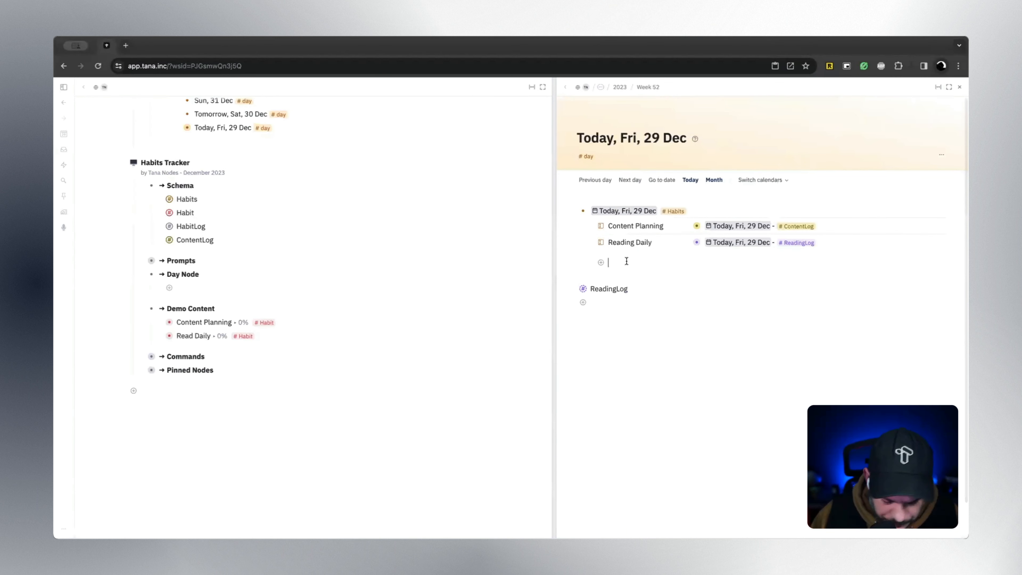
type(">")
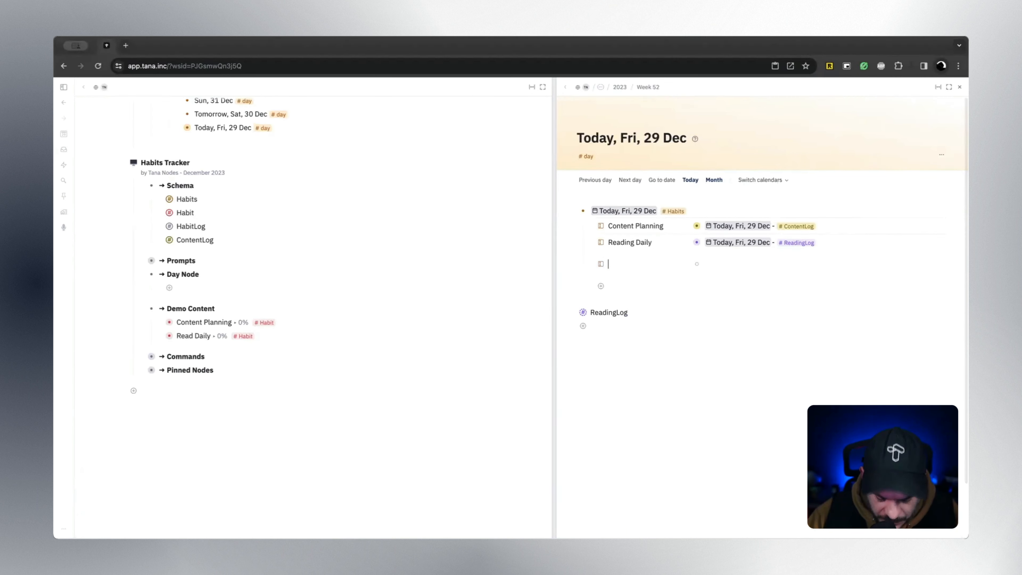
type("Walk Dail")
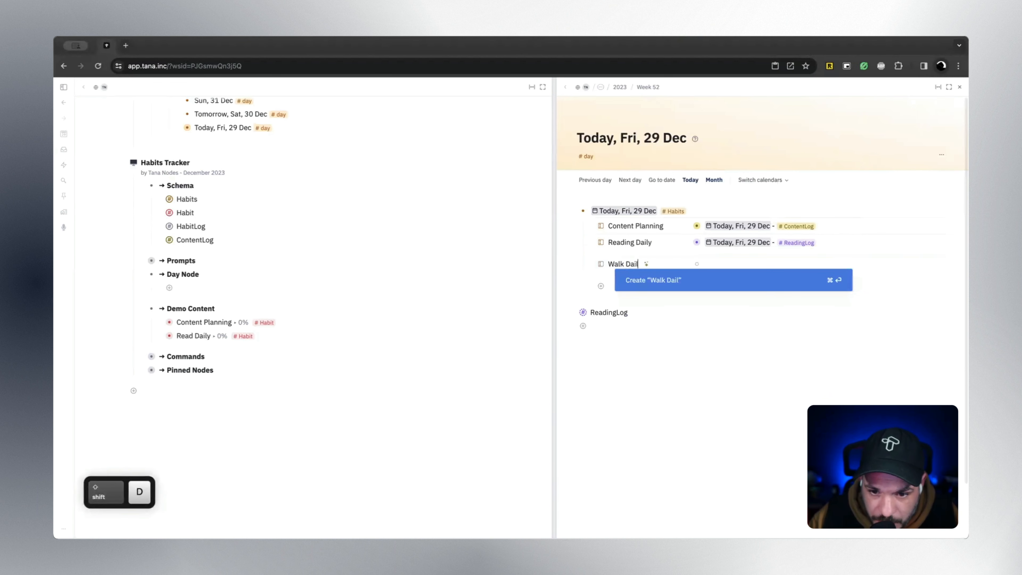
type("y")
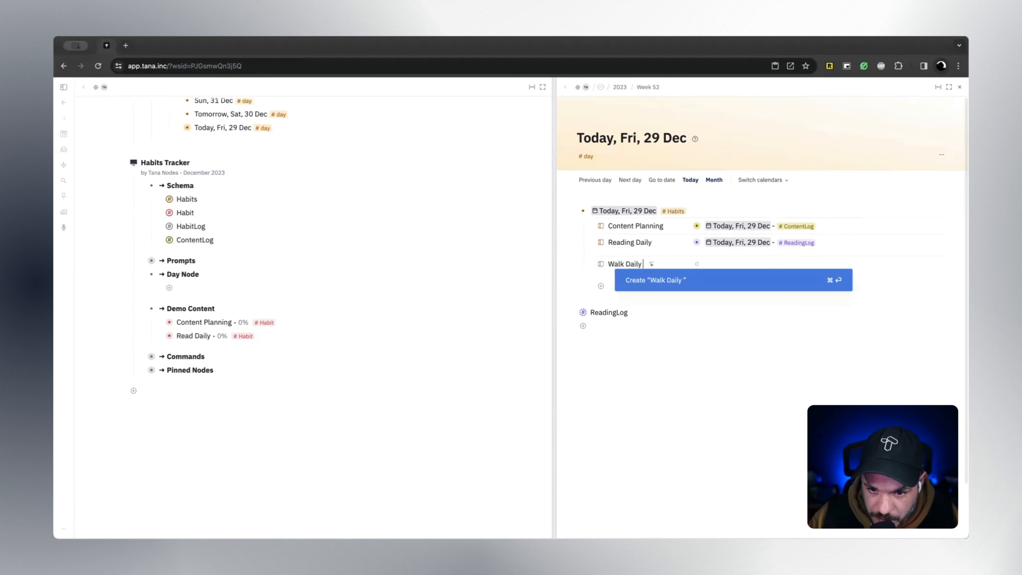
type(" 2km")
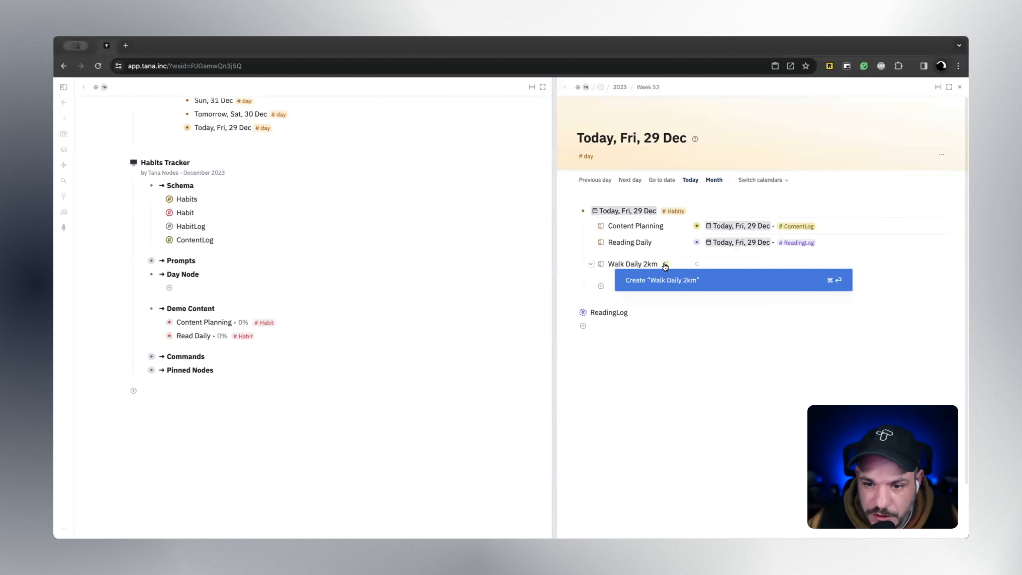
key("Return")
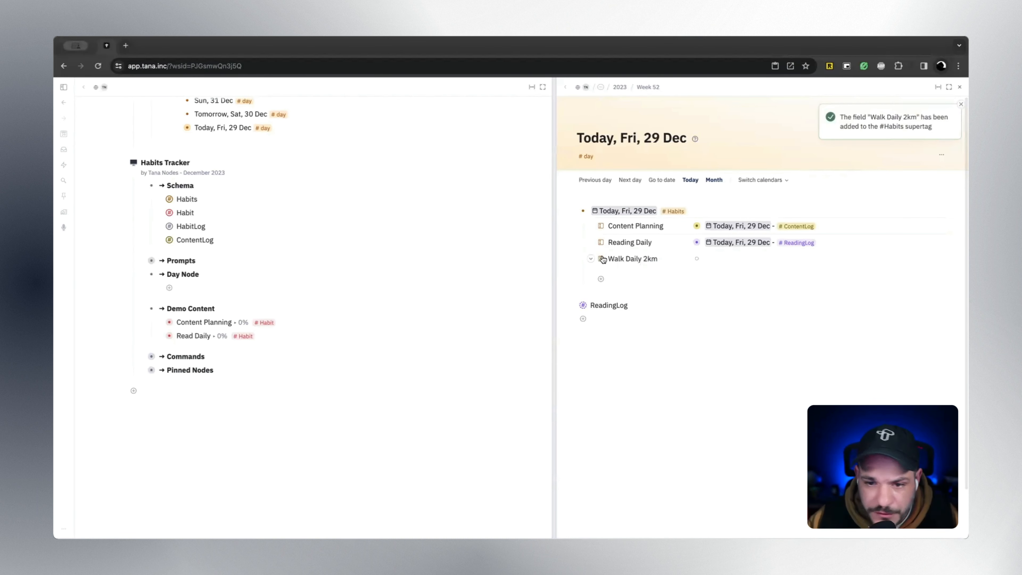
Add a WalkingLog node below ReadingLog on today's page and convert it to a supertag
left_click(624, 320)
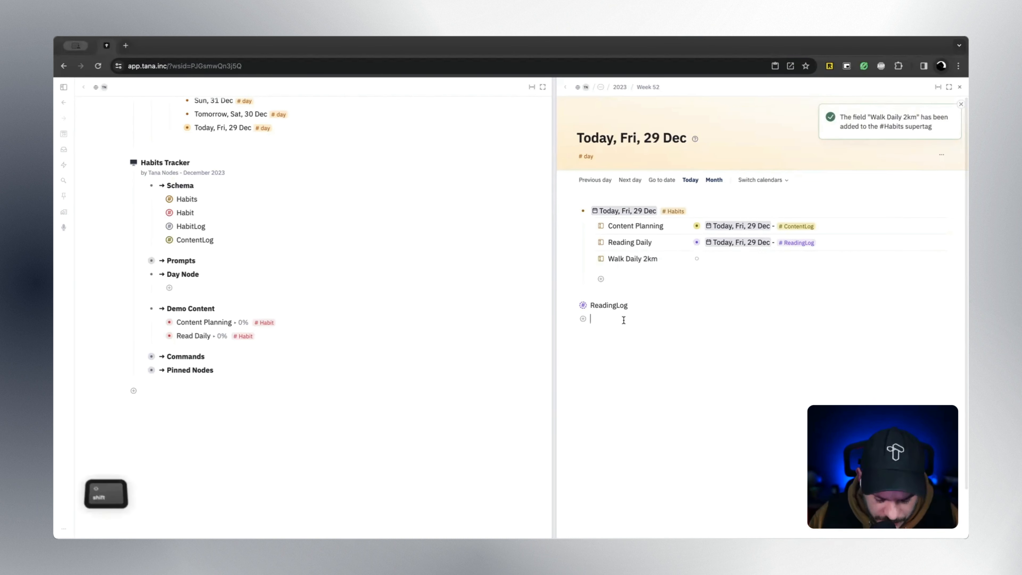
type("WalkingLog")
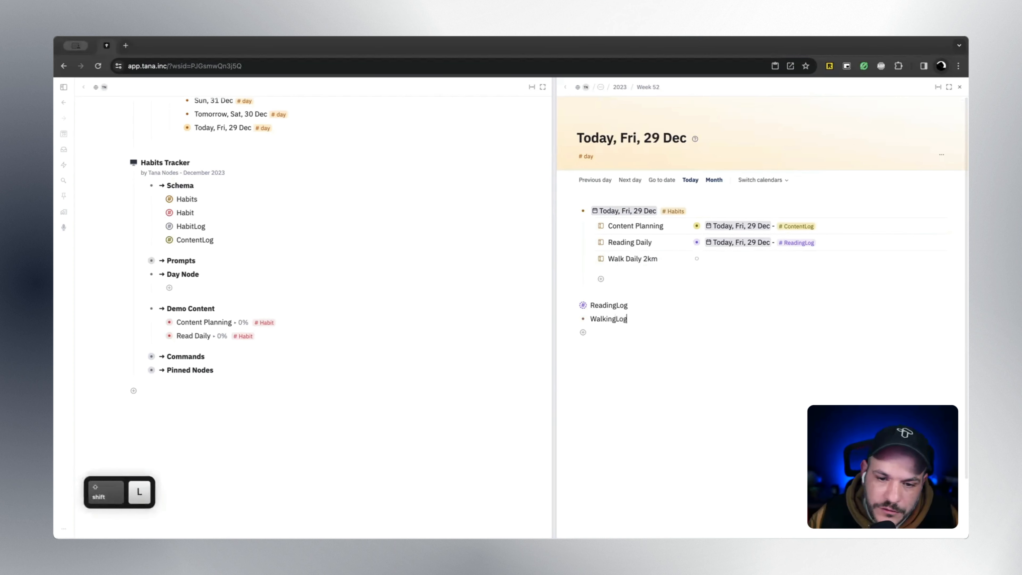
key("super+k")
type("conv")
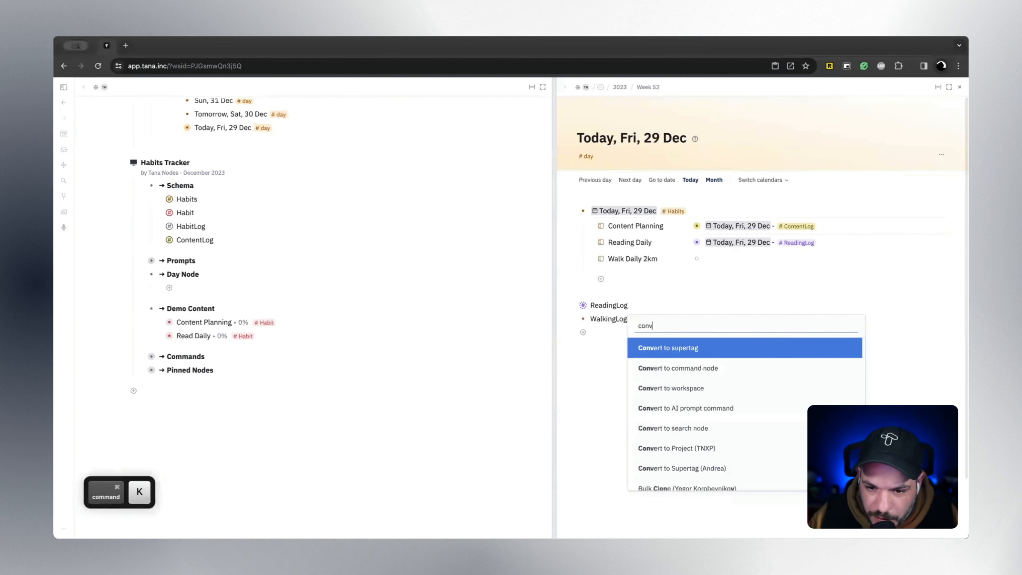
key("Return")
Configure the WalkingLog supertag to extend #HabitLog, then close its configuration and make the two remaining panels about equally wide
right_click(582, 319)
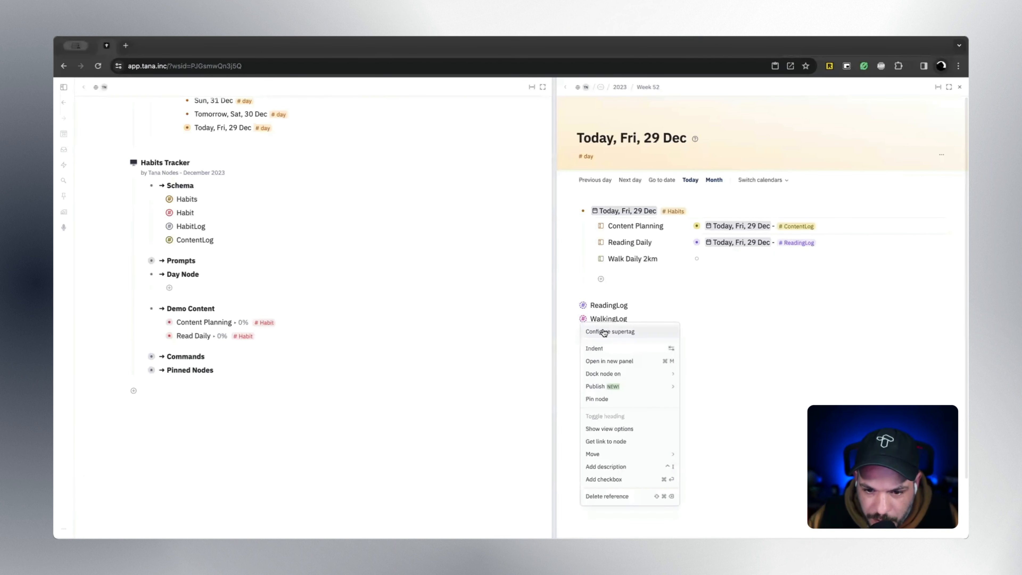
left_click(603, 332)
left_click(939, 204)
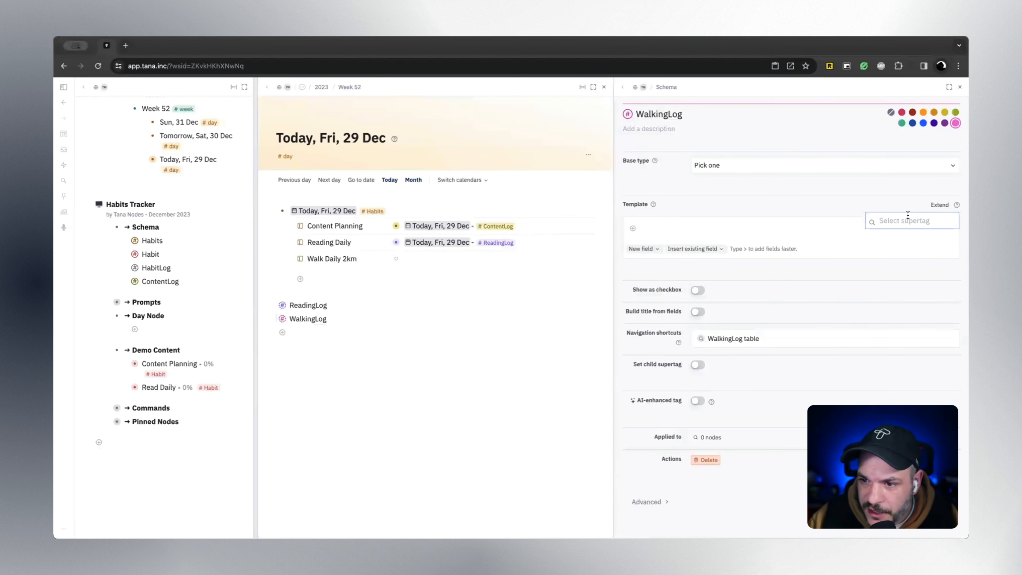
type("habitlog")
key("Return")
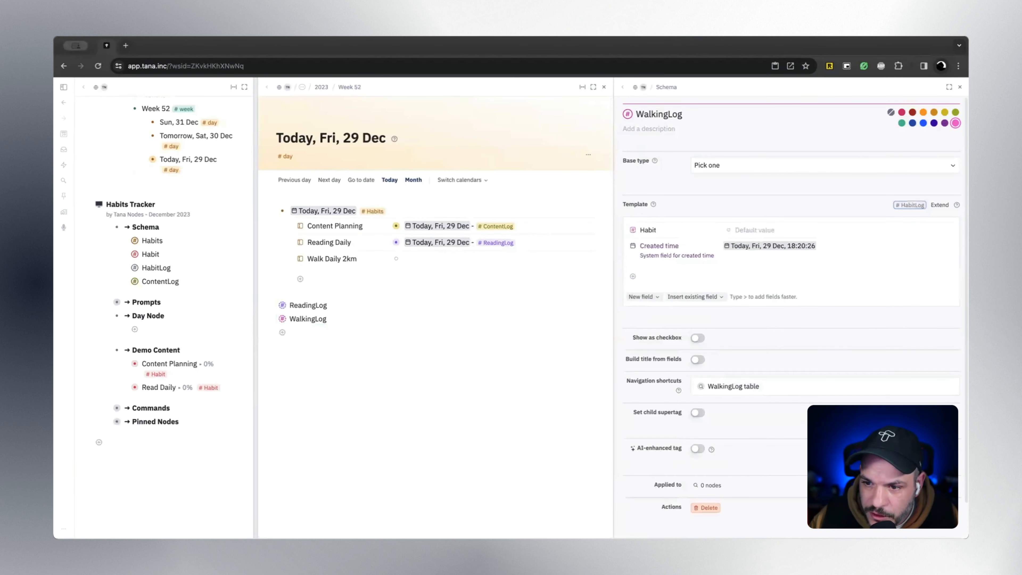
left_click(960, 88)
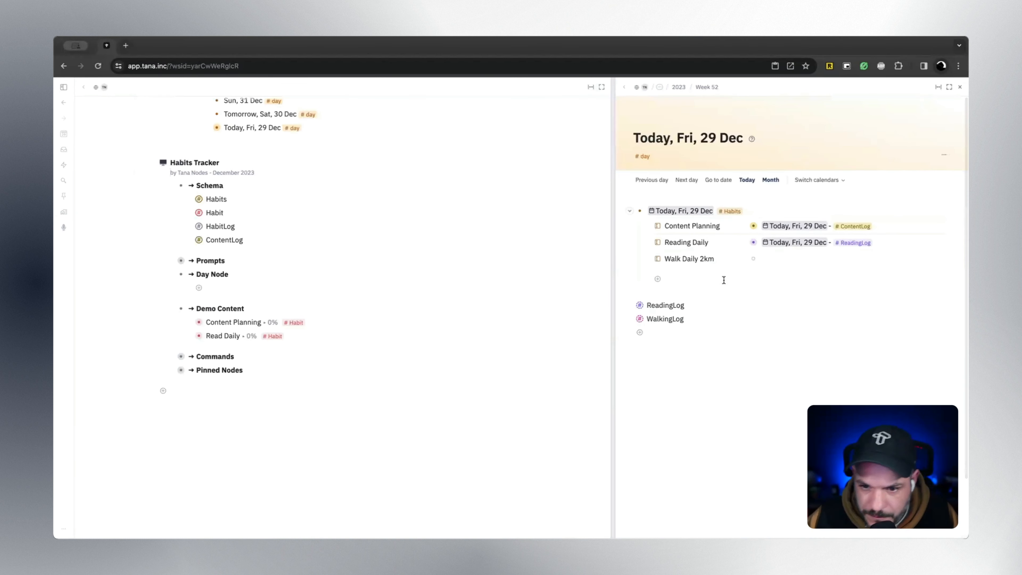
left_click_drag(614, 252, 552, 258)
Add an unnamed node tagged #WalkingLog below the WalkingLog supertag and expand it to show its fields
left_click(607, 332)
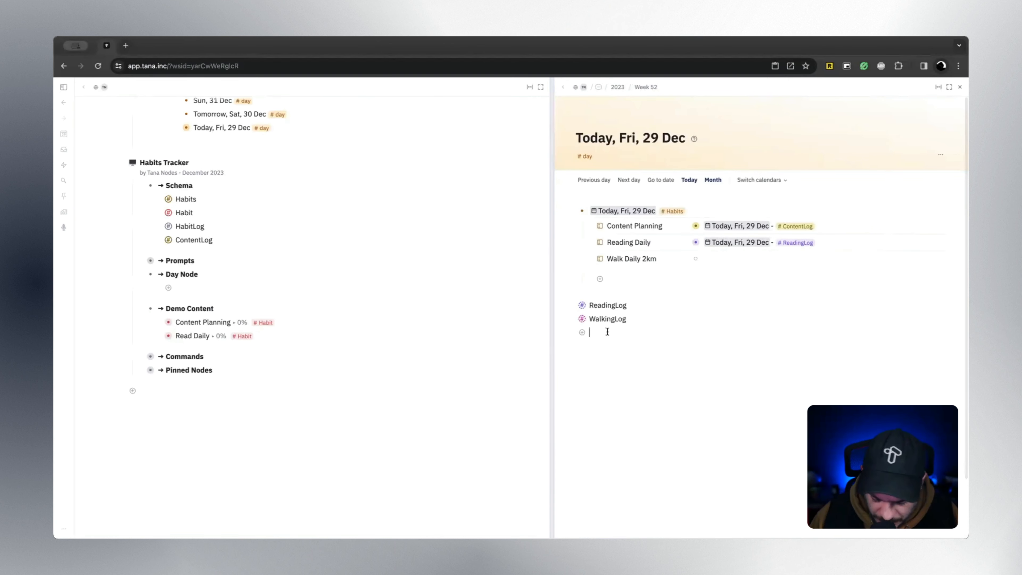
type("#Walkibng")
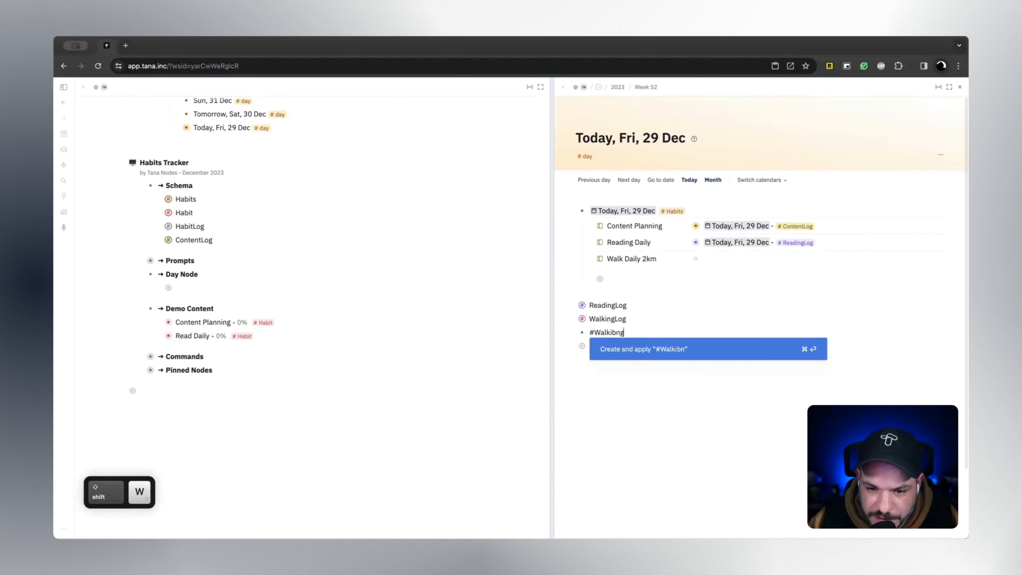
key("BackSpace")
key("BackSpace")
type("ngLog")
key("Return")
left_click(572, 333)
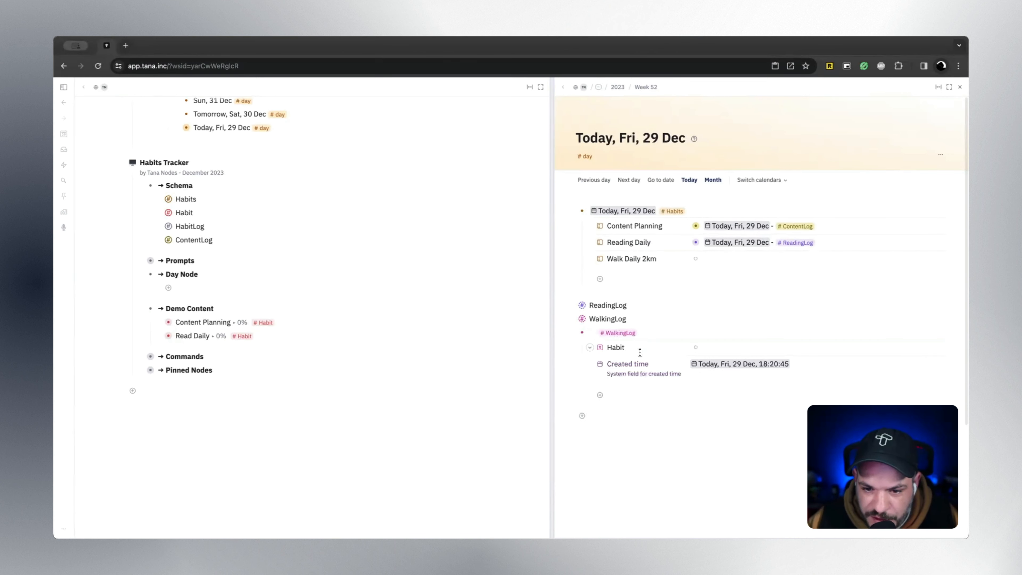
left_click(727, 345)
Add a "Walk 2km Every Day" node below Read Daily under Demo Content and tag it #Habit
left_click(288, 334)
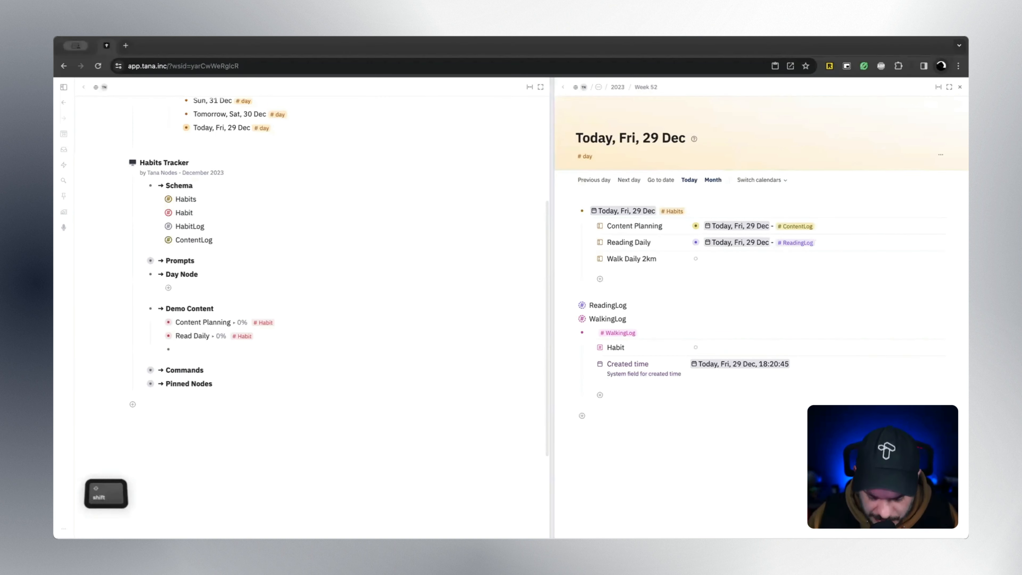
type("Walk 2km")
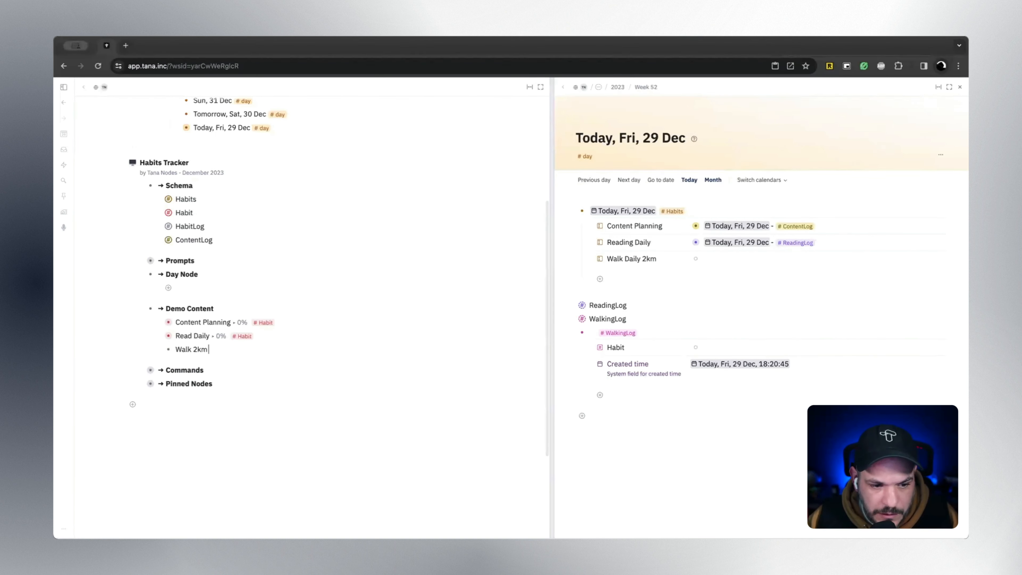
type(" Ever")
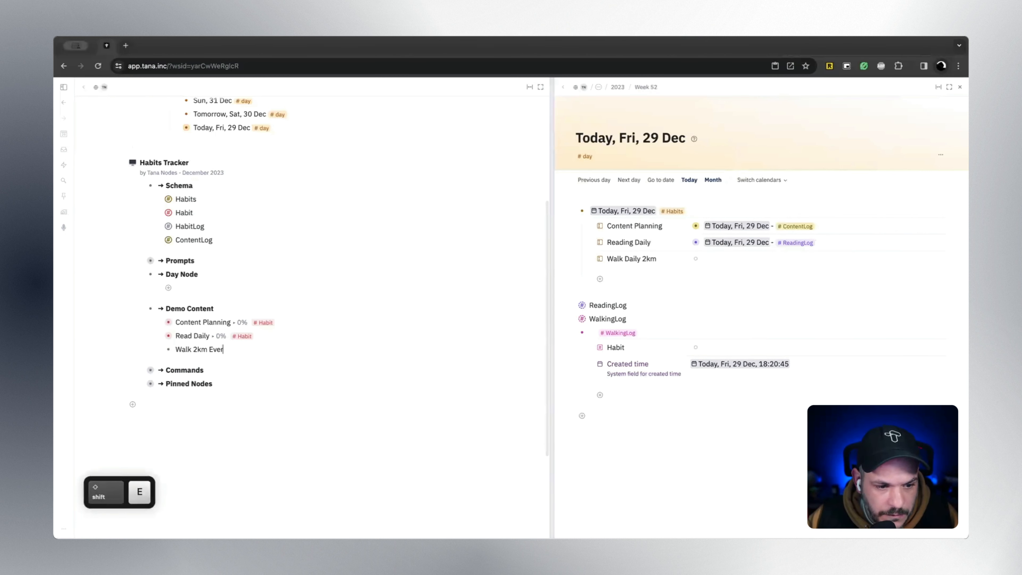
type("y Day")
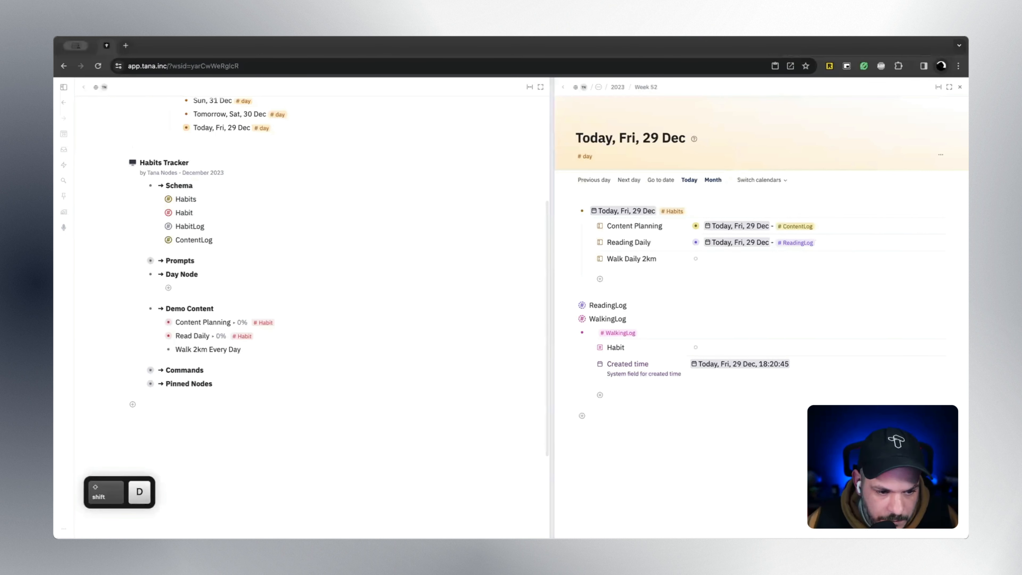
type(" #Habit")
key("Return")
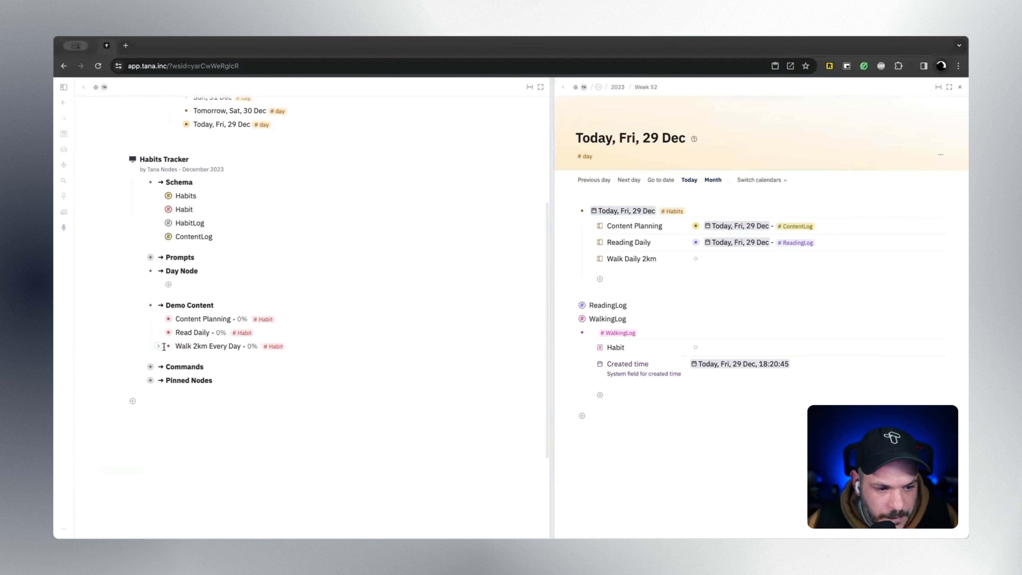
Expand the Walk 2km Every Day habit and set its Frequency to Daily
left_click(158, 346)
scroll(158, 346, "up", 1)
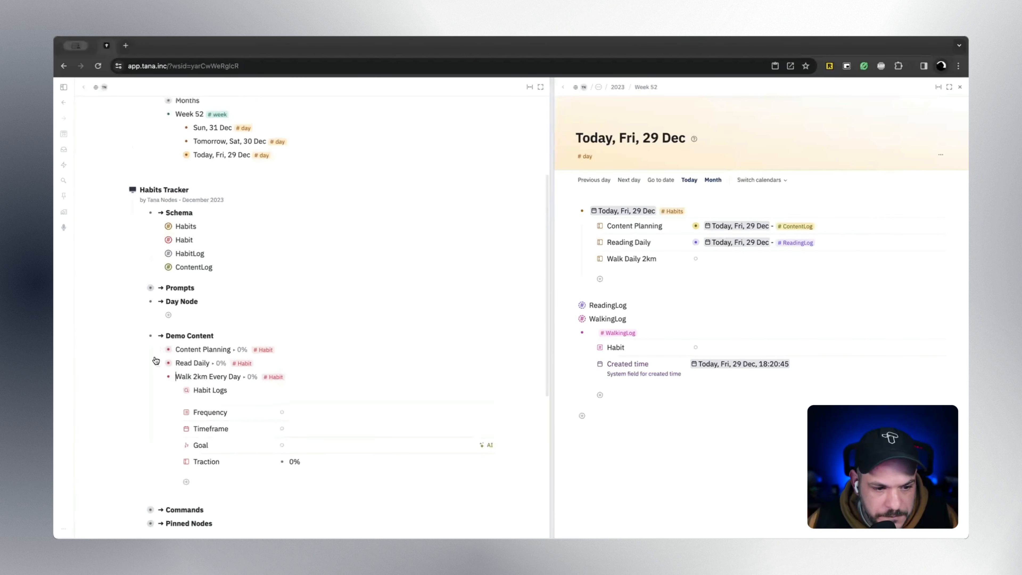
left_click(320, 412)
left_click(318, 425)
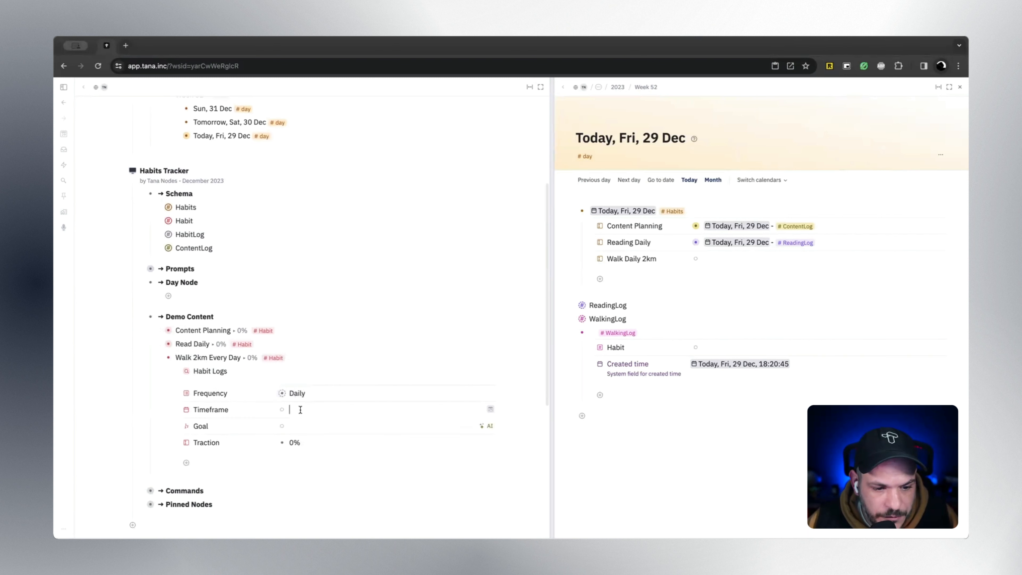
Set the Walk 2km Every Day habit's Timeframe from 1 Jan 2024 to 30 Apr 2024
left_click(490, 409)
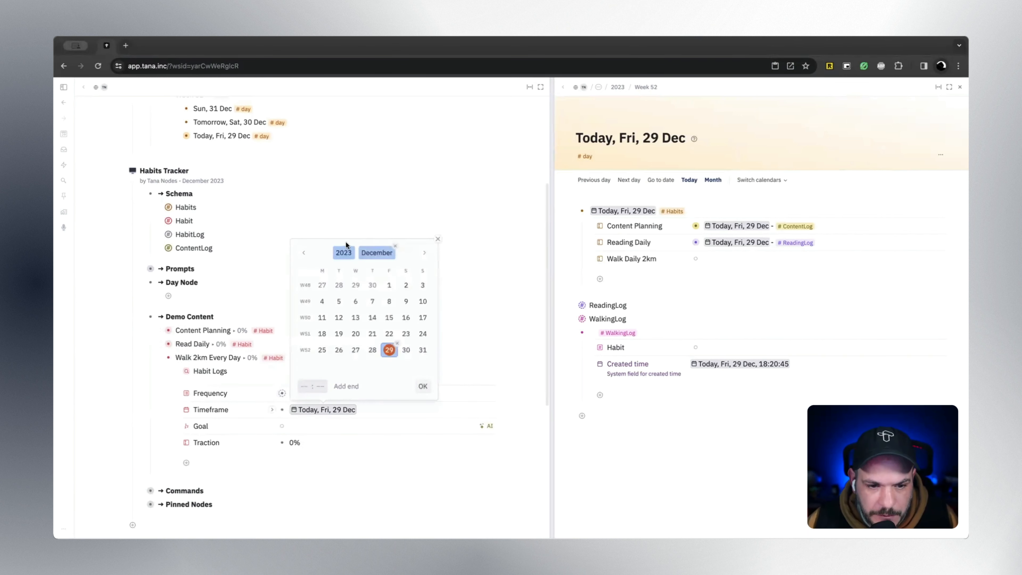
left_click(424, 253)
left_click(322, 285)
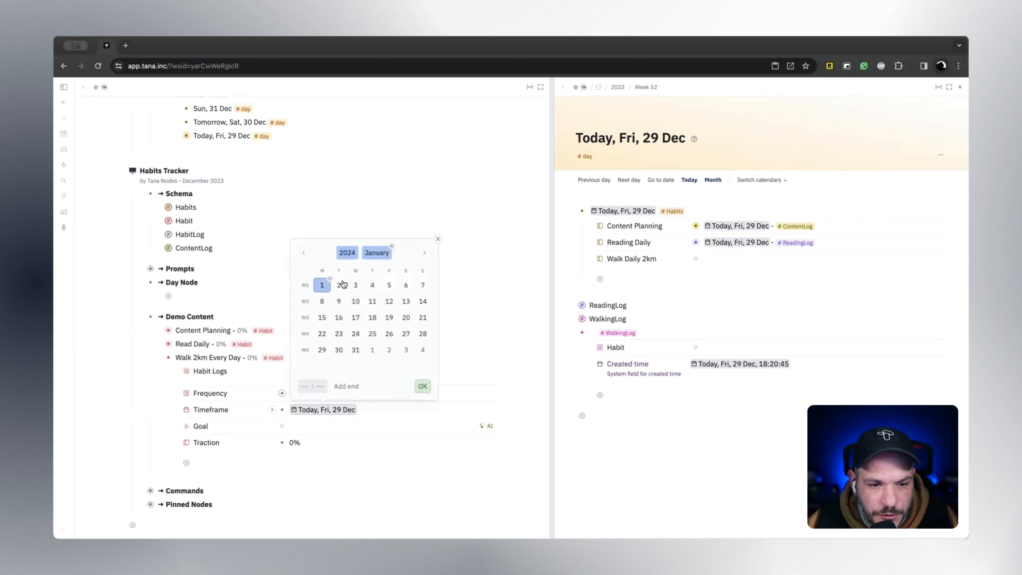
left_click(346, 386)
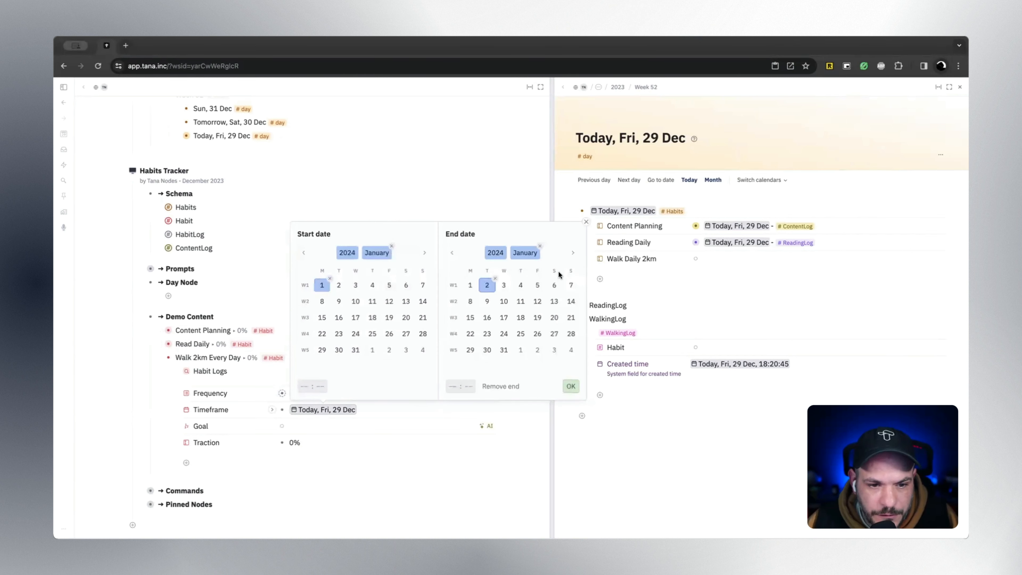
left_click(573, 252)
left_click(572, 253)
left_click(572, 252)
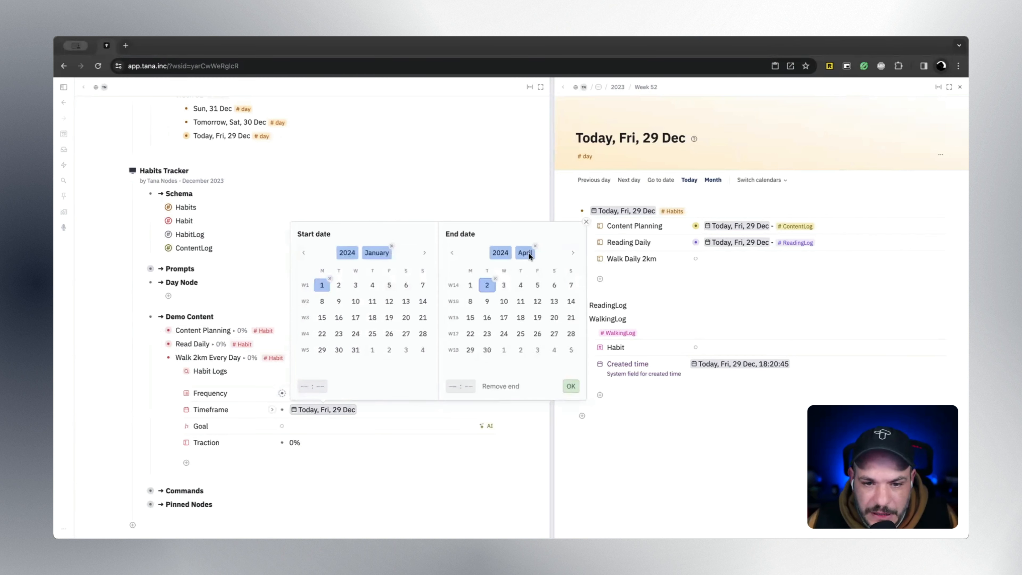
left_click(487, 350)
left_click(571, 386)
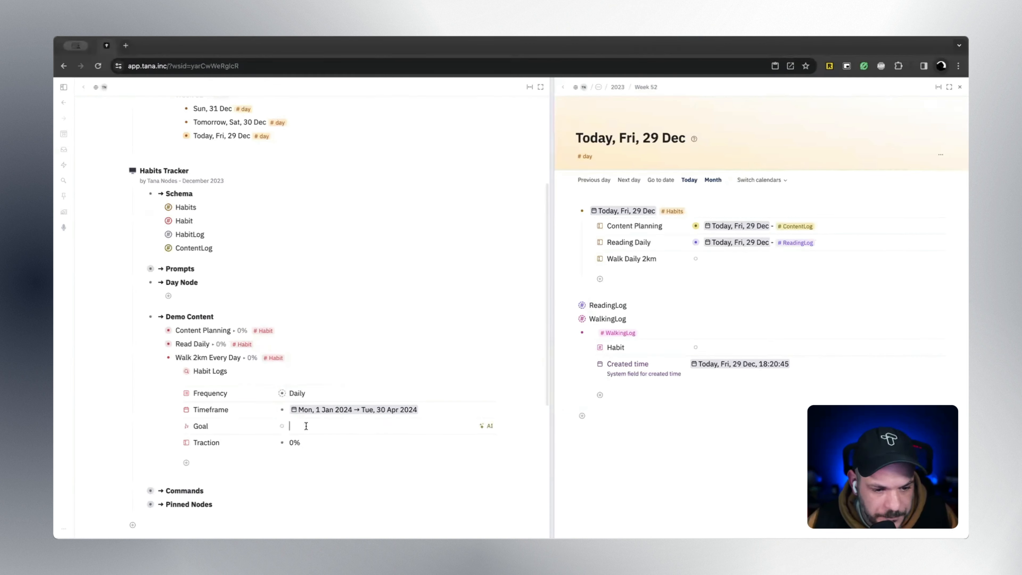
Generate the Goal value of the Walk 2km Every Day habit with AI and collapse the habit
scroll(339, 347, "down", 1)
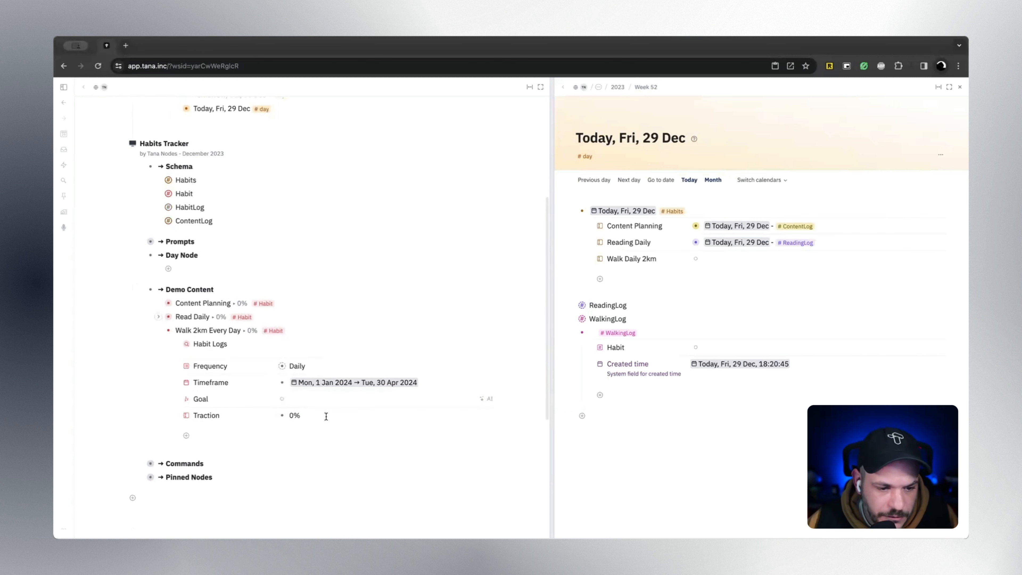
scroll(236, 378, "down", 1)
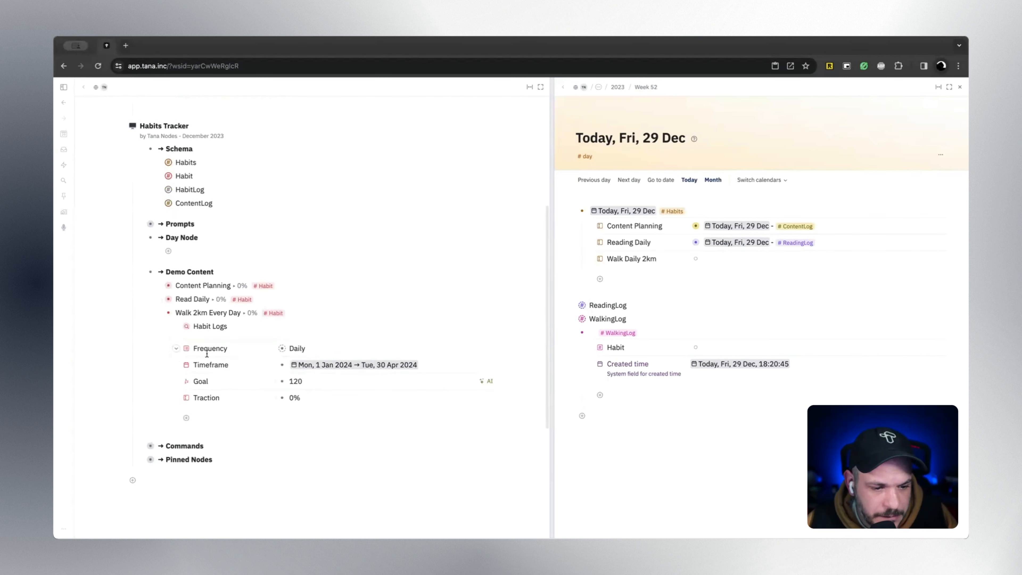
left_click(157, 314)
Set the #WalkingLog node's Habit field to Walk 2km Every Day and copy the node's full content to the clipboard
left_click(712, 341)
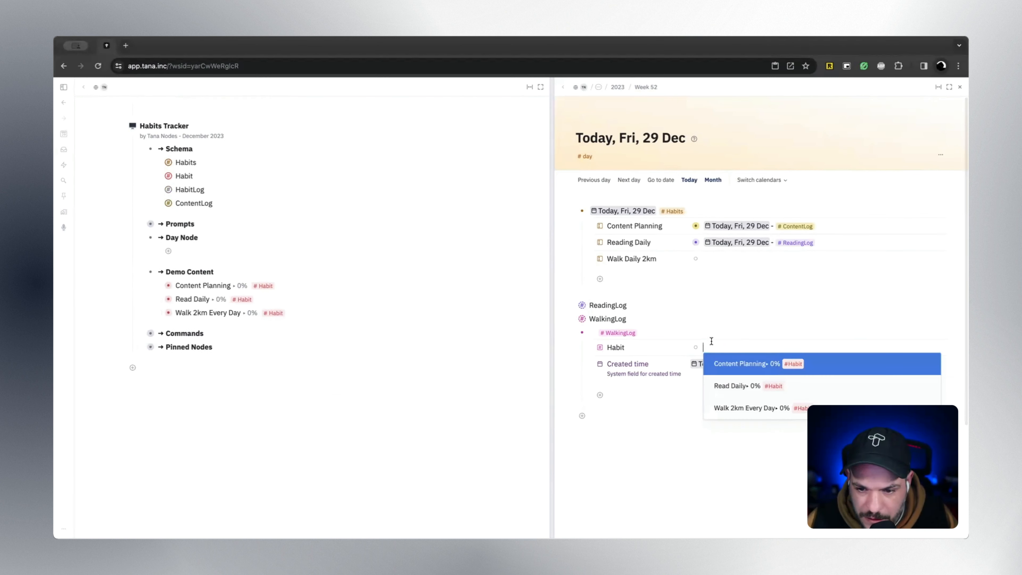
left_click(731, 402)
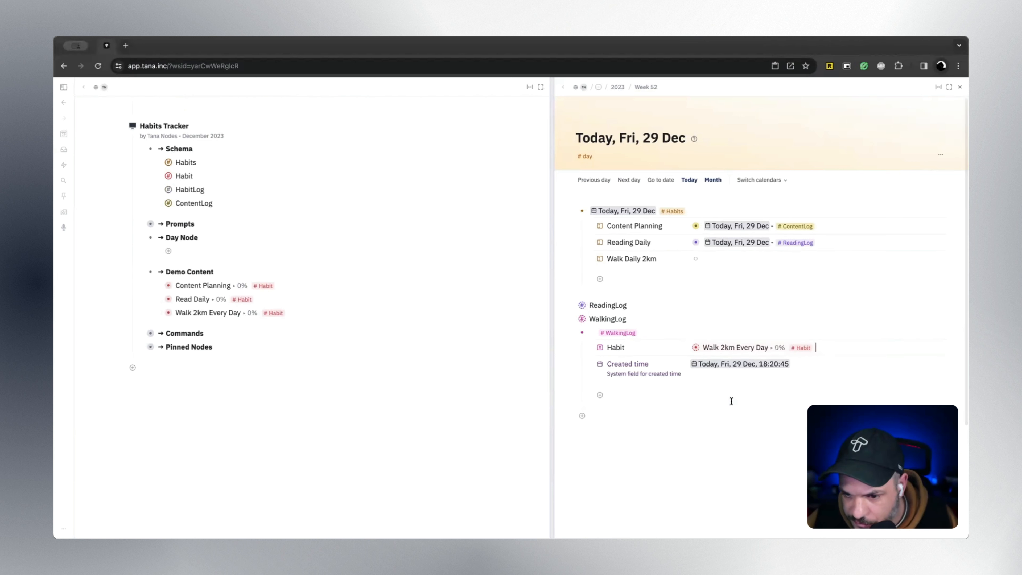
left_click(592, 332)
key("super+k")
type("copyu")
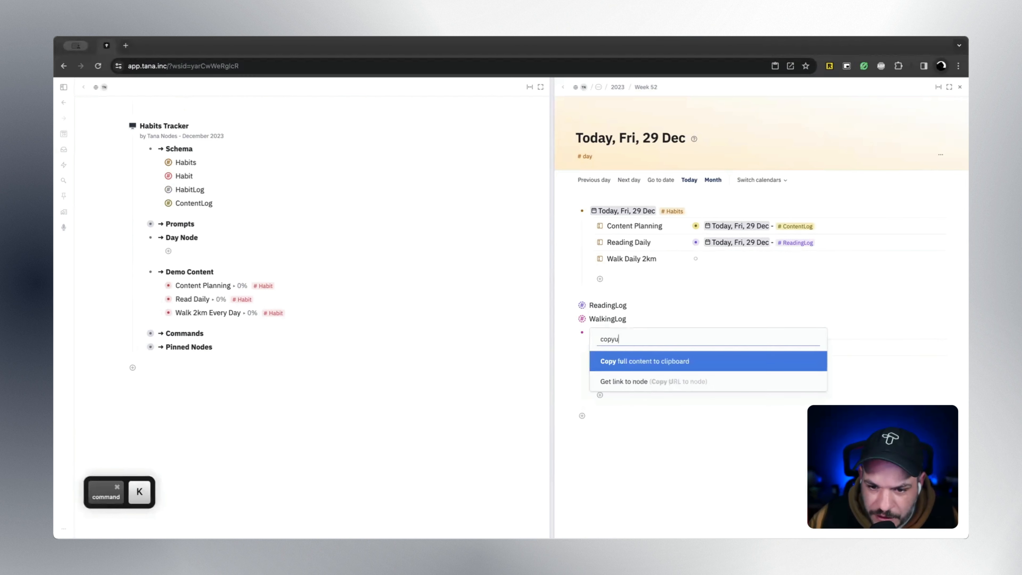
key("BackSpace")
key("Return")
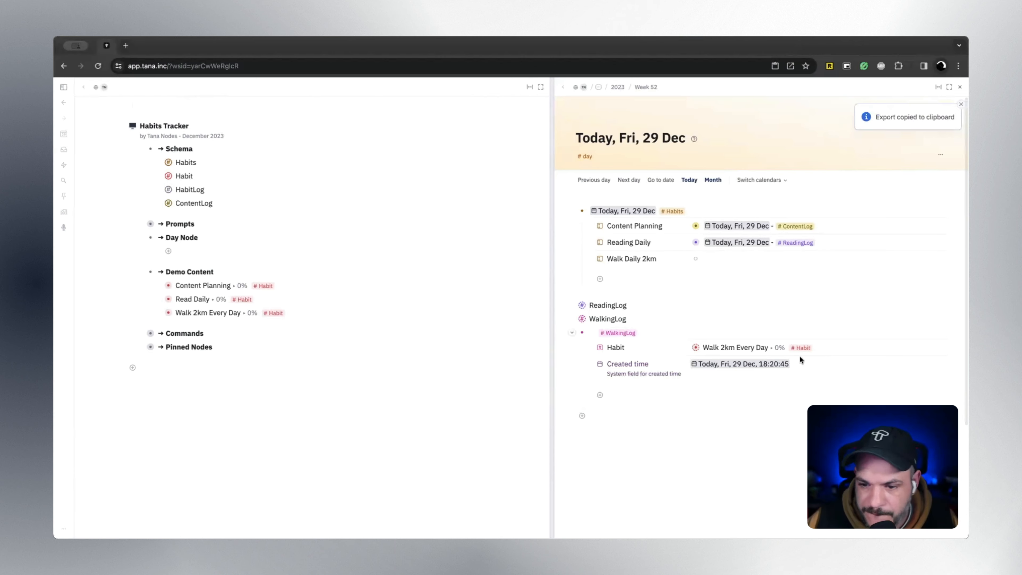
Open the #Habits supertag's configuration and duplicate the Reading Daily command in its advanced settings
left_click(621, 211)
left_click(640, 224)
scroll(713, 495, "down", 4)
left_click(650, 512)
scroll(745, 498, "down", 2)
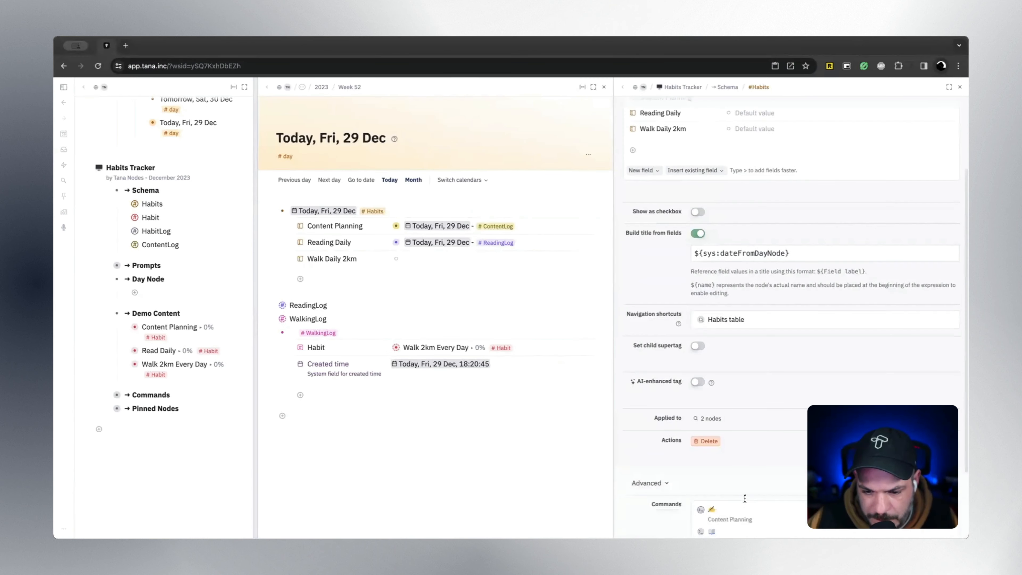
scroll(745, 499, "down", 2)
left_click(747, 469)
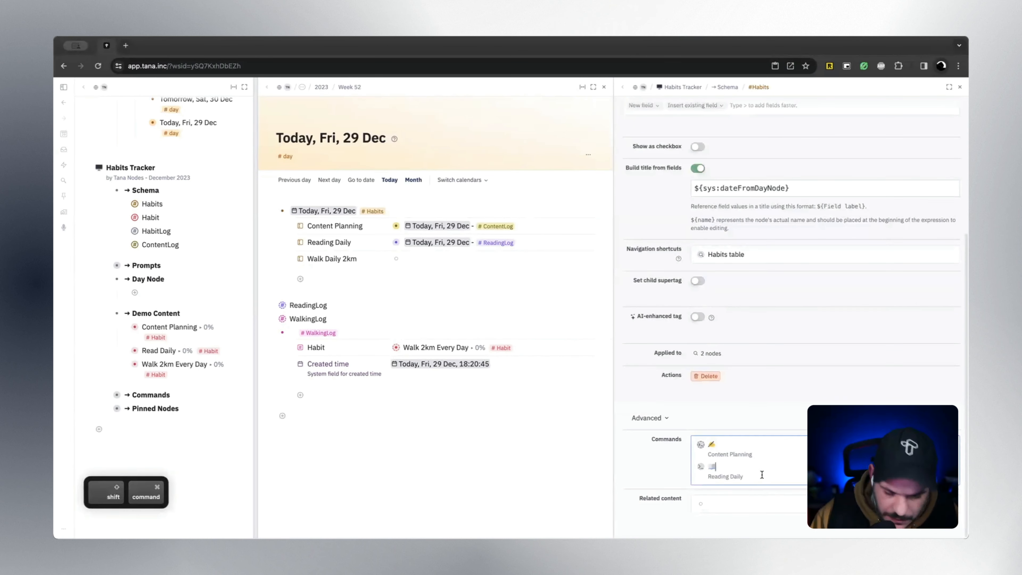
key("super+shift+d")
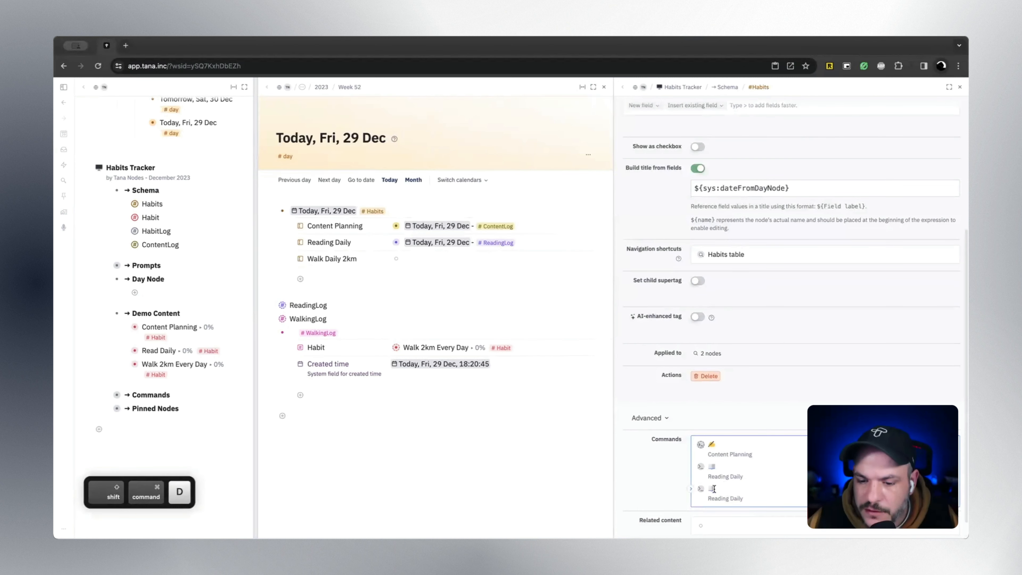
Change the duplicated command's description to Walking Daily and replace its book icon with a walking-person emoji
double_click(719, 498)
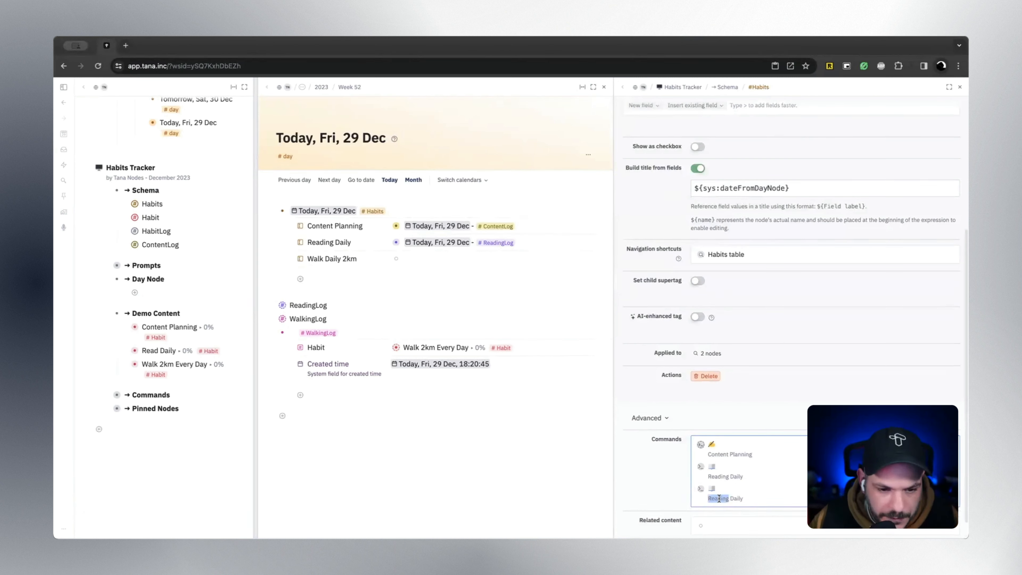
type("Walking")
left_click(718, 488)
key("BackSpace")
key("ctrl+super+space")
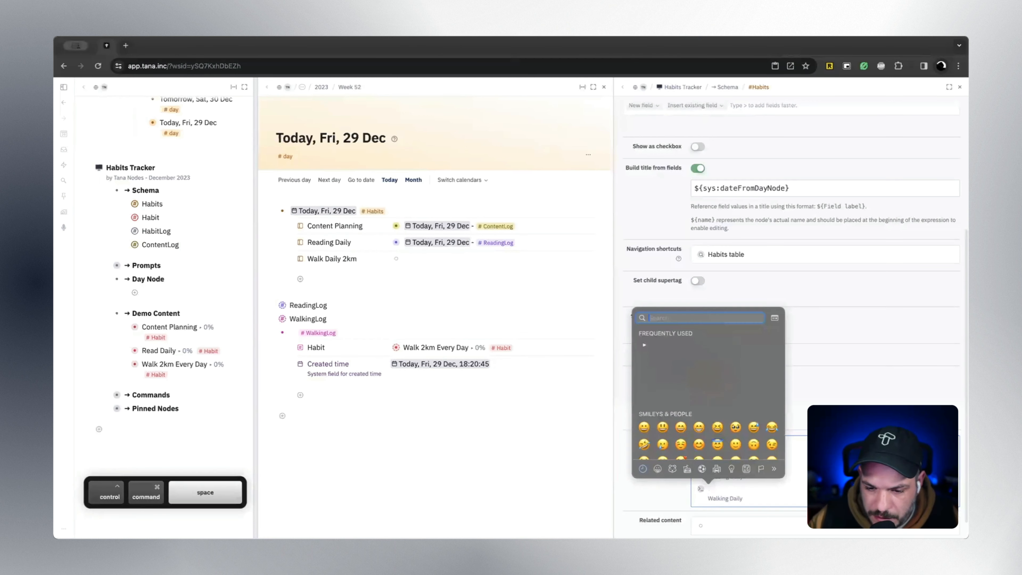
type("walk")
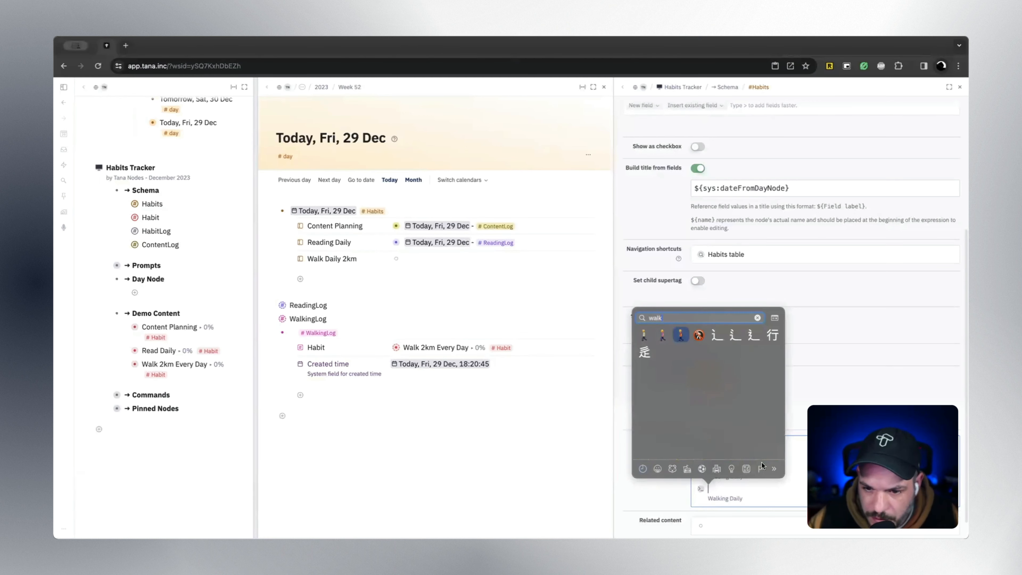
left_click(680, 355)
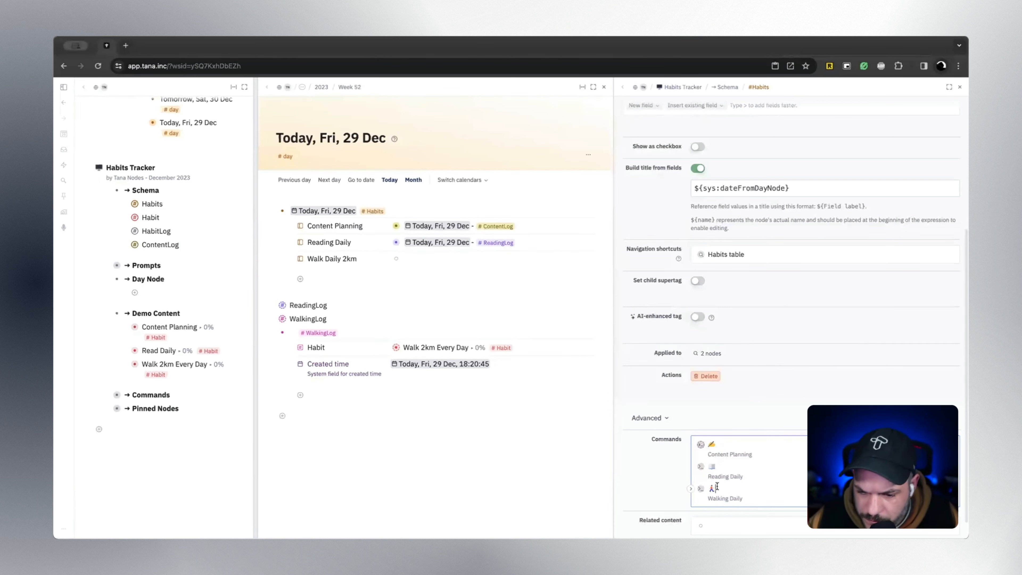
Open the Walking Daily command's Insert Tana Paste configuration and paste the copied #WalkingLog content as code below the expanded prompt
left_click(701, 489)
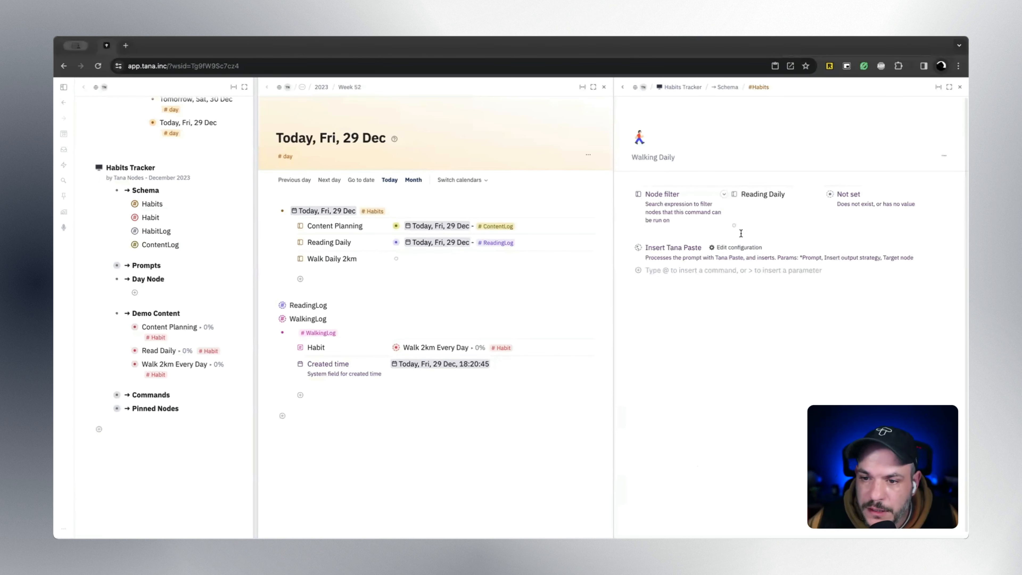
left_click(738, 247)
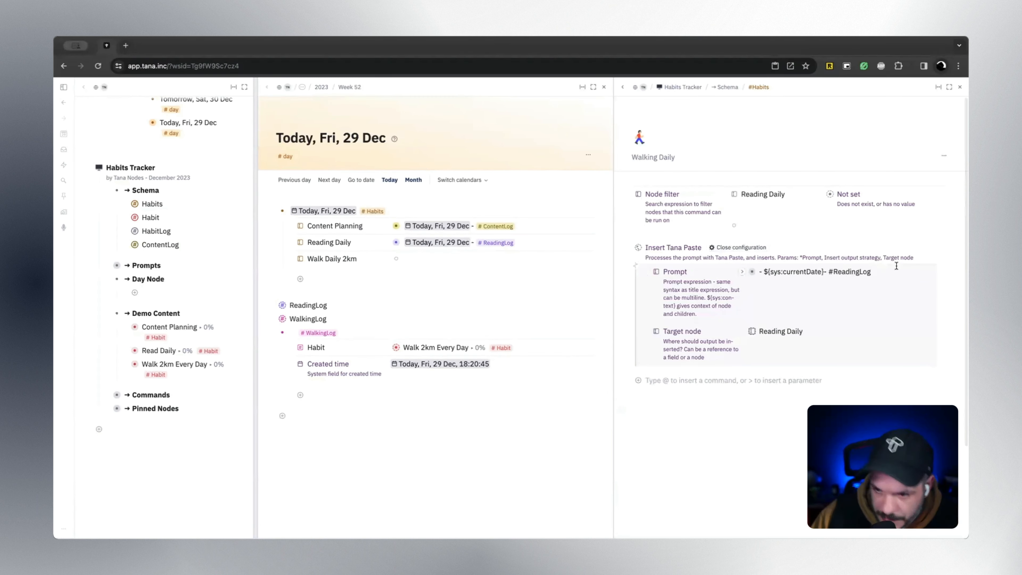
key("super+k")
type("pas")
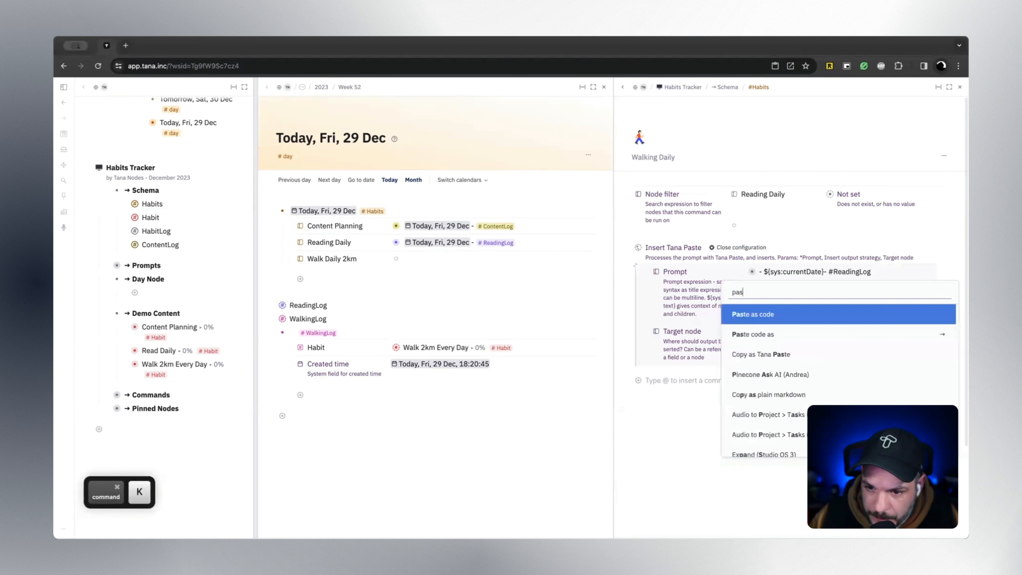
key("Return")
left_click(744, 273)
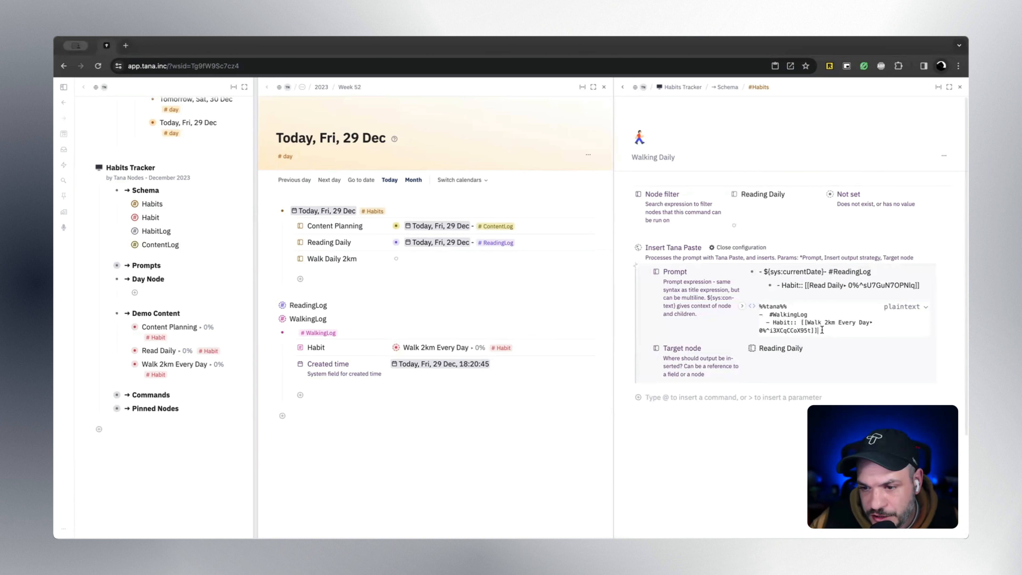
Replace the Habit reference in the Walking Daily prompt with the Walk 2km Every Day reference copied from the pasted code
left_click_drag(822, 330, 799, 322)
key("super+c")
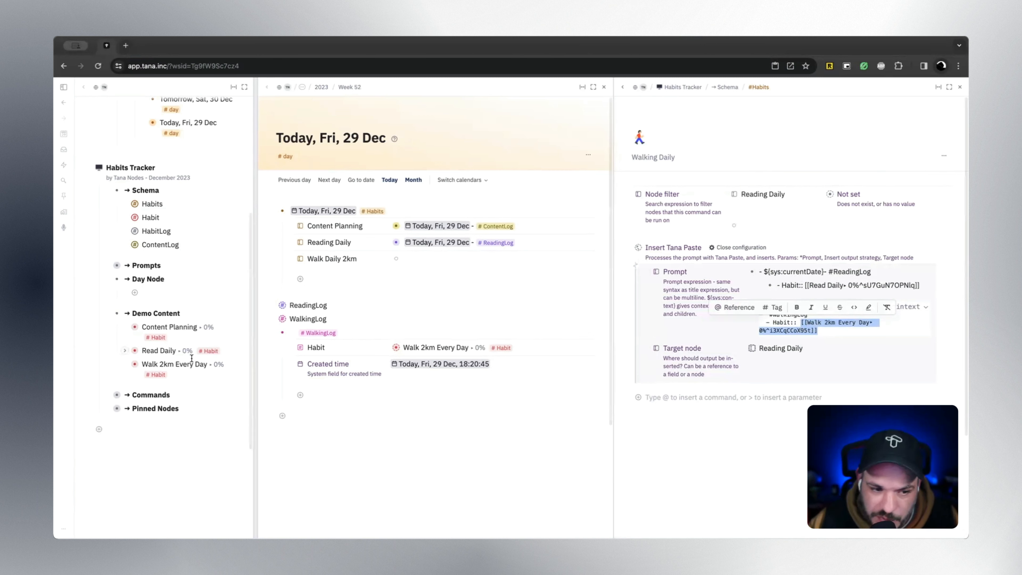
left_click_drag(805, 285, 922, 284)
key("super+v")
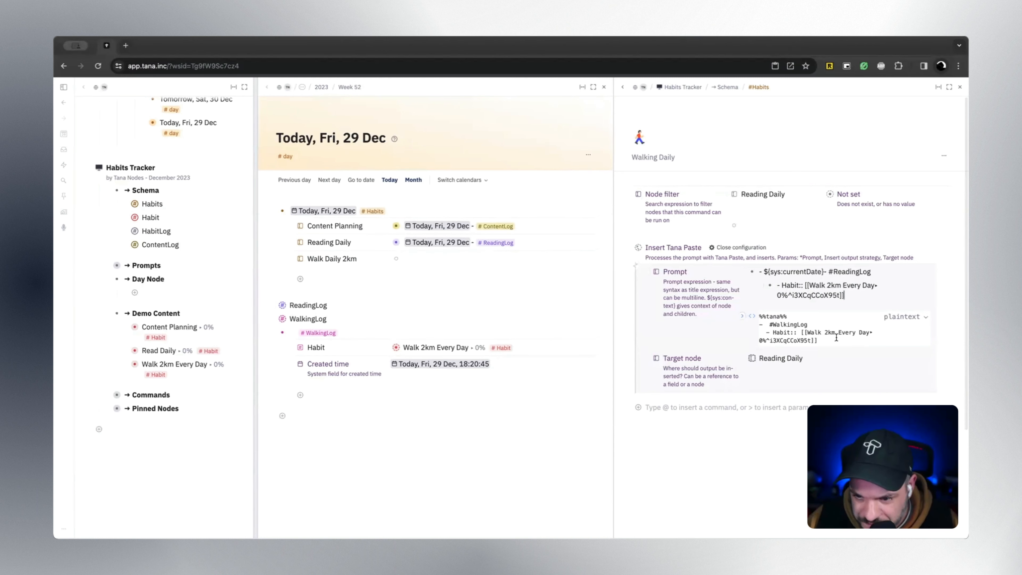
Replace the prompt's supertag with #WalkingLog and delete the pasted code block
left_click_drag(759, 316, 791, 324)
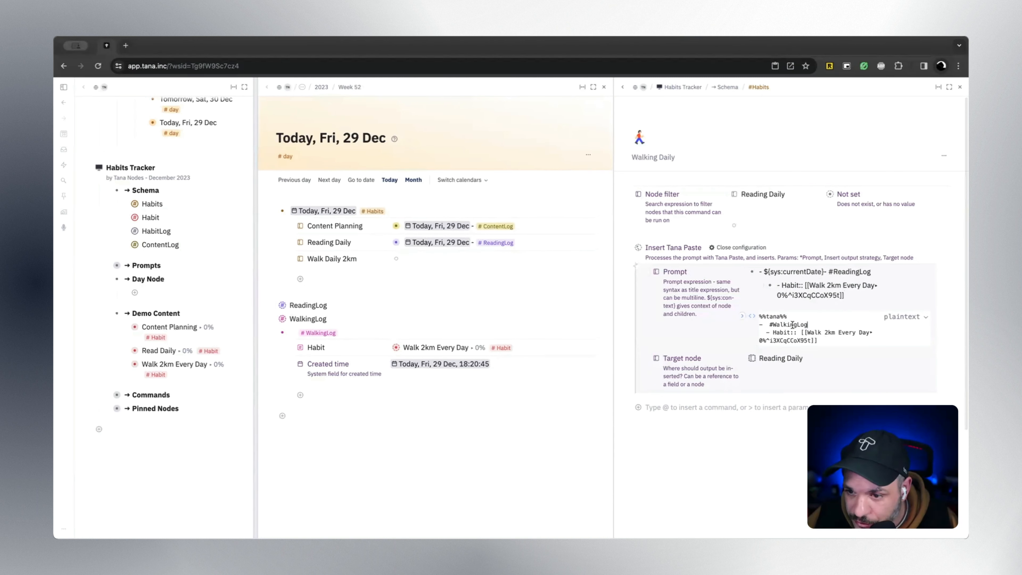
key("super+c")
double_click(856, 272)
key("super+v")
left_click_drag(847, 333, 754, 314)
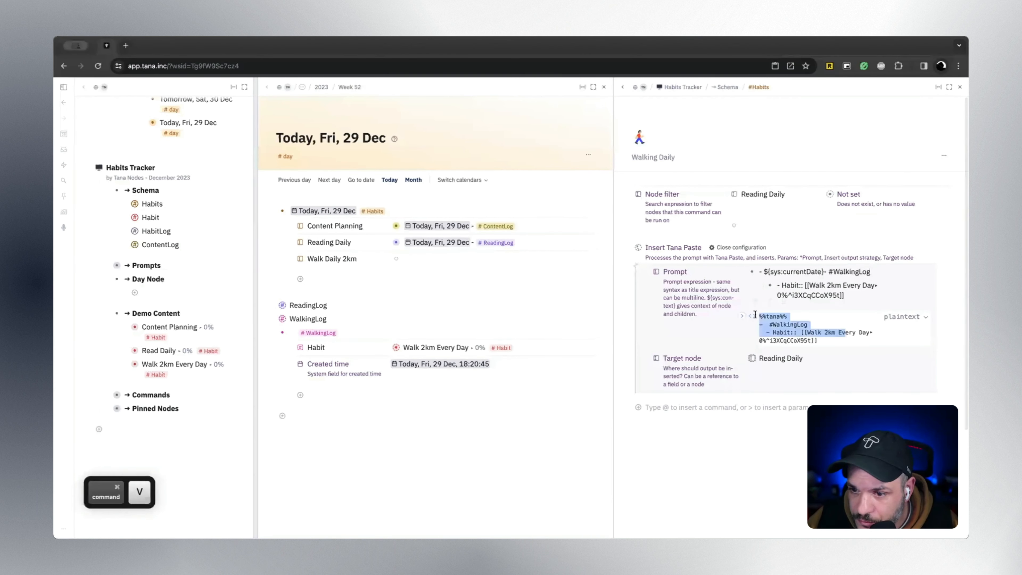
right_click(752, 318)
left_click(780, 473)
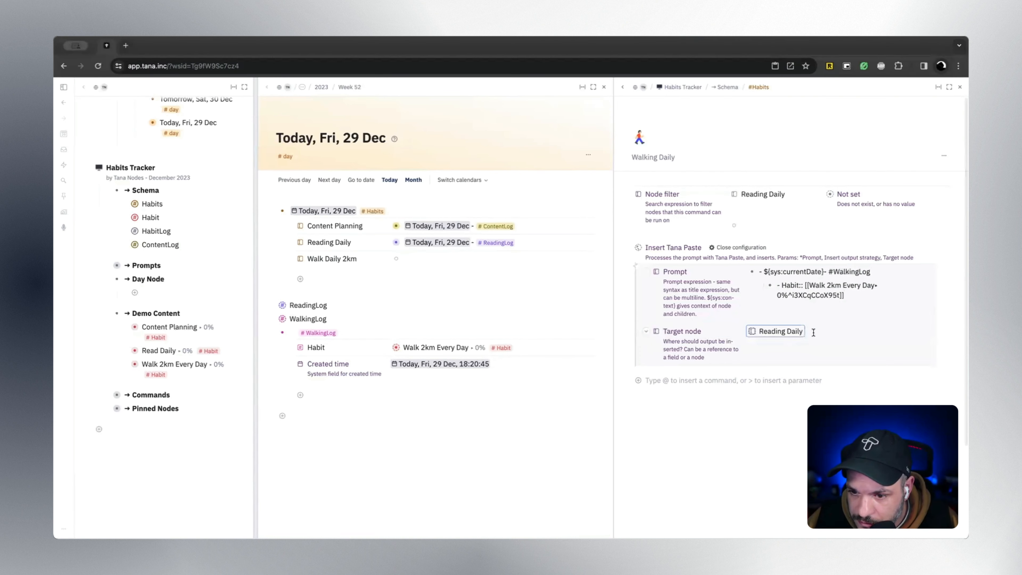
Set both the node filter's field and the target node of the Walking Daily command to the Walk Daily 2km field
left_click(326, 259)
key("super+c")
left_click(802, 194)
key("BackSpace")
key("super+v")
left_click(810, 334)
key("BackSpace")
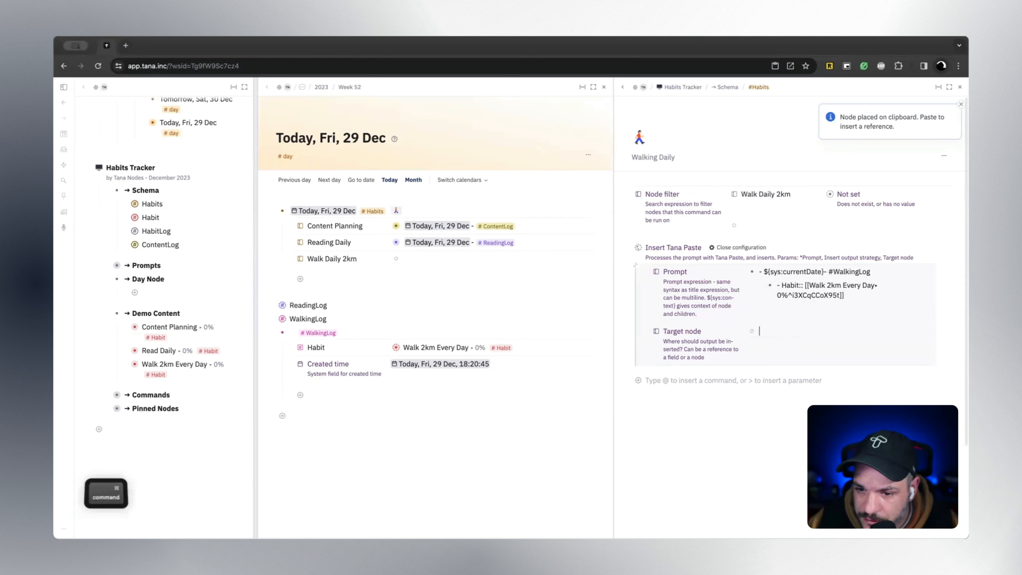
key("super+v")
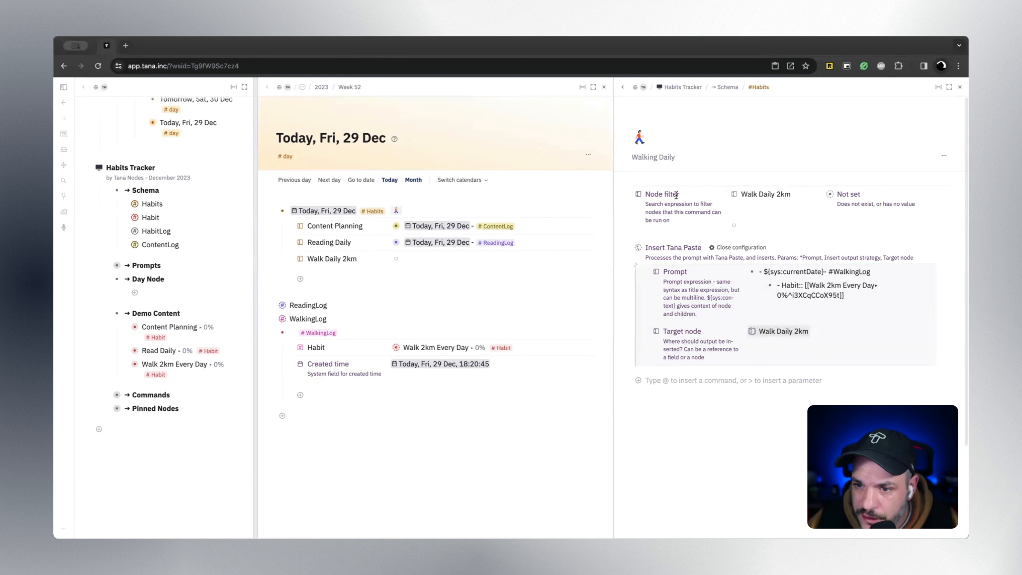
Run the walking command on today's #Habits node and check the created log and the Walk 2km Every Day habit's Habit Logs
left_click(397, 210)
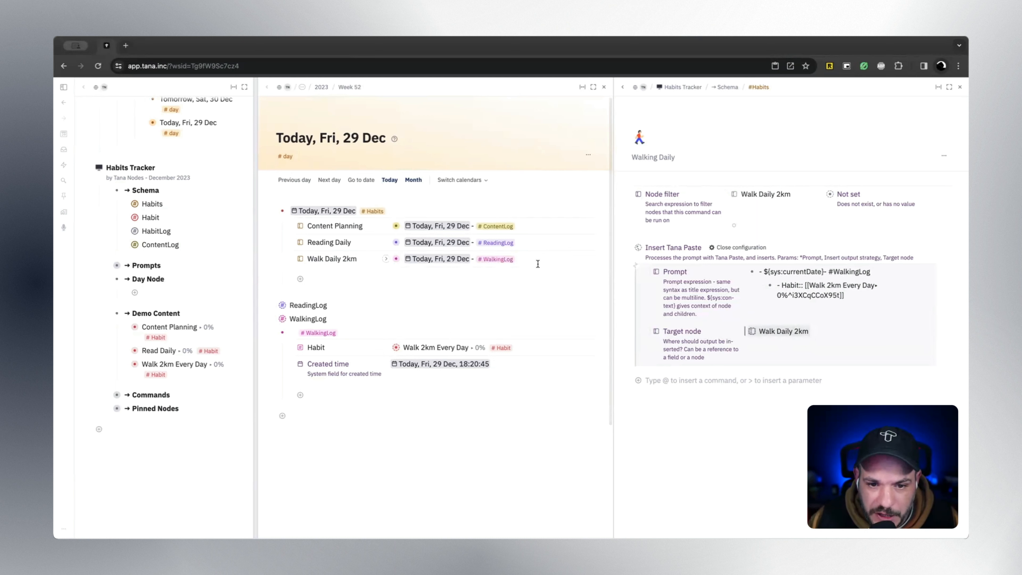
left_click(385, 259)
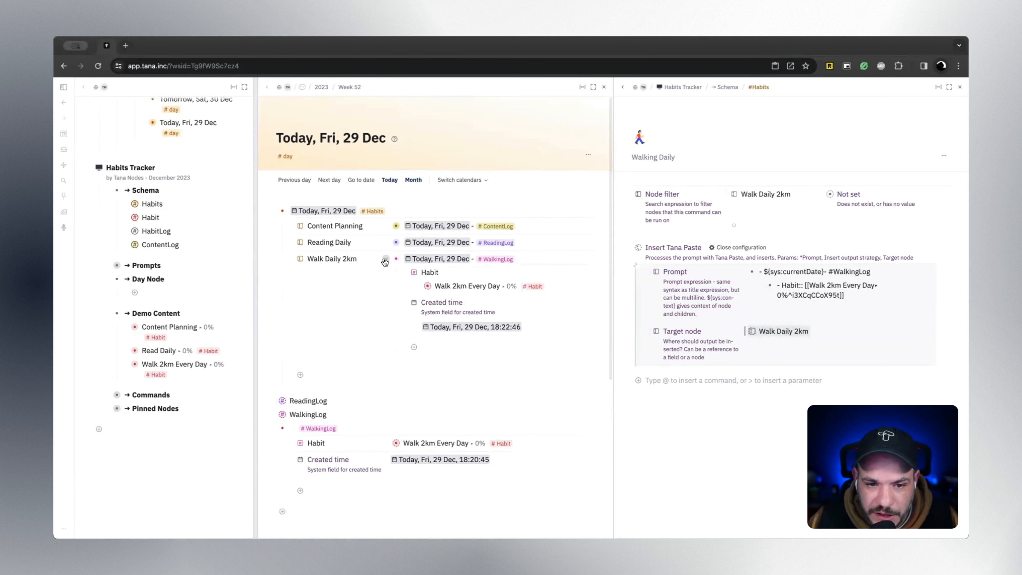
left_click(385, 259)
left_click(124, 364)
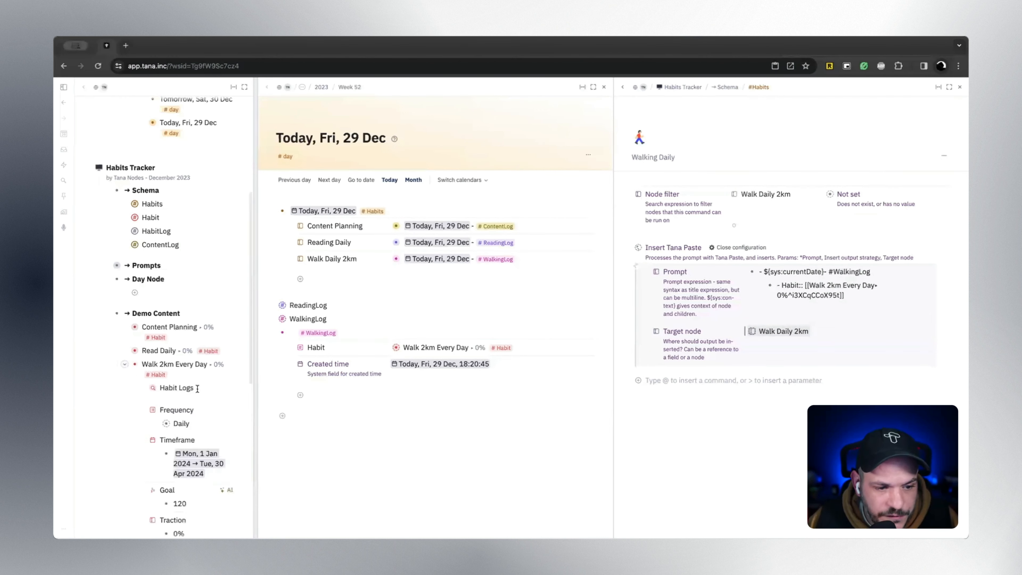
left_click(143, 387)
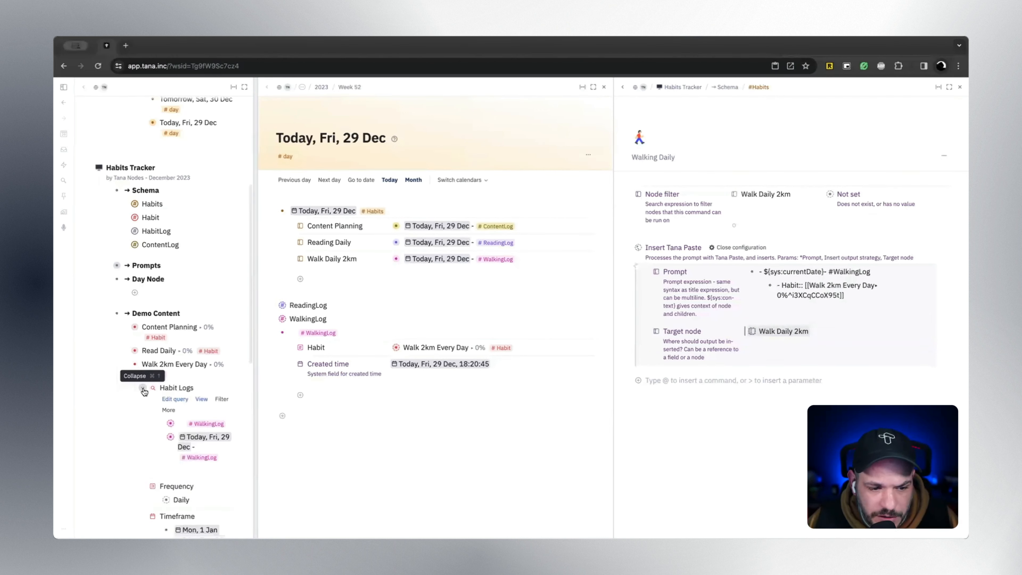
Delete the untitled sample #WalkingLog node from today's page, review the Habit Logs and collapse the Walk 2km Every Day habit
right_click(282, 334)
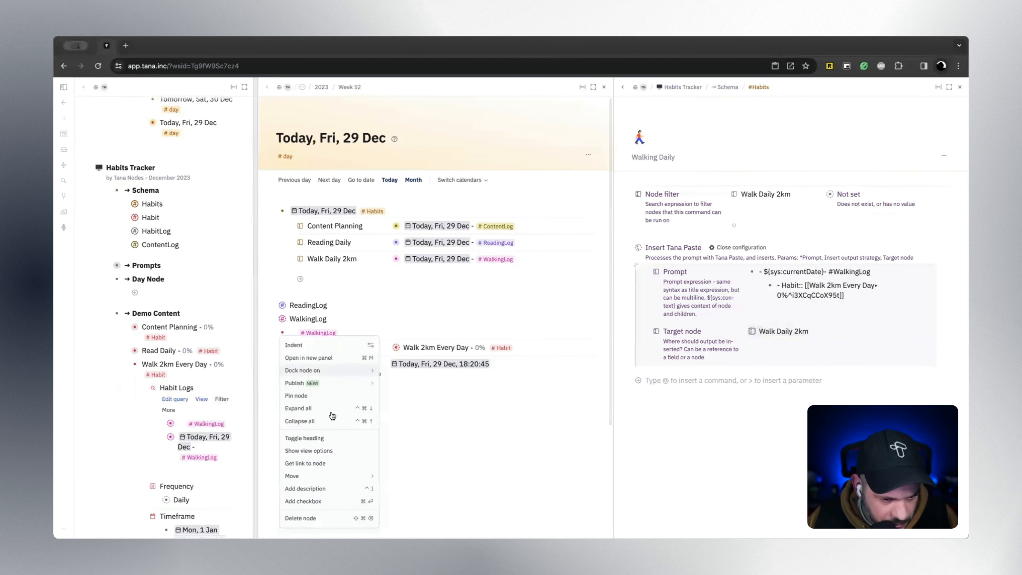
left_click(317, 521)
left_click_drag(255, 388, 502, 378)
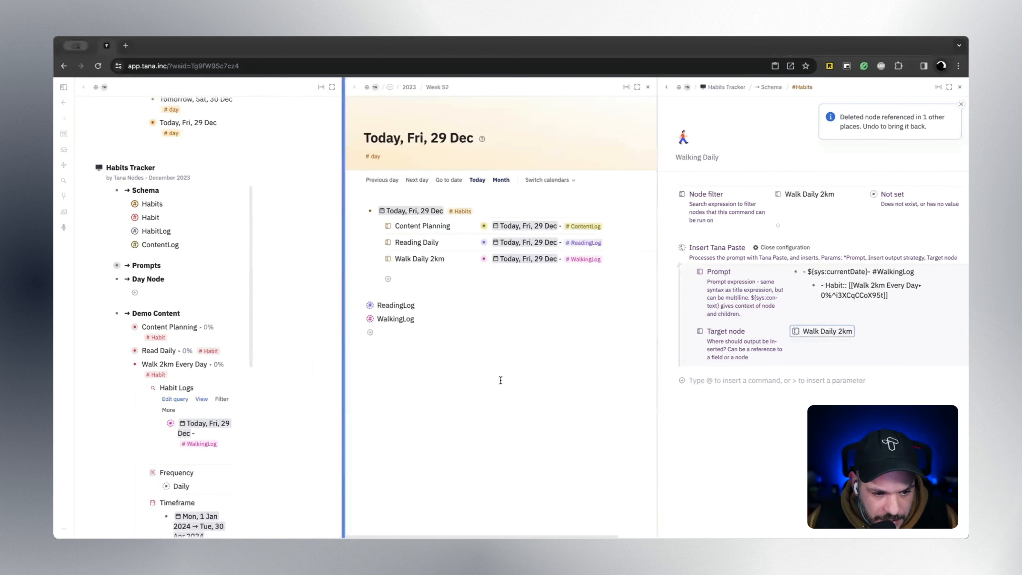
scroll(177, 302, "down", 2)
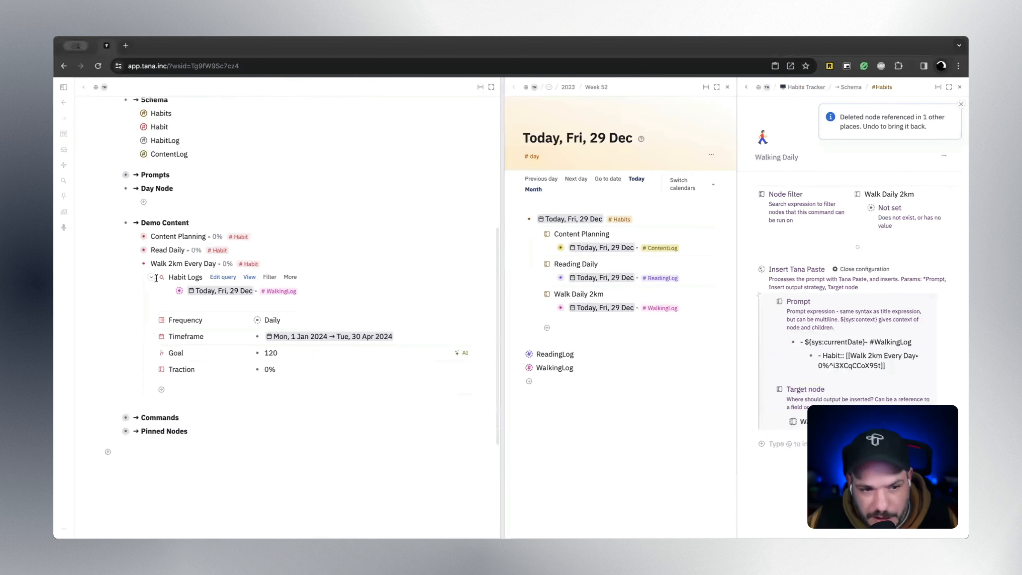
left_click(152, 277)
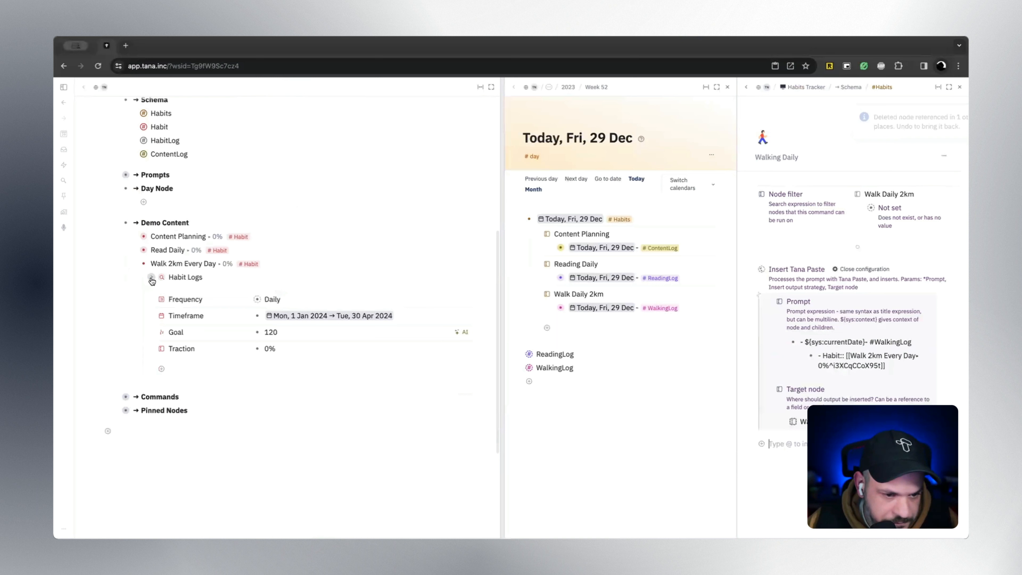
left_click(135, 265)
Close the Walking Daily command and open the #Habit supertag's configuration with its advanced settings expanded
left_click_drag(499, 232, 346, 232)
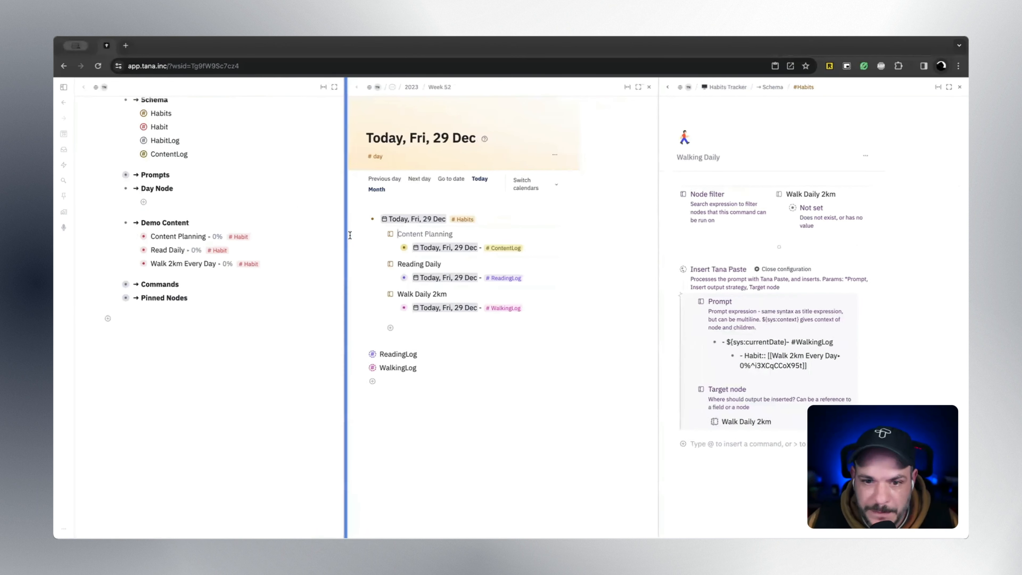
left_click(959, 87)
left_click_drag(657, 242, 451, 234)
left_click(217, 236)
left_click(231, 238)
left_click(242, 250)
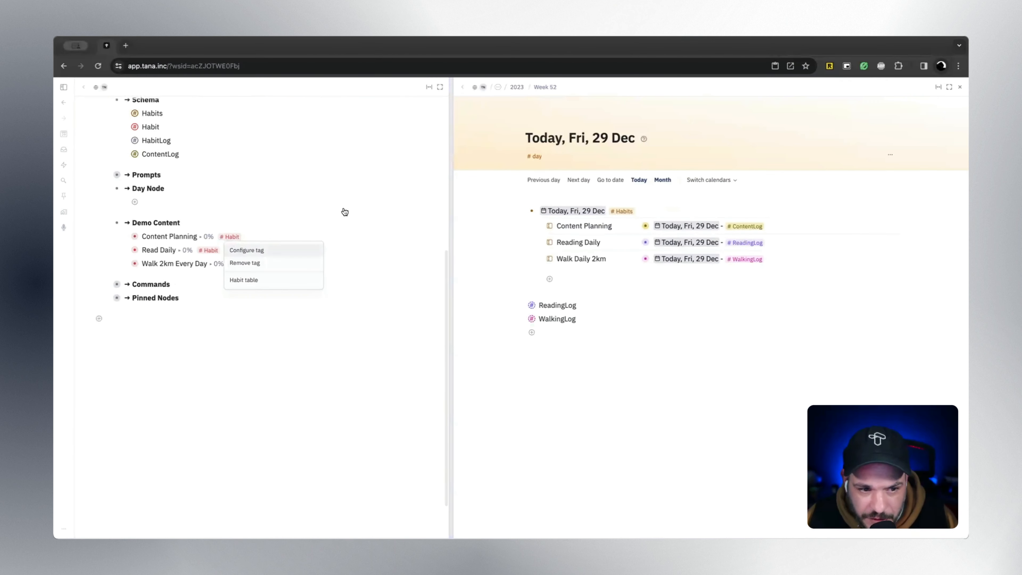
scroll(431, 474, "down", 3)
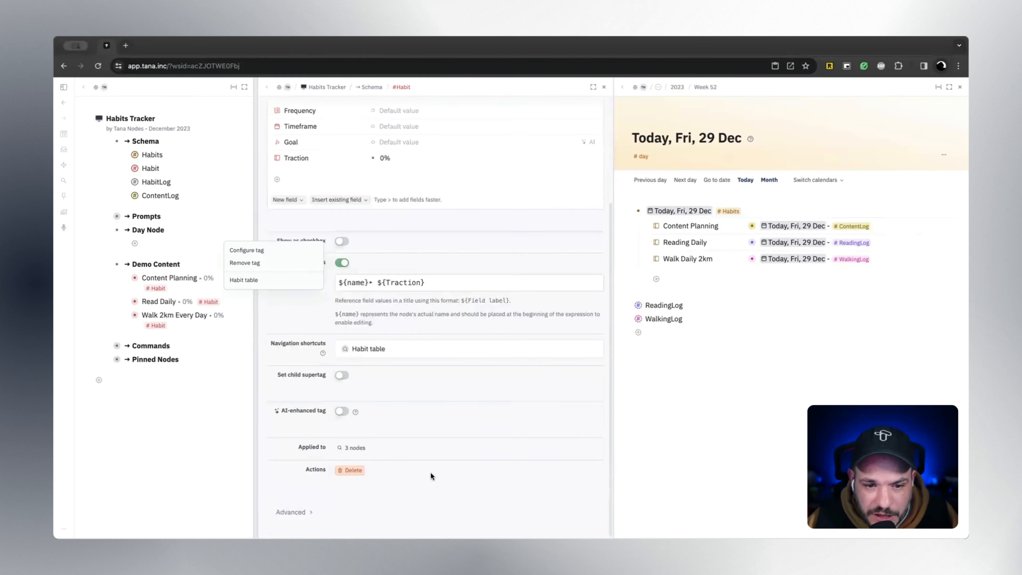
left_click(308, 512)
left_click(309, 513)
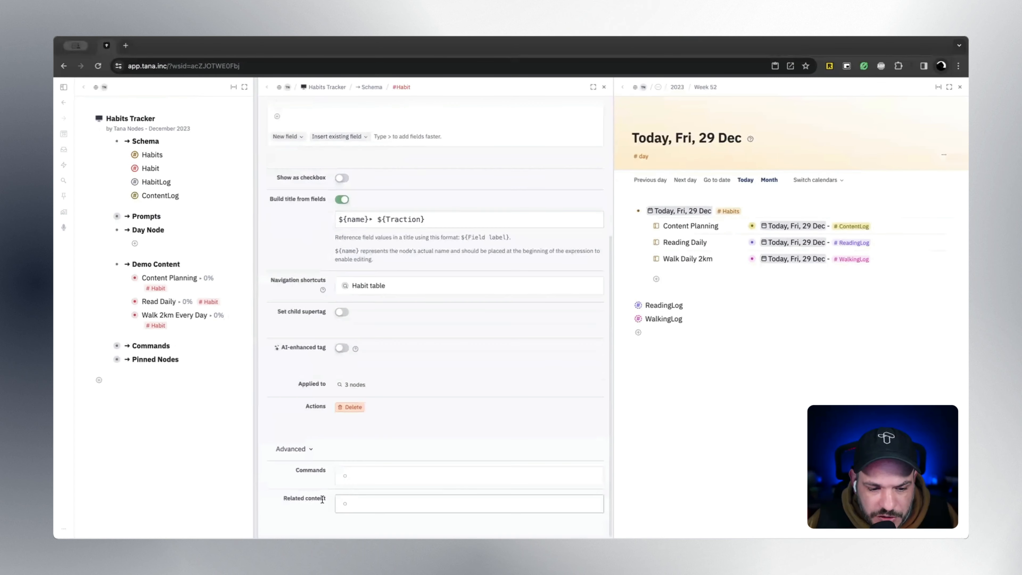
Add a command node named Traction to the #Habit supertag and open it
left_click(353, 475)
type("Tra")
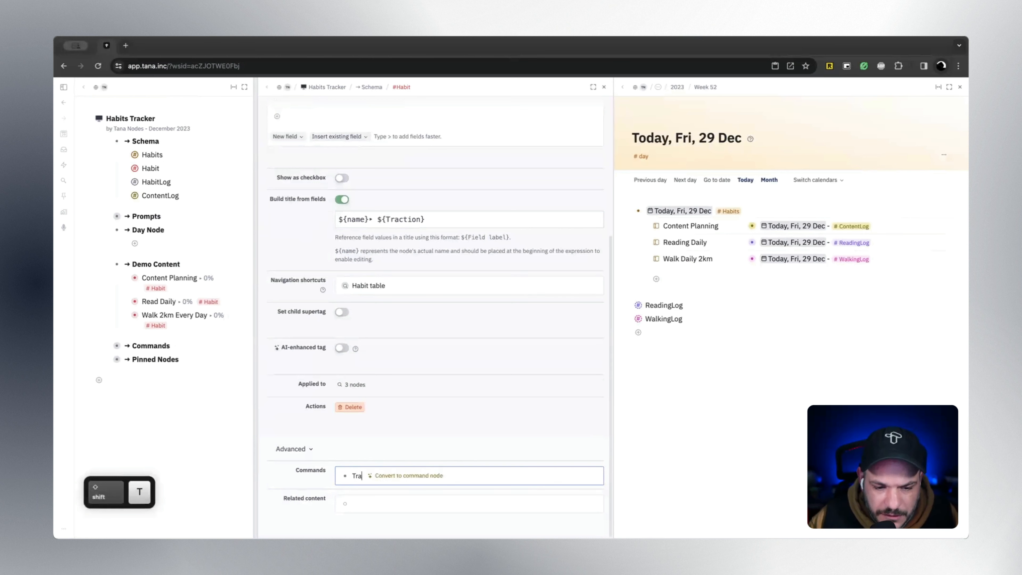
type("ction")
left_click(406, 476)
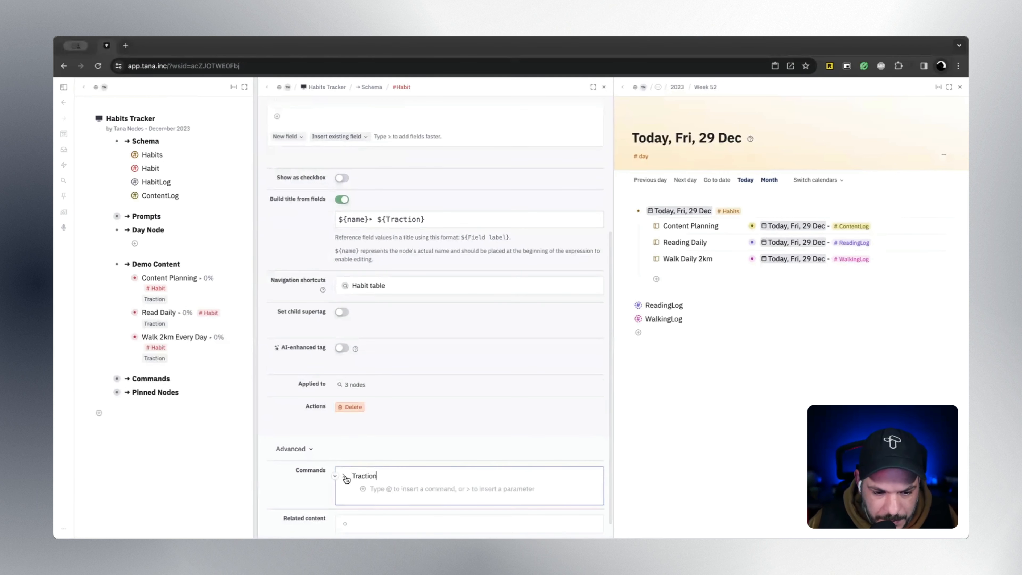
left_click(345, 477)
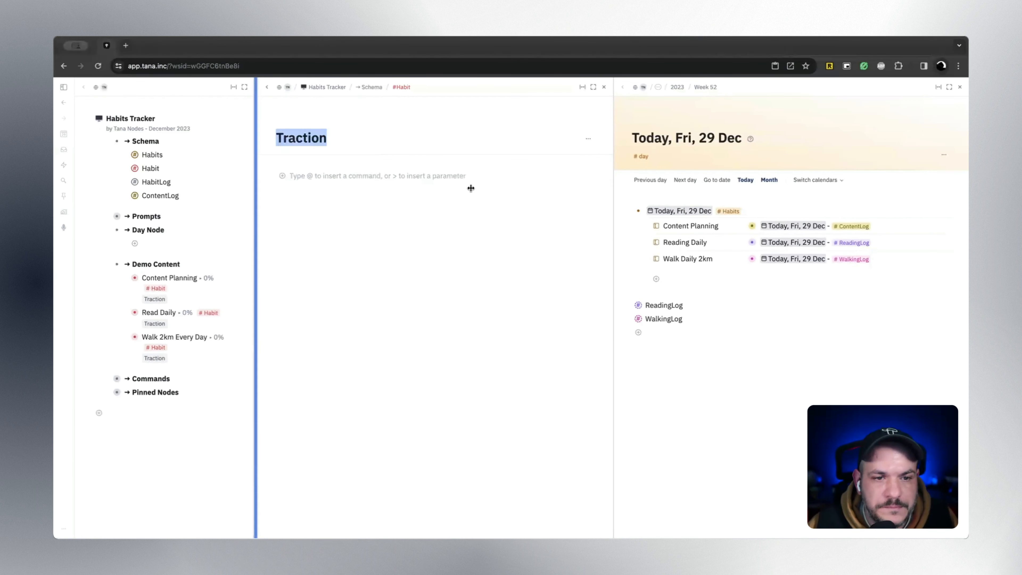
Close today's page, make room for the Traction command and insert the Ask AI system command in it
left_click_drag(256, 192, 456, 214)
left_click(961, 89)
left_click_drag(714, 178, 650, 177)
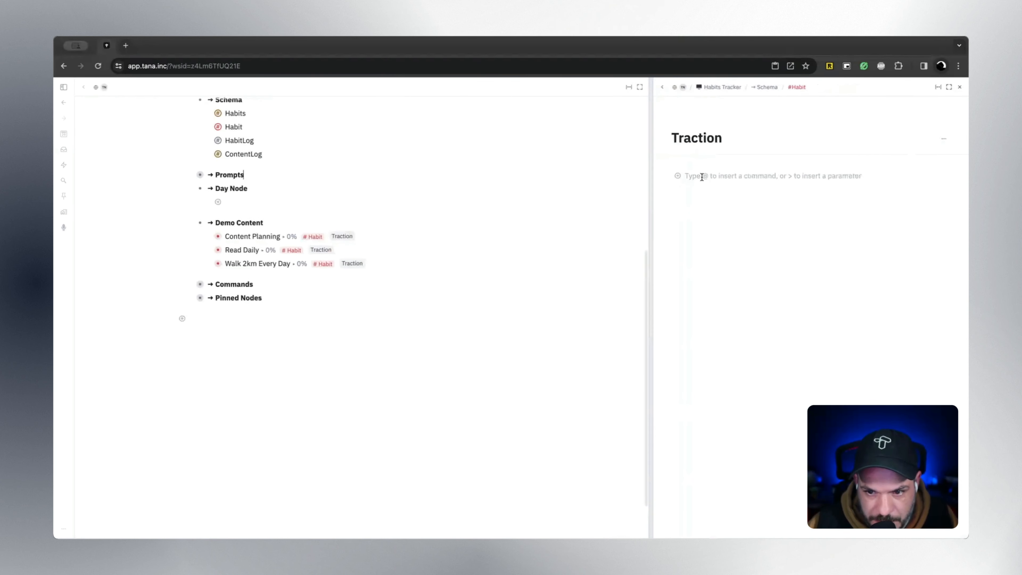
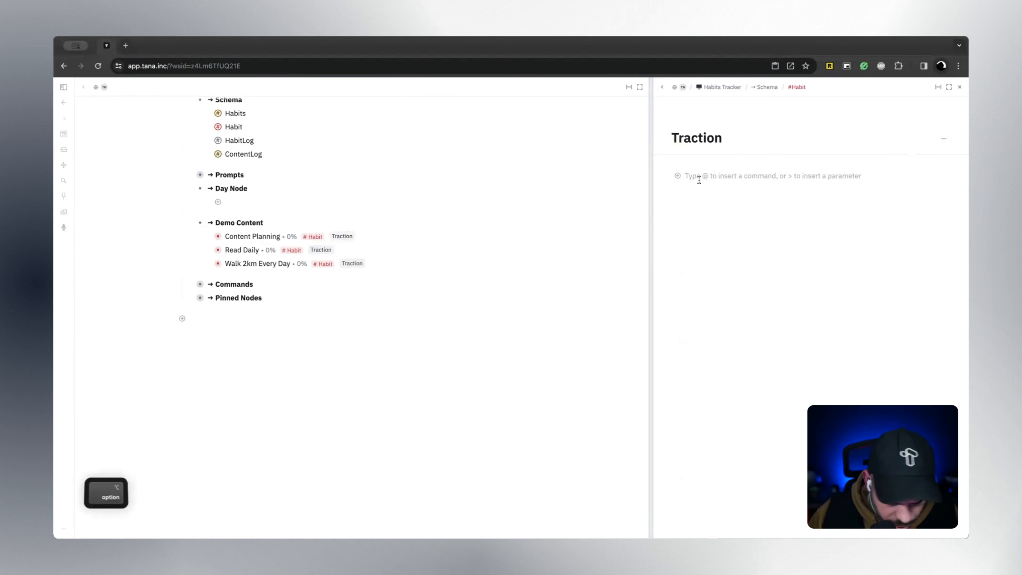
key("alt")
type("@ask")
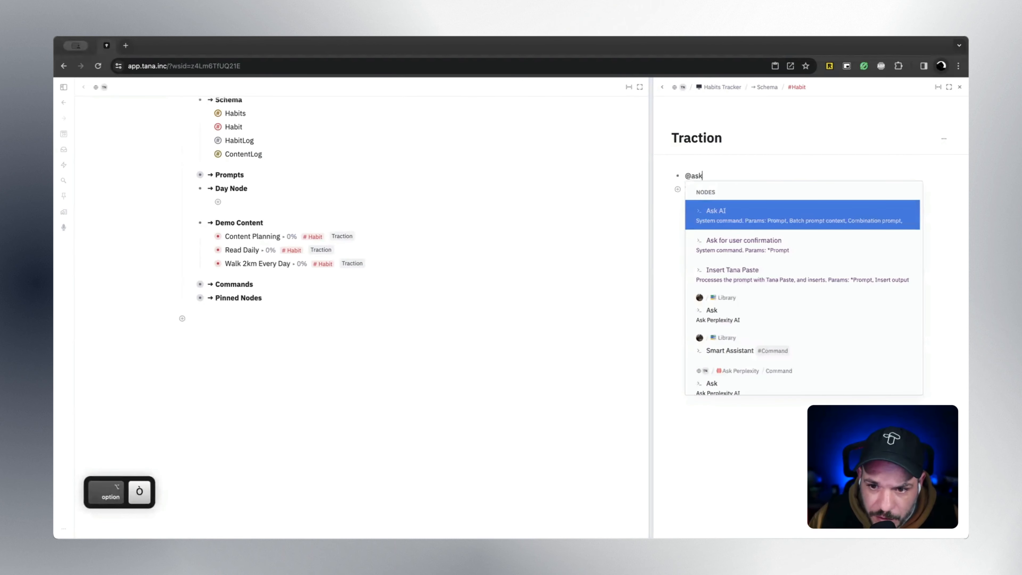
key("Return")
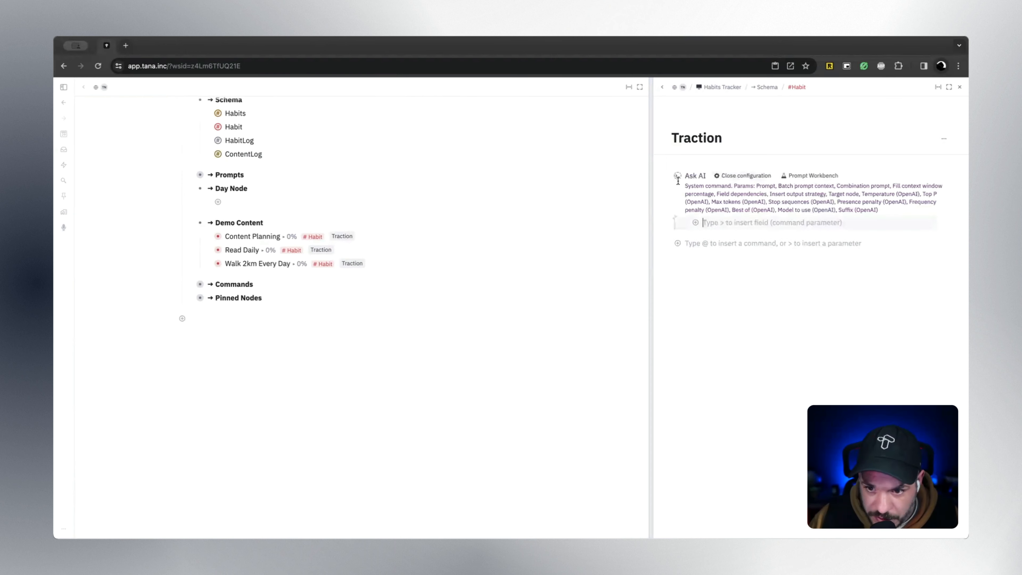
Widen the Traction command's panel and begin inserting a parameter field starting with P under Ask AI
left_click_drag(649, 182, 600, 183)
type(">P")
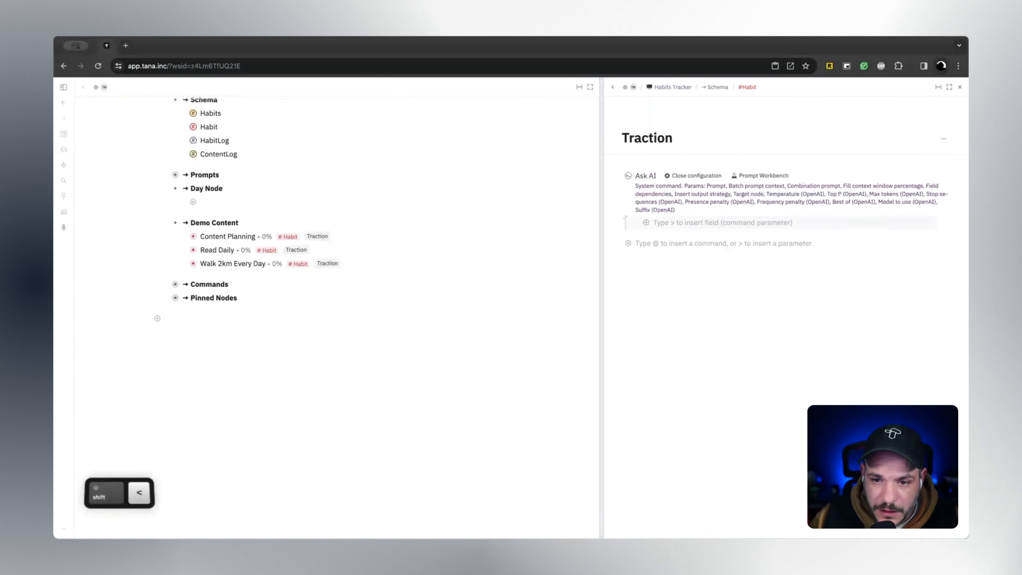
Add the Prompt parameter to the Traction command's Ask AI configuration and open its Prompt Workbench
type("rompt")
key("Return")
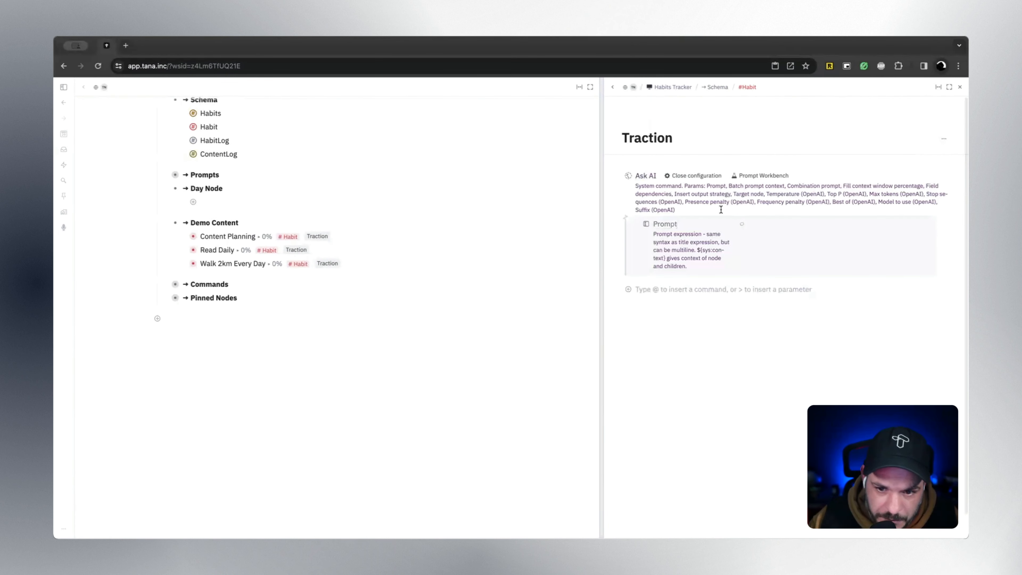
left_click(757, 176)
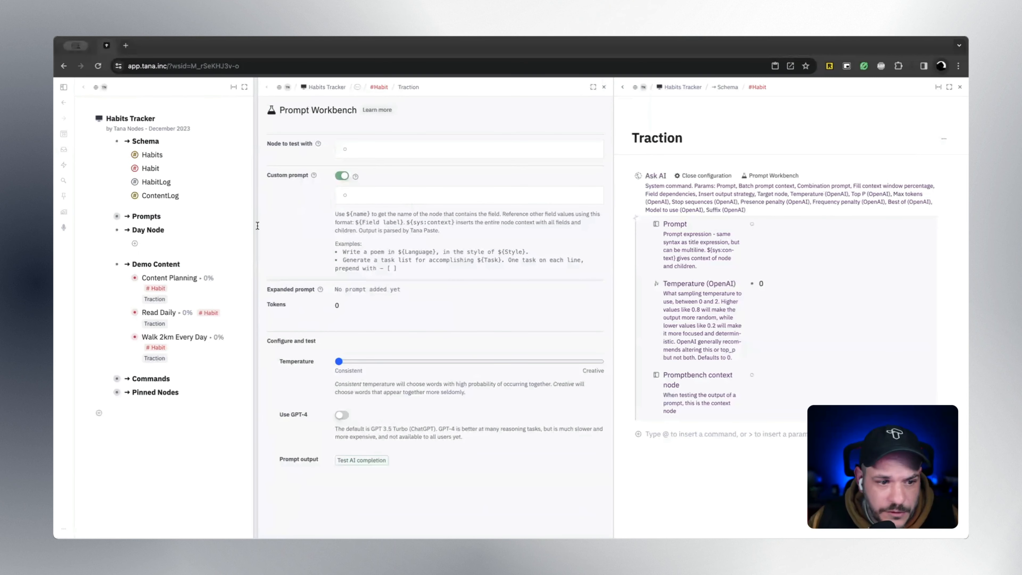
Widen the Habits Tracker outline pane and set a reference to Content Planning as the node to test with
left_click_drag(252, 228, 359, 229)
left_click(165, 257)
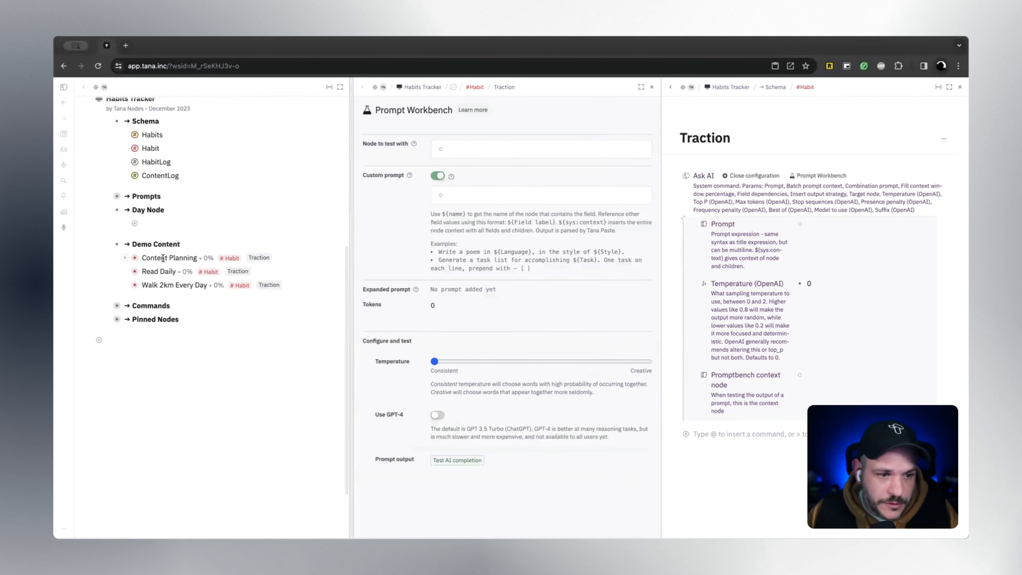
key("super+c")
left_click(486, 147)
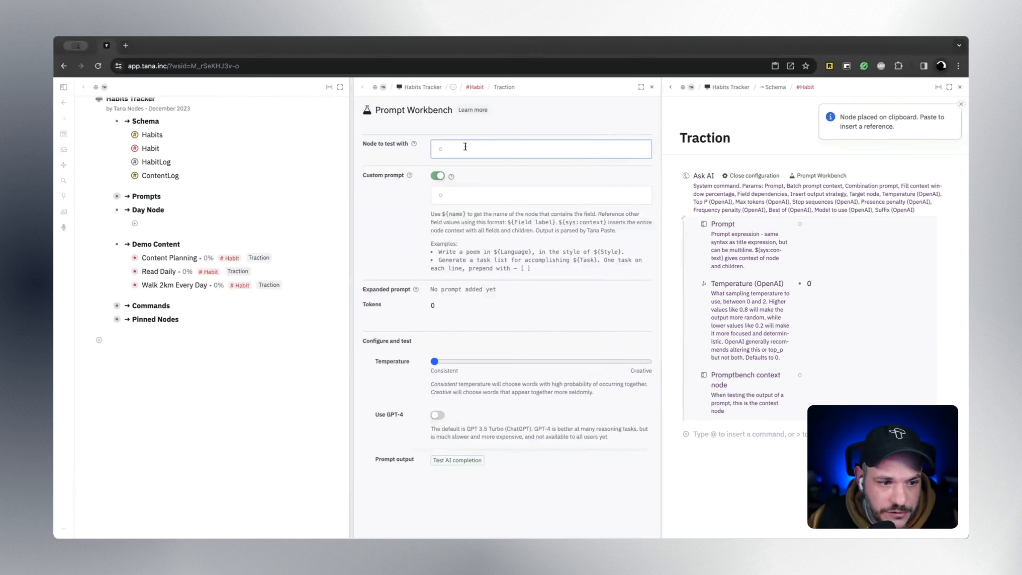
left_click(453, 149, "super")
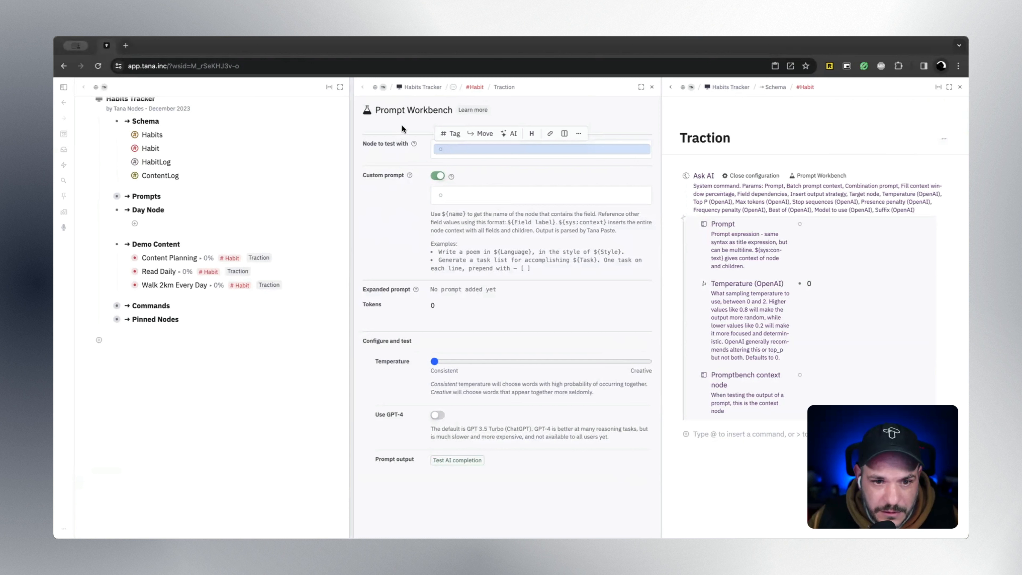
left_click(472, 147)
key("super+v")
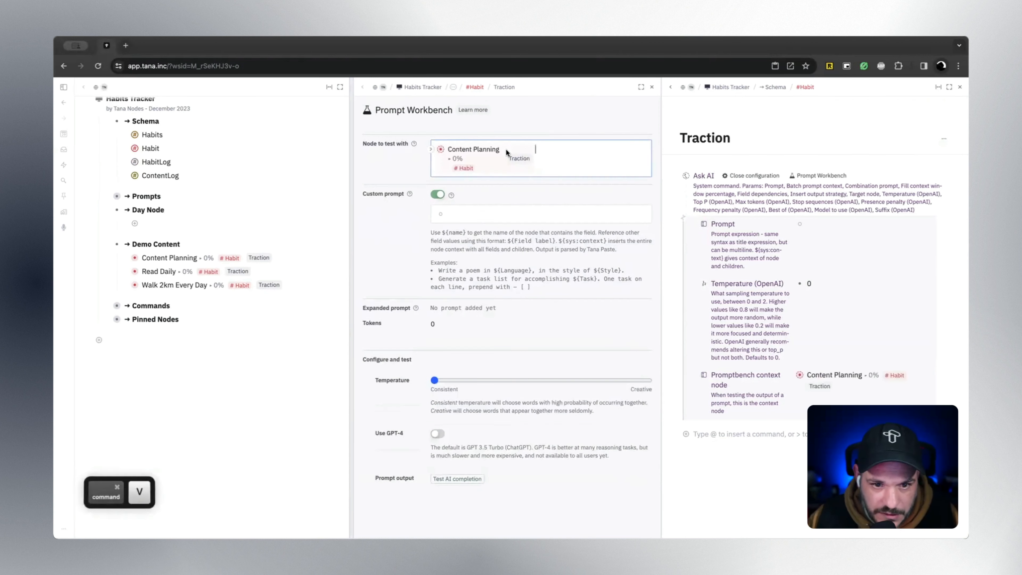
Copy the opening instruction paragraph from the existing Traction command's prompt under Commands into the workbench's custom prompt
left_click(464, 214)
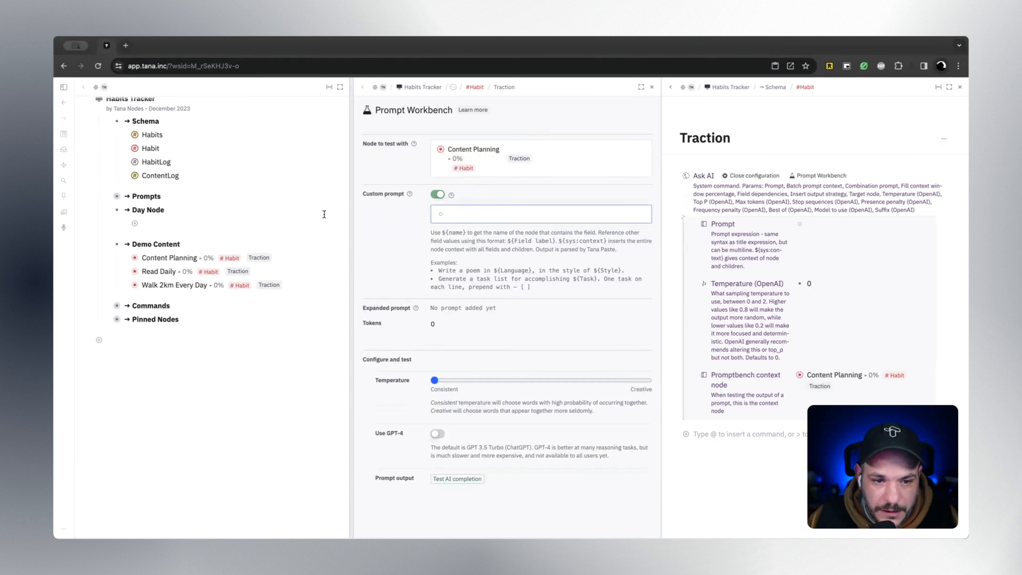
scroll(120, 306, "down", 2)
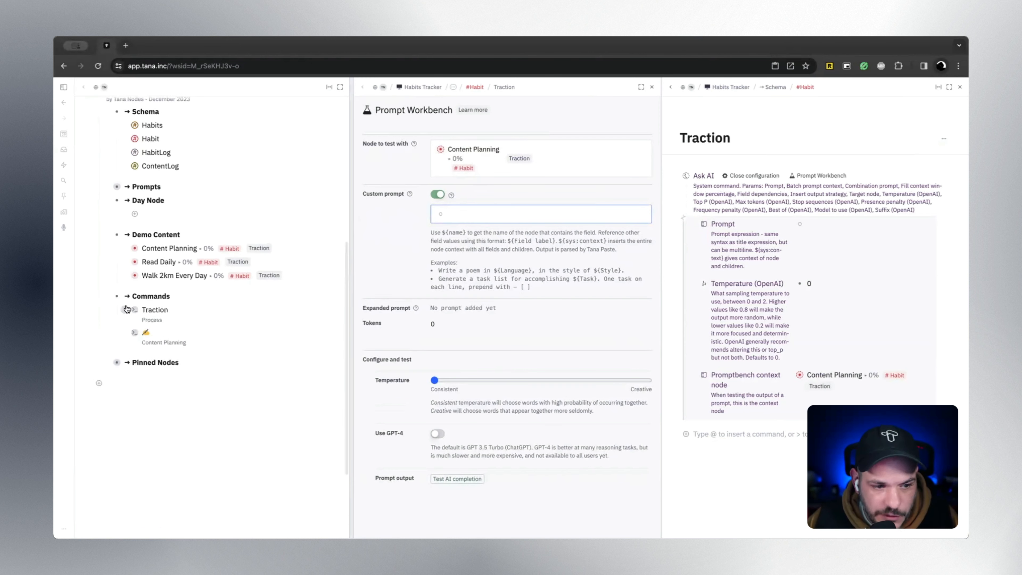
left_click(134, 308)
left_click(210, 316)
scroll(211, 314, "down", 5)
triple_click(212, 312)
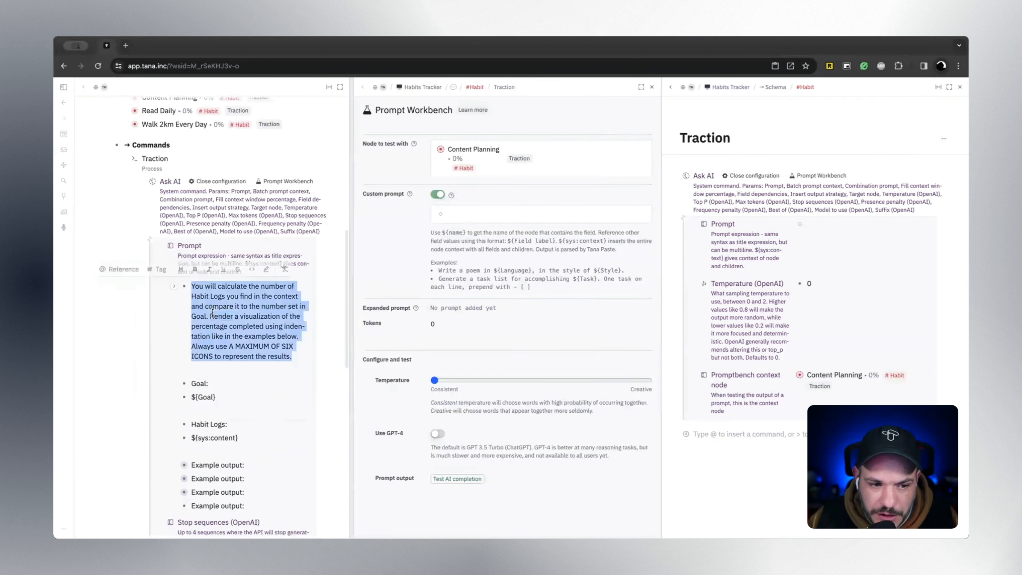
key("cmd+c")
scroll(213, 312, "up", 3)
left_click(460, 215)
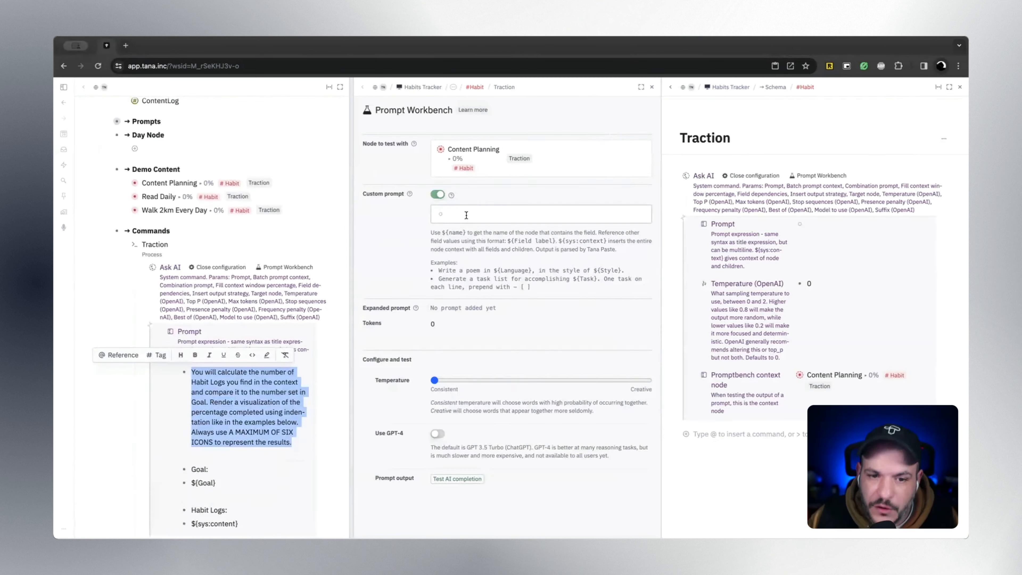
key("super+v")
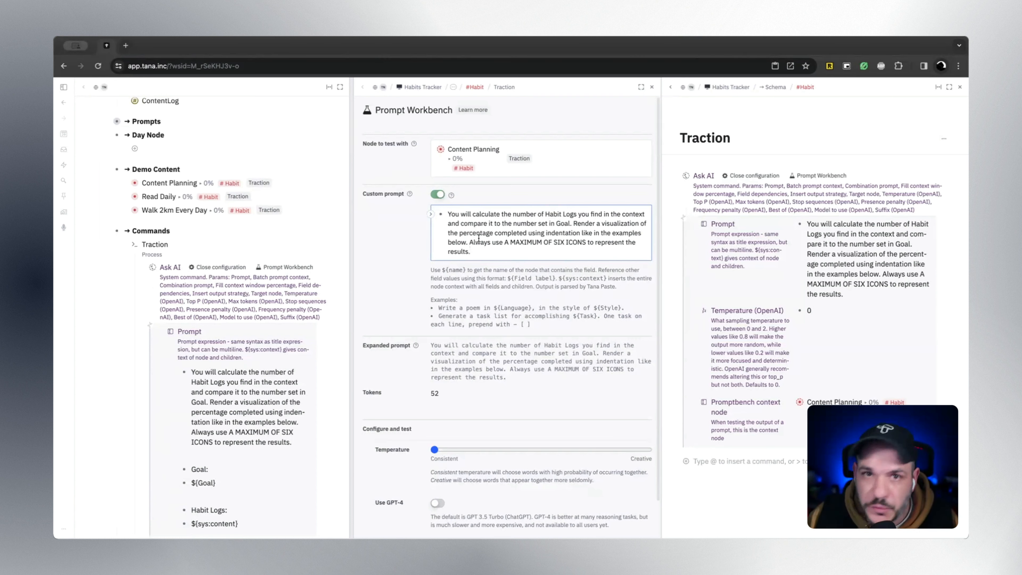
scroll(160, 360, "down", 10)
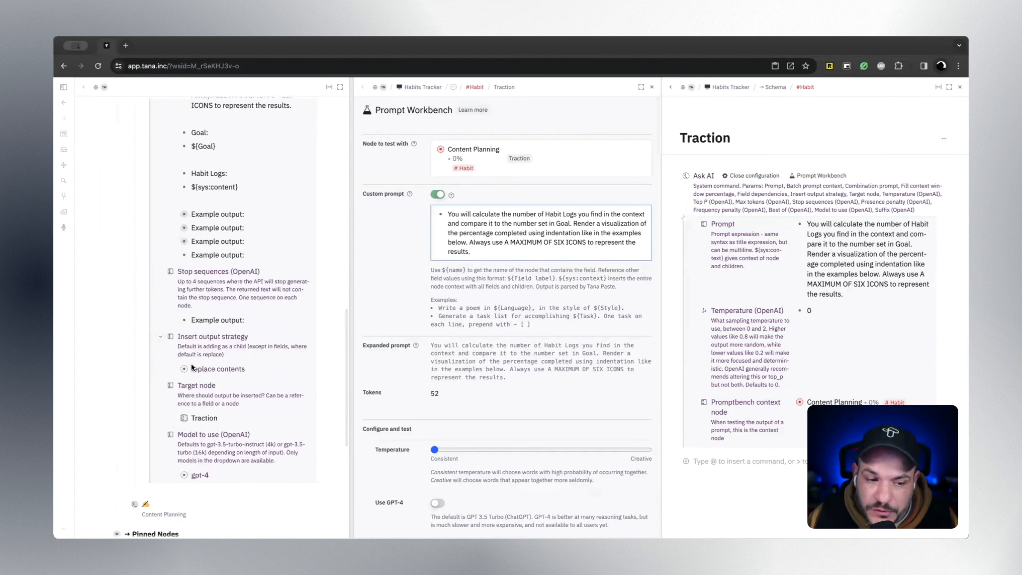
scroll(205, 279, "up", 5)
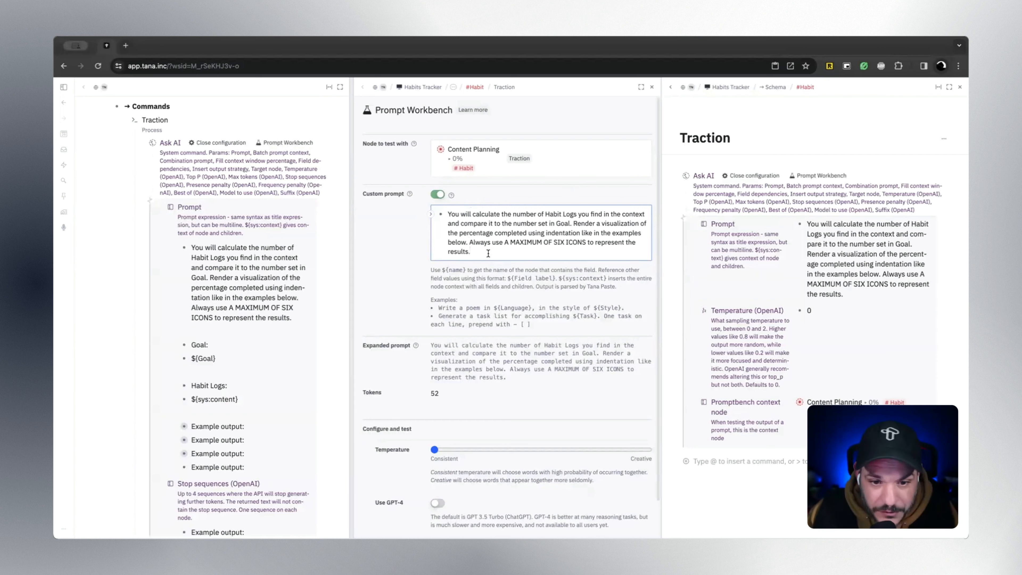
left_click_drag(505, 242, 582, 240)
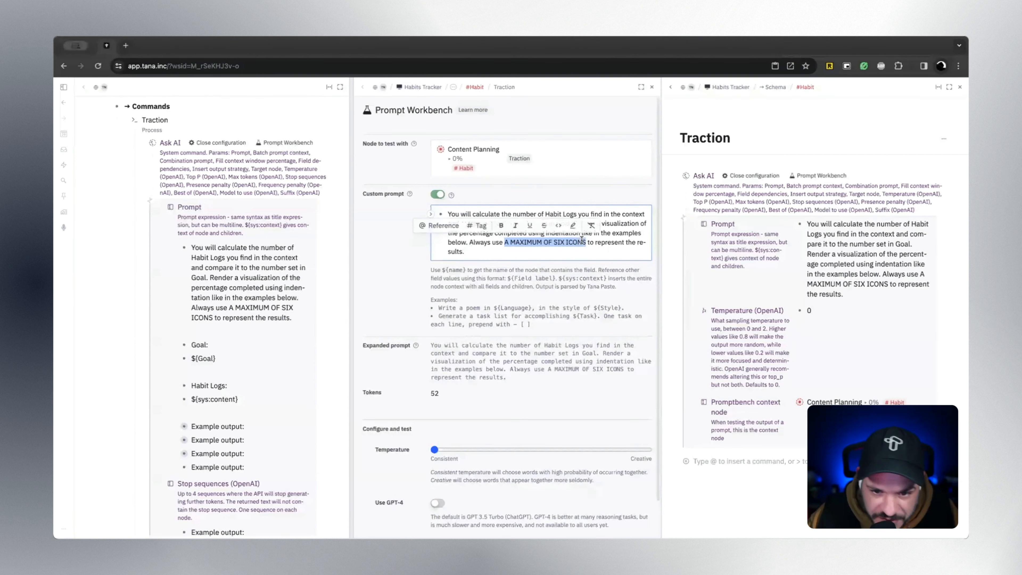
left_click(582, 241)
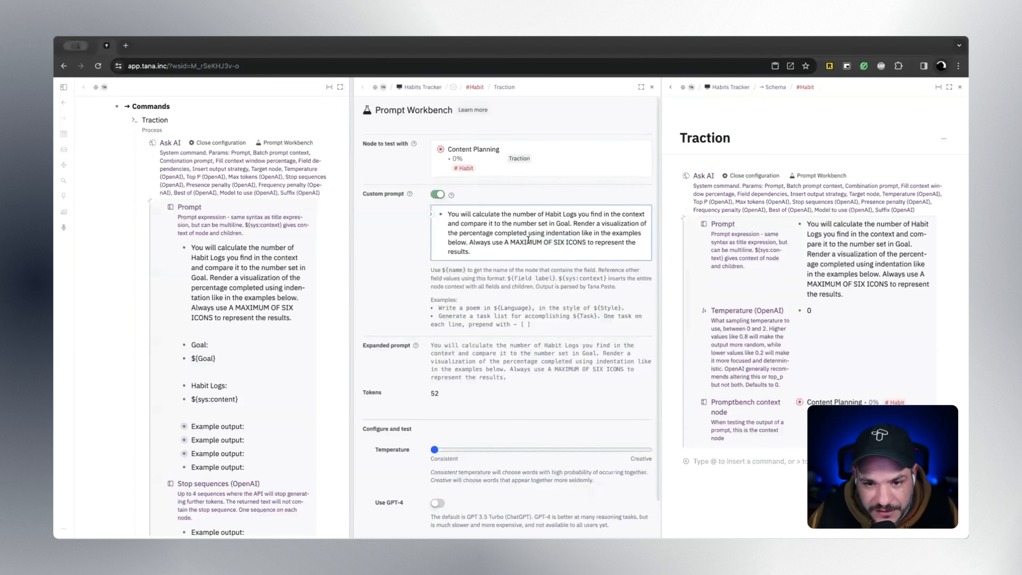
Add a "Goal:" section below the instruction in the custom prompt, followed by the ${Goal} field reference
left_click(486, 251)
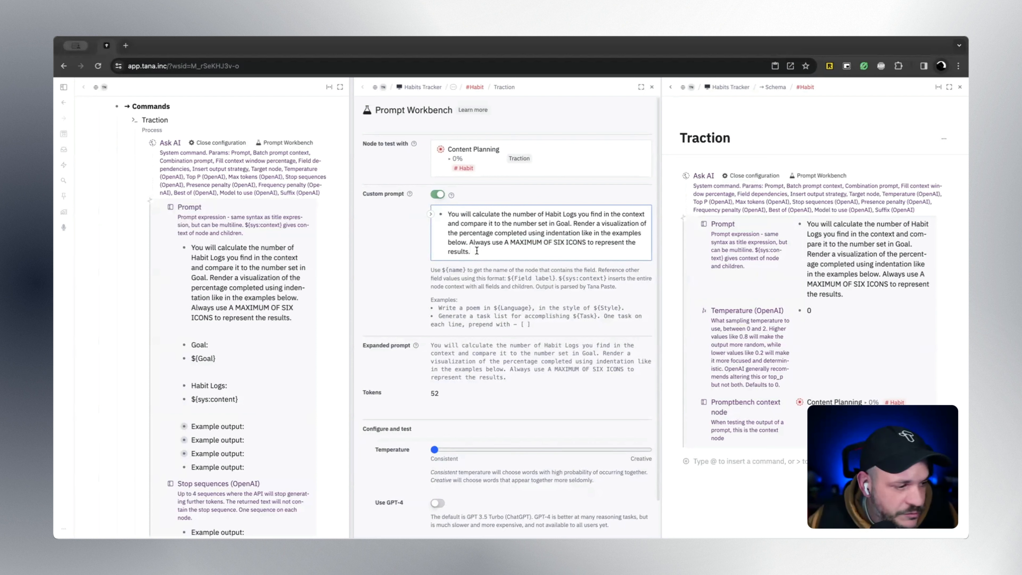
left_click(475, 251)
left_click(474, 252)
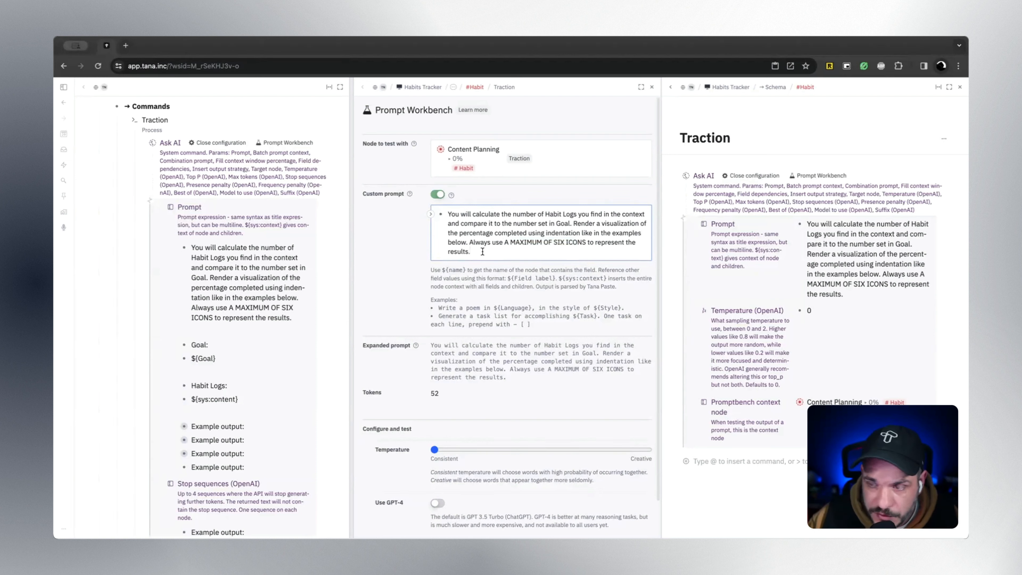
key("Return")
key("Return")
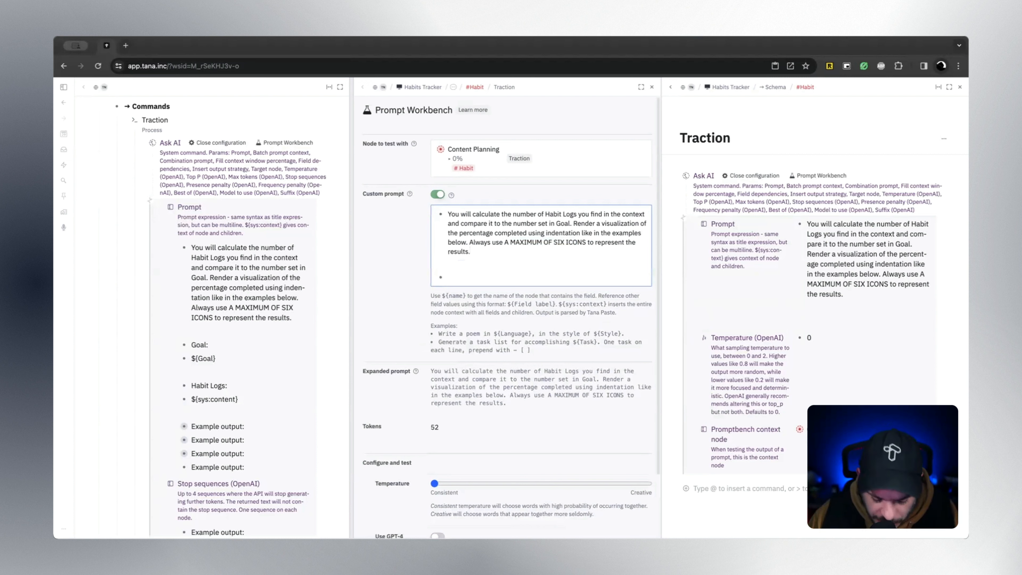
type("Goal:")
key("Return")
type("${")
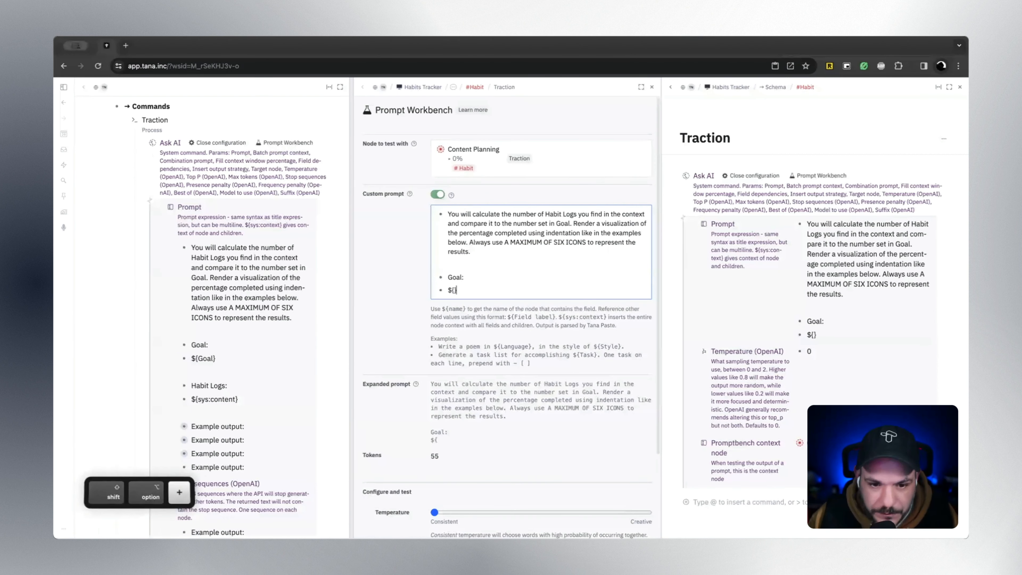
type("Goal")
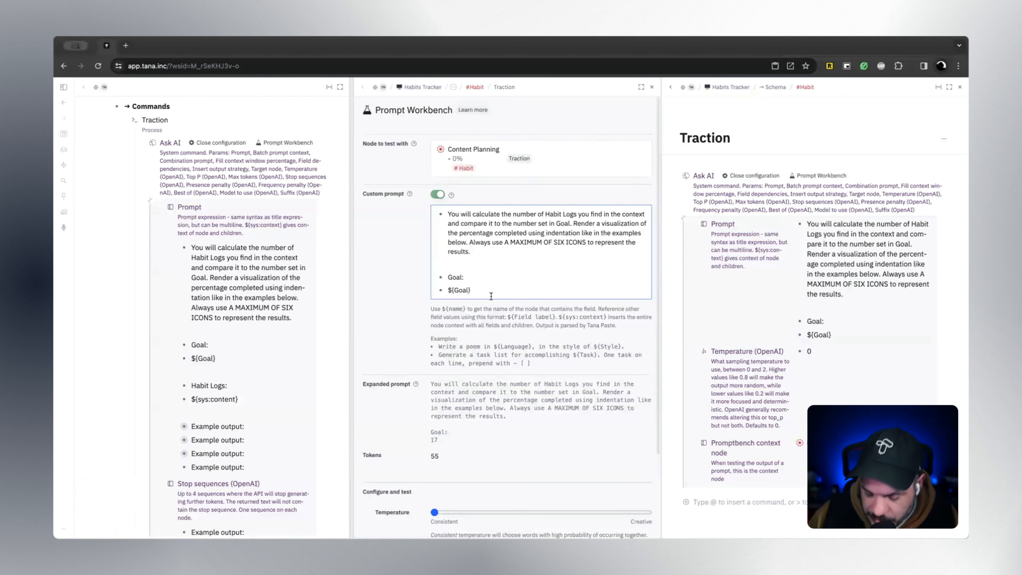
Add a "Habit Logs:" section below the goal in the custom prompt, followed by the ${sys:content} reference
key("Return")
key("Return")
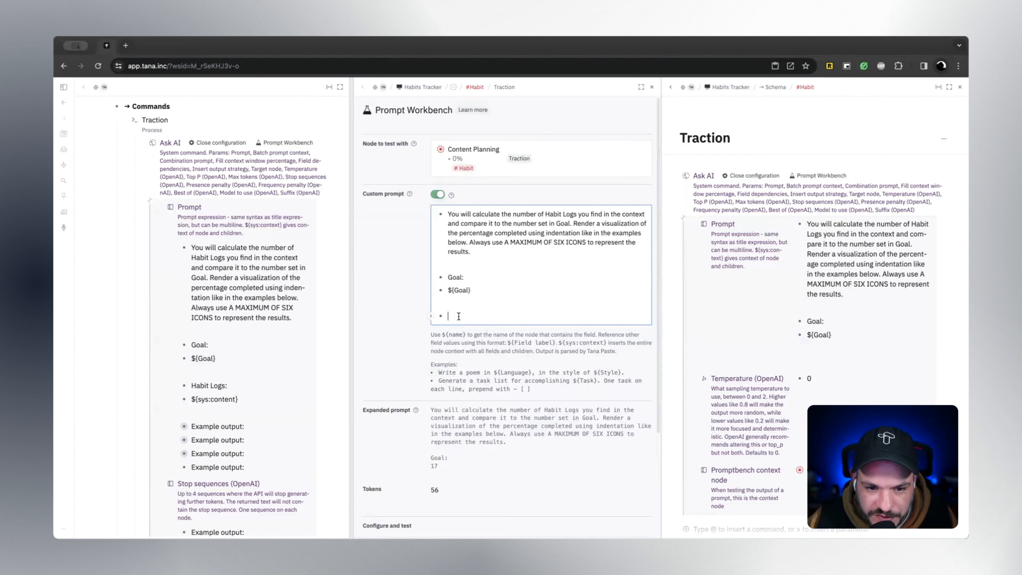
type("Habit")
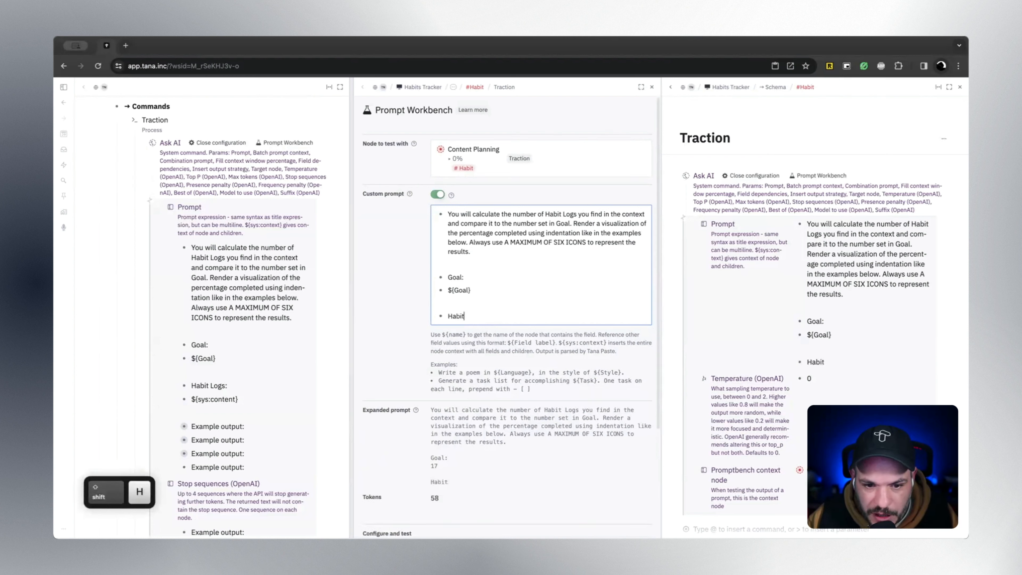
type(" Logs:")
key("Return")
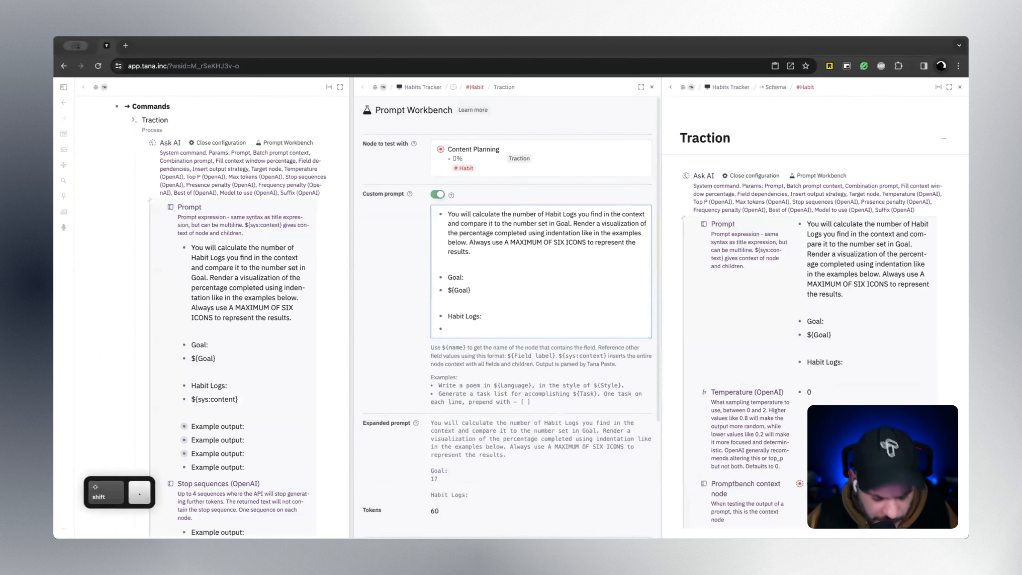
type("$")
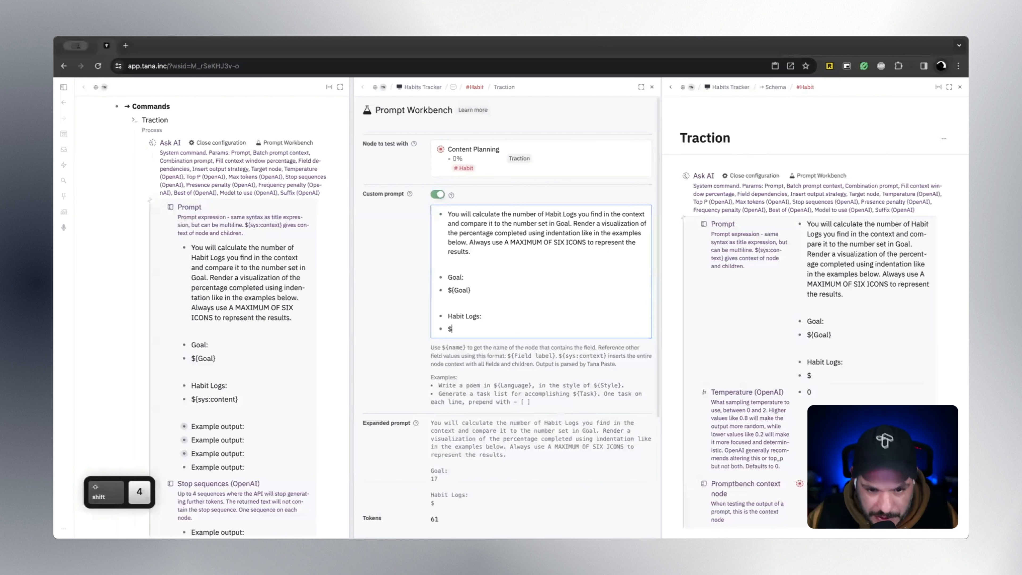
type("{}sys:co")
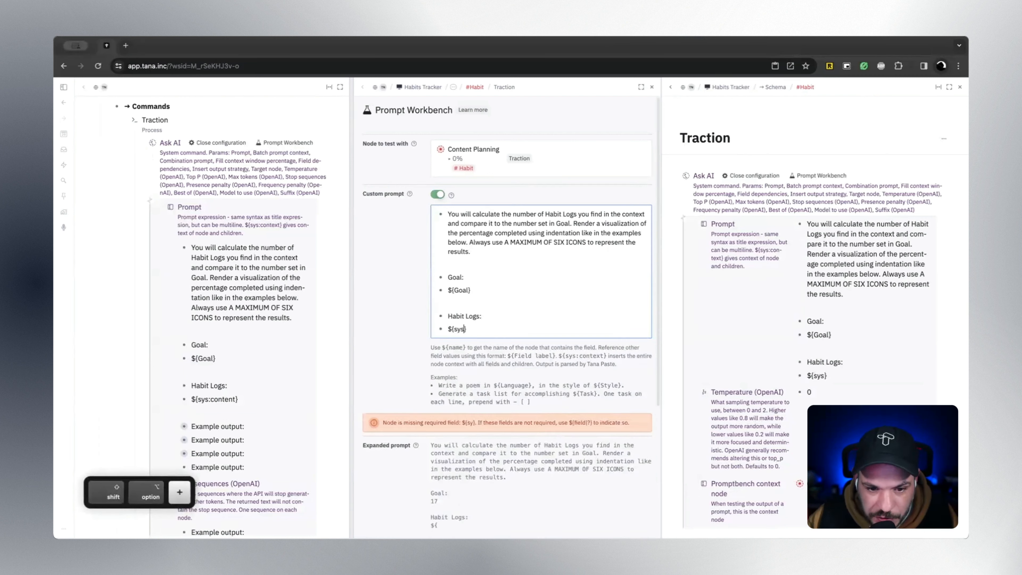
type("nten")
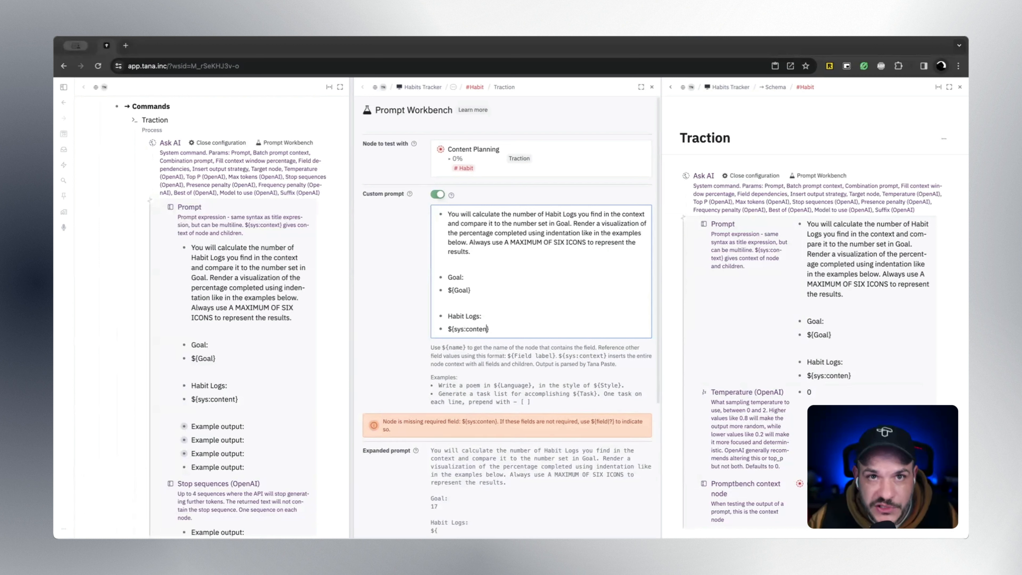
type("t")
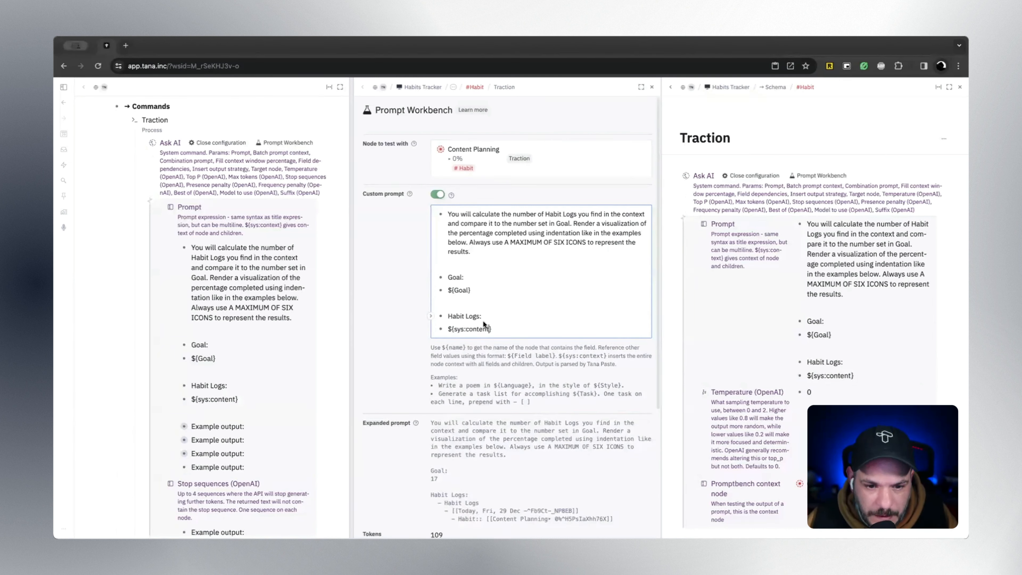
Check the expanded prompt and add an "Example output:" heading with an empty line beneath it in the custom prompt
scroll(483, 321, "down", 3)
scroll(442, 424, "down", 2)
scroll(454, 396, "down", 1)
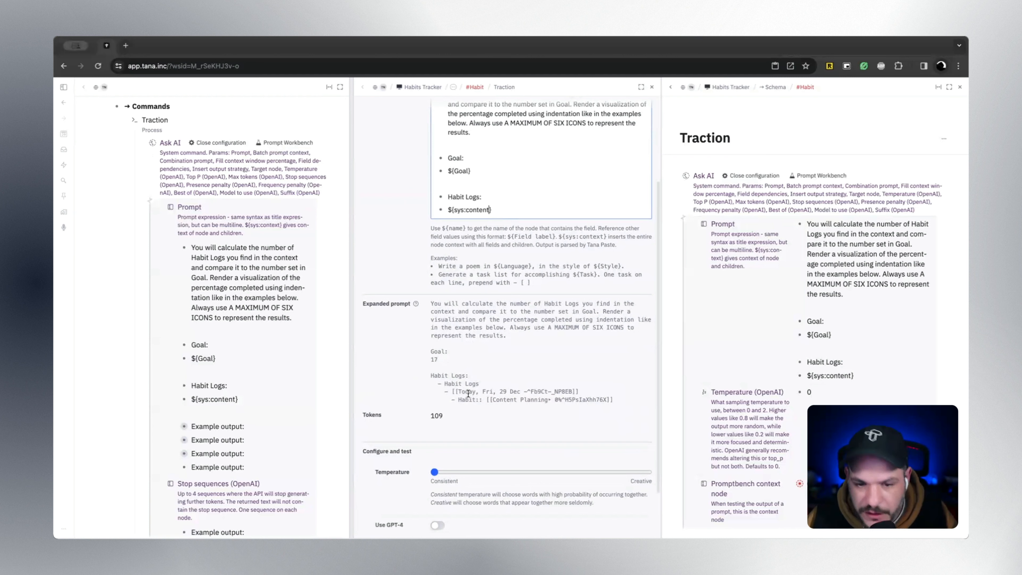
scroll(465, 161, "up", 3)
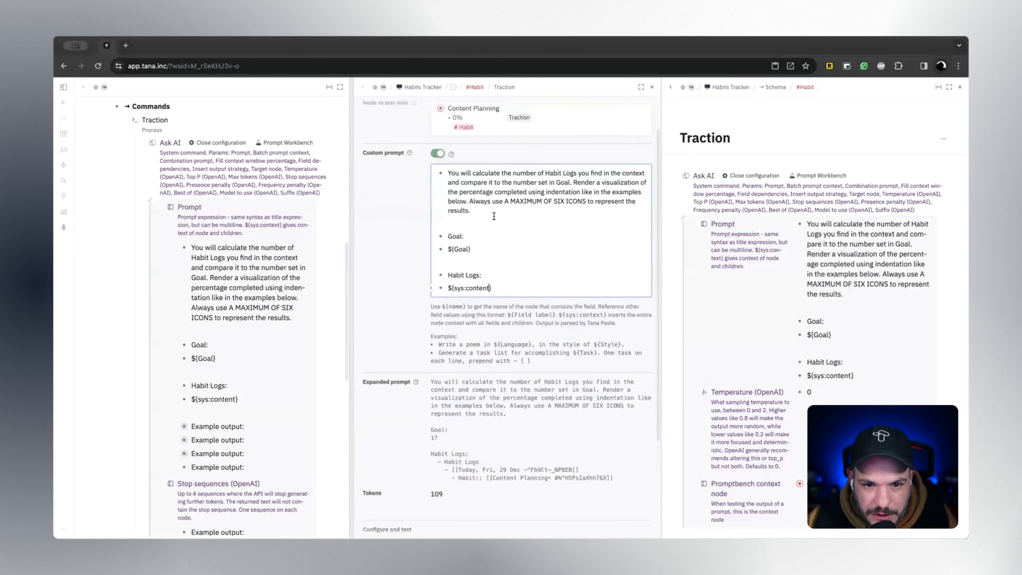
scroll(223, 375, "down", 1)
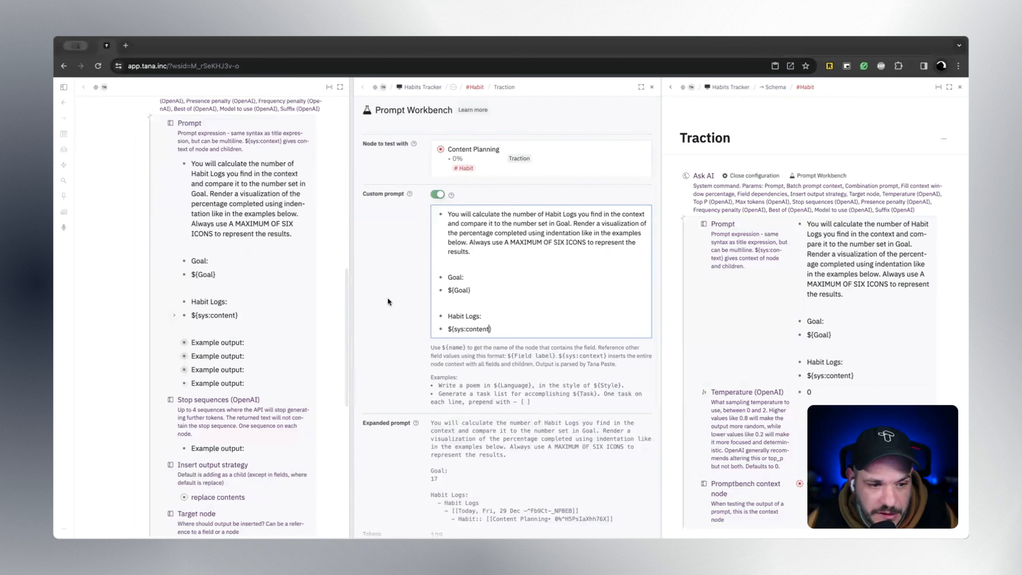
key("Return")
key("Return")
type("Exampo")
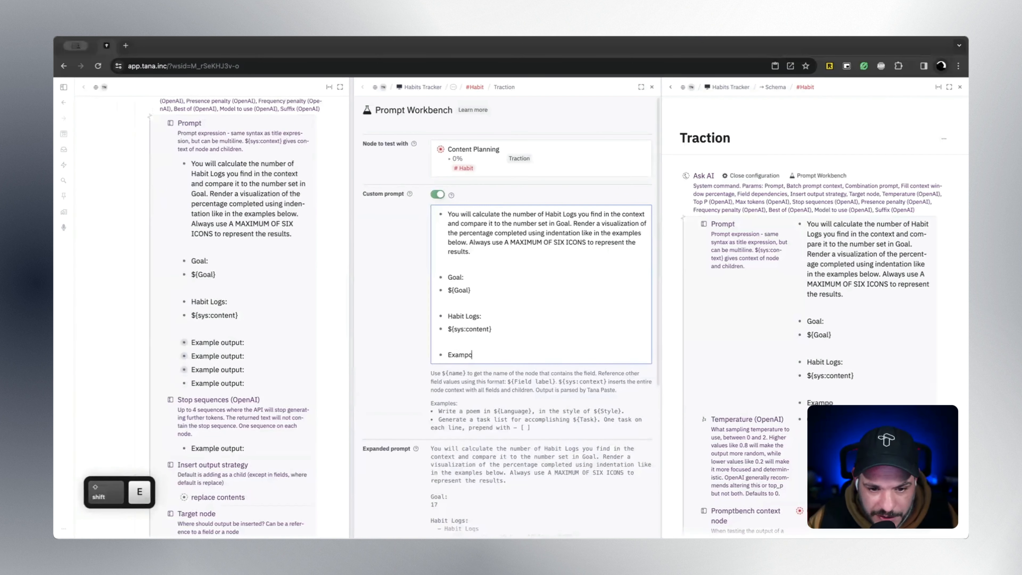
key("BackSpace")
type("le outpou")
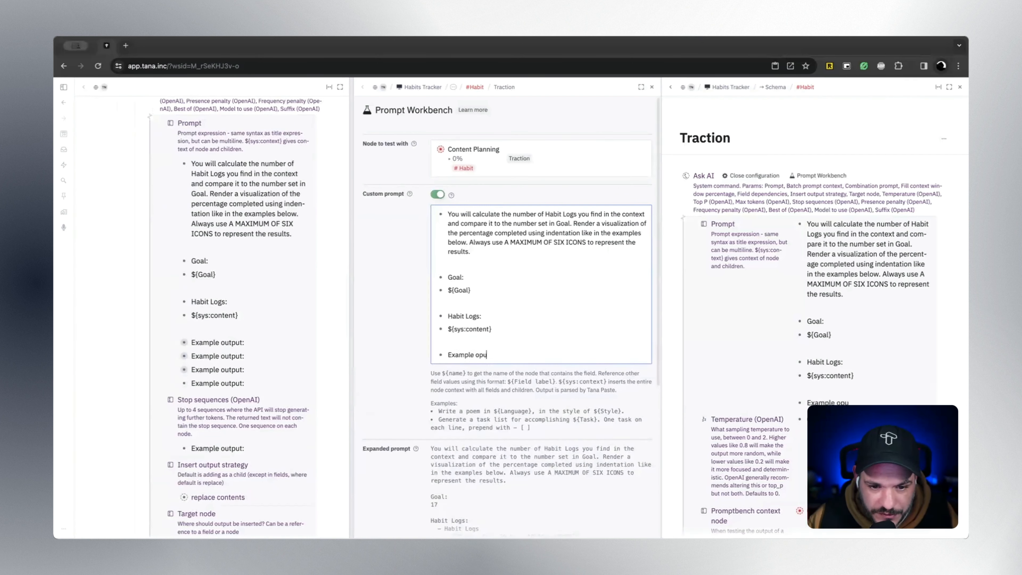
key("BackSpace")
type("ut:")
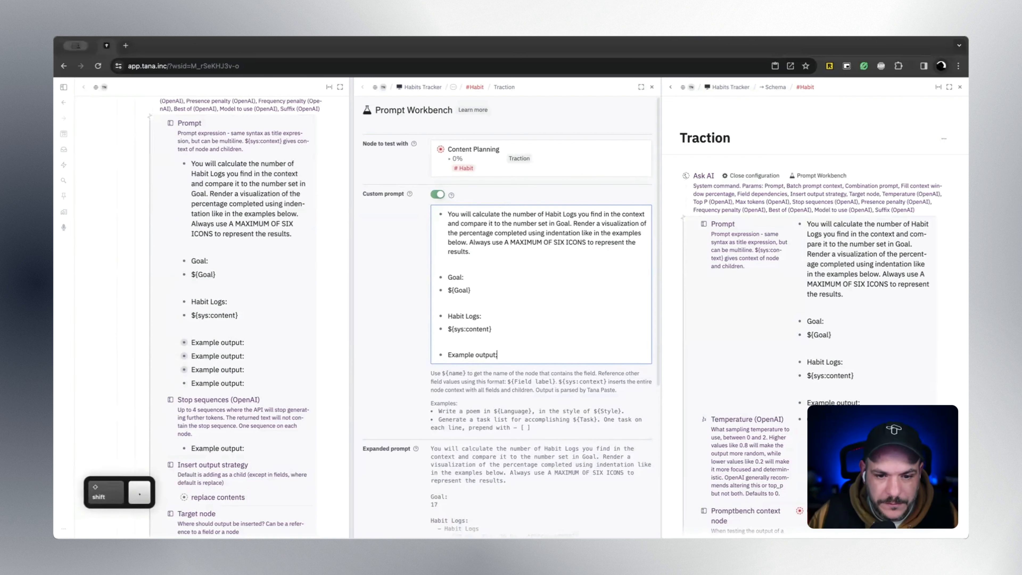
key("Return")
Expand the first "Example output:" in the existing Traction prompt and widen its pane to read the example's structure
left_click(183, 354)
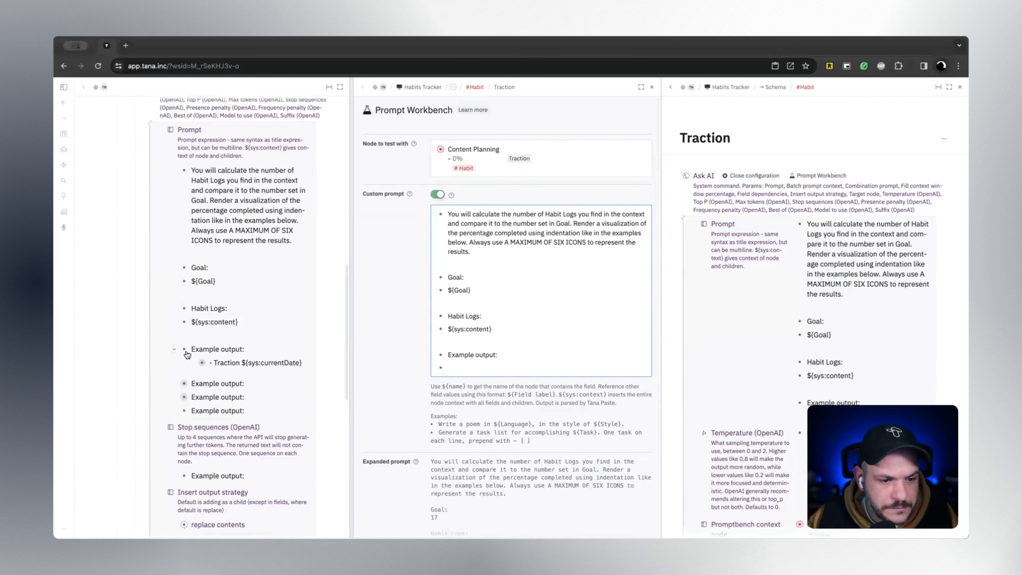
left_click_drag(352, 332, 487, 328)
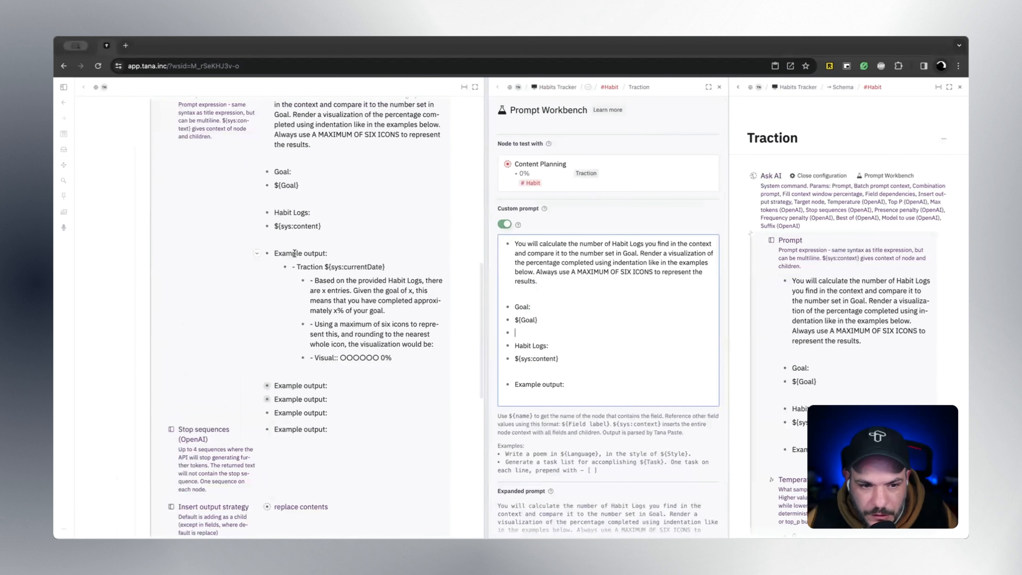
scroll(296, 254, "up", 2)
scroll(295, 253, "up", 4)
scroll(295, 254, "down", 3)
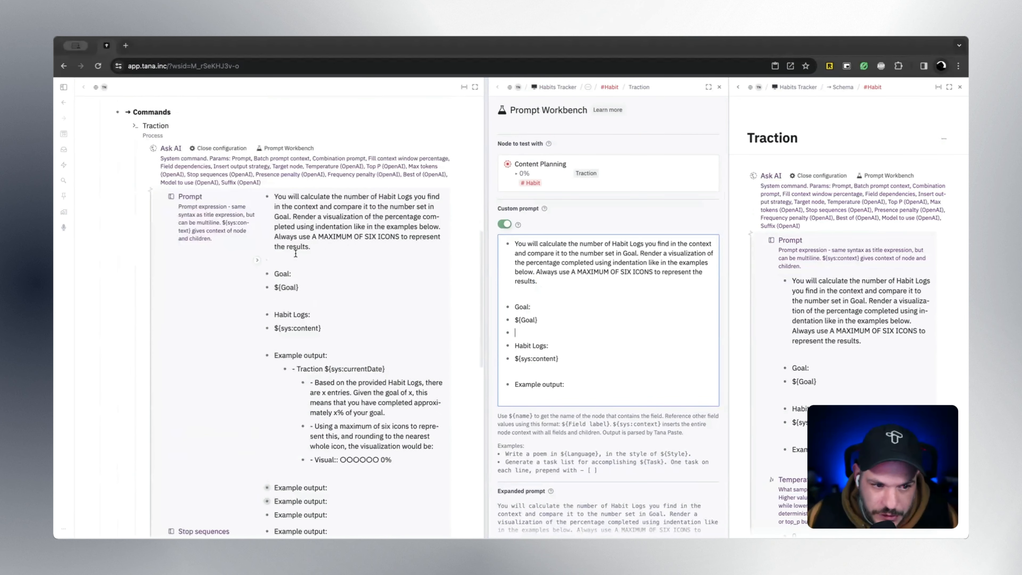
scroll(296, 253, "down", 2)
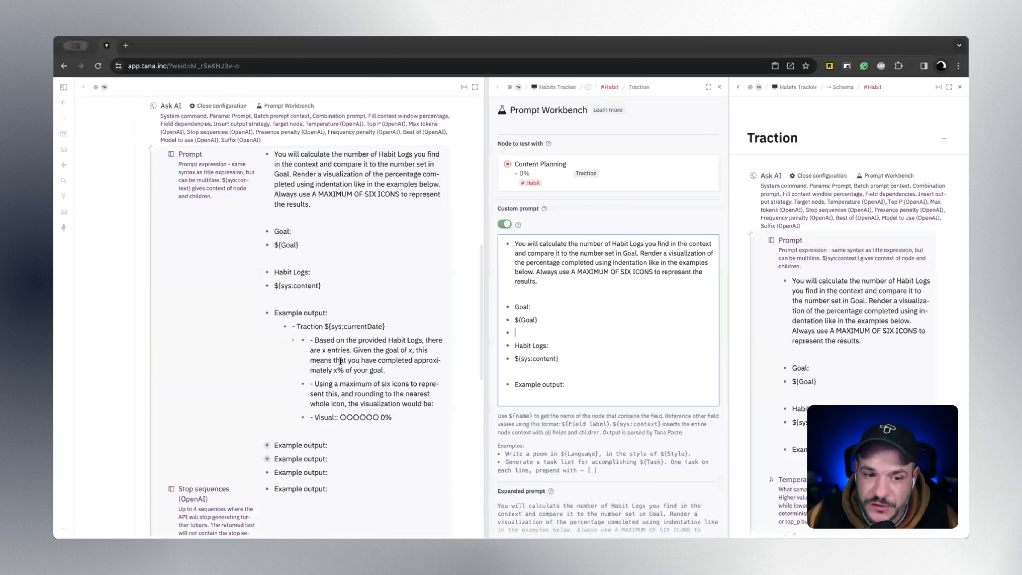
scroll(312, 334, "down", 1)
scroll(311, 333, "down", 1)
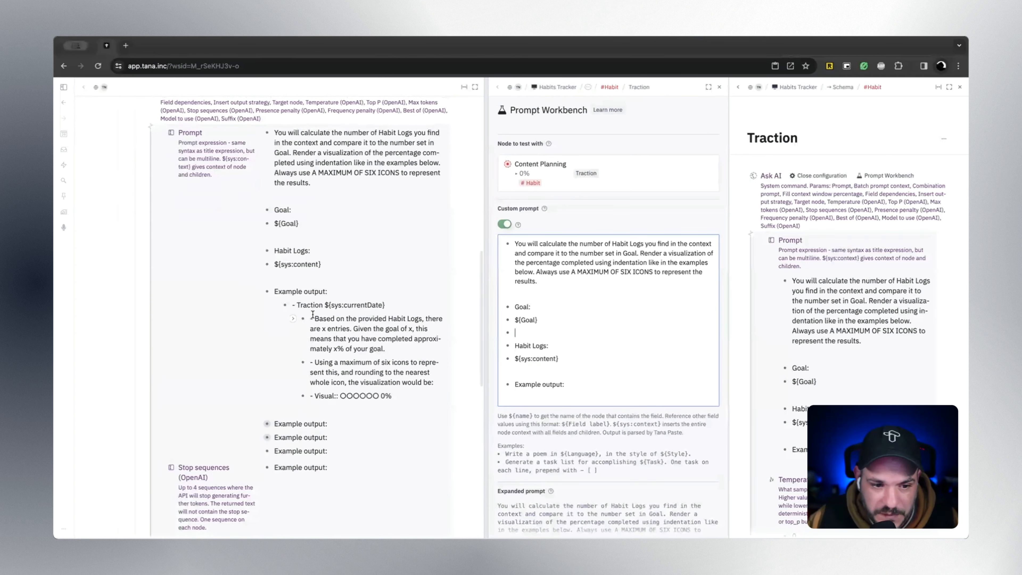
scroll(310, 318, "down", 2)
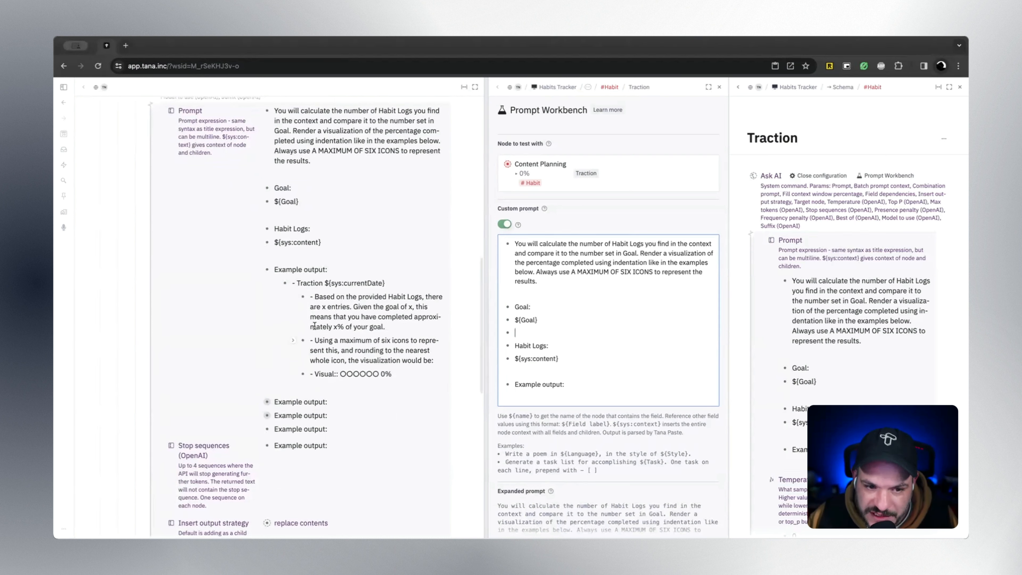
scroll(309, 295, "down", 3)
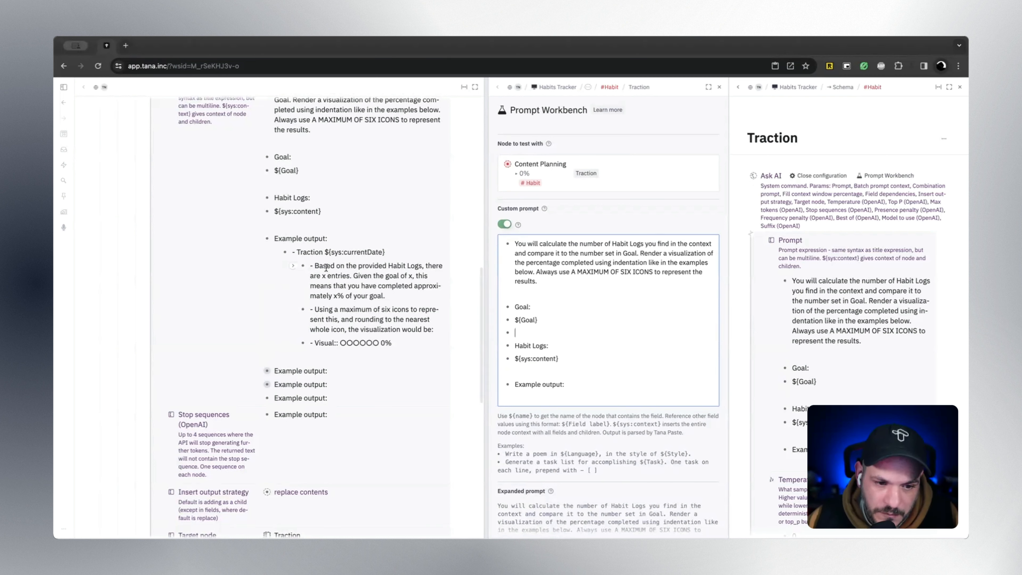
Copy the "Based on", "Using a maximum" and "Visual::" lines from the existing example beneath "Example output:" in the custom prompt
left_click(549, 399)
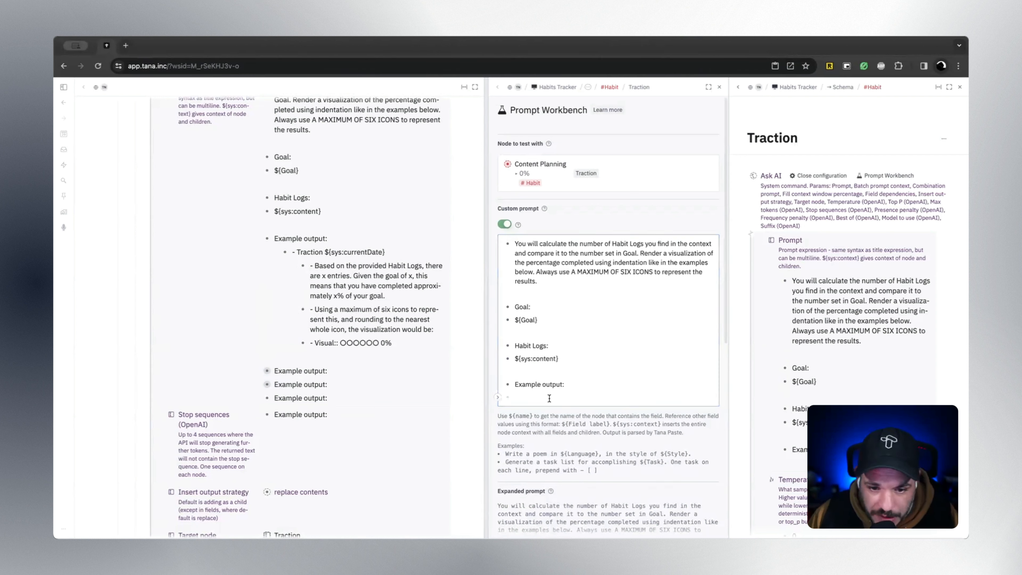
key("Tab")
type("-")
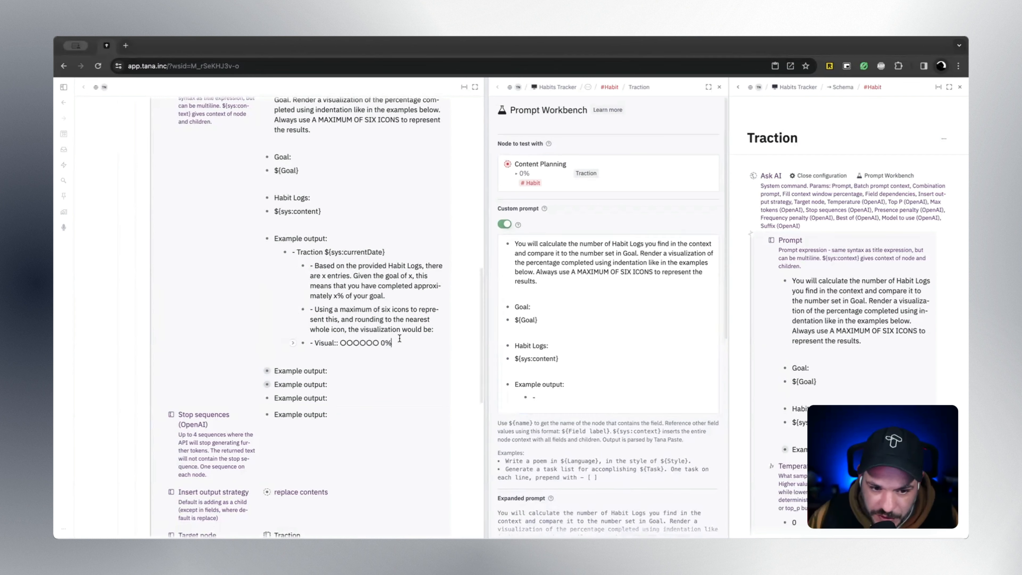
left_click_drag(400, 340, 387, 278)
key("super+c")
key("super+v")
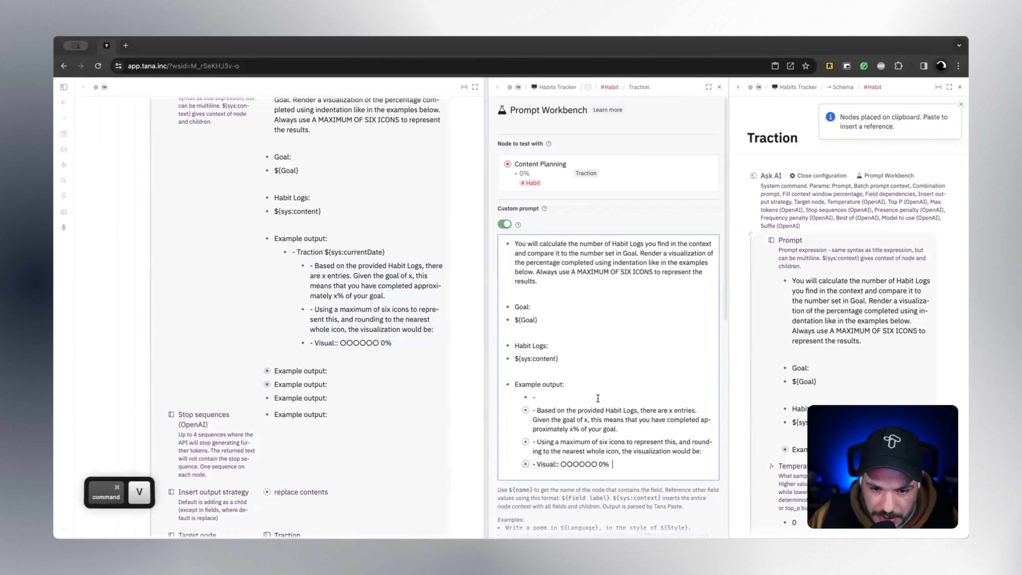
key("BackSpace")
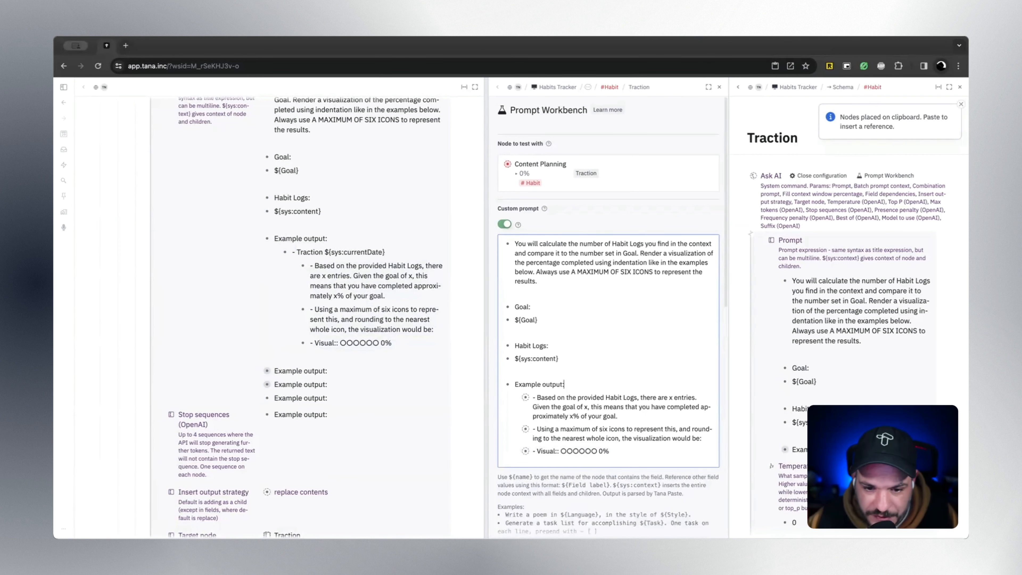
key("BackSpace")
left_click_drag(615, 448, 576, 401)
key("super+k")
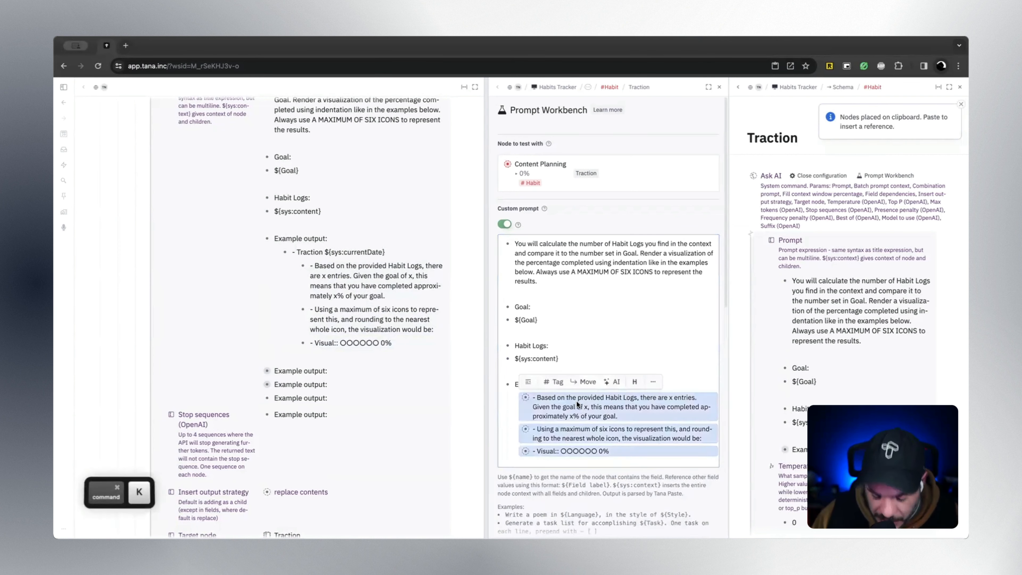
type("bh")
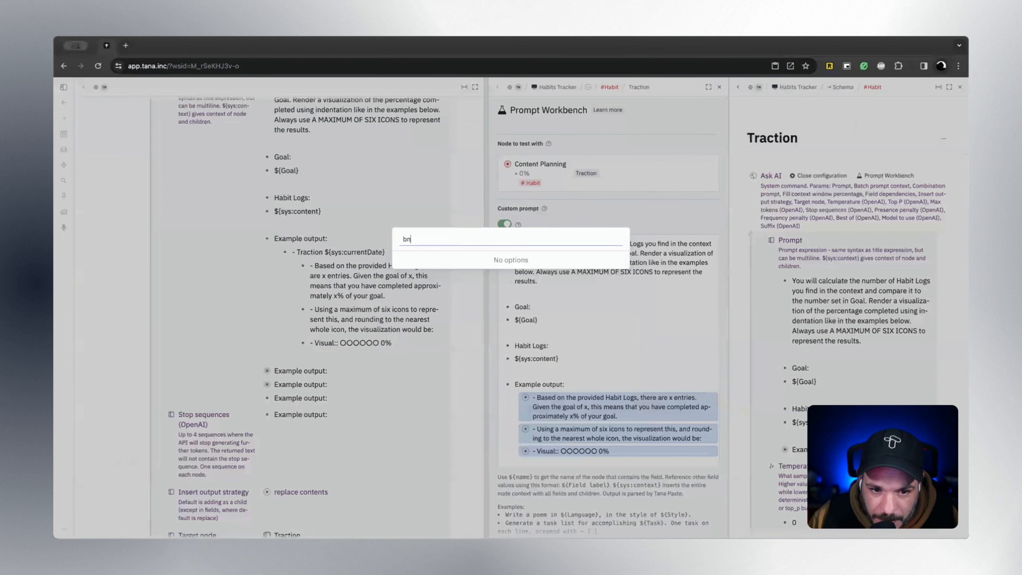
key("BackSpace")
type("ulkj")
key("super+a")
key("BackSpace")
key("Escape")
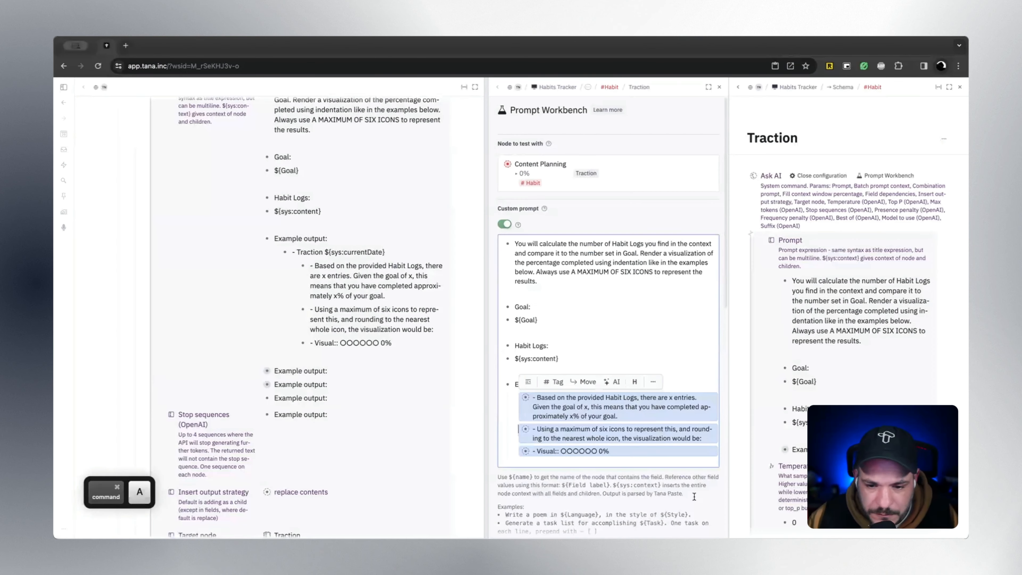
left_click(662, 348)
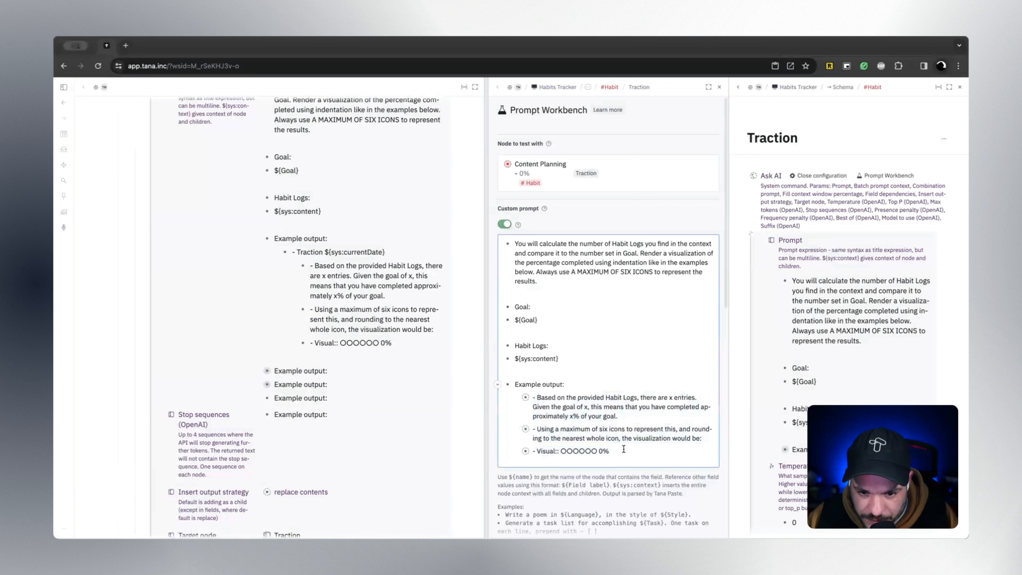
Convert the three pasted example references into regular nodes in bulk in the custom prompt
left_click_drag(621, 448, 593, 399)
key("super+k")
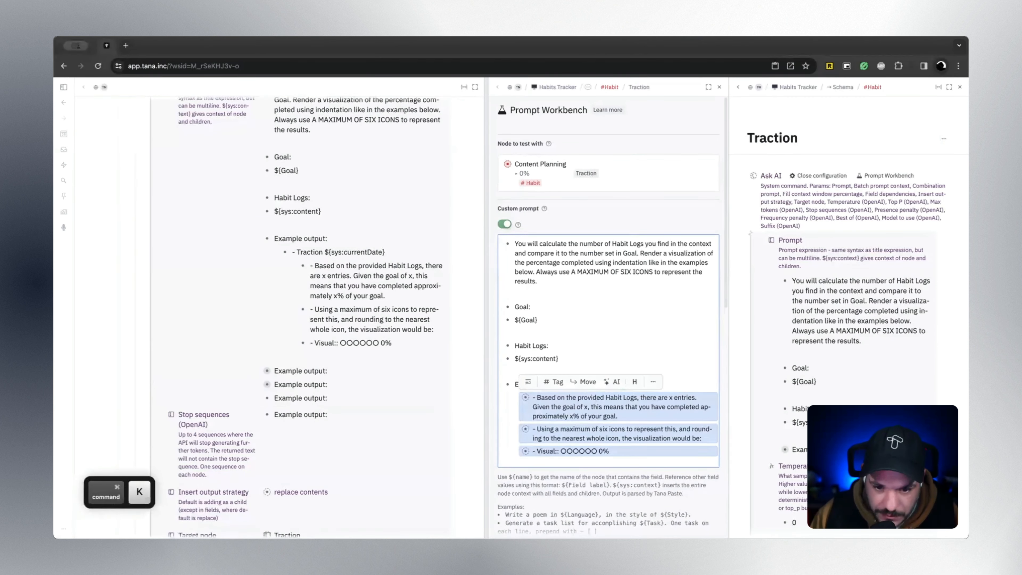
type("bul")
key("Return")
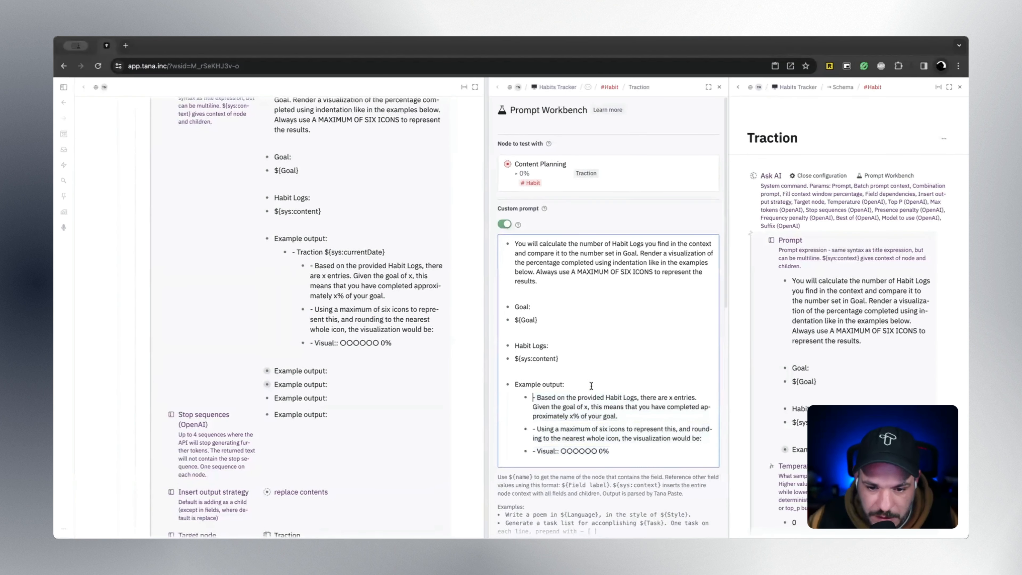
left_click(563, 386)
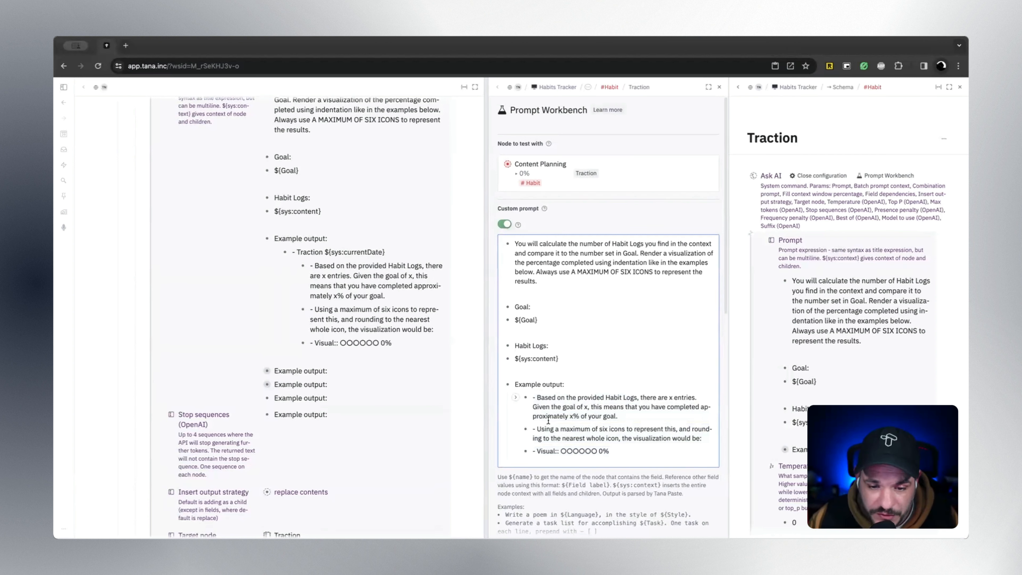
Insert the line "- Traction ${sys:currentDate}", copied from the existing prompt, as the first child of "Example output:" in the custom prompt
scroll(559, 408, "down", 1)
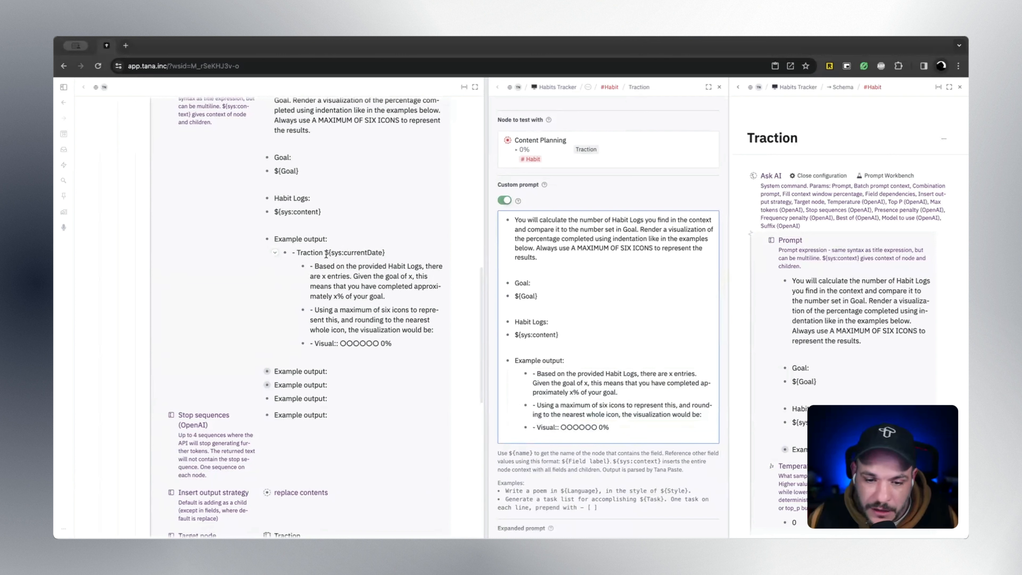
left_click_drag(297, 252, 395, 252)
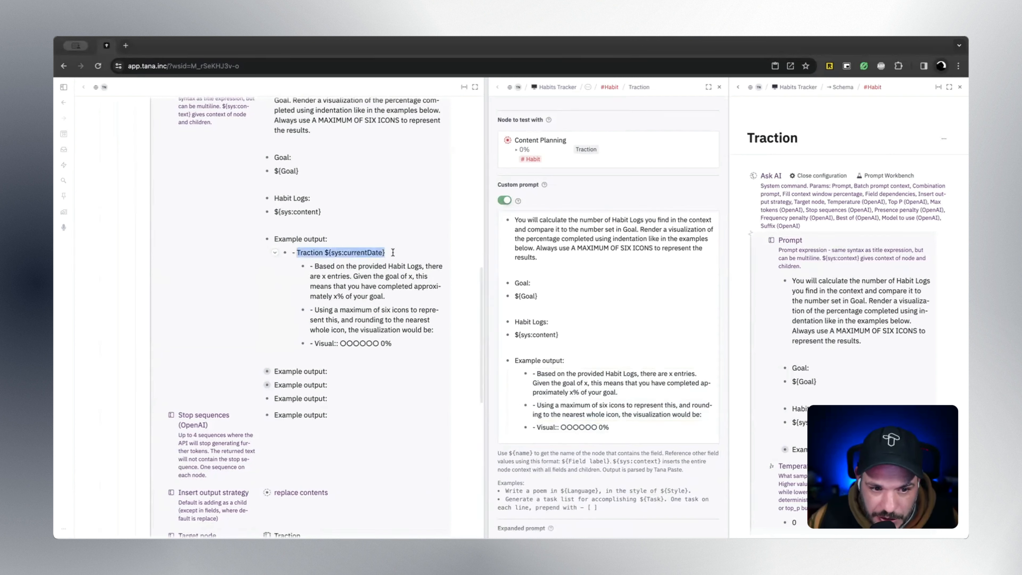
key("super+c")
left_click(564, 361)
key("Return")
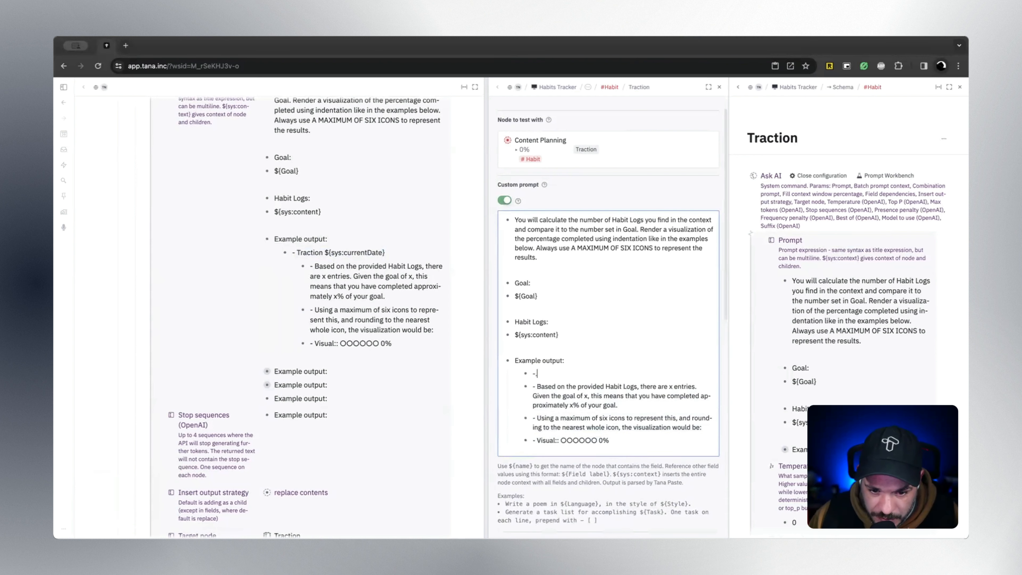
key("super+v")
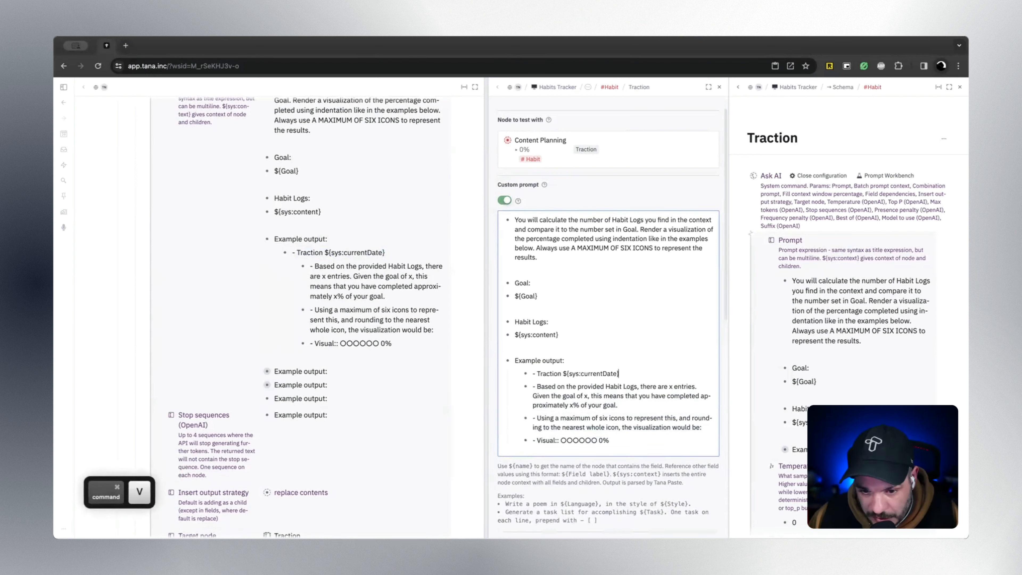
Indent the "Based on", "Using a maximum" and "Visual::" lines beneath the Traction line in the custom prompt
left_click(533, 386)
key("Tab")
left_click(533, 418)
key("Tab")
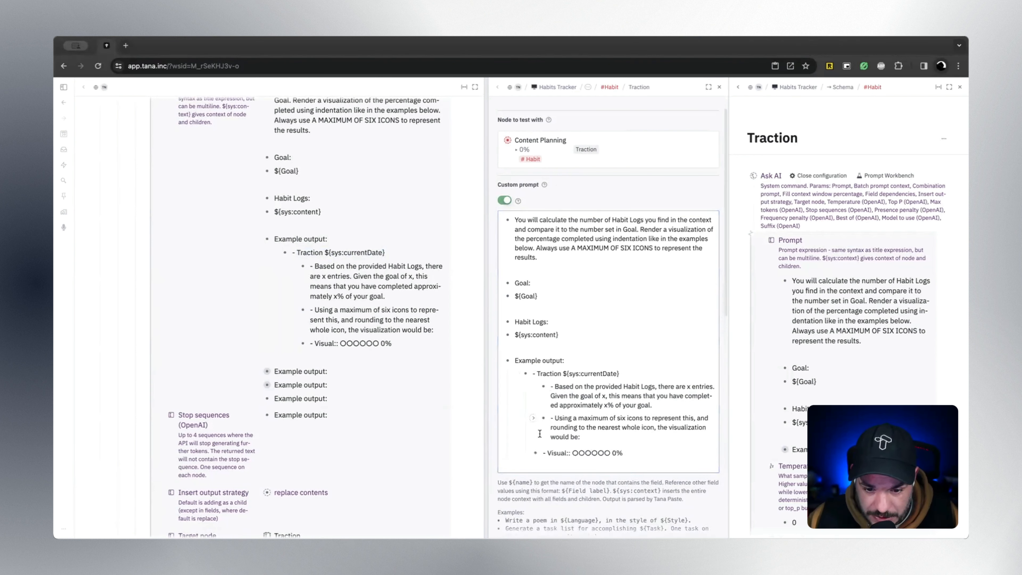
left_click(571, 457)
key("Tab")
scroll(556, 308, "down", 1)
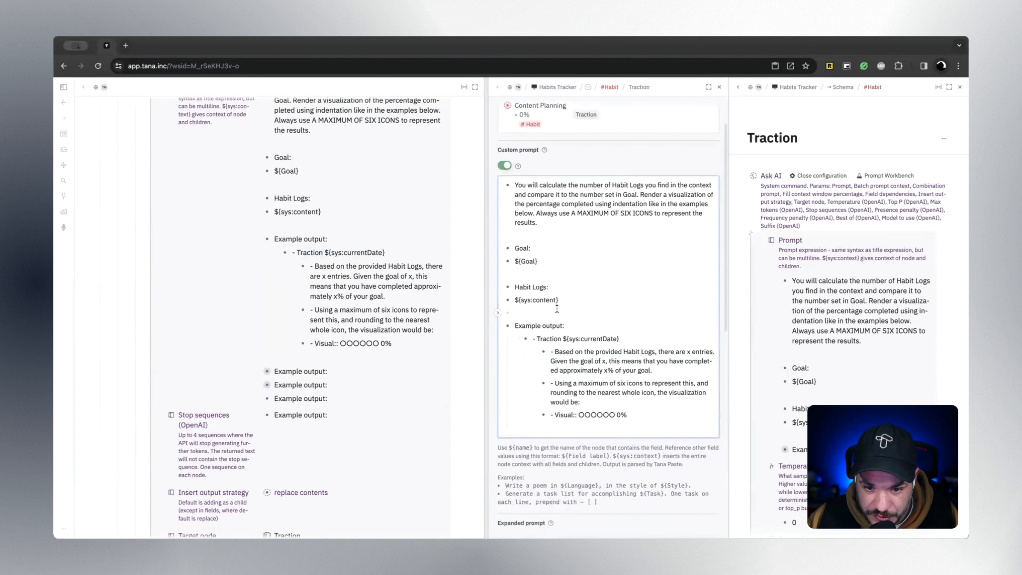
scroll(556, 309, "down", 1)
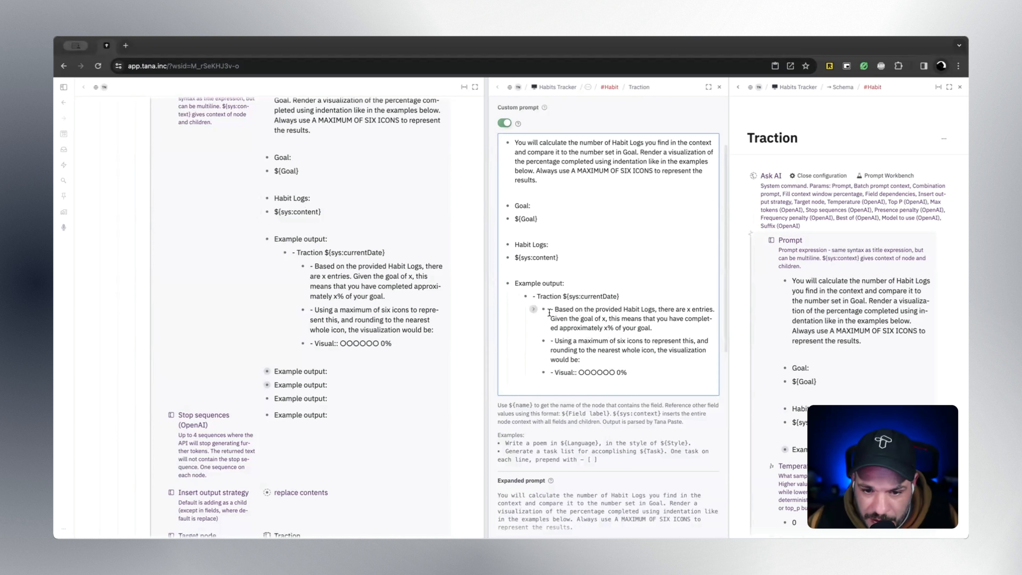
Collapse the first example and copy the existing prompt's next two "Example output:" nodes below it in the custom prompt
left_click(517, 296)
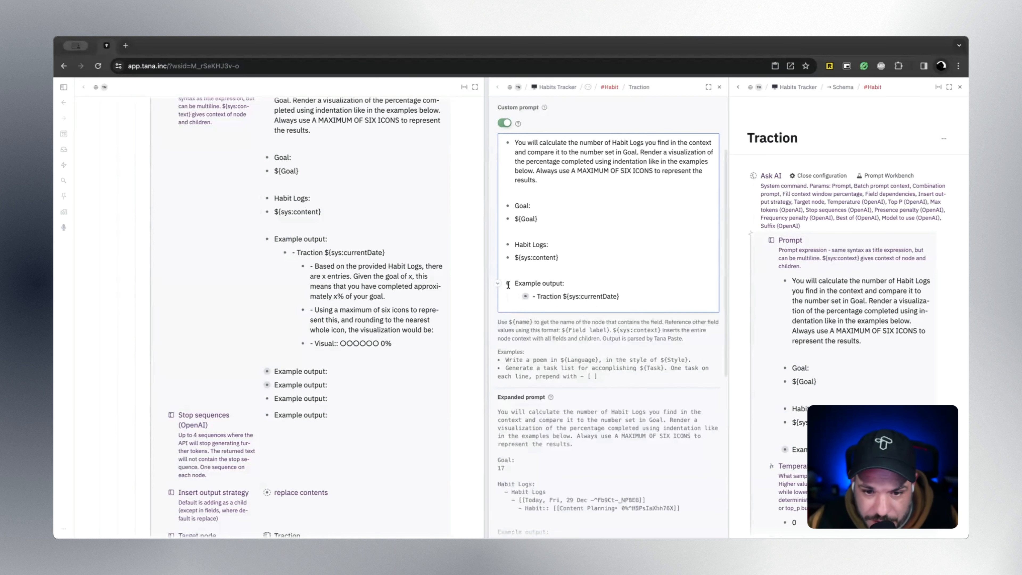
left_click(498, 286)
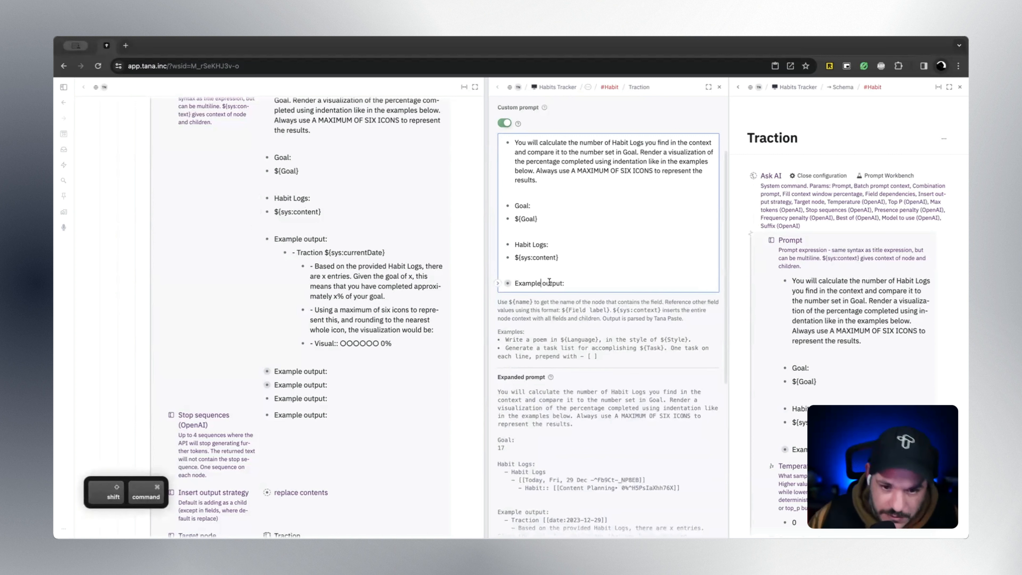
left_click(336, 386)
key("shift+Up")
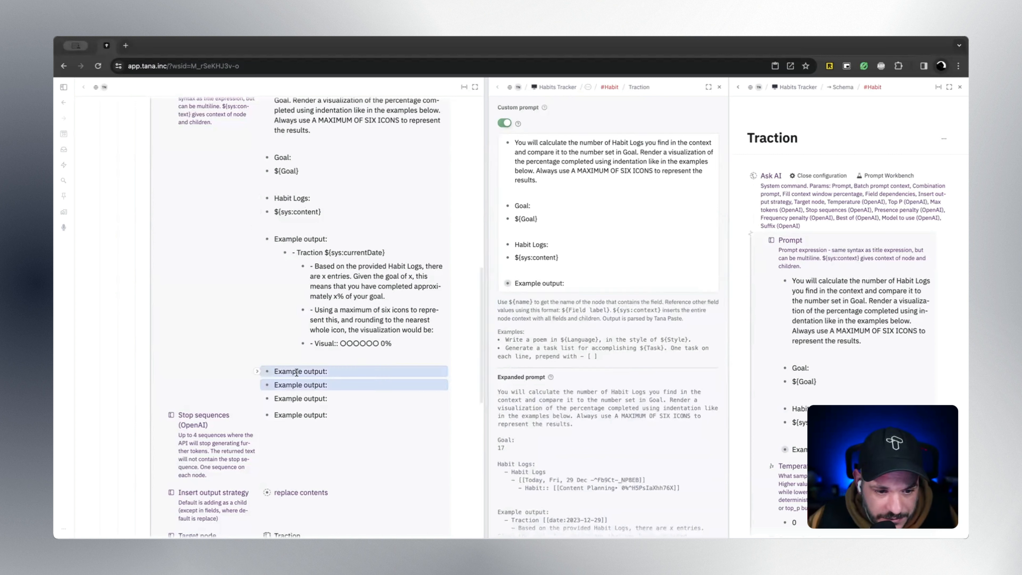
key("super+c")
left_click(579, 283)
key("super+v")
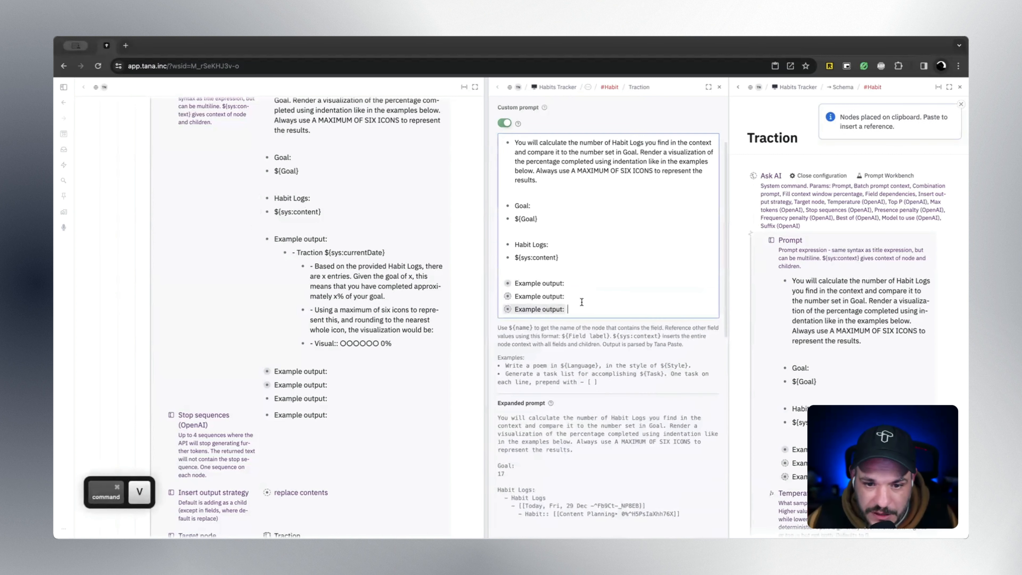
Convert the two pasted "Example output:" references into regular nodes in bulk
left_click_drag(574, 307, 547, 297)
key("super+k")
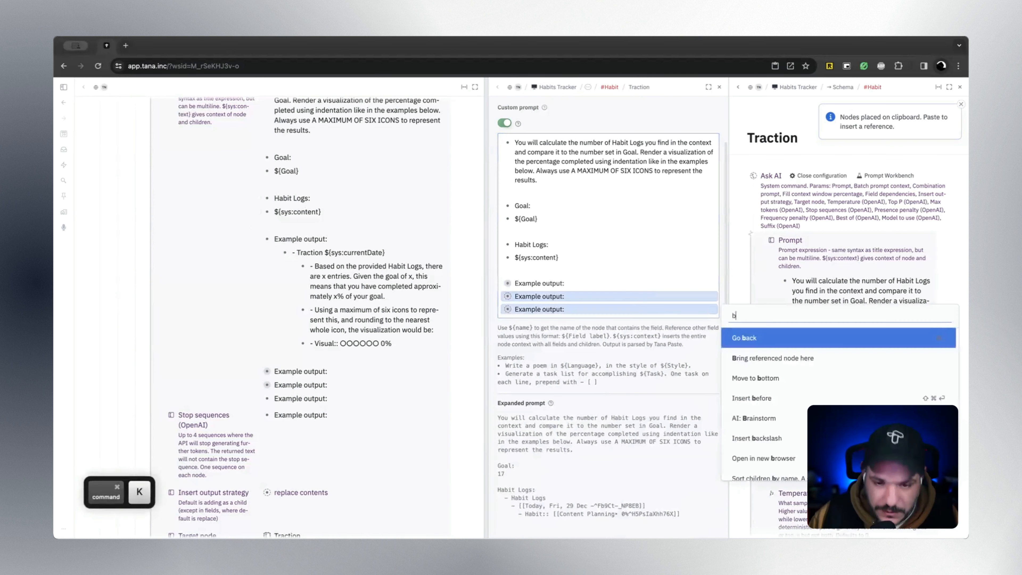
type("bulk")
key("Return")
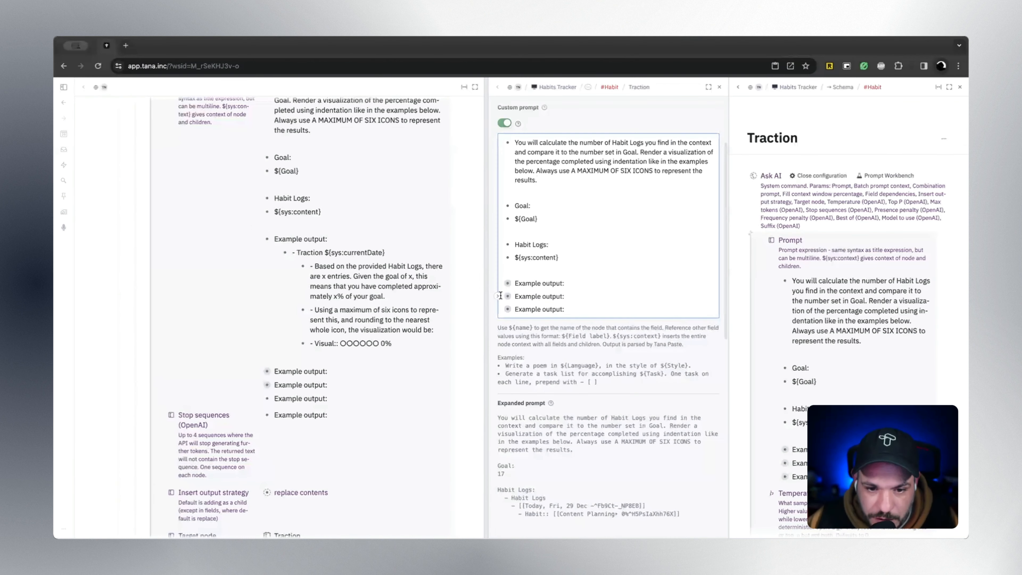
Expand the second and third example outputs in the custom prompt and examine their Visual lines
left_click(499, 297)
left_click(518, 310)
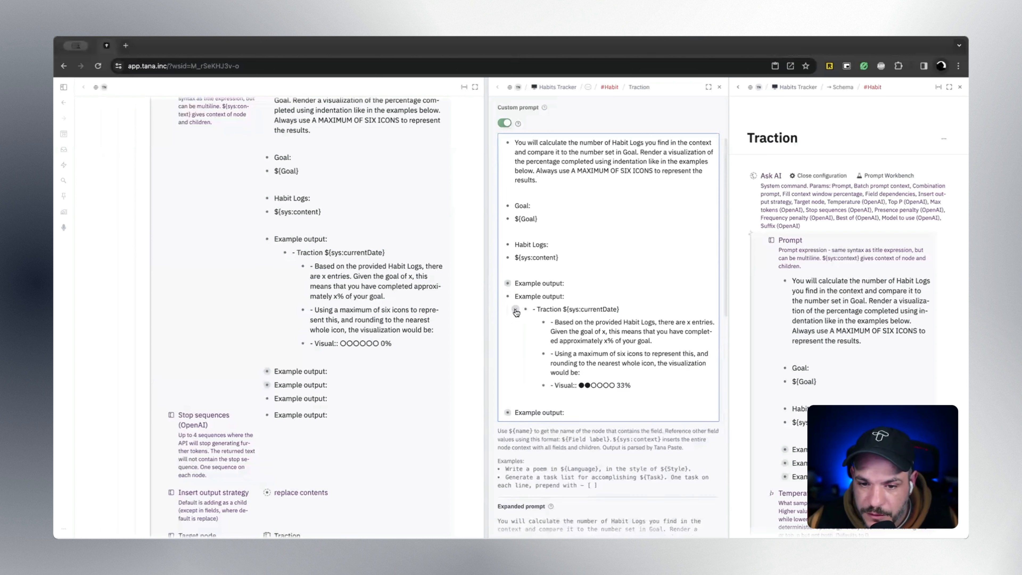
scroll(569, 345, "down", 1)
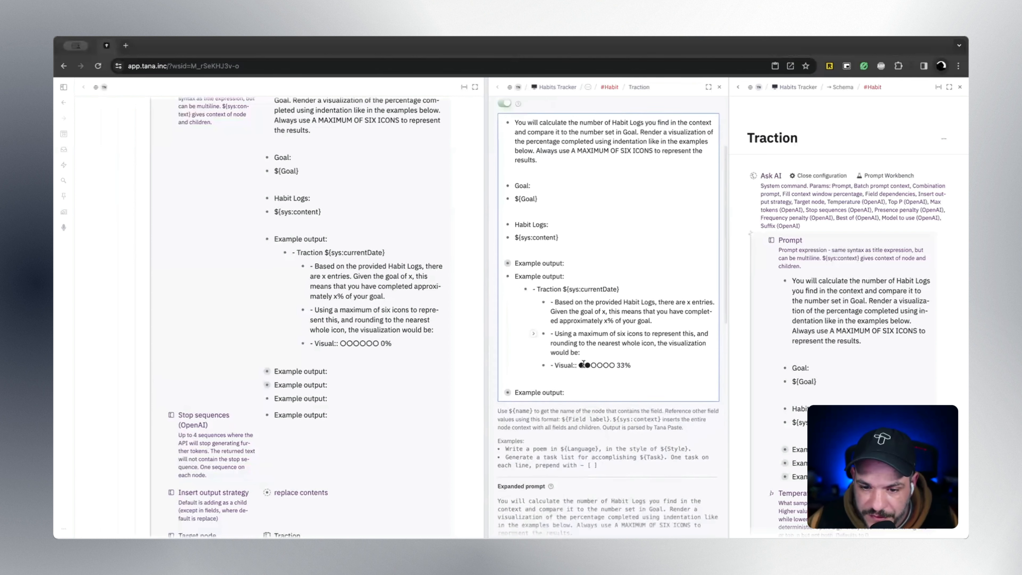
left_click(499, 385)
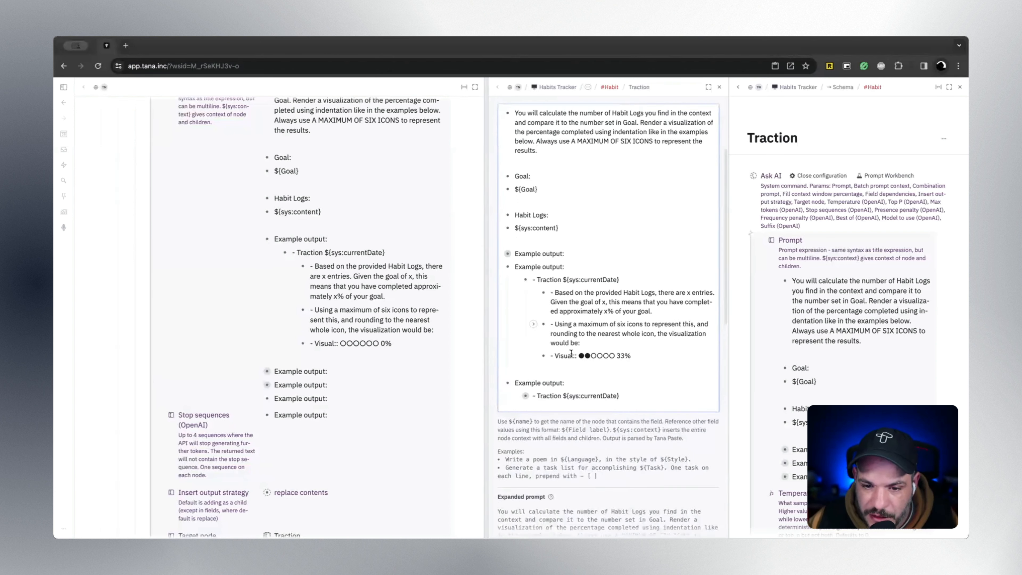
left_click(515, 396)
scroll(569, 381, "down", 1)
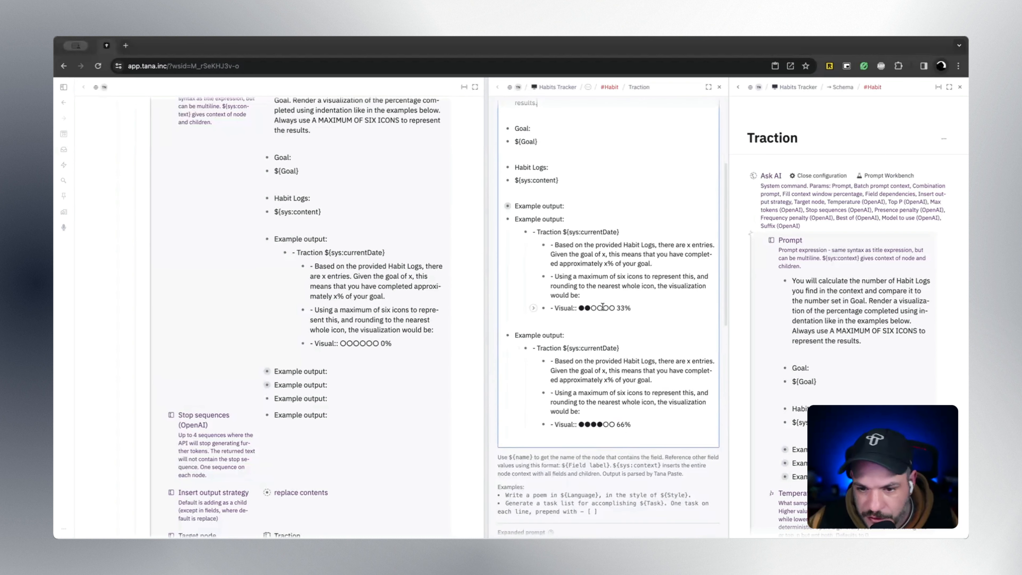
Collapse the second and third "Example output:" nodes and their Traction lines in the custom prompt
scroll(594, 318, "up", 1)
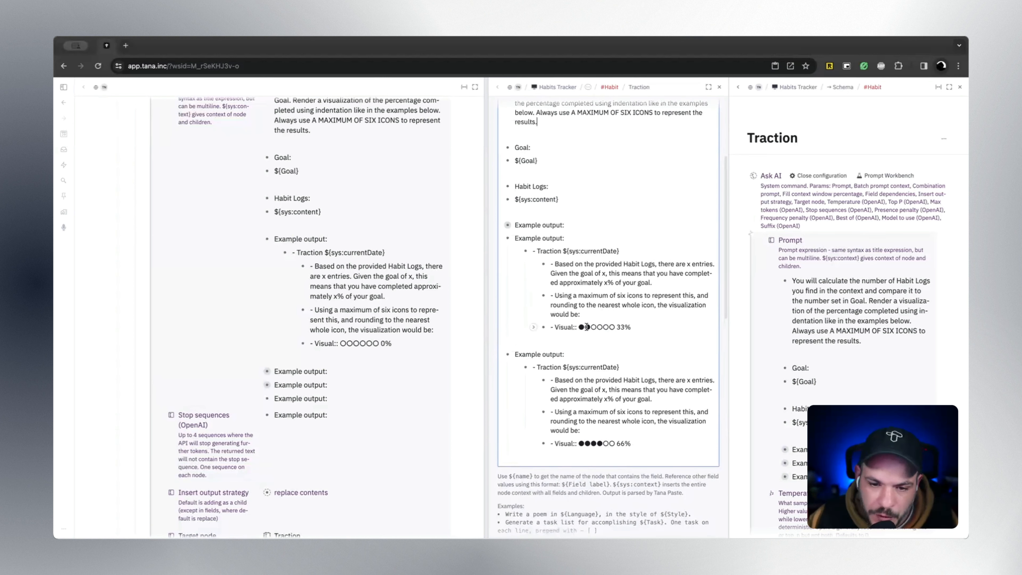
scroll(517, 278, "up", 1)
left_click(515, 277)
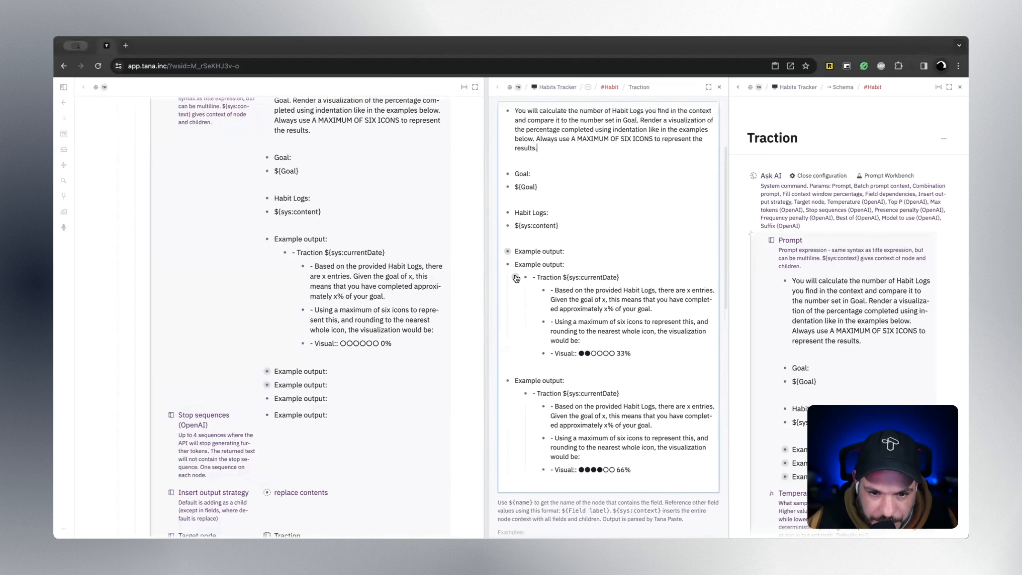
left_click(516, 310)
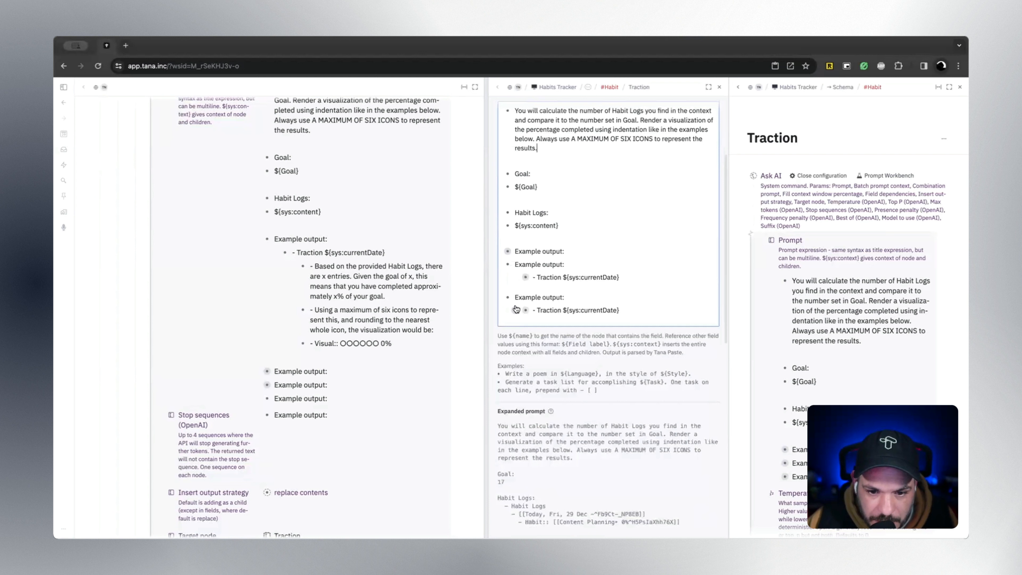
left_click(499, 297)
left_click(497, 266)
Add a fourth, empty "Example output:" node below the third example in the custom prompt
left_click(598, 277)
key("Return")
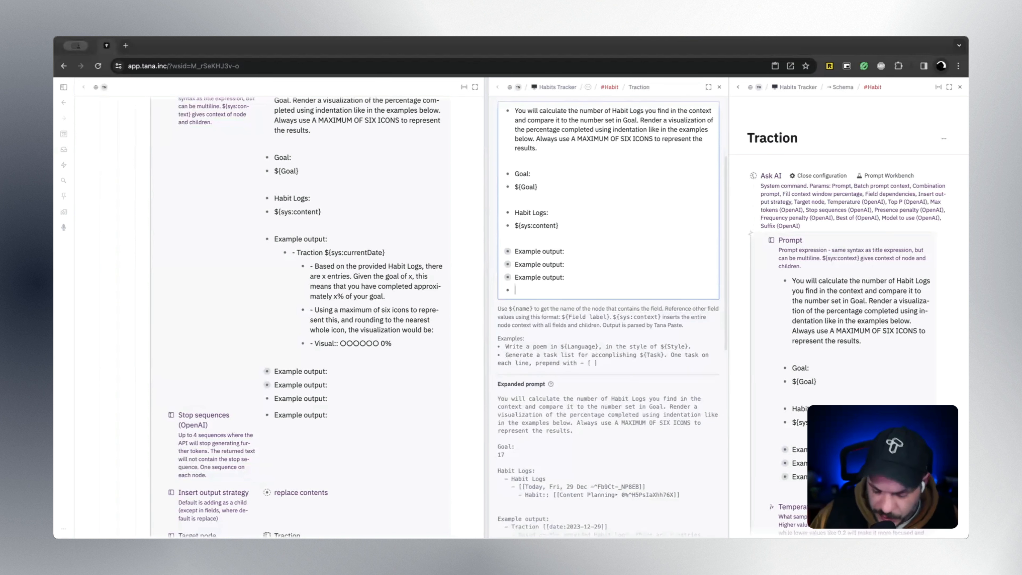
type("Example out")
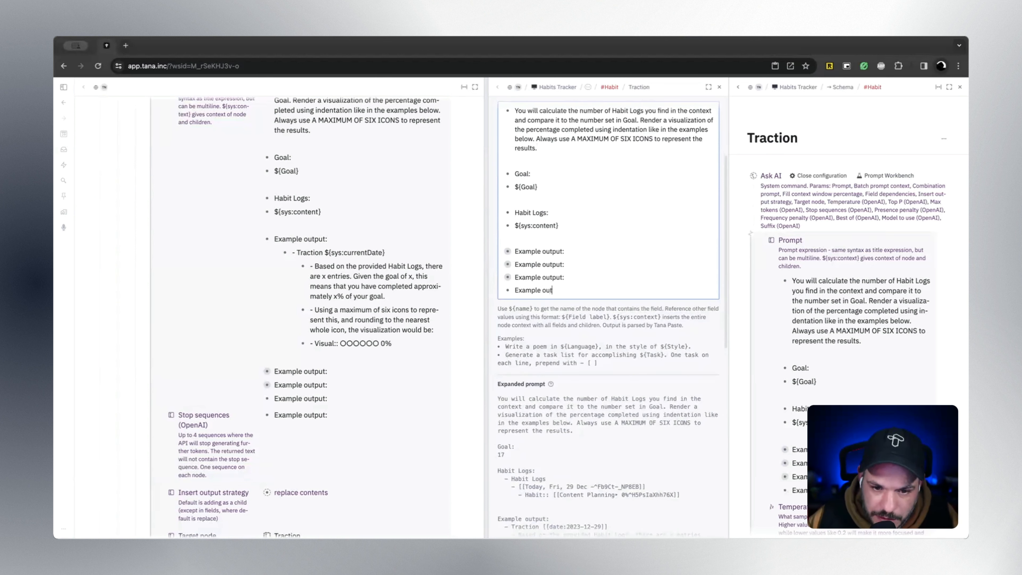
type("put:")
Review the expanded prompt and the test settings, and close the Prompt Workbench
scroll(623, 298, "down", 4)
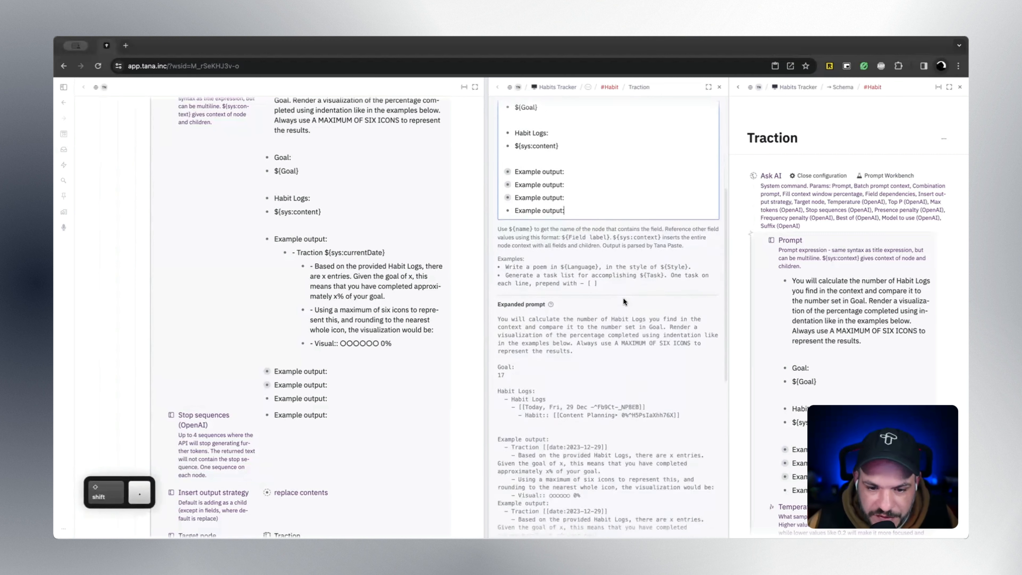
scroll(624, 301, "down", 5)
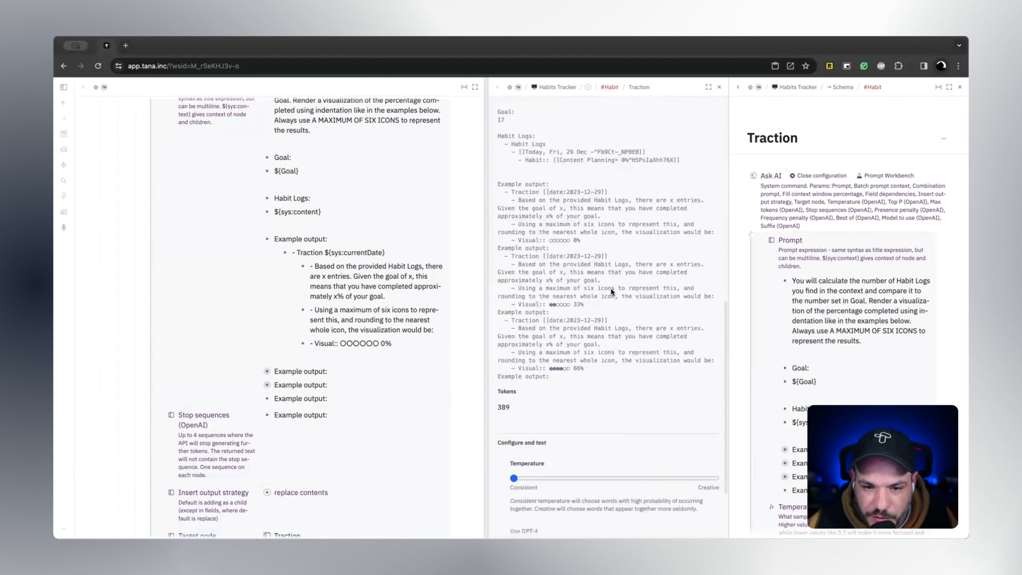
scroll(560, 306, "down", 4)
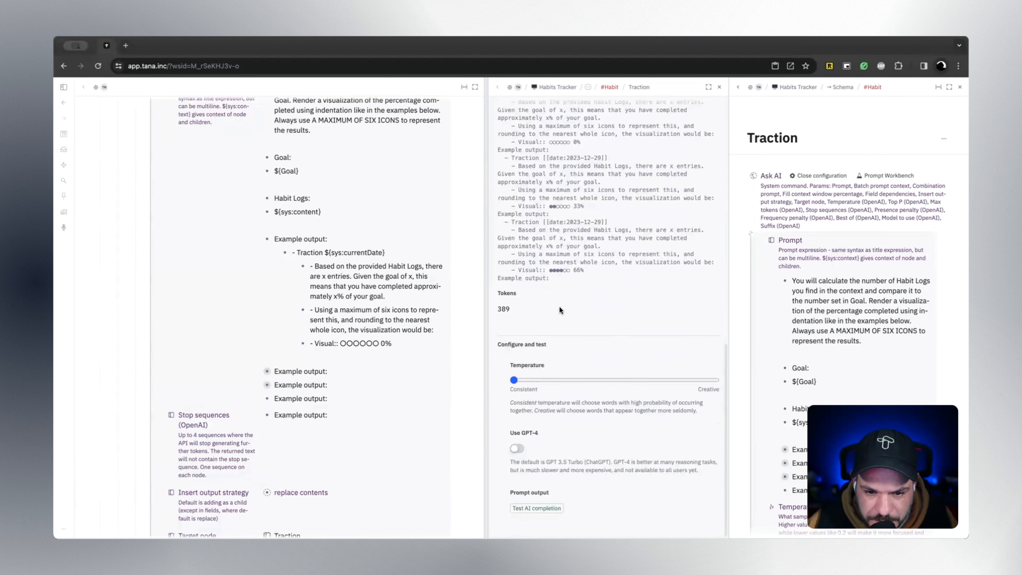
scroll(680, 219, "up", 10)
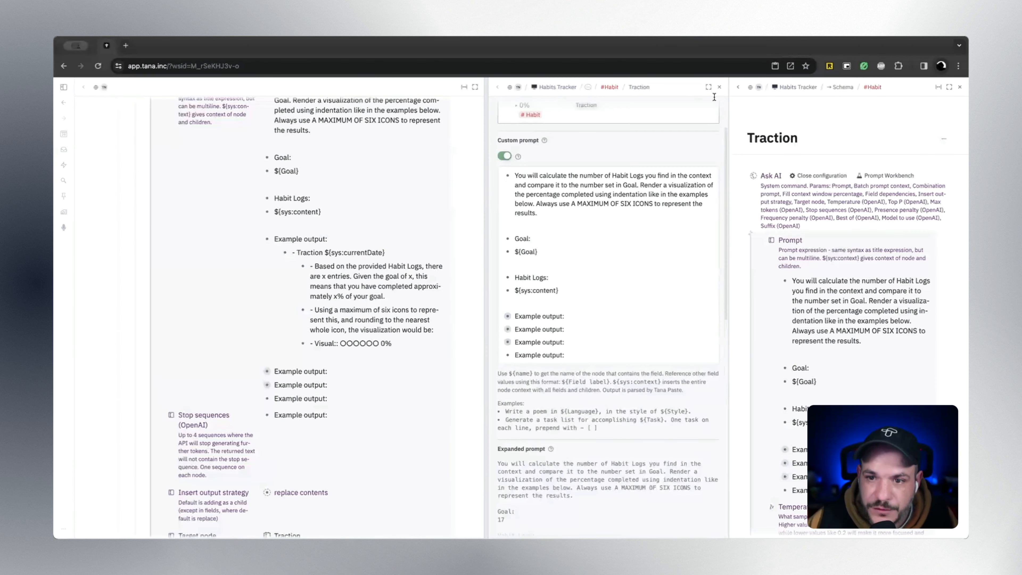
left_click(719, 87)
Add the Stop sequences (OpenAI) parameter above Temperature, widen the Traction pane and remove the leftover empty line
scroll(830, 342, "down", 7)
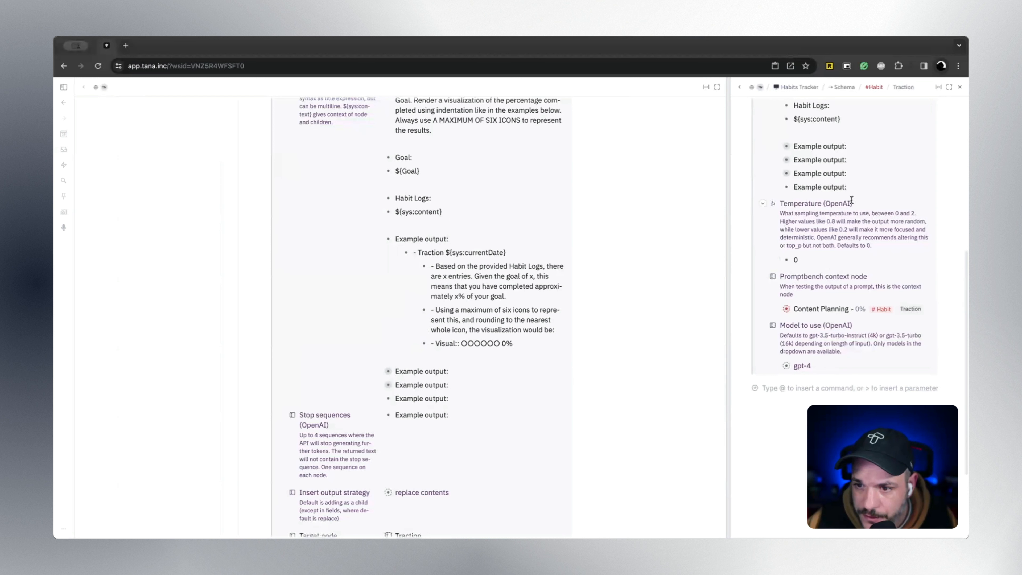
left_click(781, 203)
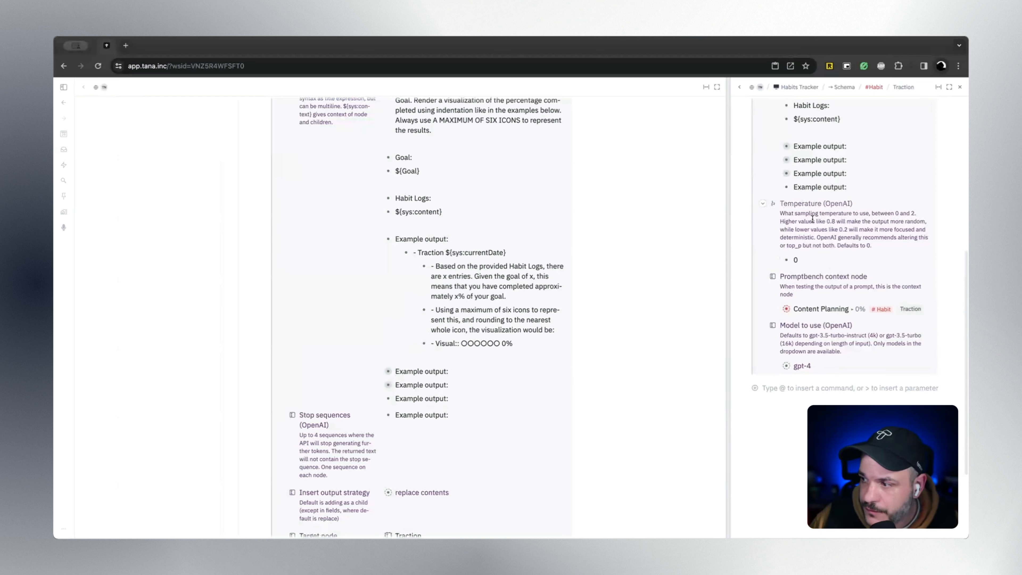
key("Return")
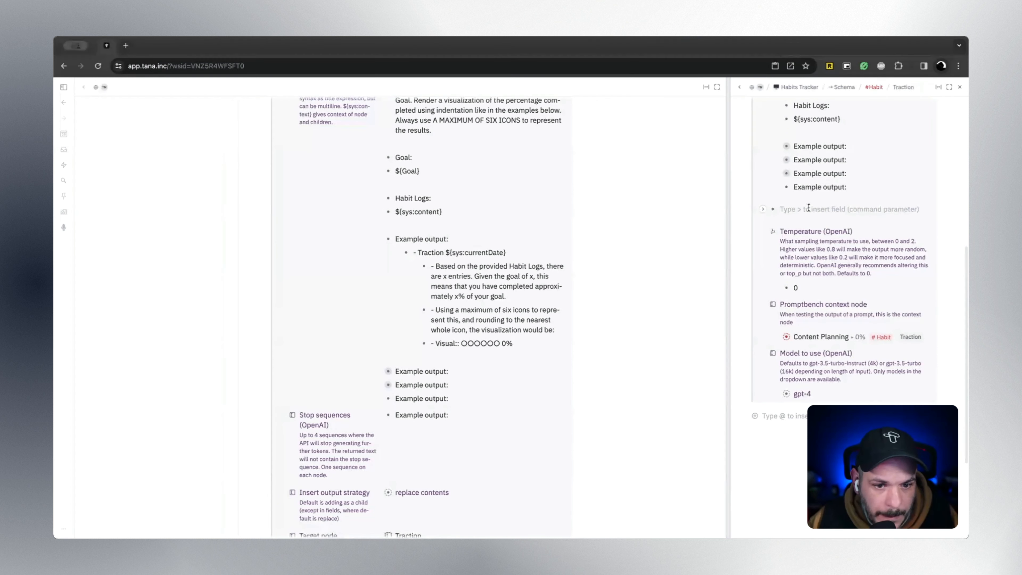
type(">")
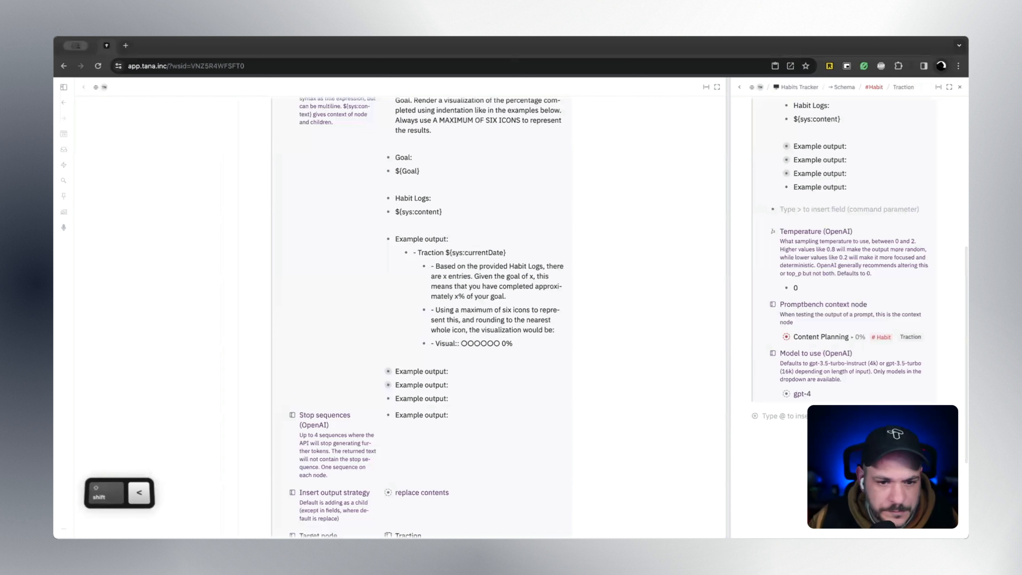
type("Stp")
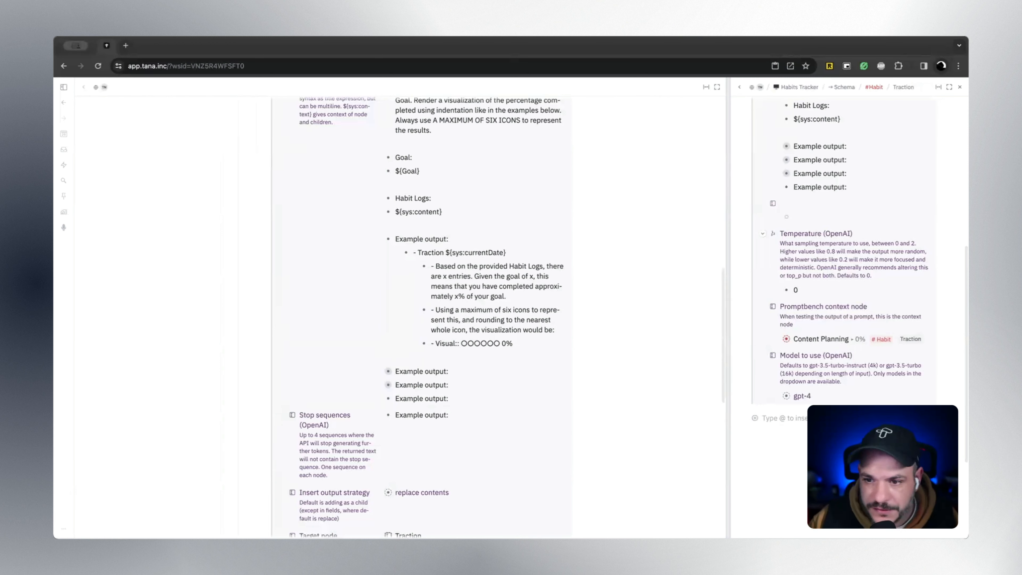
type("pe")
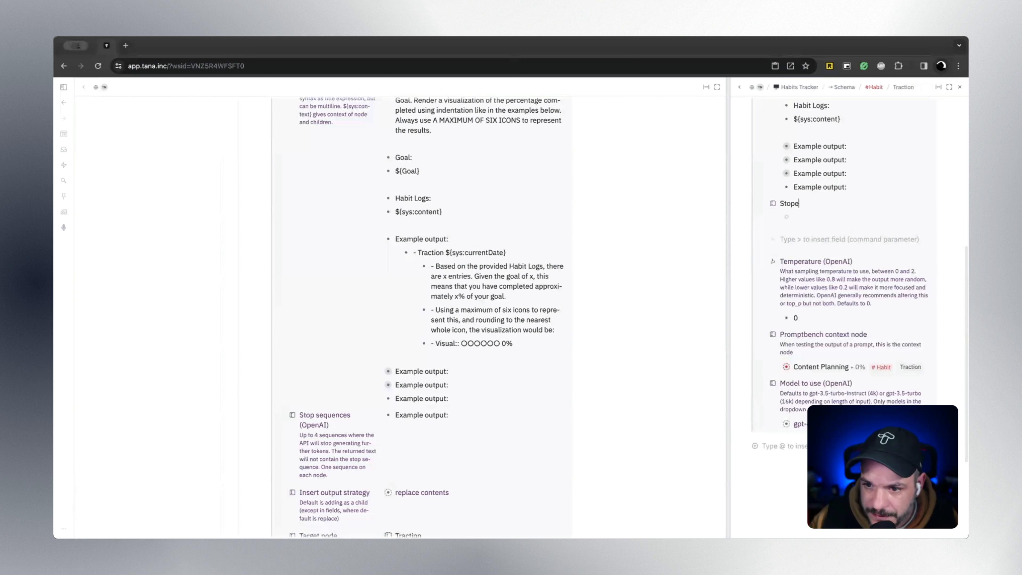
key("BackSpace")
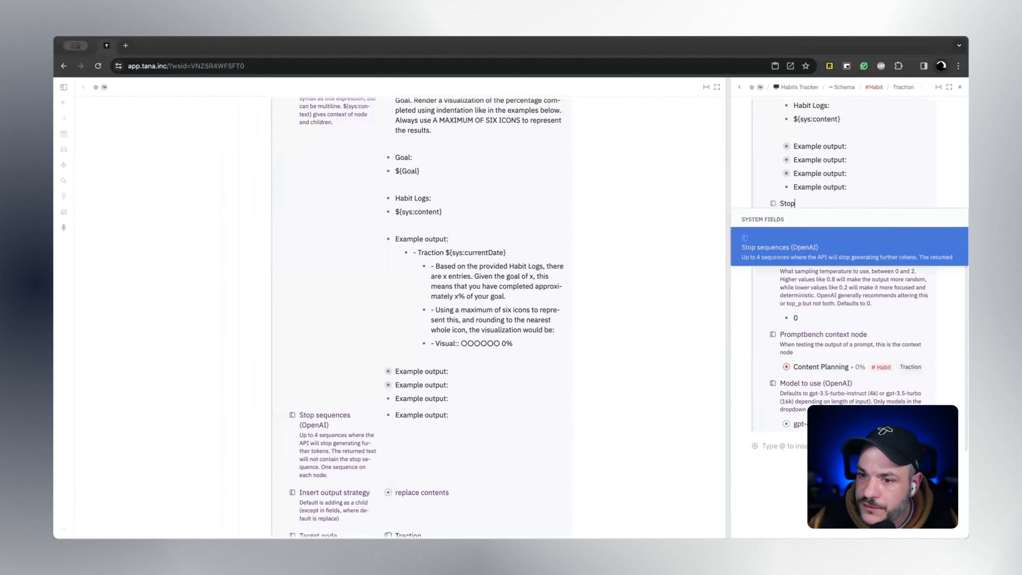
key("Return")
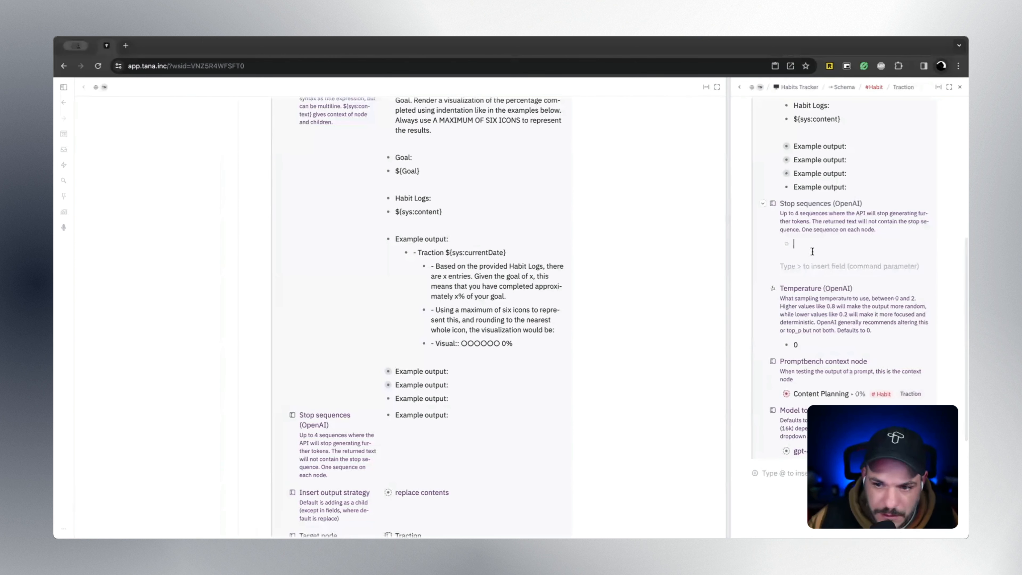
left_click_drag(727, 187, 526, 185)
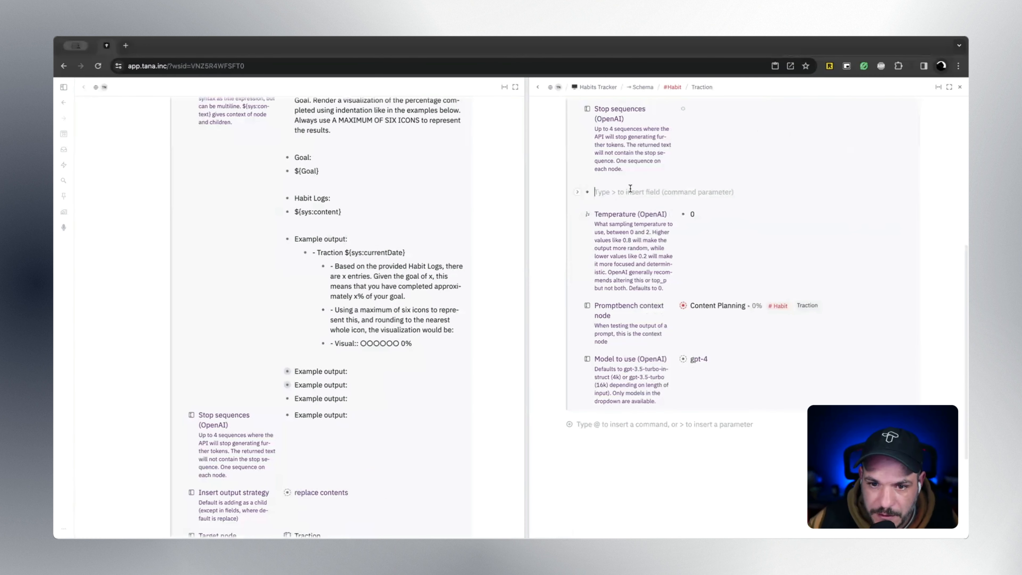
key("BackSpace")
Copy the text of the last "Example output:" node into the Stop sequences value
scroll(692, 189, "up", 3)
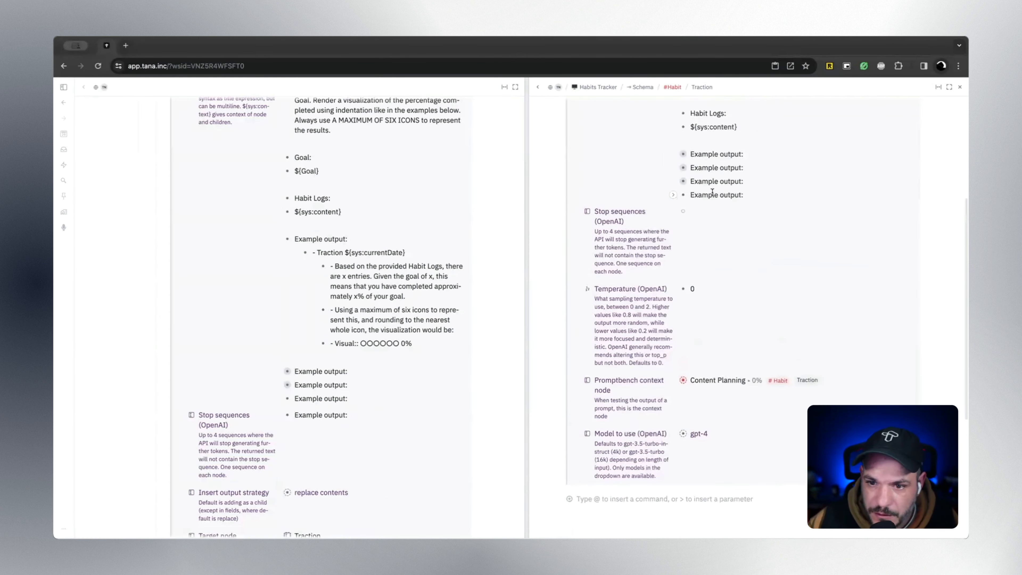
left_click_drag(691, 195, 745, 195)
key("super+c")
left_click(700, 219)
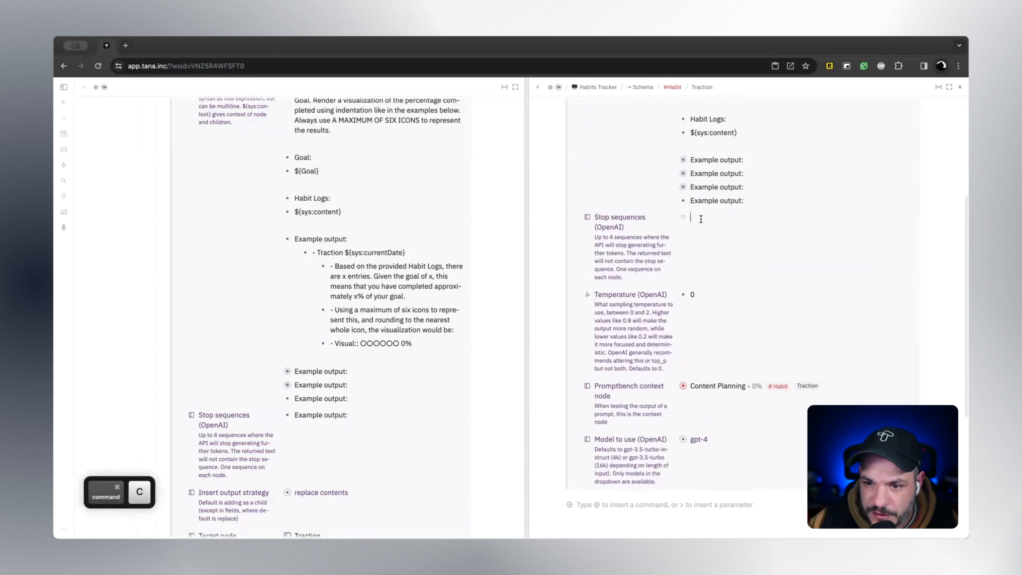
key("super+v")
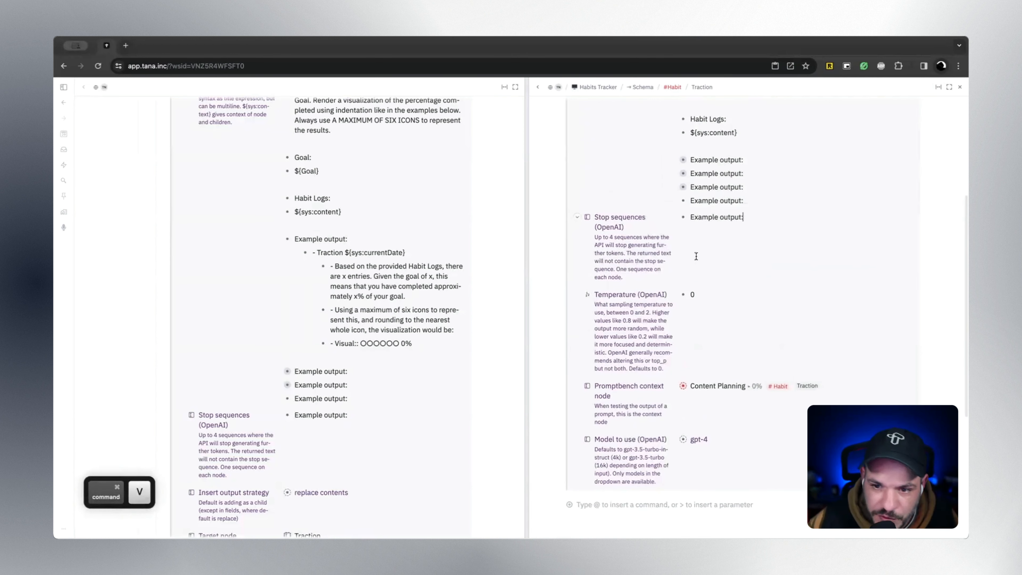
Add the Insert output strategy parameter above Stop sequences and set it to "replace contents"
scroll(633, 245, "down", 1)
scroll(319, 332, "down", 4)
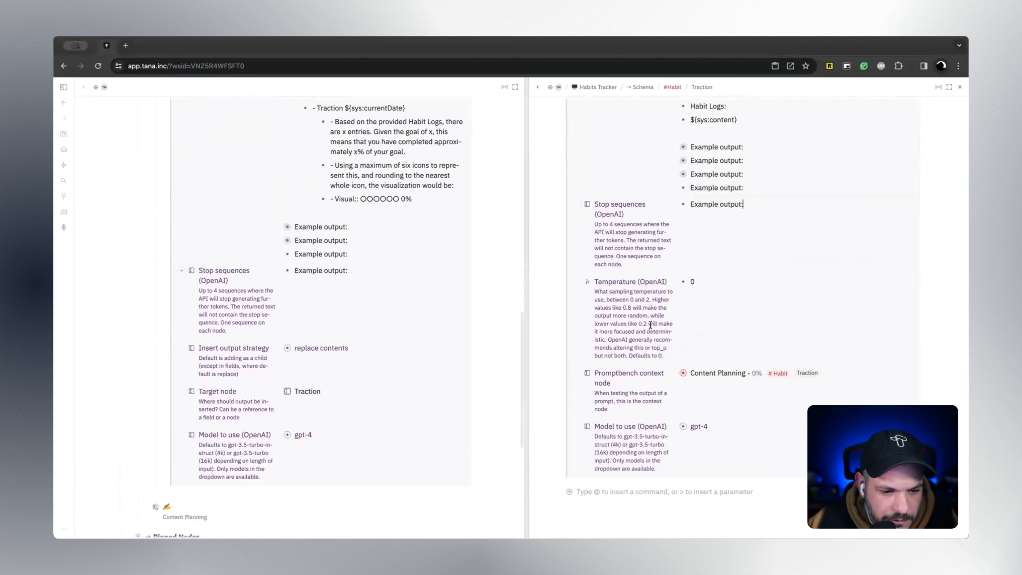
key("Return")
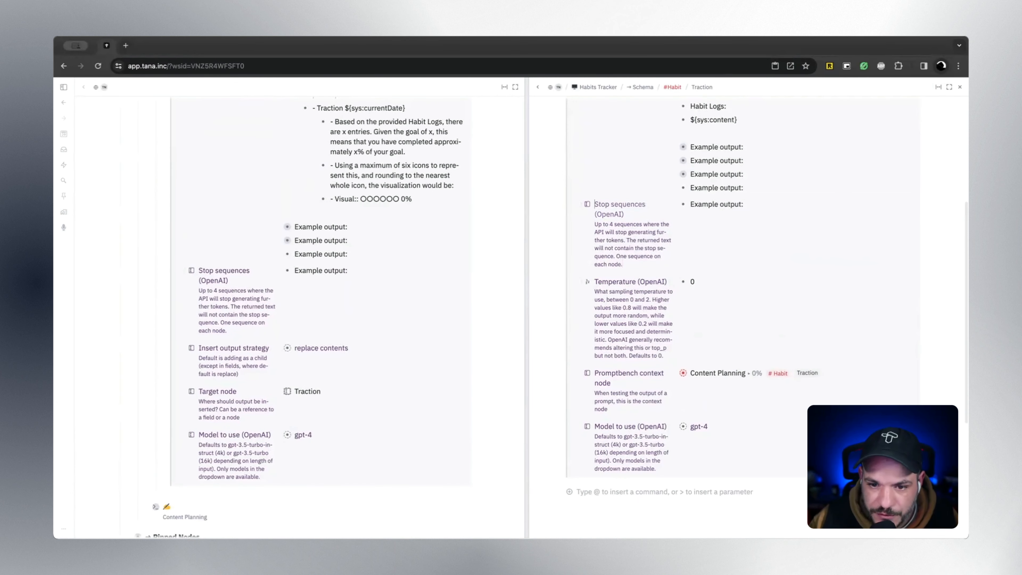
key("Return")
type(">Inser")
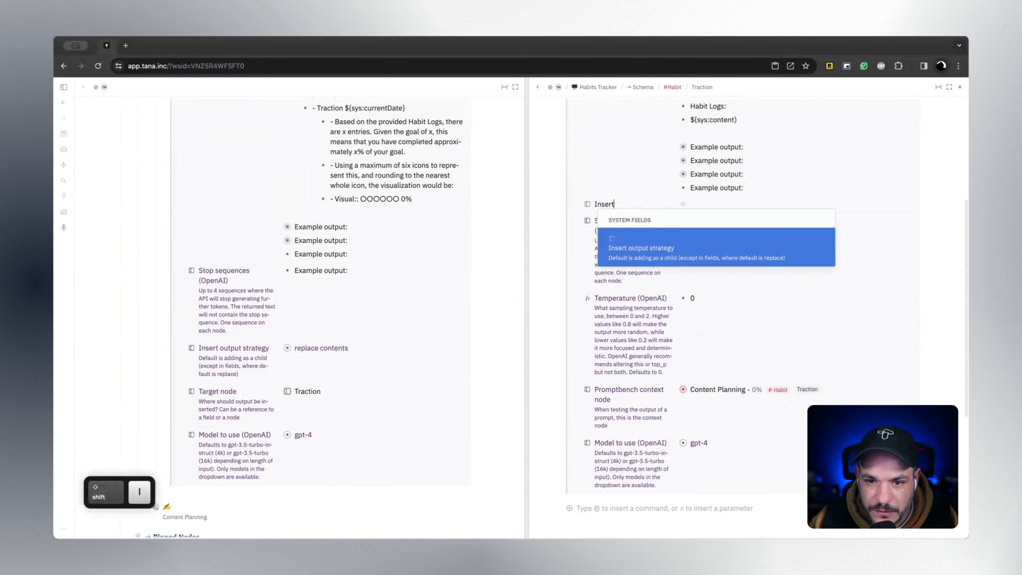
type("t")
key("Return")
left_click(705, 204)
left_click(705, 205)
left_click(707, 206)
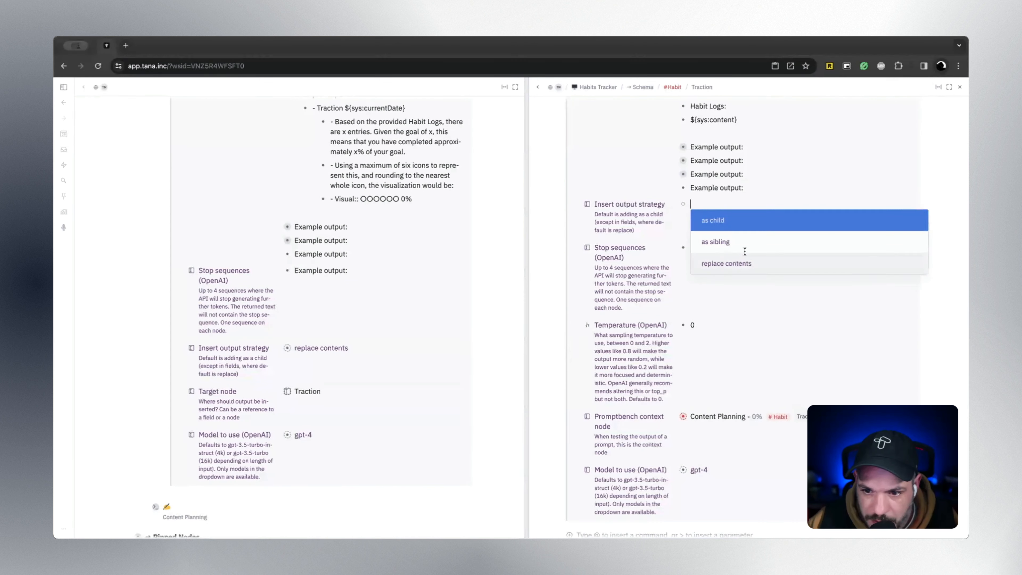
left_click(737, 263)
Add the Target node parameter between Insert output strategy and Stop sequences
scroll(719, 210, "up", 3)
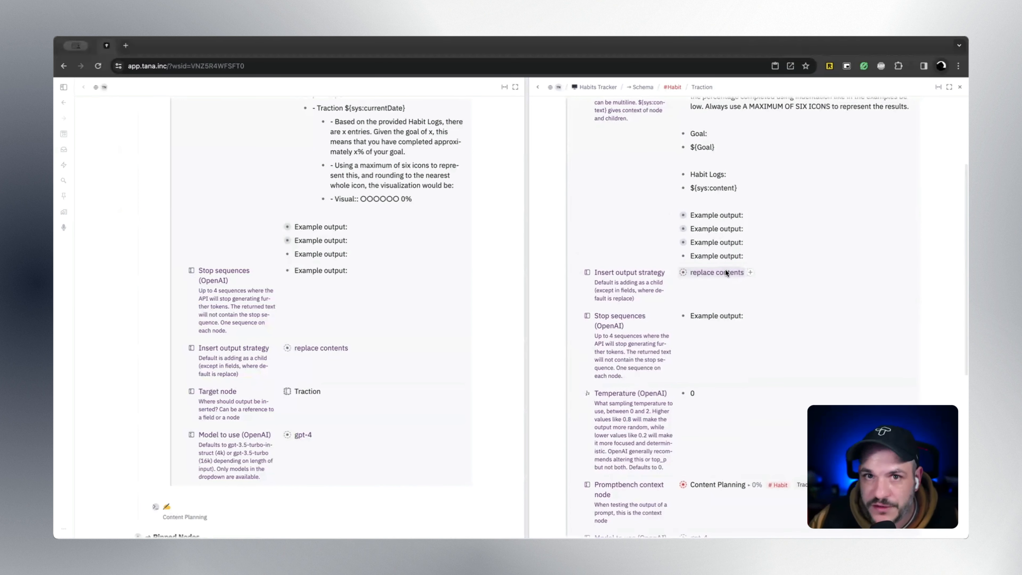
scroll(720, 270, "up", 5)
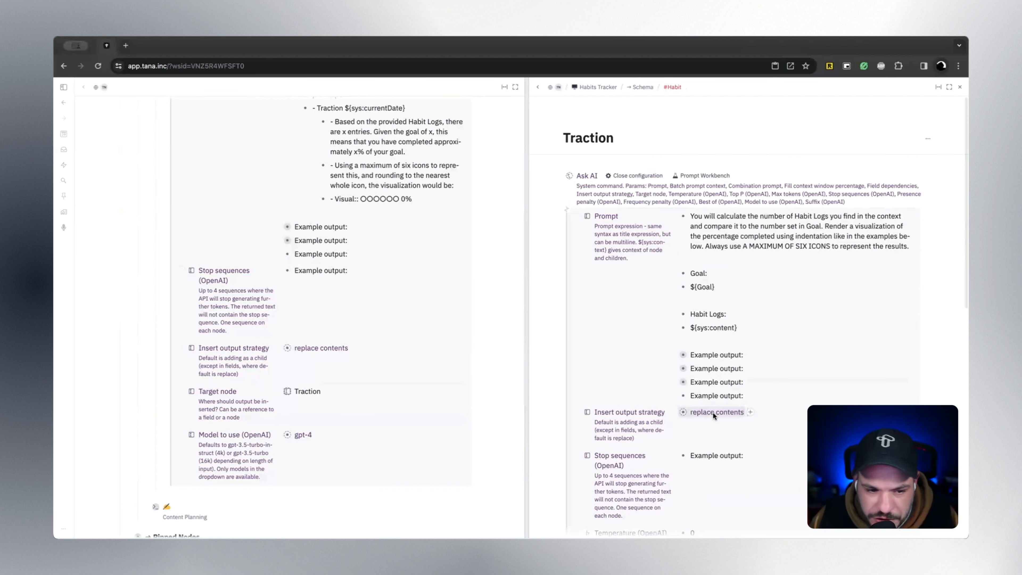
scroll(713, 411, "down", 5)
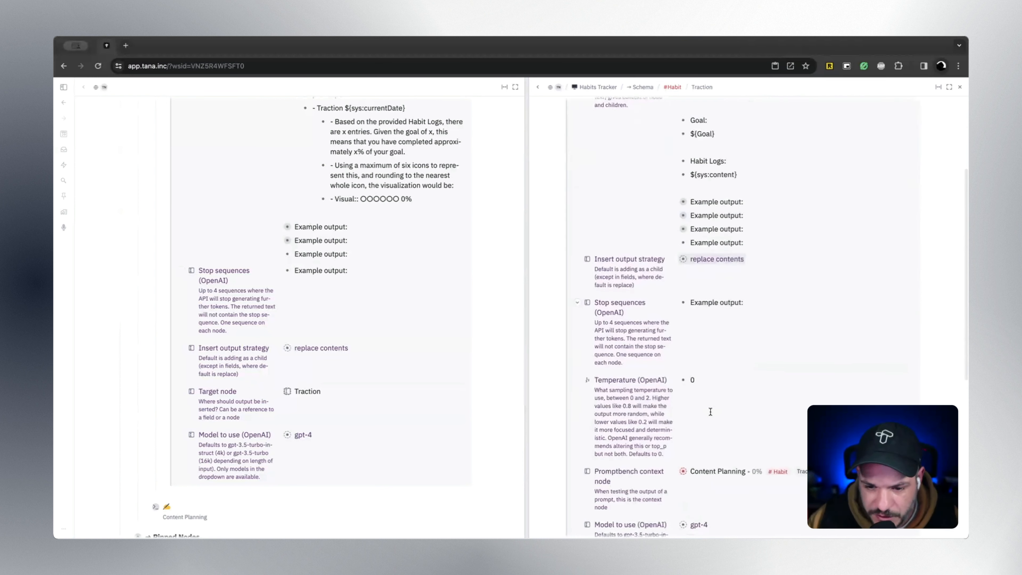
scroll(287, 376, "down", 2)
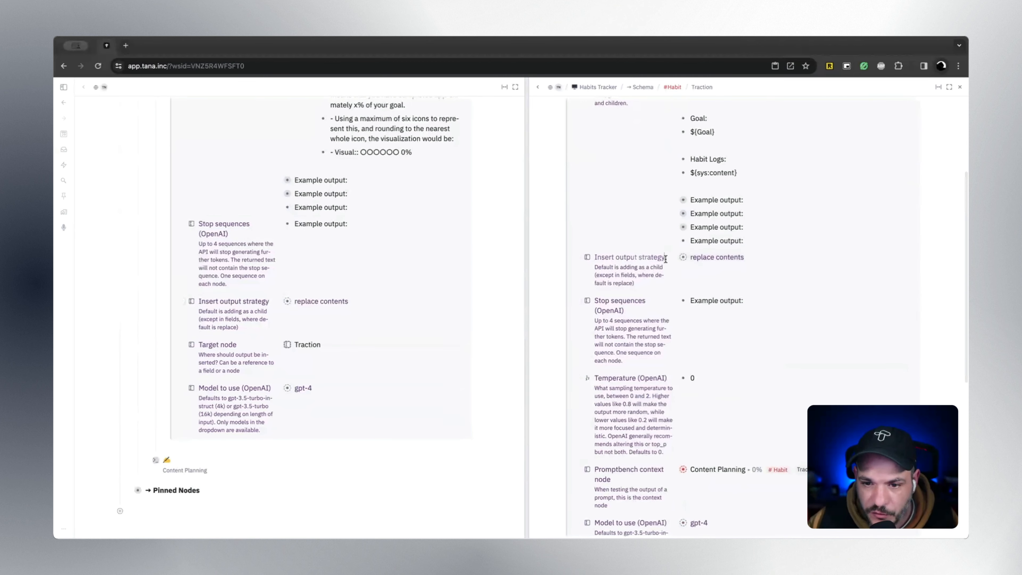
key("Return")
type(">Targe")
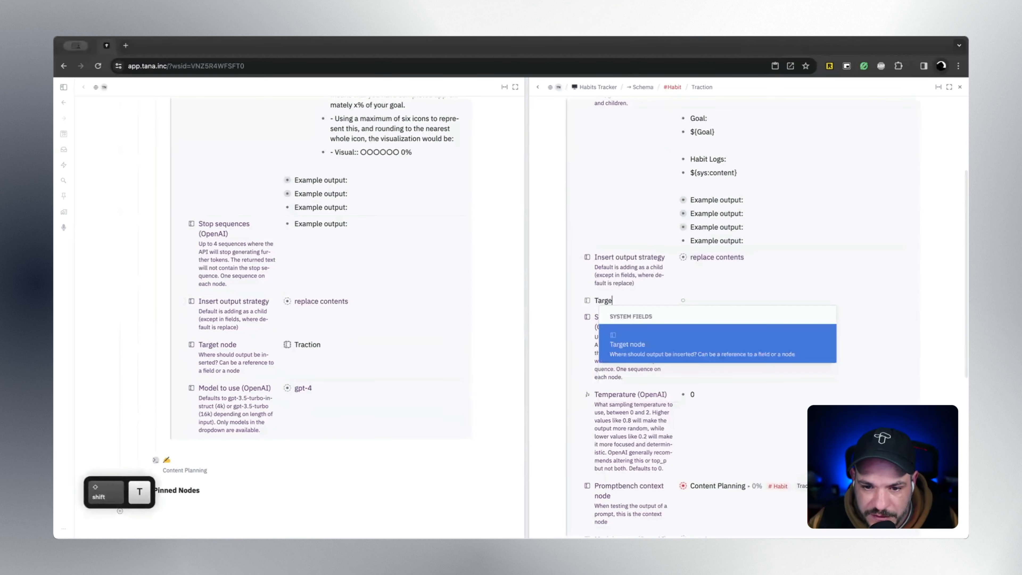
key("Return")
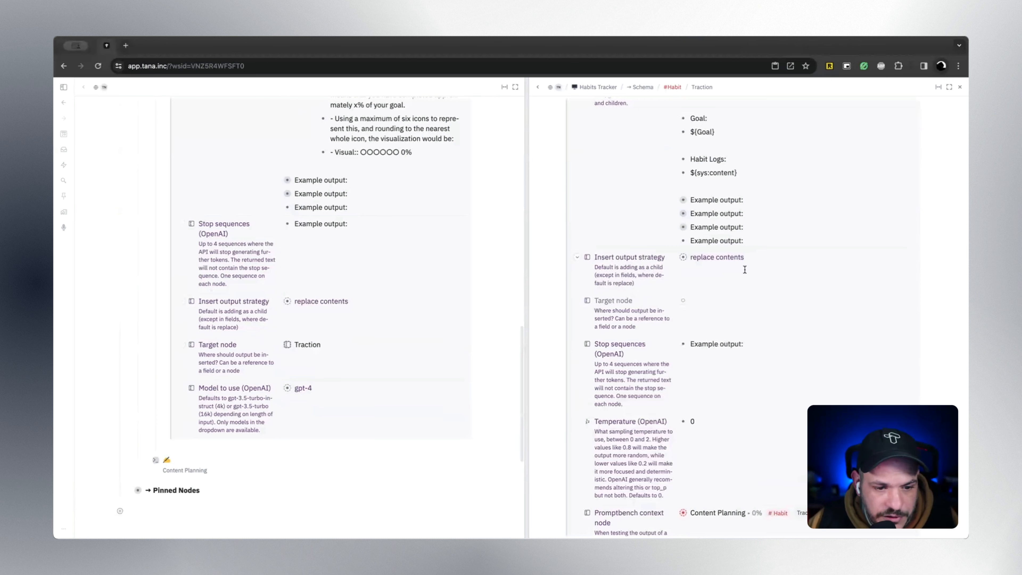
Set the Target node parameter to a reference to the Traction field copied from the Content Planning habit
scroll(746, 268, "up", 5)
scroll(365, 239, "up", 15)
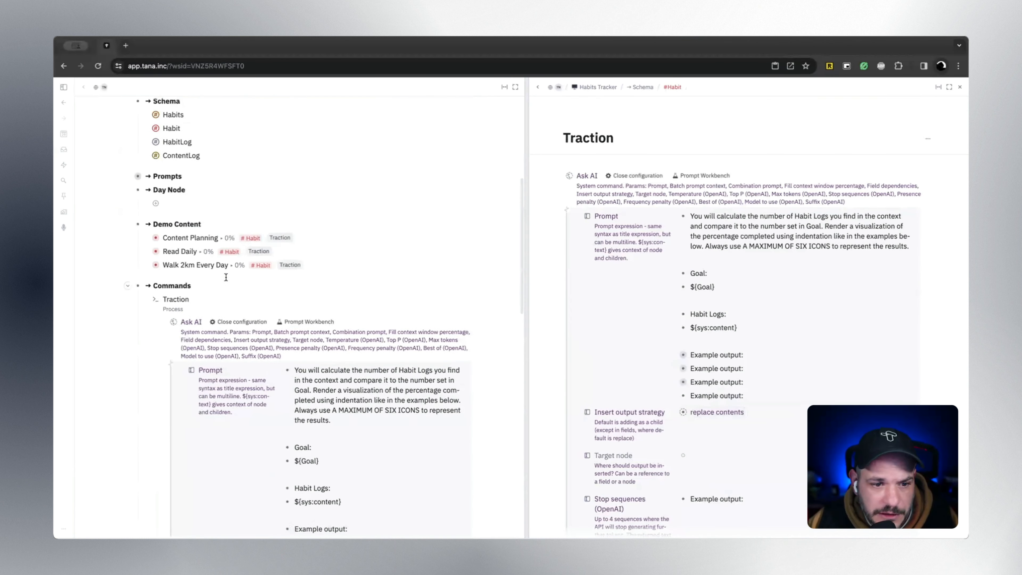
left_click(146, 299)
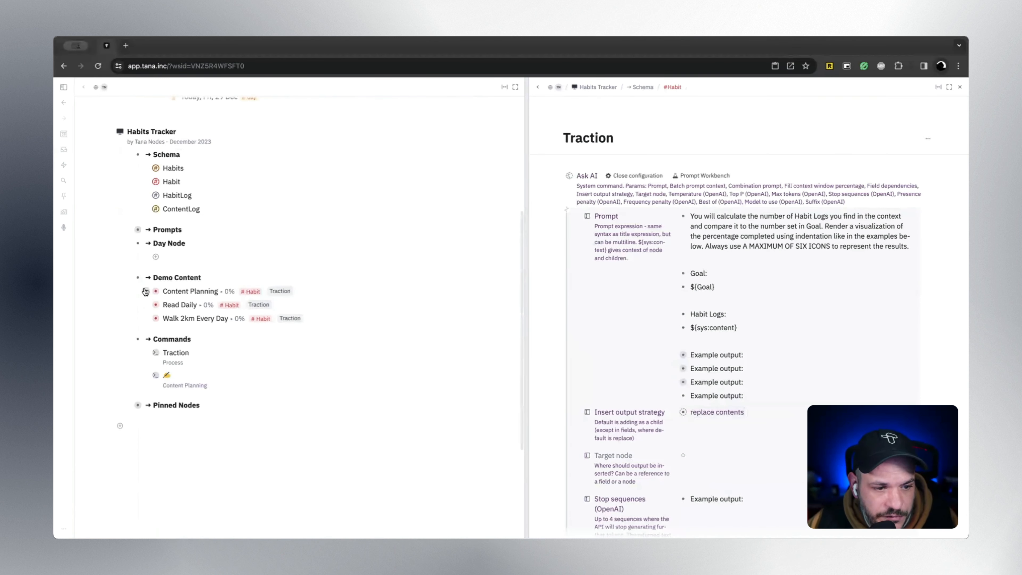
left_click(145, 291)
left_click(191, 318)
key("super+c")
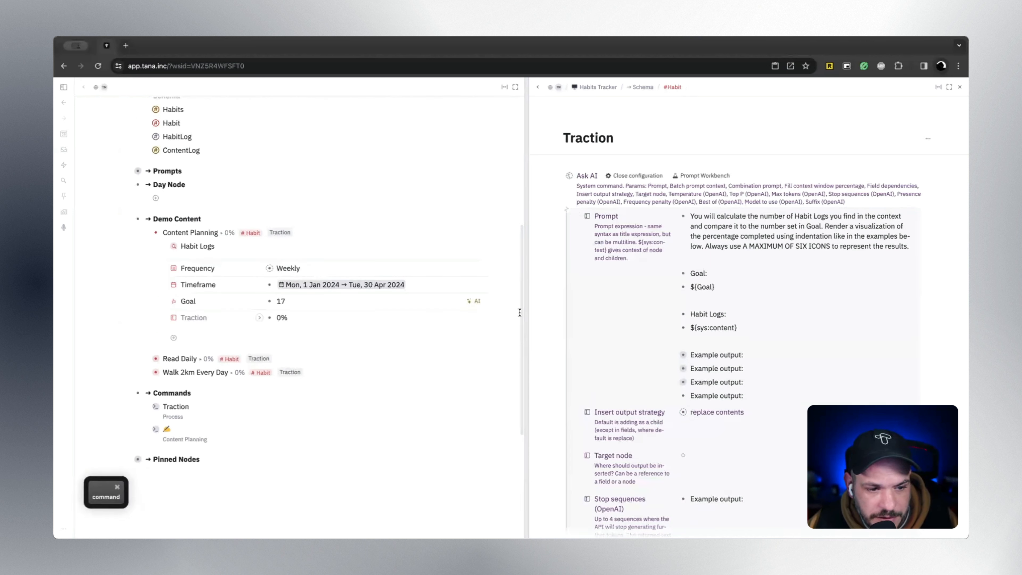
scroll(671, 325, "down", 6)
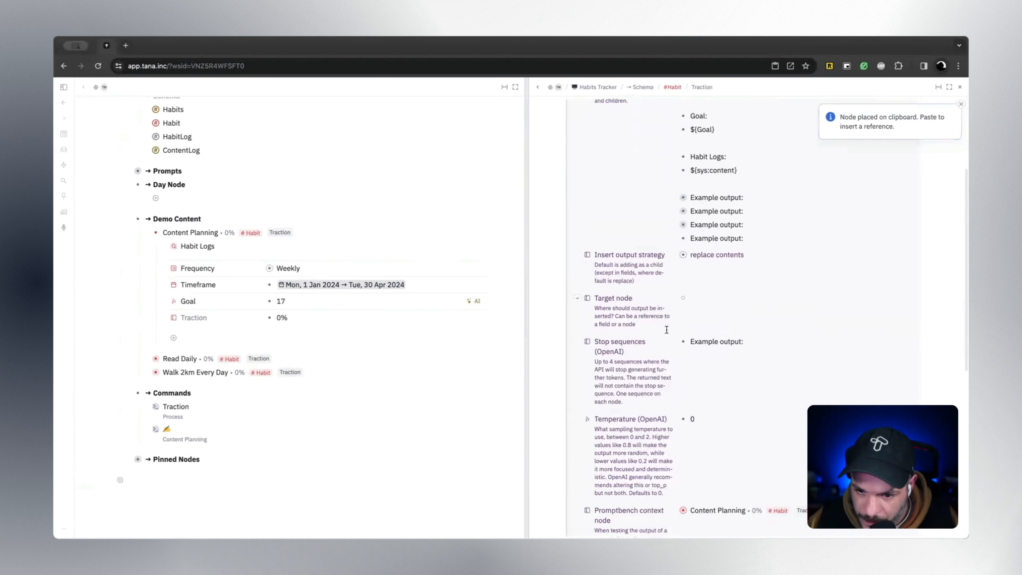
left_click(713, 222)
key("super+v")
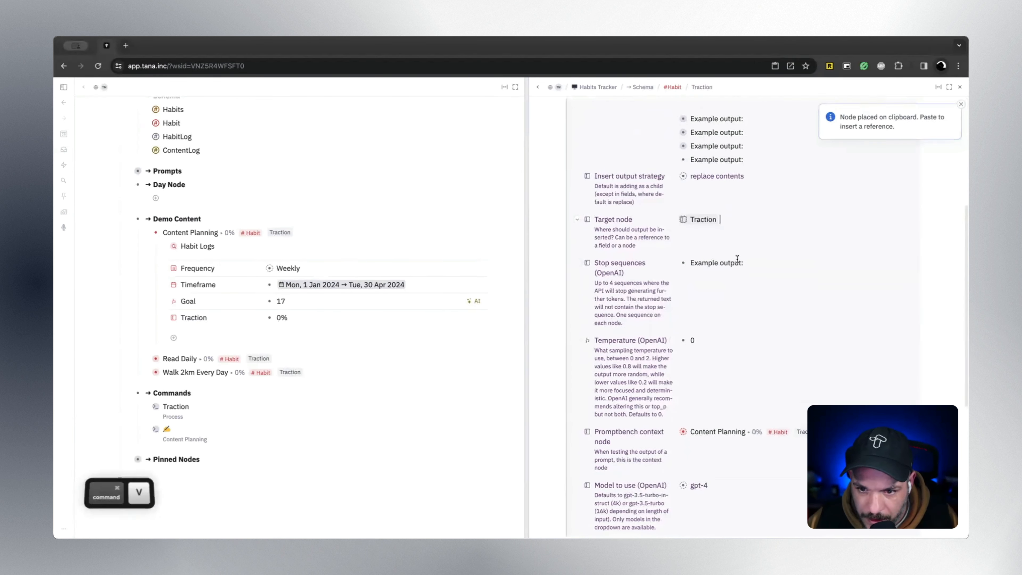
Compare the new Traction command's parameters with those of the finished Traction command under Commands
scroll(133, 367, "down", 1)
left_click(146, 360)
scroll(129, 339, "down", 7)
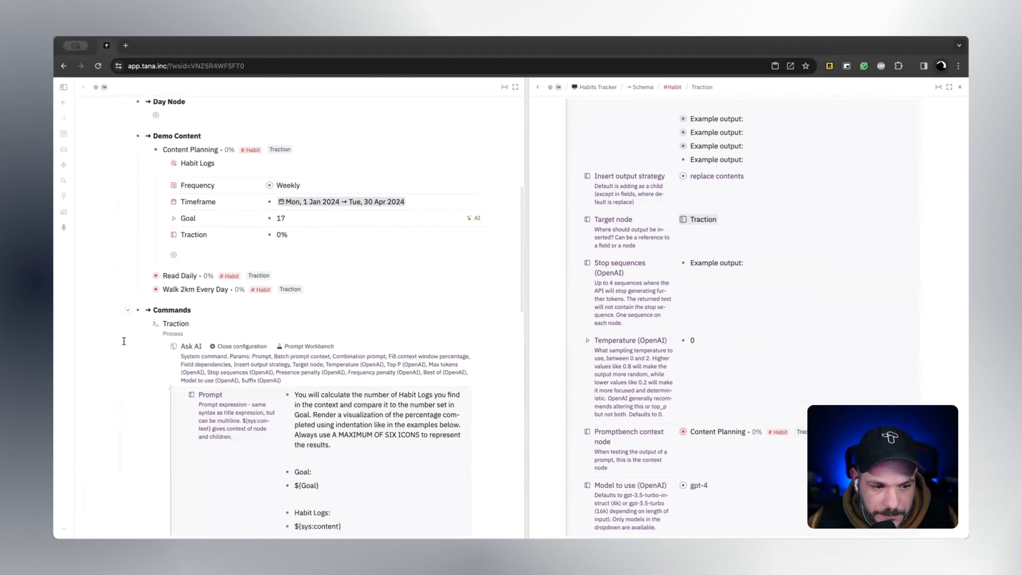
scroll(140, 330, "down", 5)
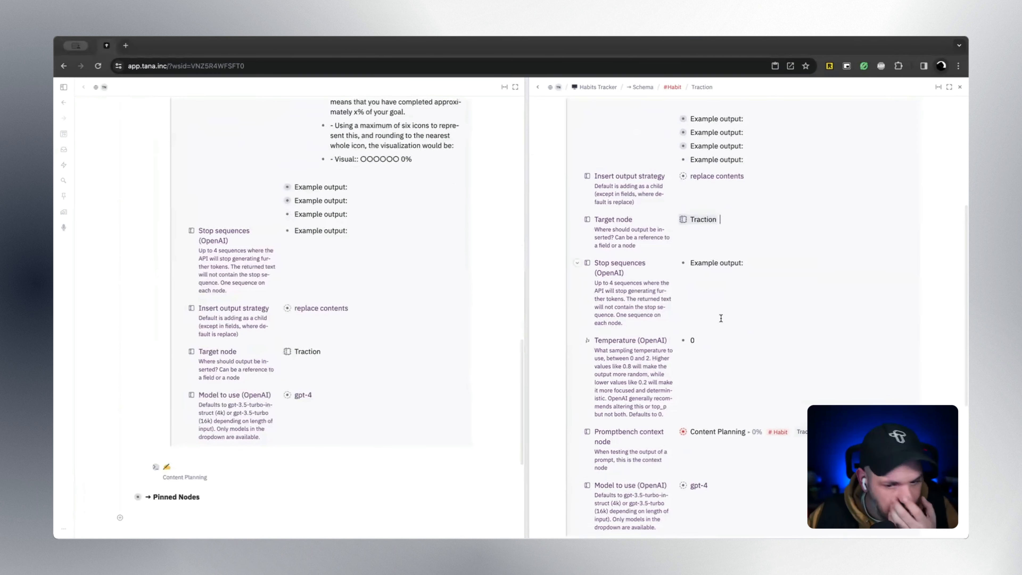
scroll(721, 318, "down", 2)
scroll(720, 318, "up", 6)
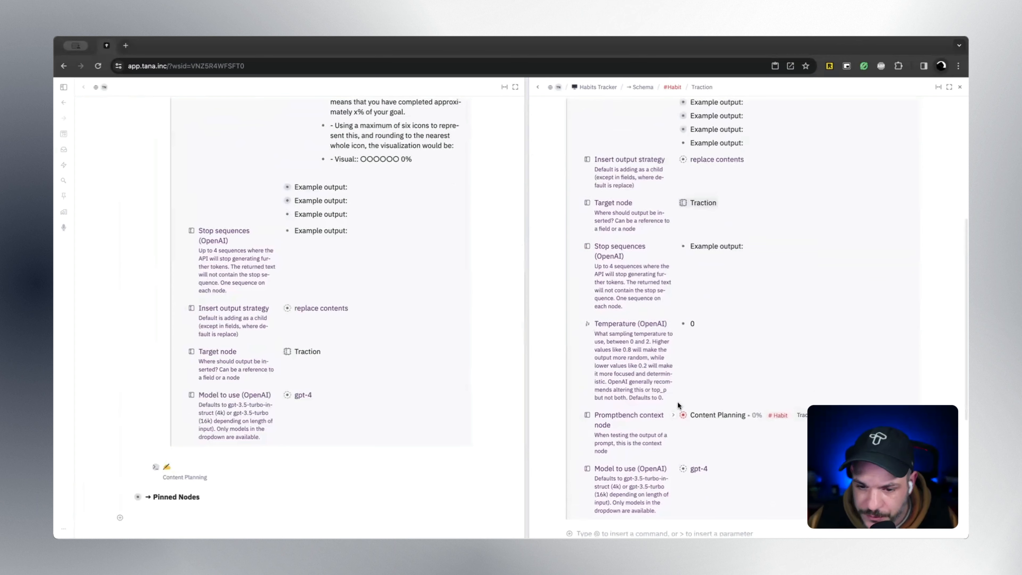
scroll(678, 403, "up", 4)
Close the Ask AI configuration of both Traction commands and collapse the finished Traction command under Commands
left_click(636, 175)
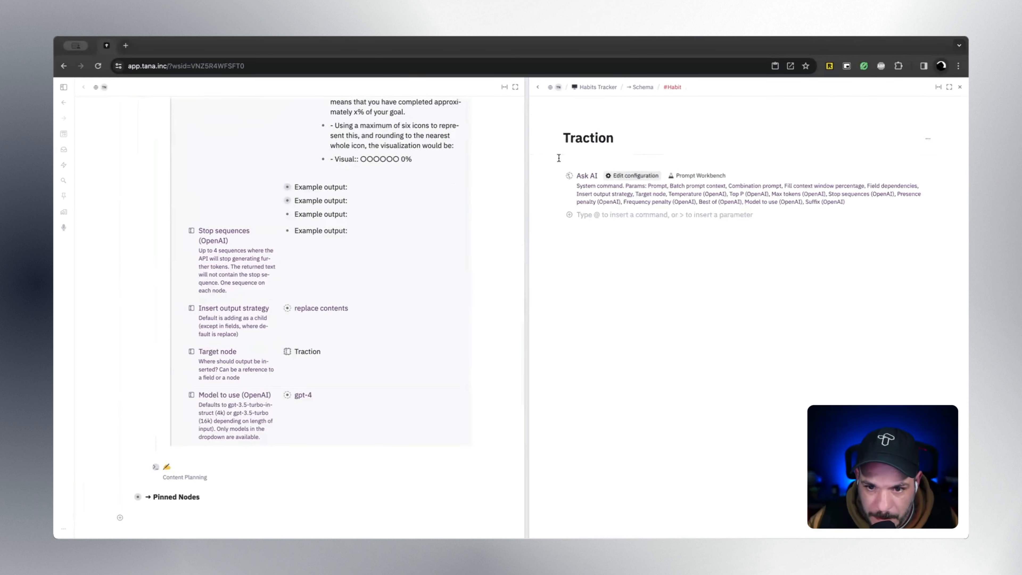
scroll(245, 218, "up", 8)
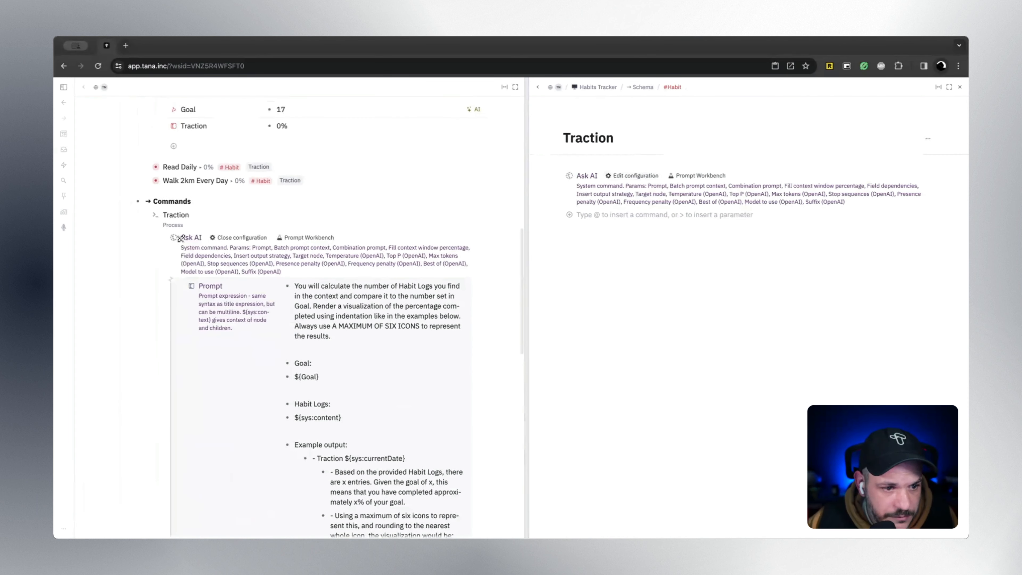
left_click(238, 237)
left_click(146, 216)
scroll(157, 250, "up", 6)
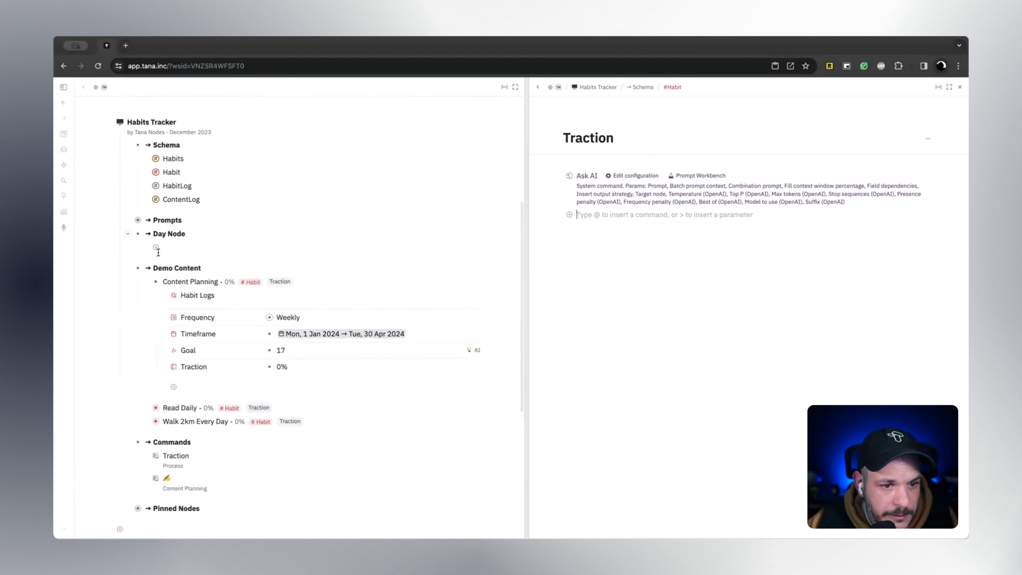
Run the Traction command on Content Planning and expand the generated Traction field output in a wider main pane
scroll(169, 266, "down", 1)
left_click(163, 261)
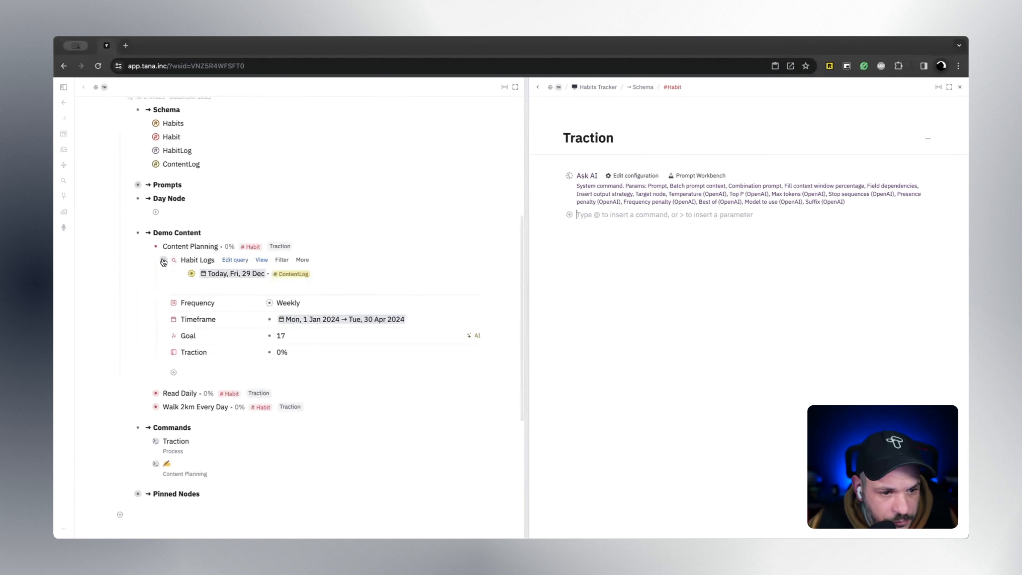
left_click(165, 262)
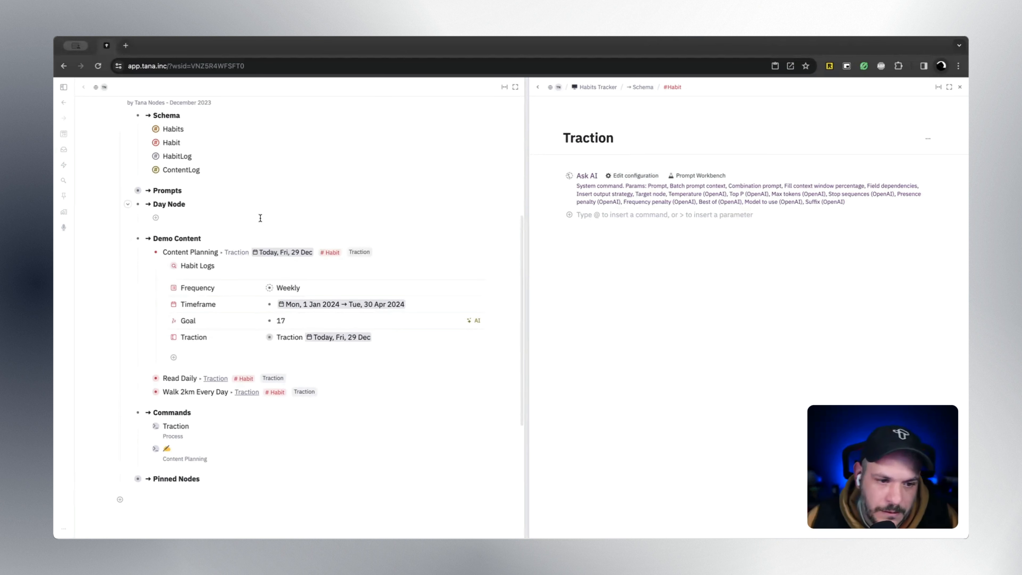
left_click(258, 337)
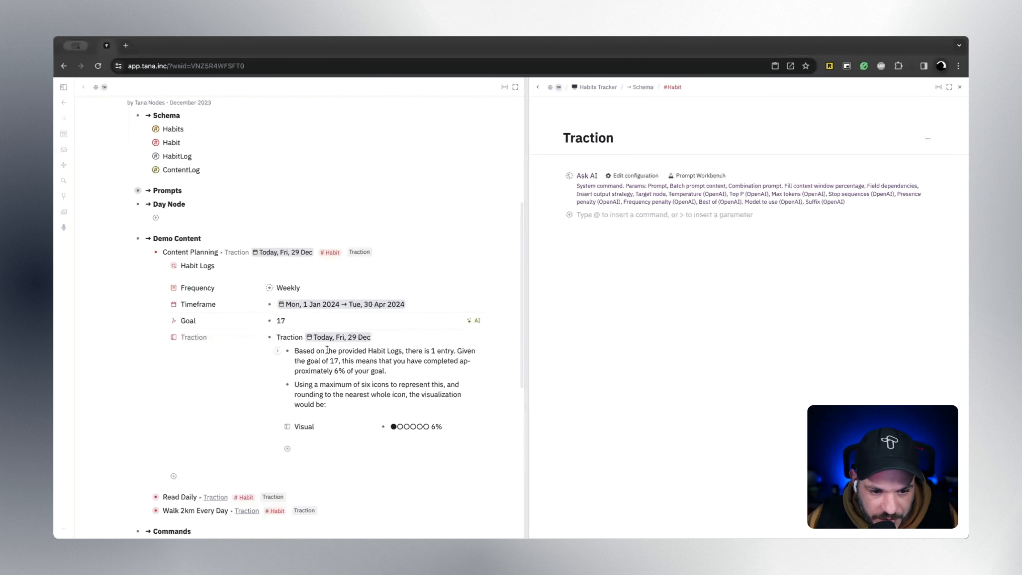
left_click_drag(526, 349, 611, 349)
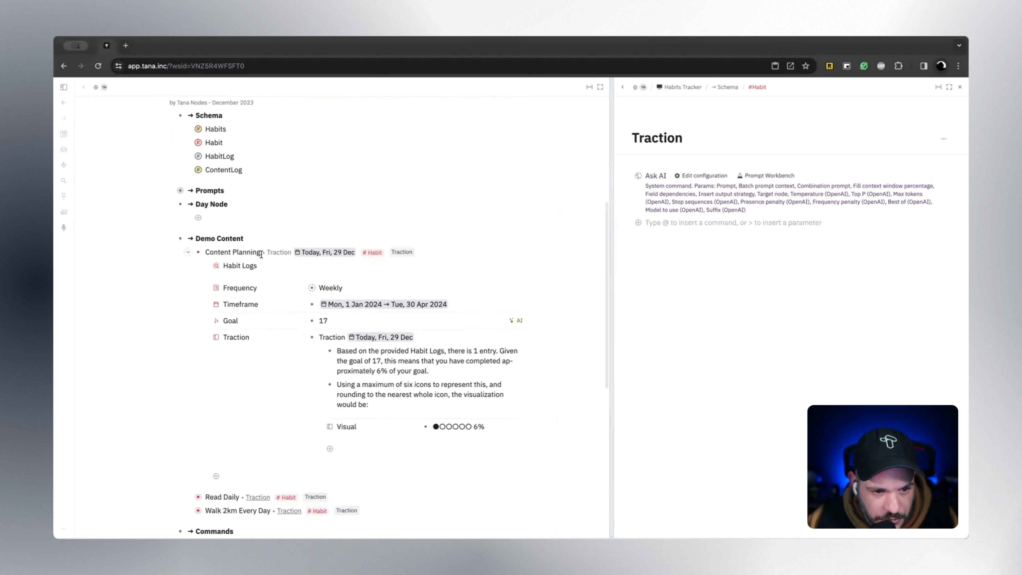
Change the Habit tag's title expression to "${name}• ${Traction.Visual}" and close the tag configuration
left_click(377, 256)
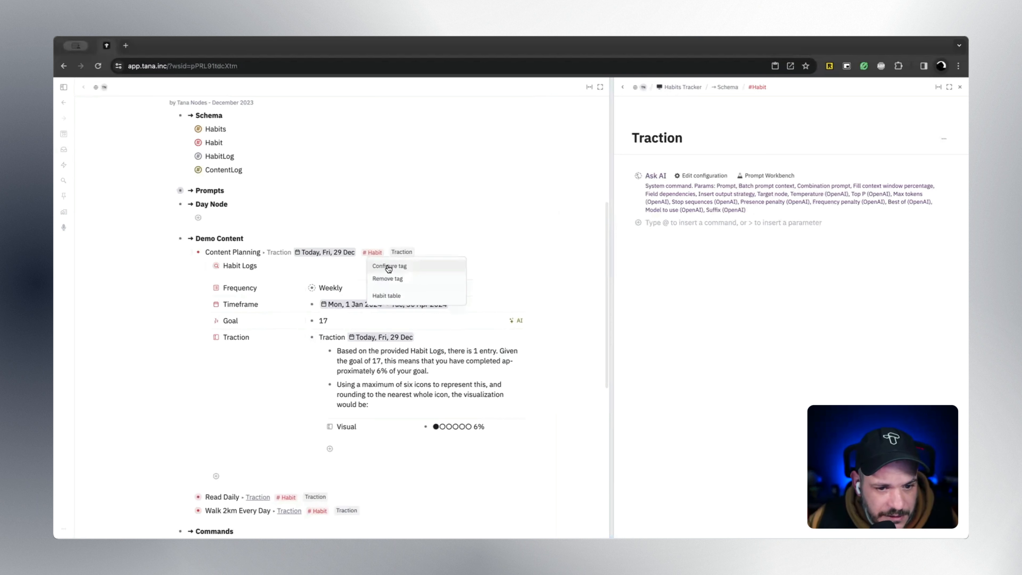
left_click(386, 265)
scroll(308, 351, "down", 5)
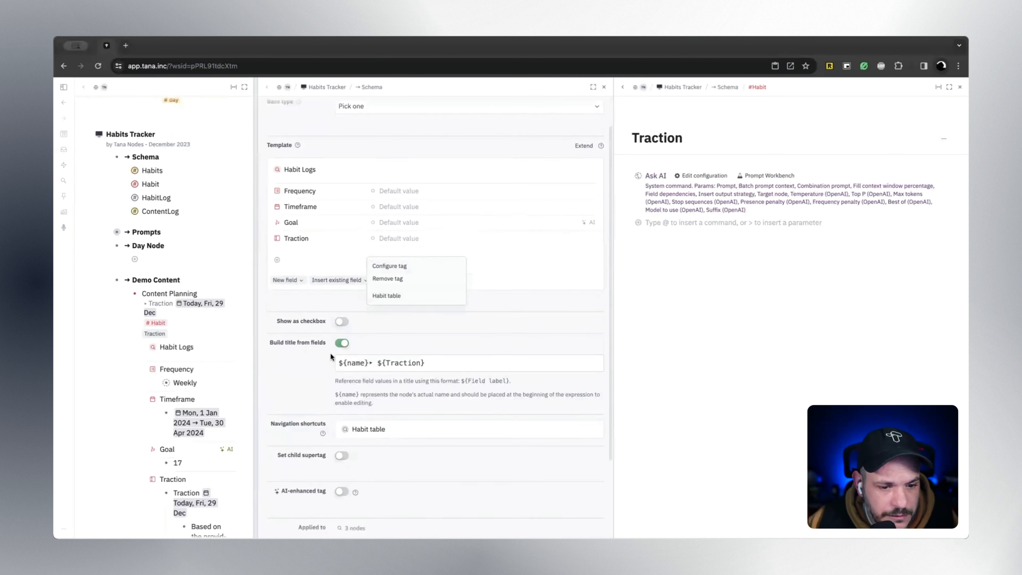
scroll(302, 295, "up", 5)
scroll(362, 290, "down", 5)
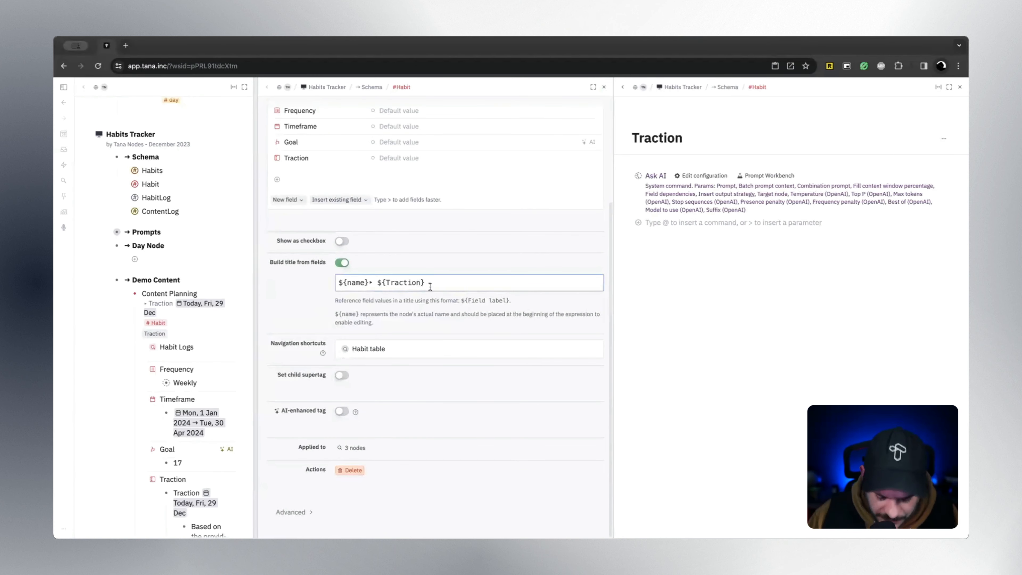
type(".")
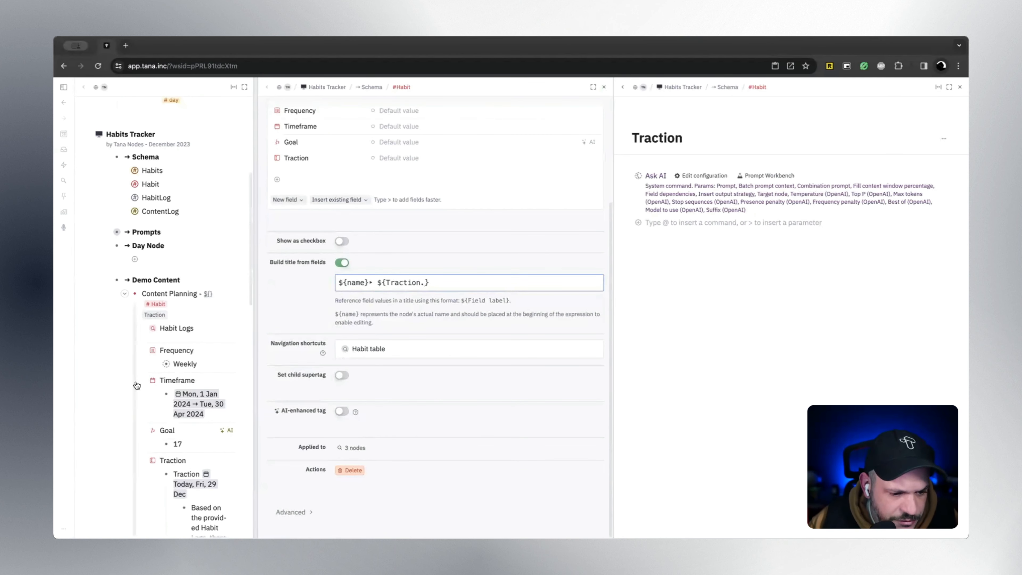
scroll(140, 381, "down", 4)
scroll(140, 381, "down", 4)
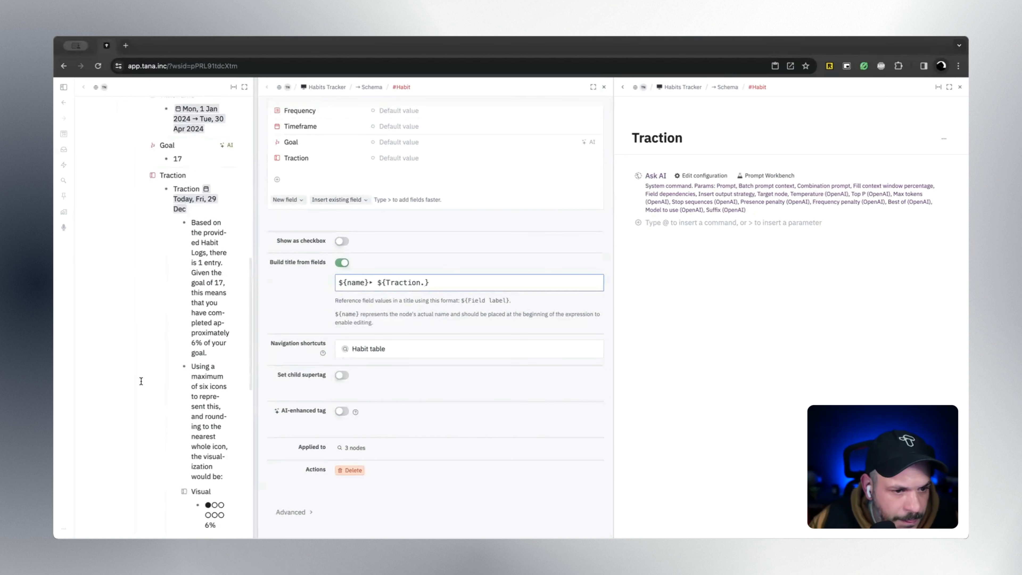
scroll(227, 345, "up", 4)
scroll(227, 344, "up", 3)
type("Visau")
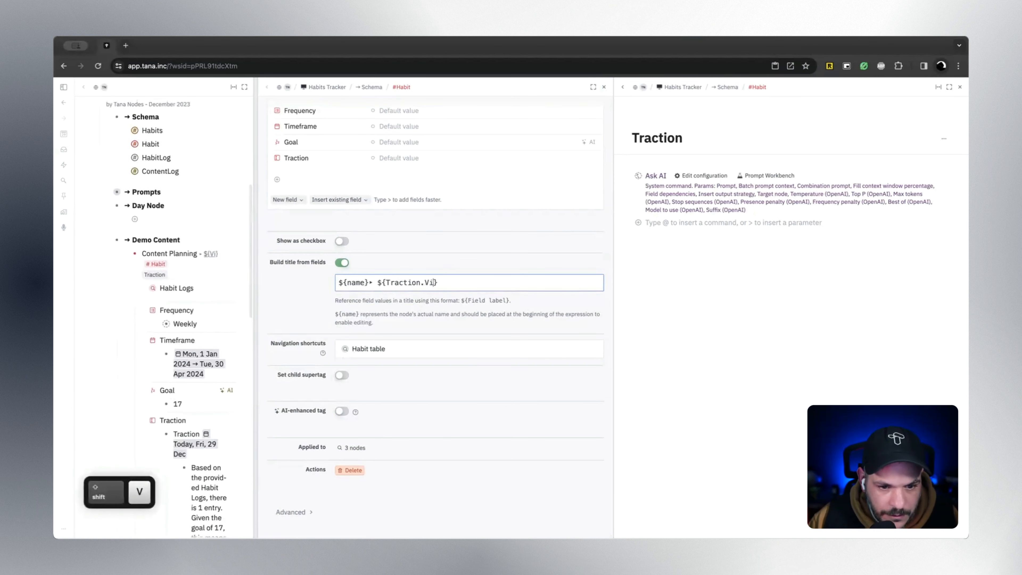
key("BackSpace")
key("BackSpace")
type("ual")
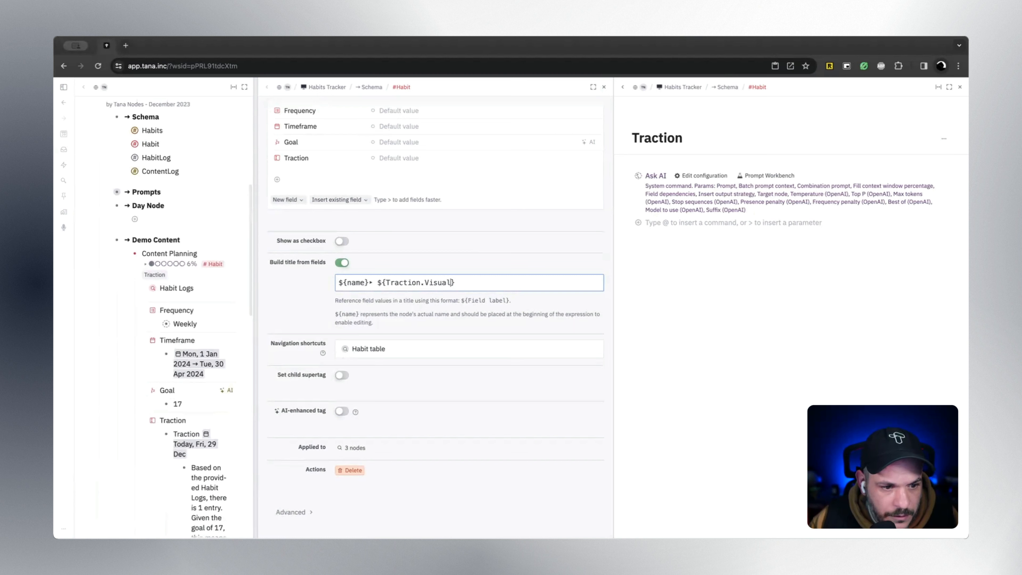
left_click(604, 87)
Collapse the Traction output and the Content Planning node under Demo Content
scroll(347, 282, "down", 5)
scroll(317, 274, "up", 5)
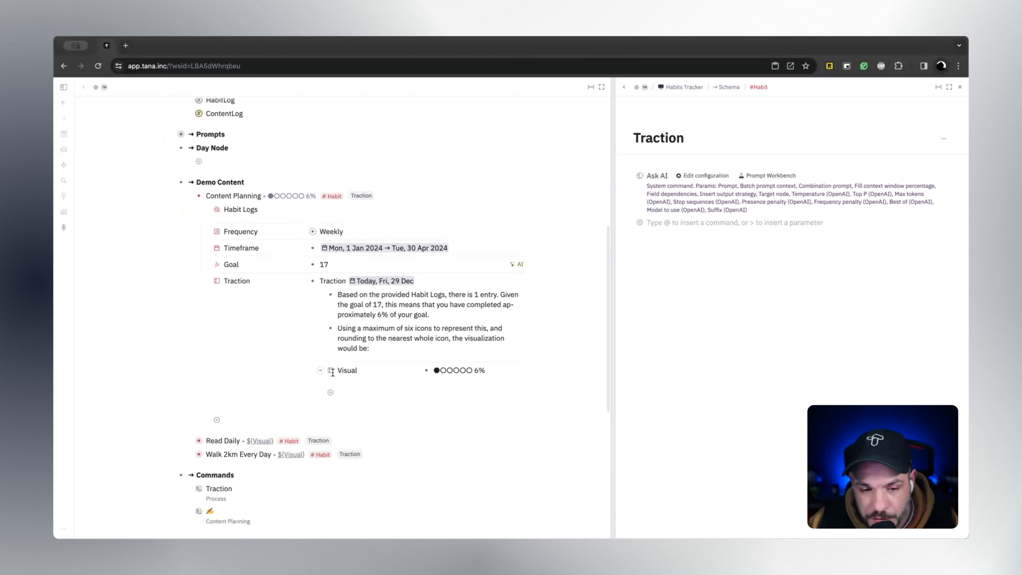
left_click(304, 281)
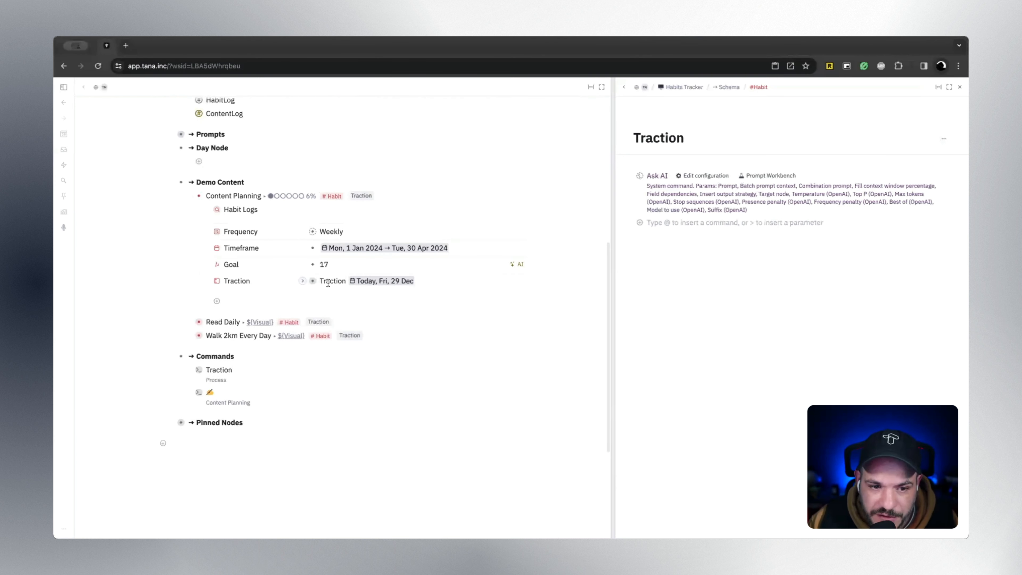
scroll(319, 282, "up", 1)
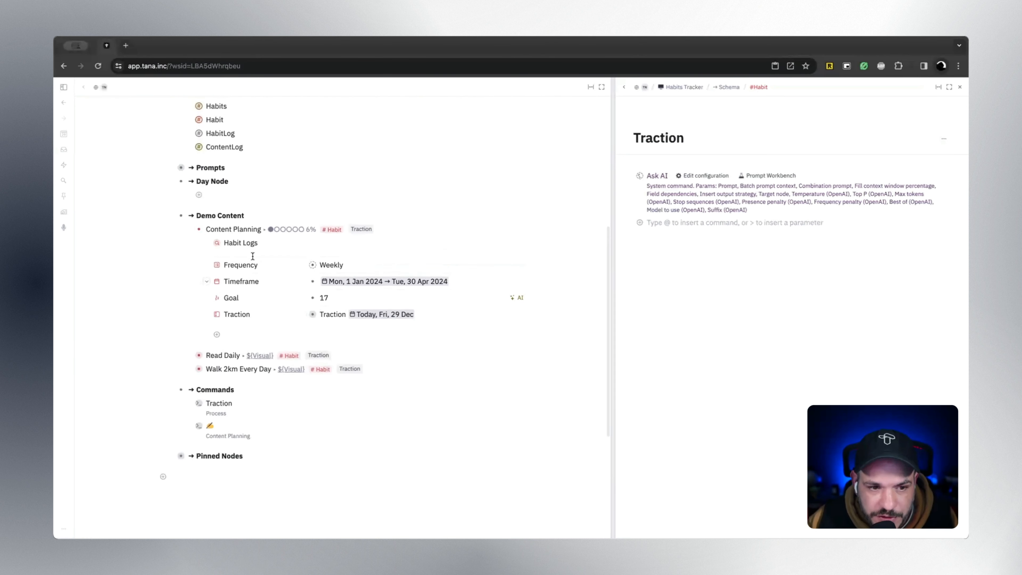
left_click(189, 232)
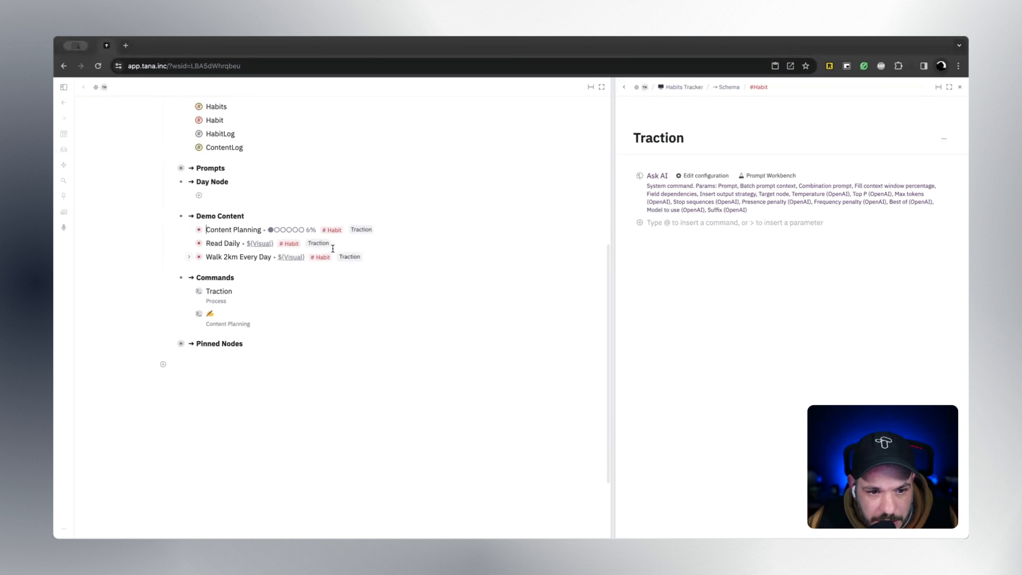
Run the Traction command on the Read Daily habit, review the generated Traction output and collapse the node
left_click(188, 245)
left_click(207, 258)
left_click(207, 258)
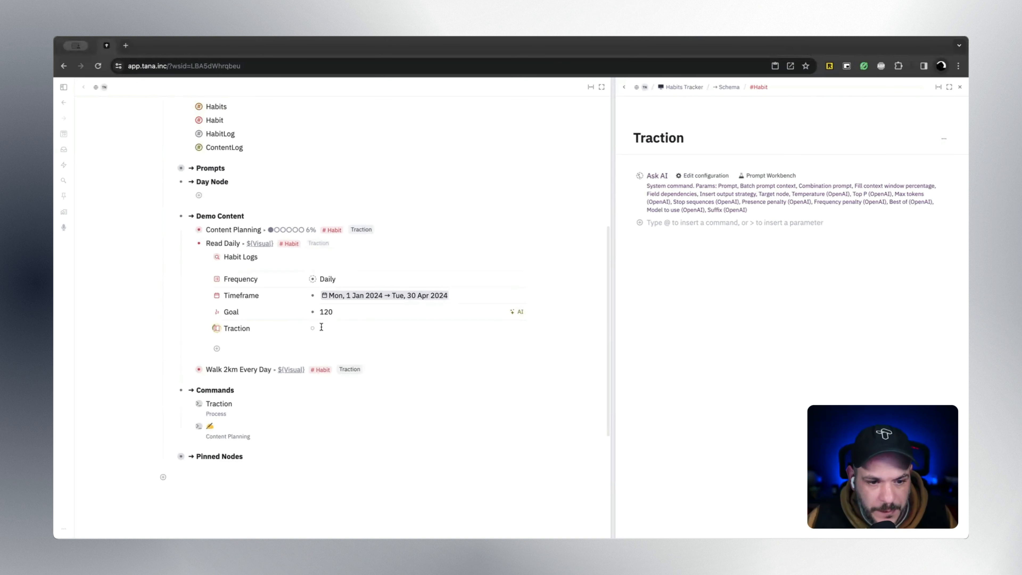
left_click(303, 329)
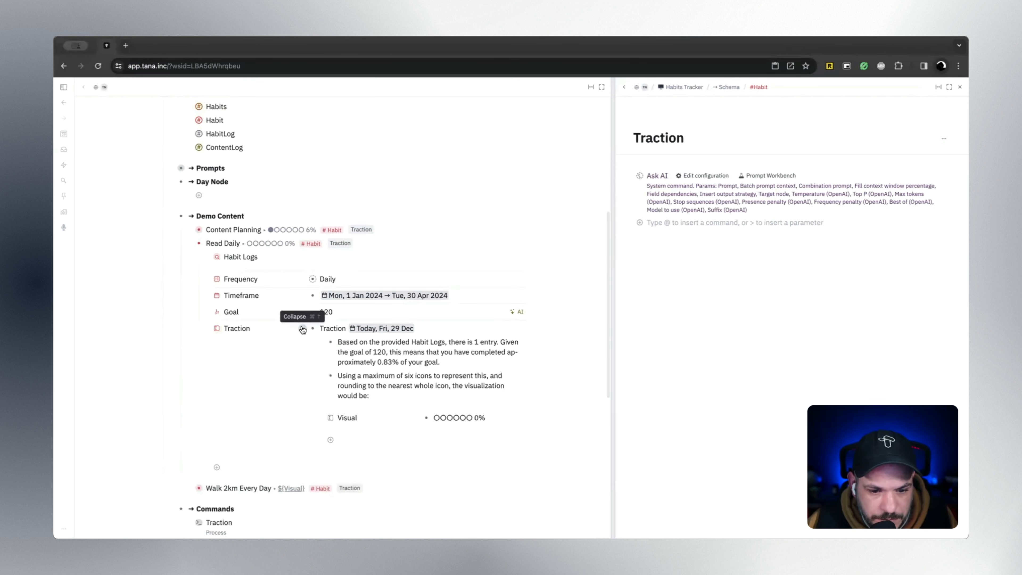
left_click(302, 328)
left_click(188, 243)
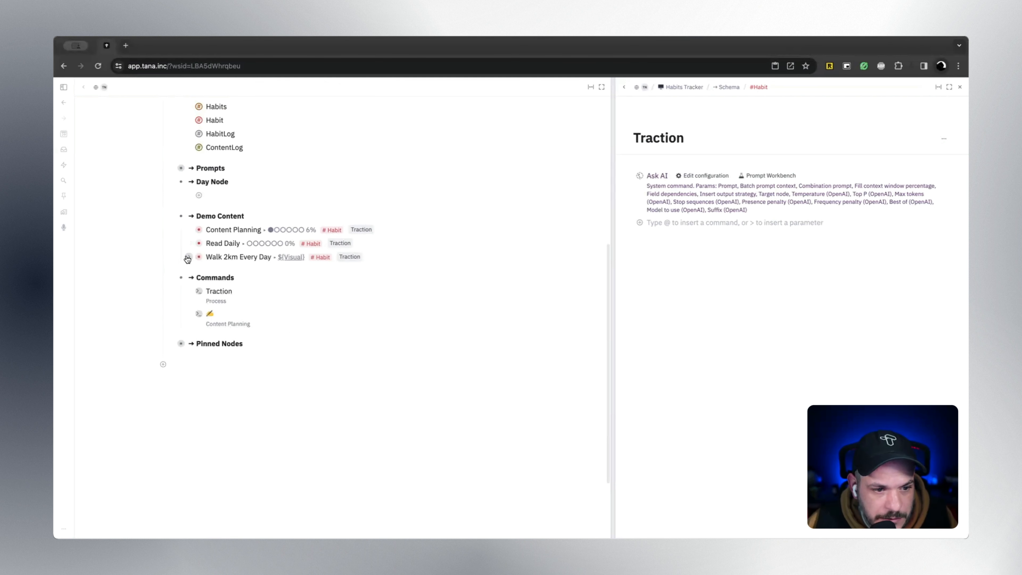
Run the Traction command on the Walk 2km Every Day habit, review its output and collapse the node
left_click(189, 257)
left_click(358, 259)
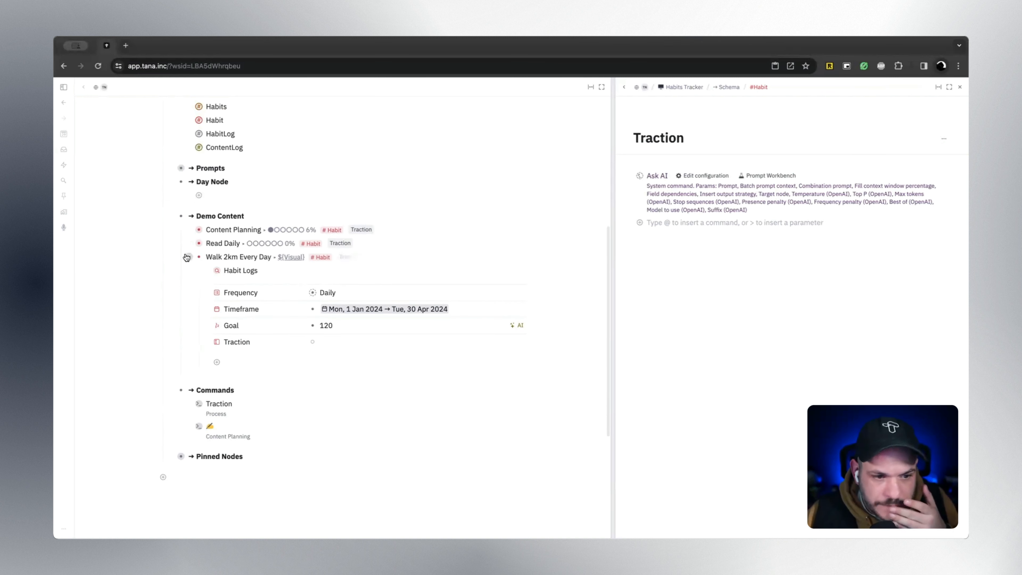
left_click(208, 271)
left_click(208, 271)
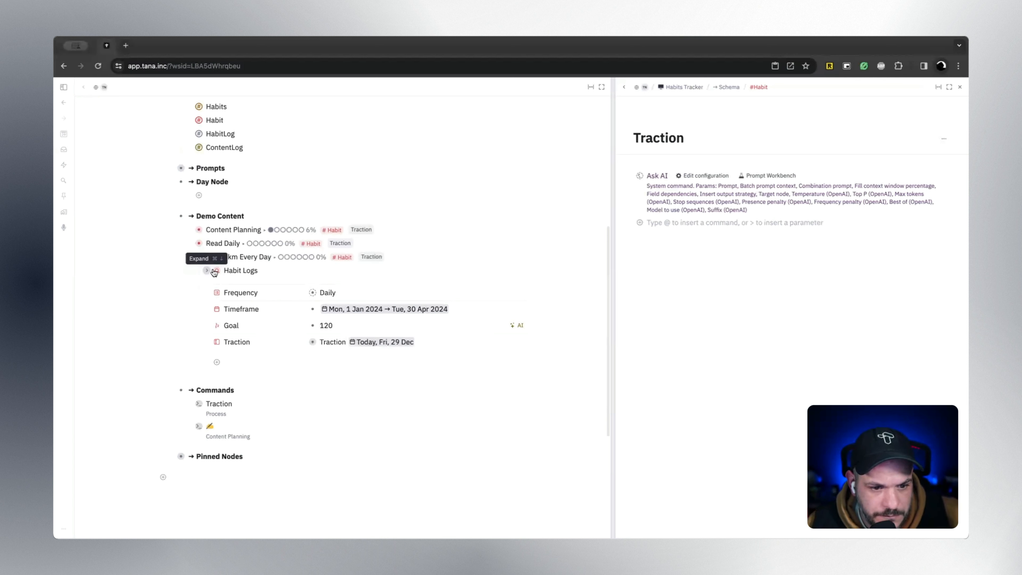
left_click(305, 342)
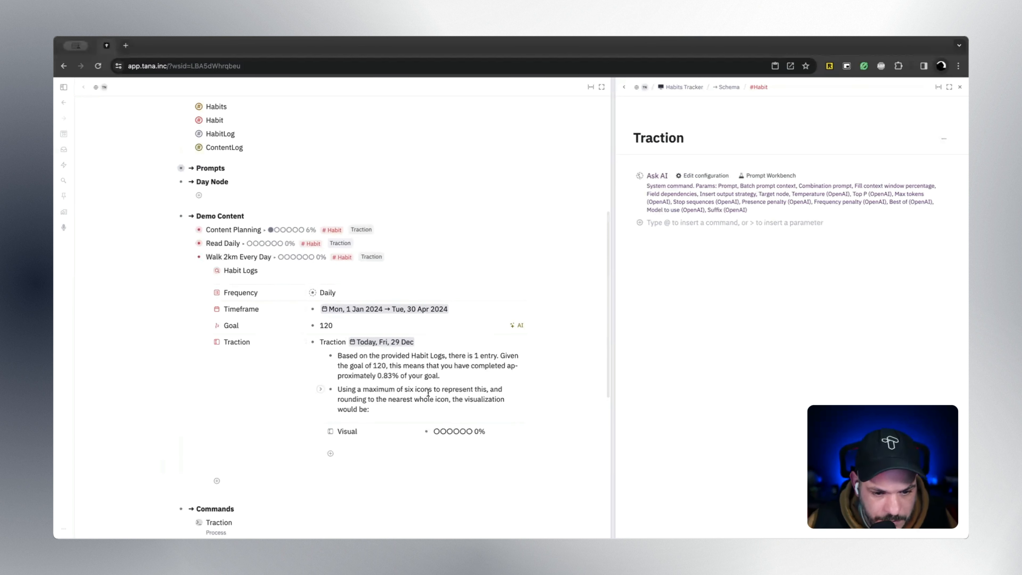
left_click(305, 342)
left_click(189, 257)
Collapse the Commands section of the Habits Tracker
scroll(188, 260, "up", 2)
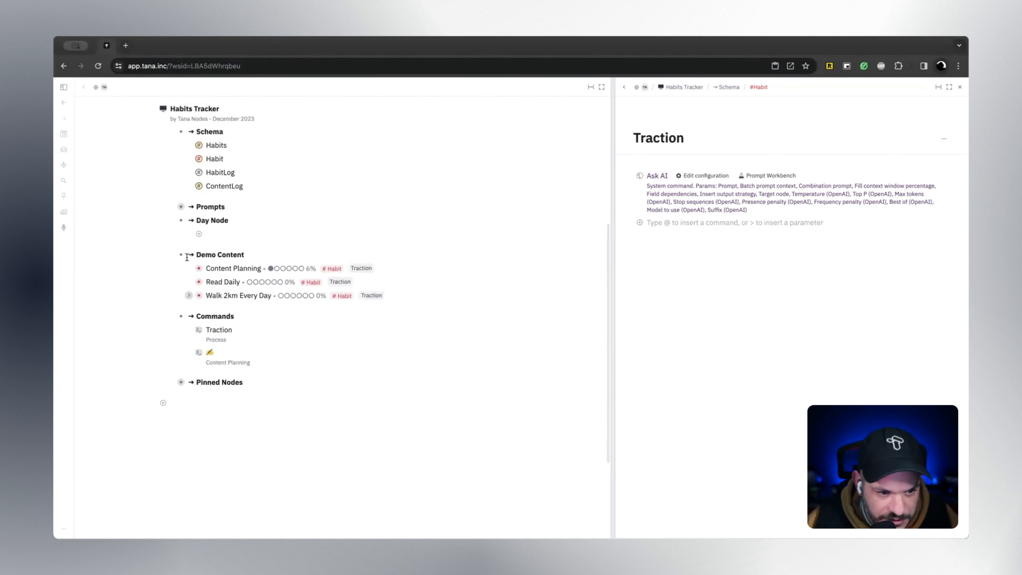
left_click(171, 319)
scroll(169, 282, "up", 2)
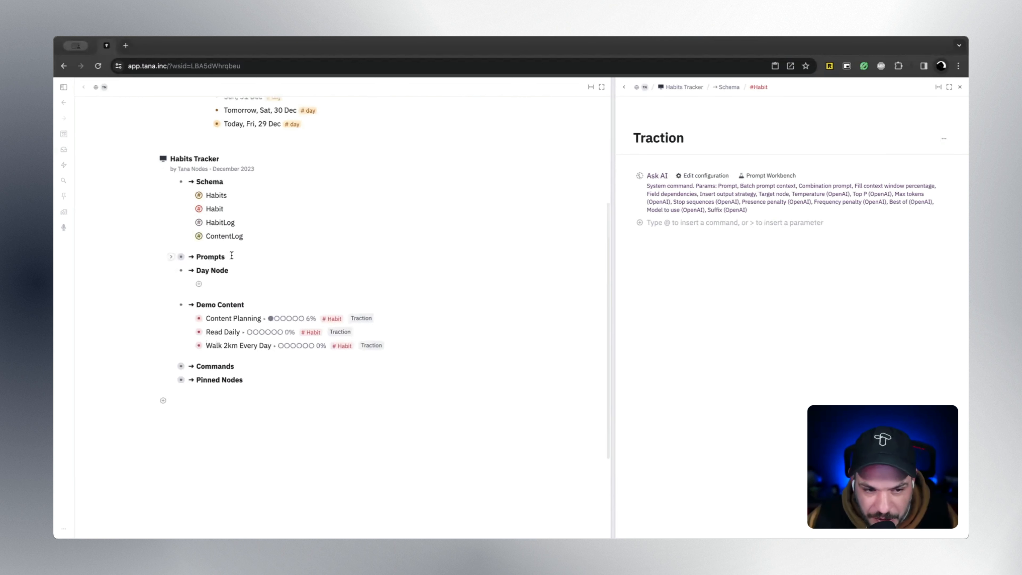
scroll(274, 269, "up", 3)
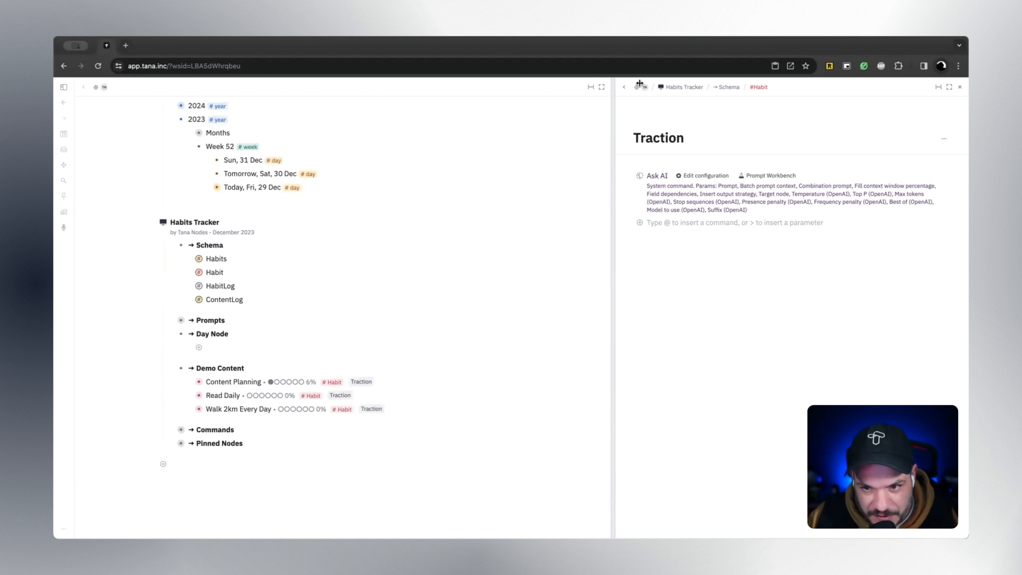
Close the Habit tag configuration and open the Fri, 29 Dec day node in a widened pane beside the tracker
left_click(624, 87)
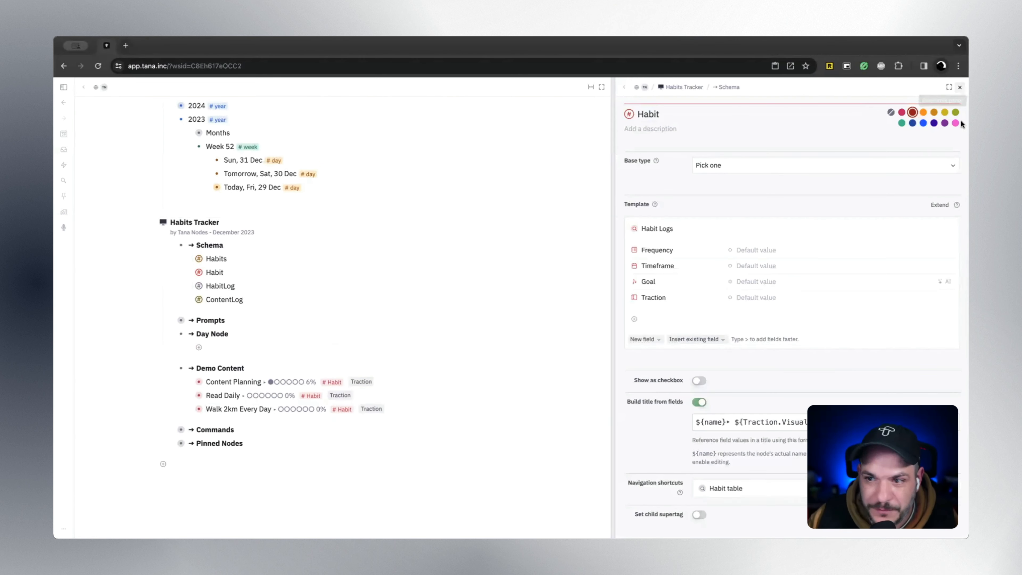
left_click(961, 89)
scroll(367, 244, "up", 2)
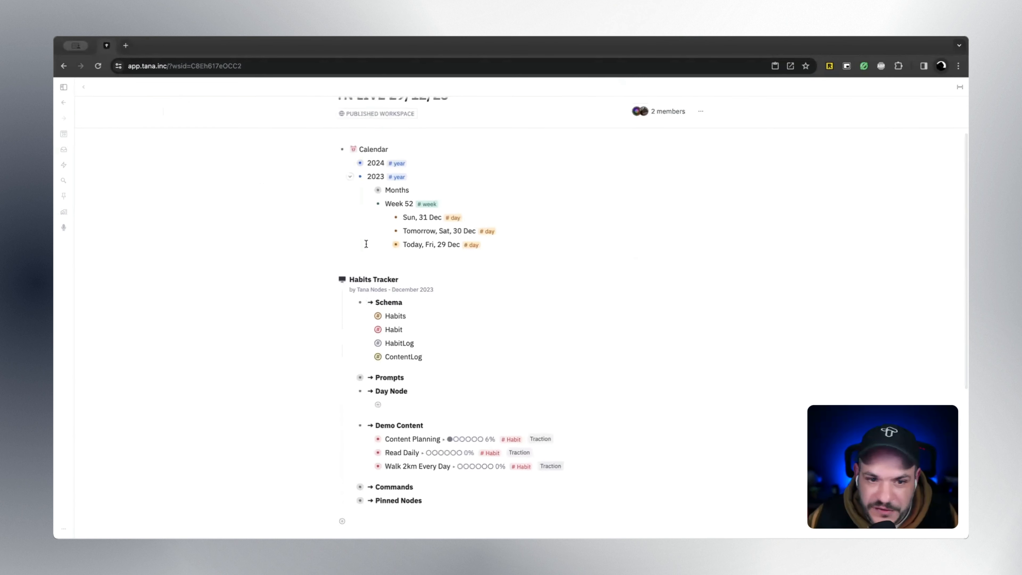
left_click(396, 244, "shift")
left_click(709, 279)
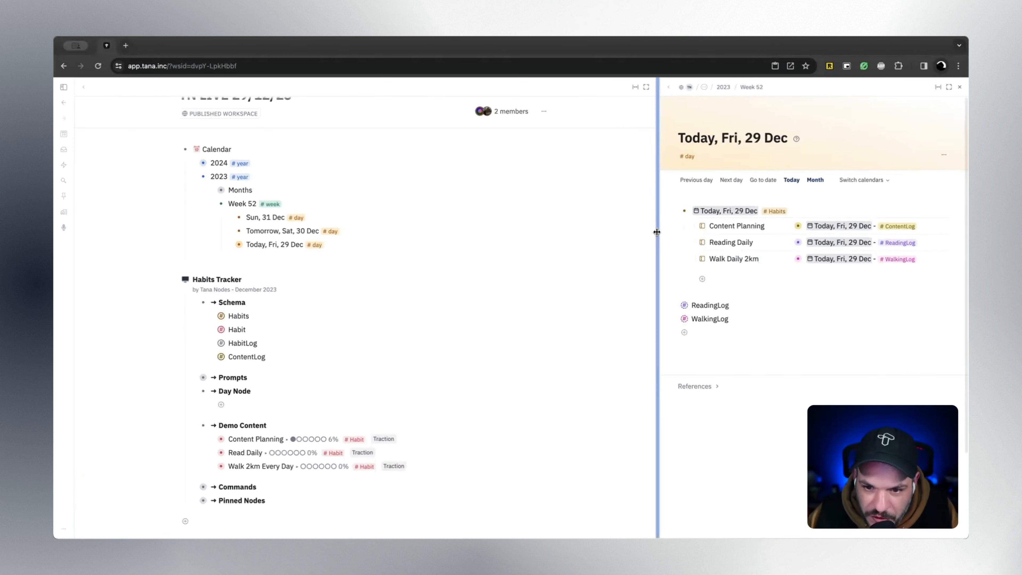
left_click_drag(659, 230, 577, 225)
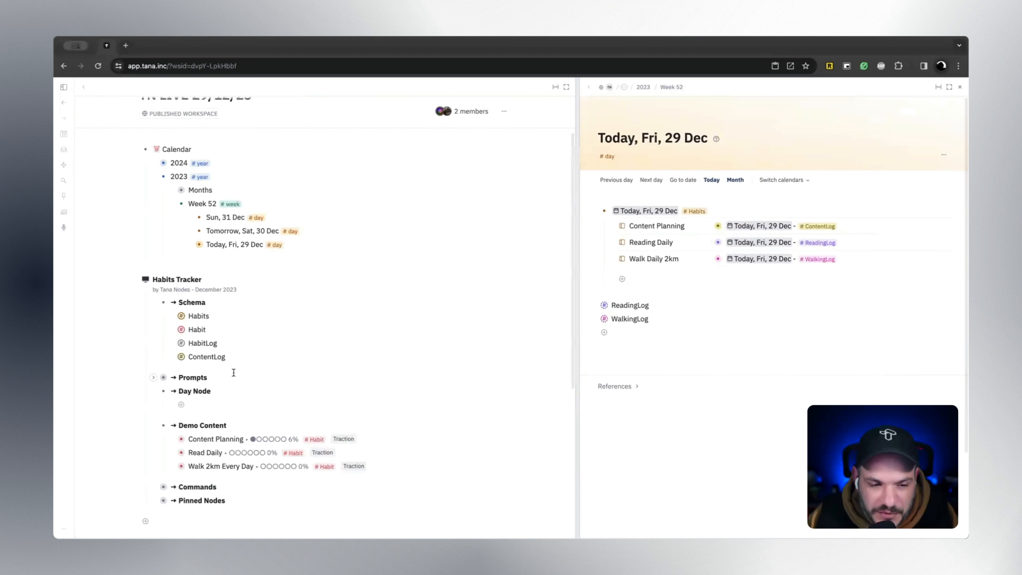
scroll(234, 366, "down", 2)
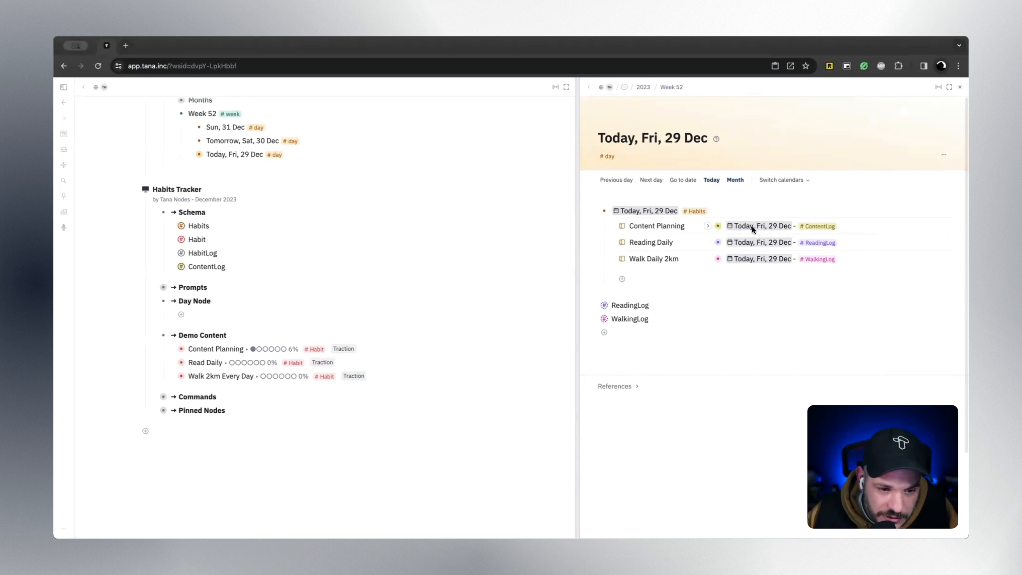
Inspect the fields of the Walk Daily 2km log entry and the configuration of the WalkingLog tag
left_click(717, 260)
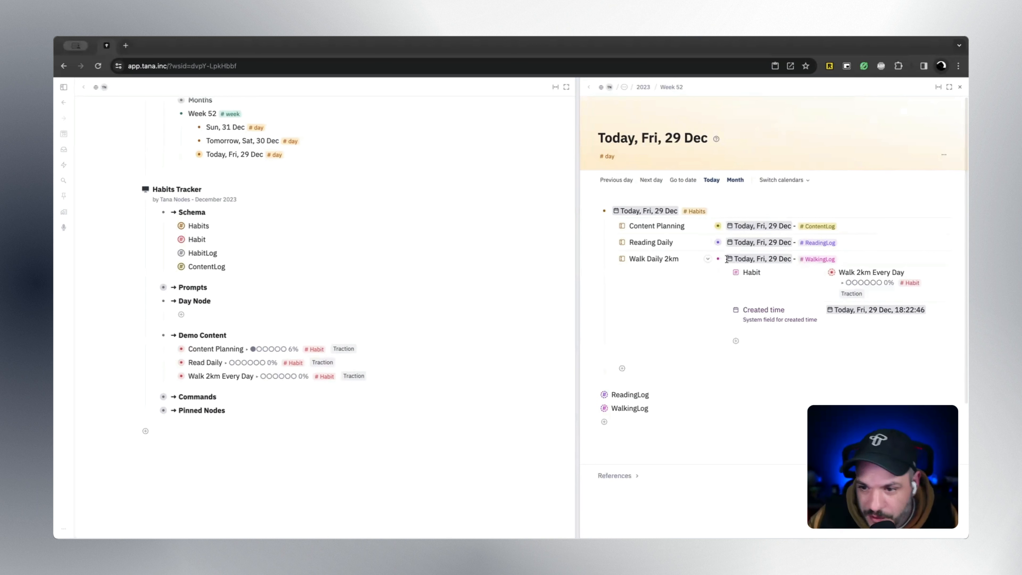
left_click(707, 259)
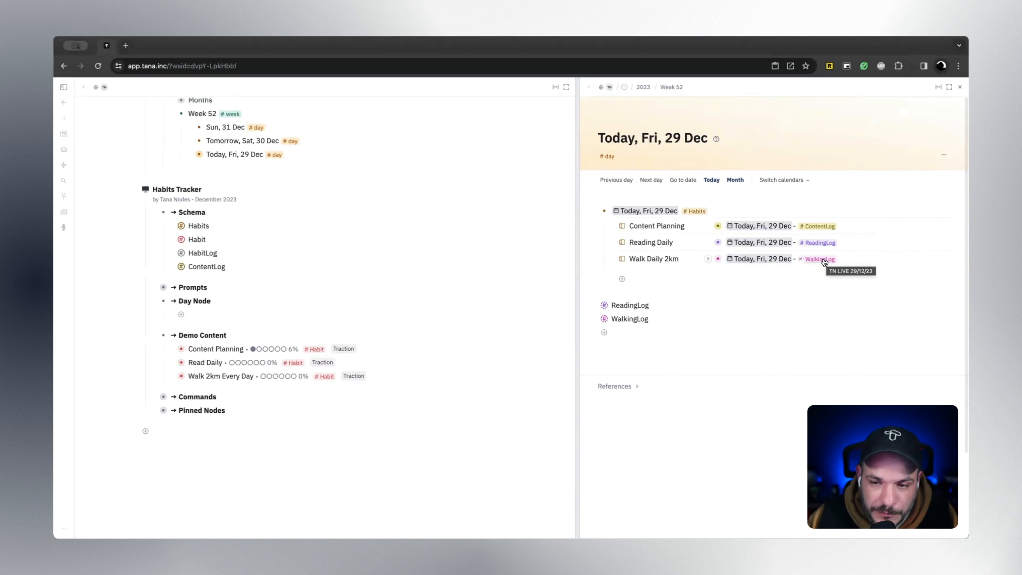
left_click(823, 262)
left_click(817, 272)
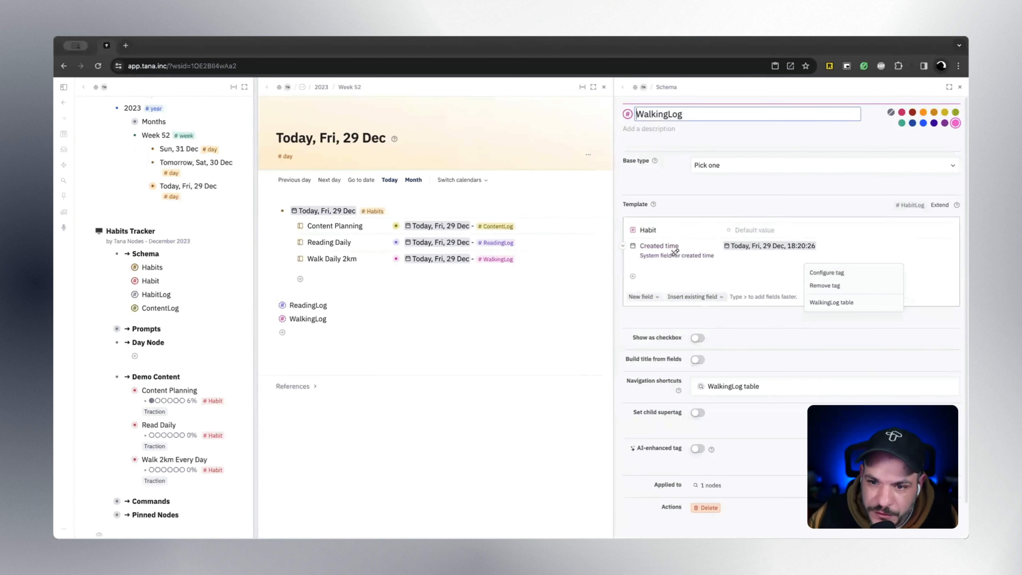
left_click(953, 143)
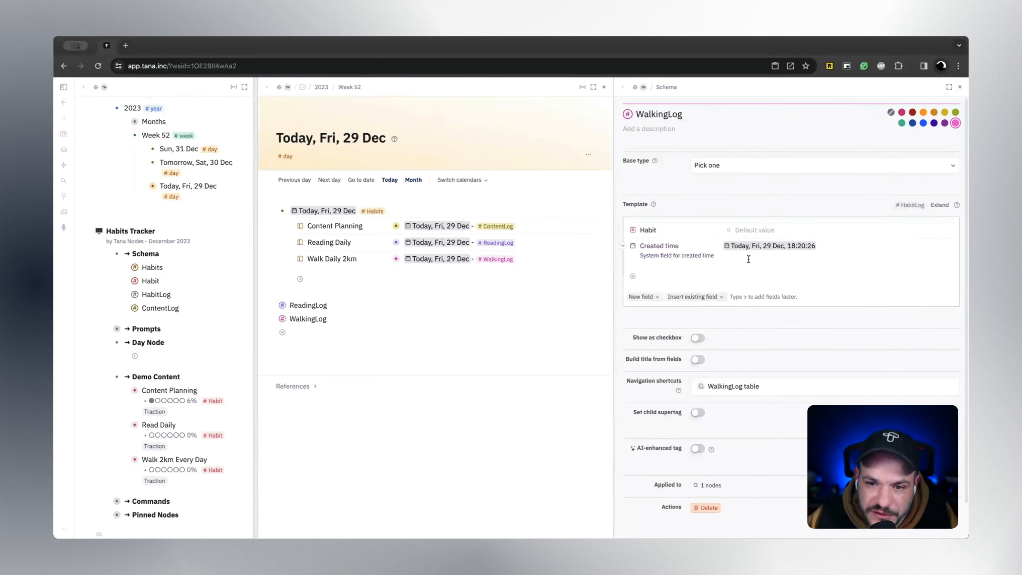
left_click(958, 89)
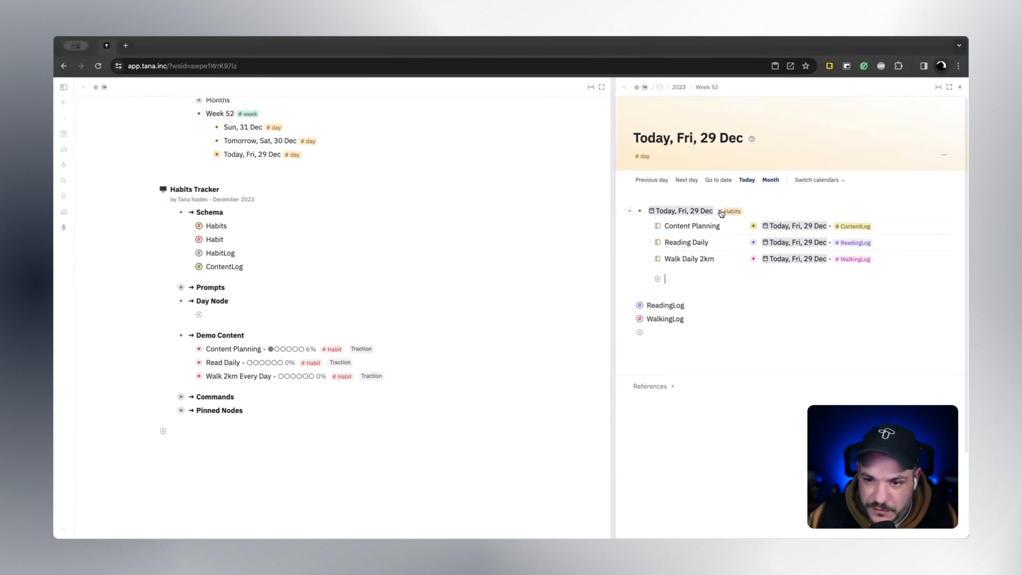
Go to the Sat, 30 Dec day node and try to expand its Habits entry
left_click(631, 212)
left_click(687, 180)
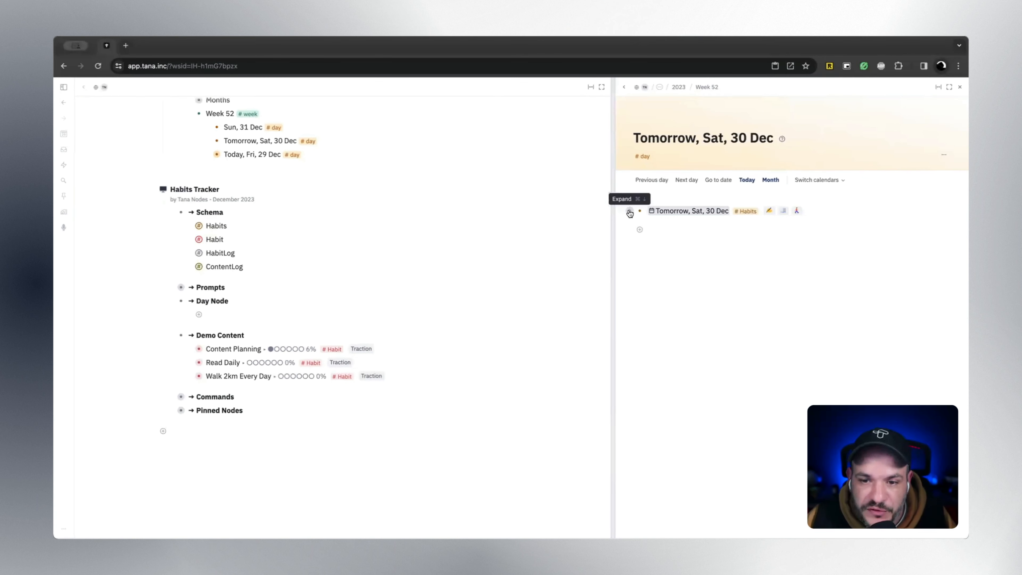
left_click(630, 211)
left_click(629, 211)
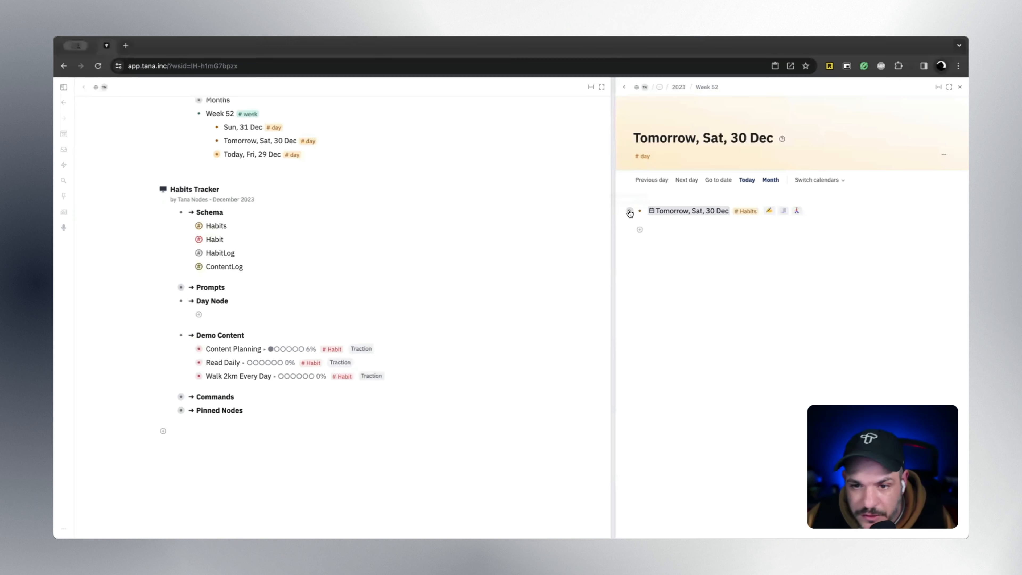
left_click(629, 211)
left_click(630, 211)
key("Return")
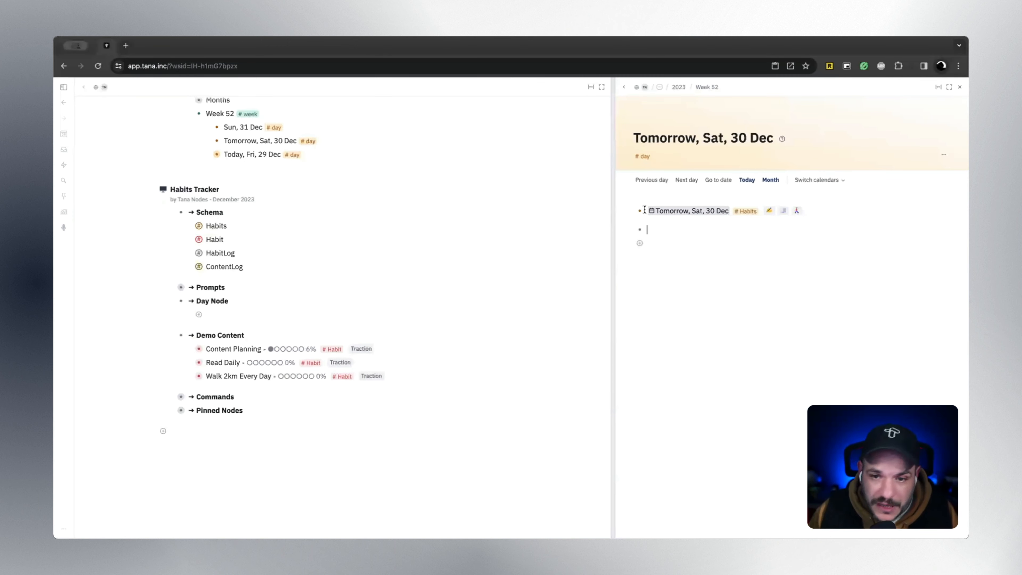
key("Escape")
Open the day tag's configuration and add a plain "Habits" node above the #Habits entry in its template
left_click(643, 156)
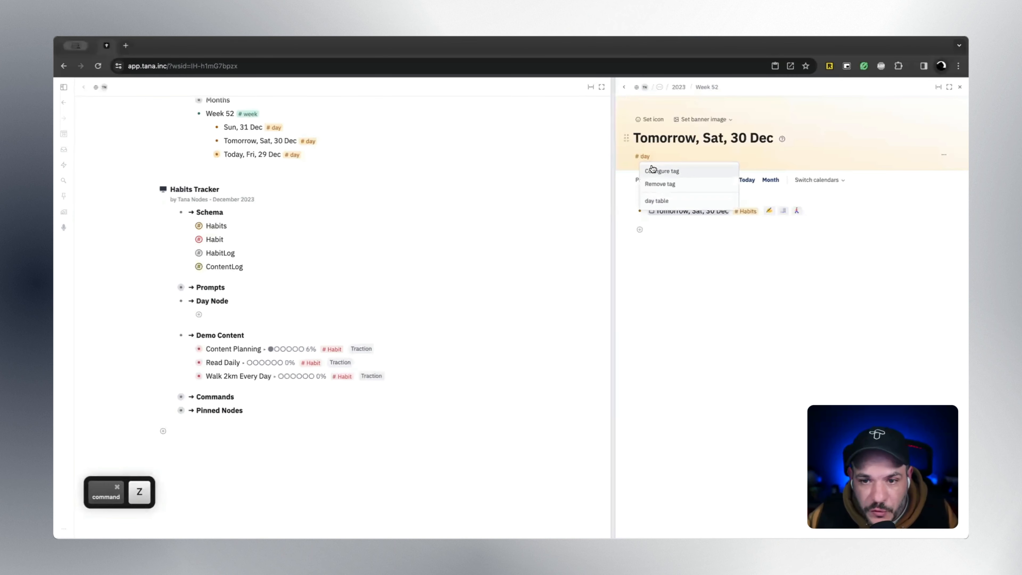
key("Return")
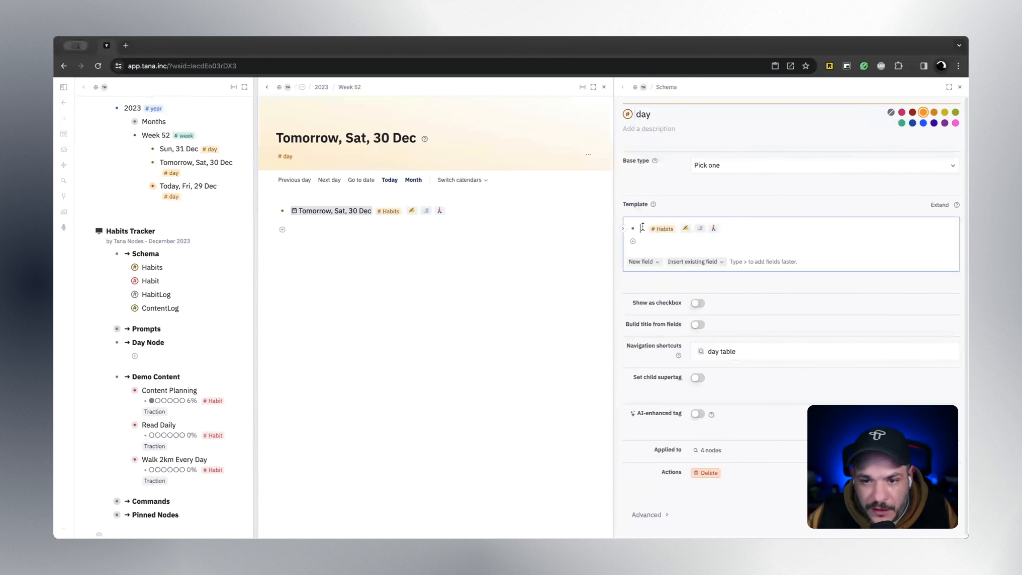
key("Return")
key("BackSpace")
key("Up")
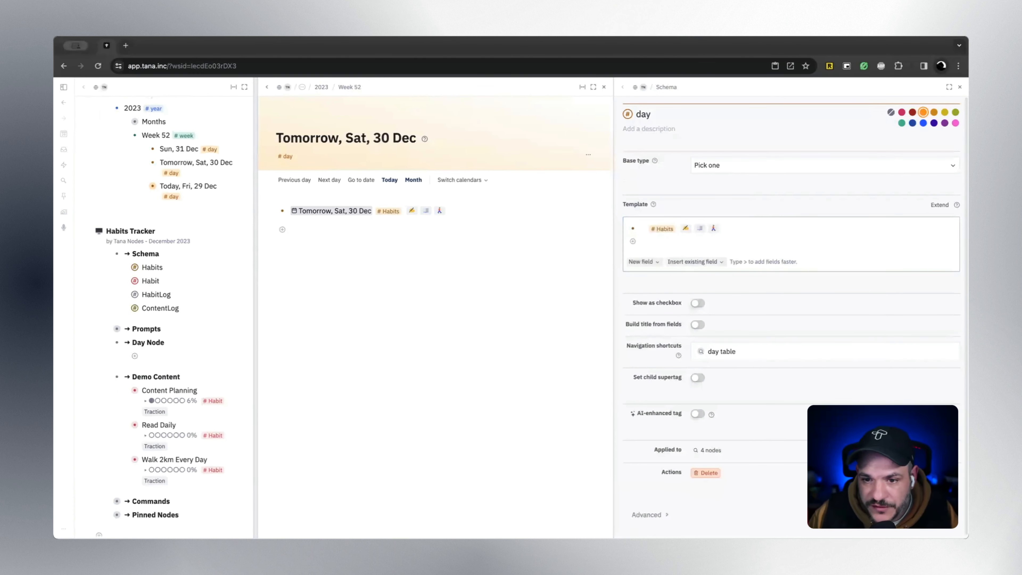
left_click(643, 226)
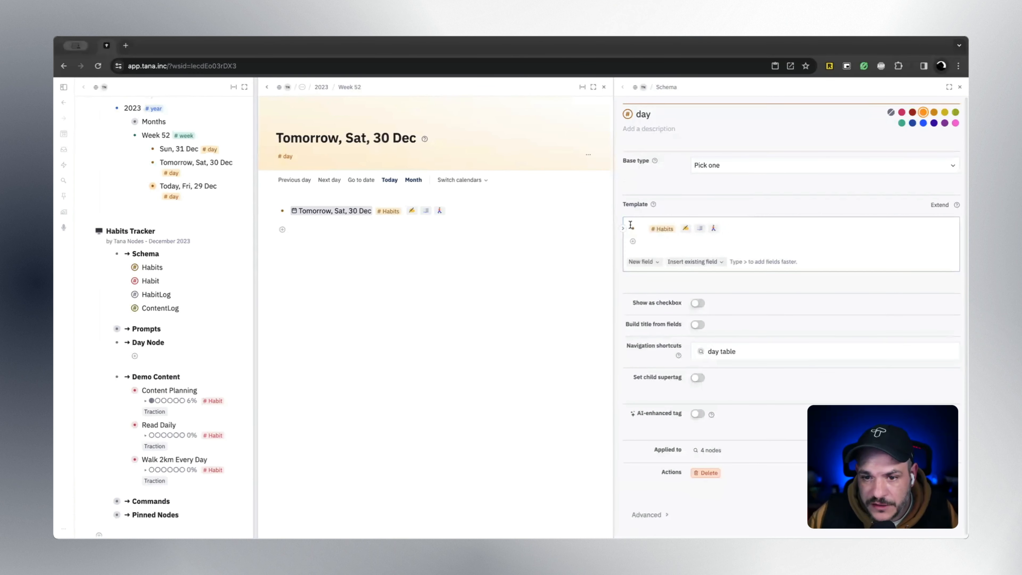
key("Return")
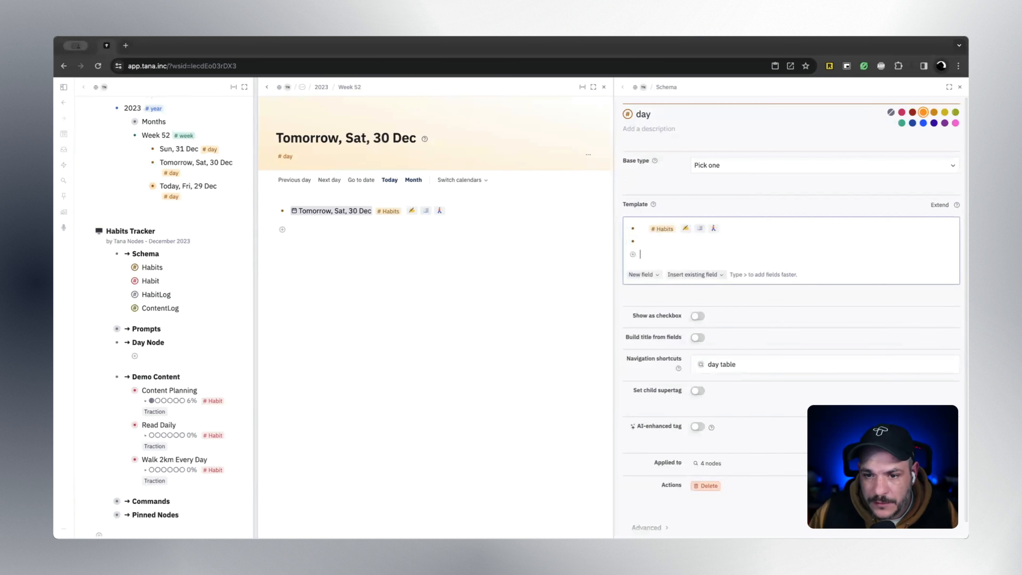
type("Habits")
key("Up")
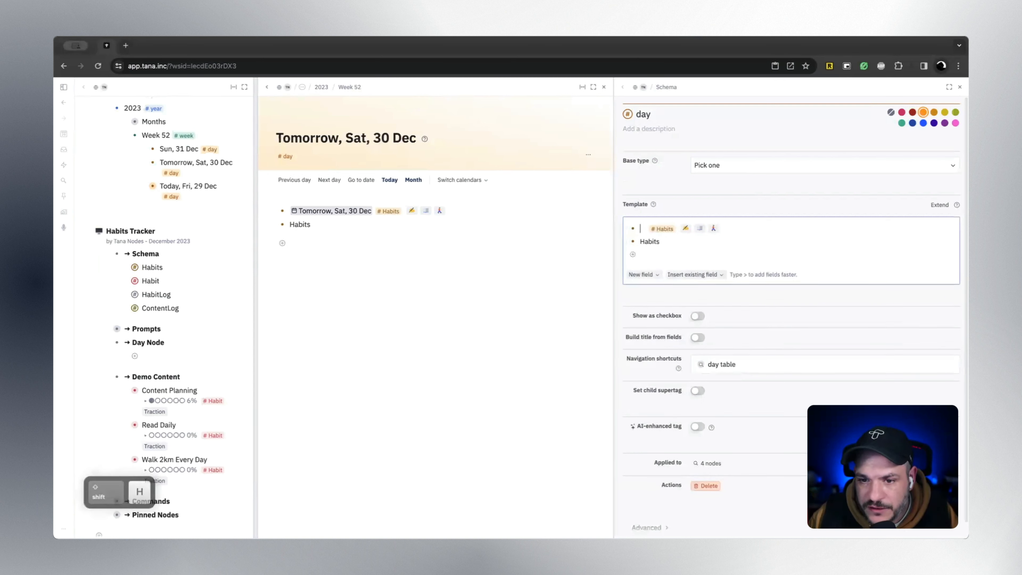
key("shift+super+Down")
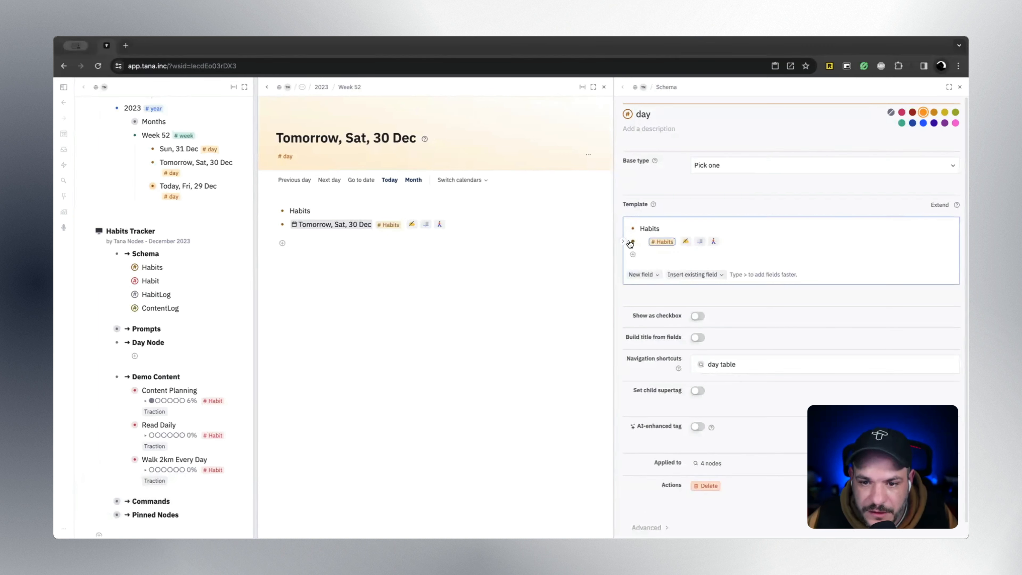
Try to expand and reposition the #Habits entry under the plain Habits node in the day template
left_click(623, 242)
left_click(623, 242)
left_click(638, 241)
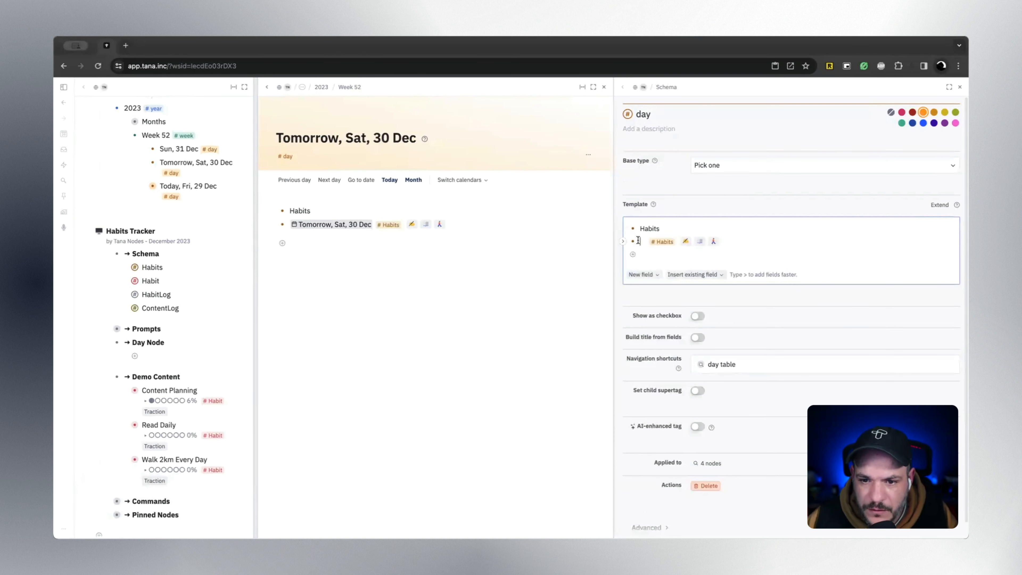
left_click_drag(633, 241, 664, 230)
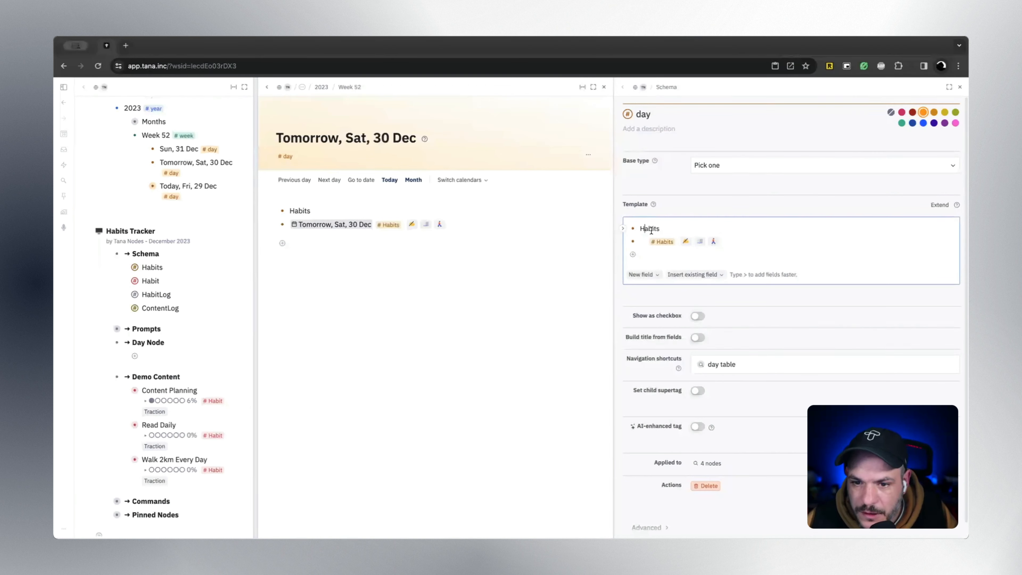
Delete the plain "Habits" node from the day template and close the tag configuration
double_click(649, 228)
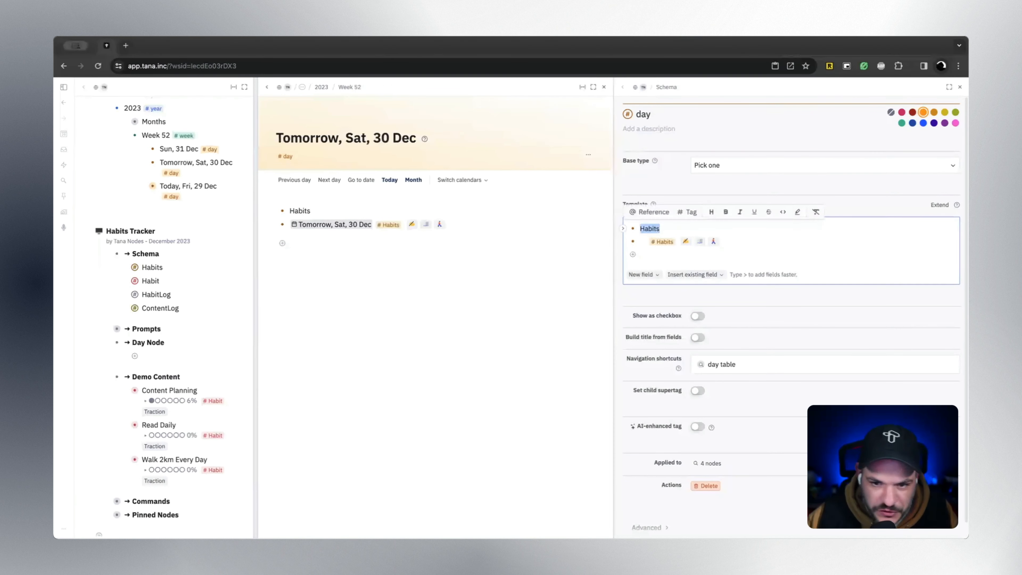
key("BackSpace")
key("BackSpace")
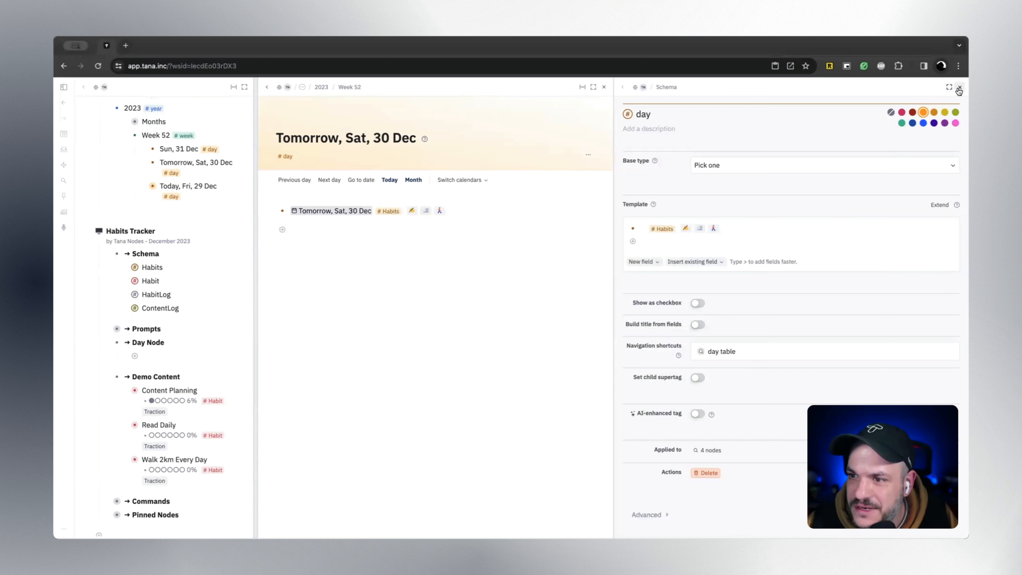
left_click(960, 87)
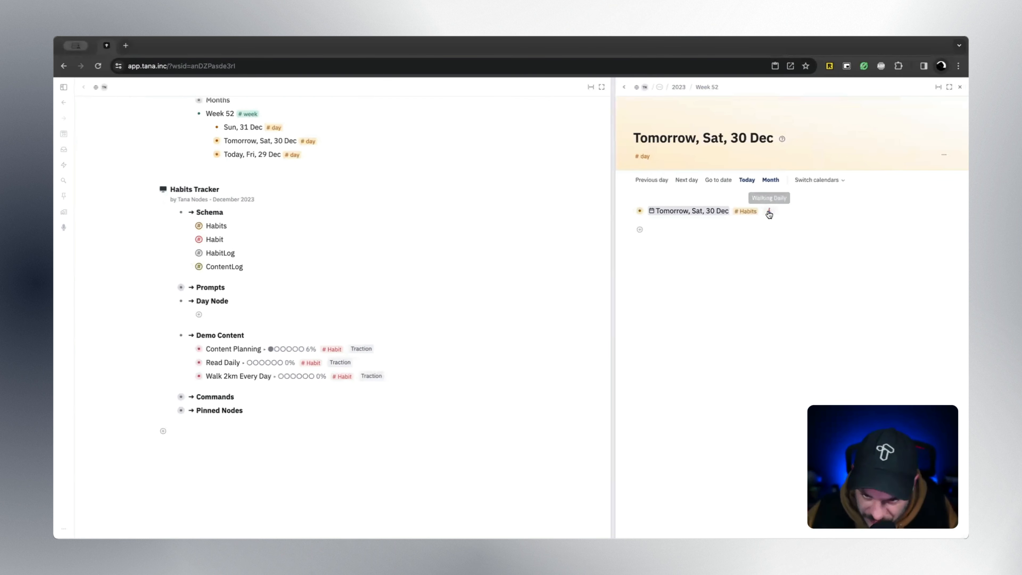
Generate the content, reading and walking logs for the Sat, 30 Dec Habits entry and expand it
left_click(630, 211)
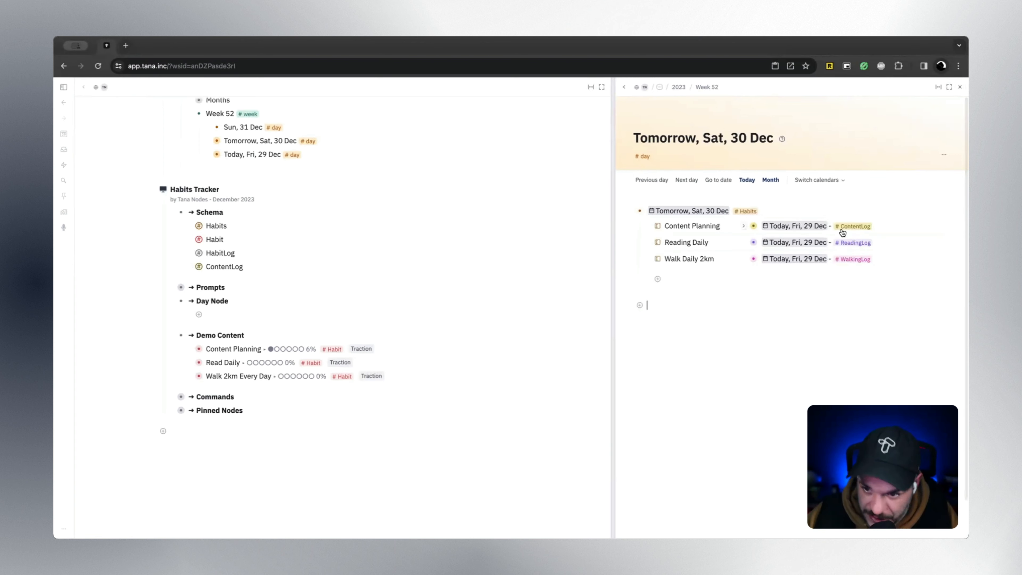
Rerun the Traction command on the demo habits and expand Content Planning with its Habit Logs
scroll(249, 263, "up", 1)
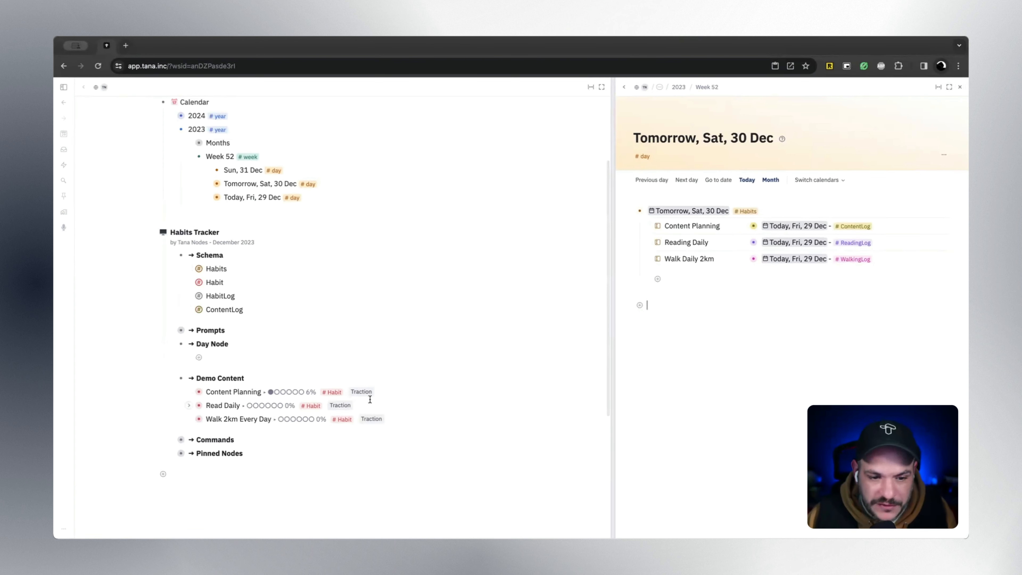
scroll(319, 318, "down", 1)
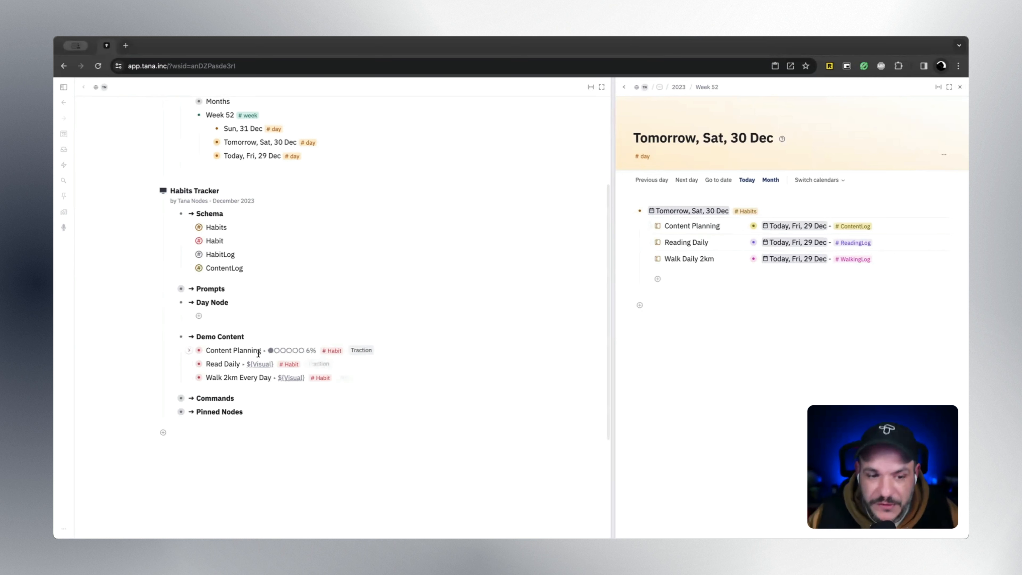
left_click(192, 350)
left_click(207, 364)
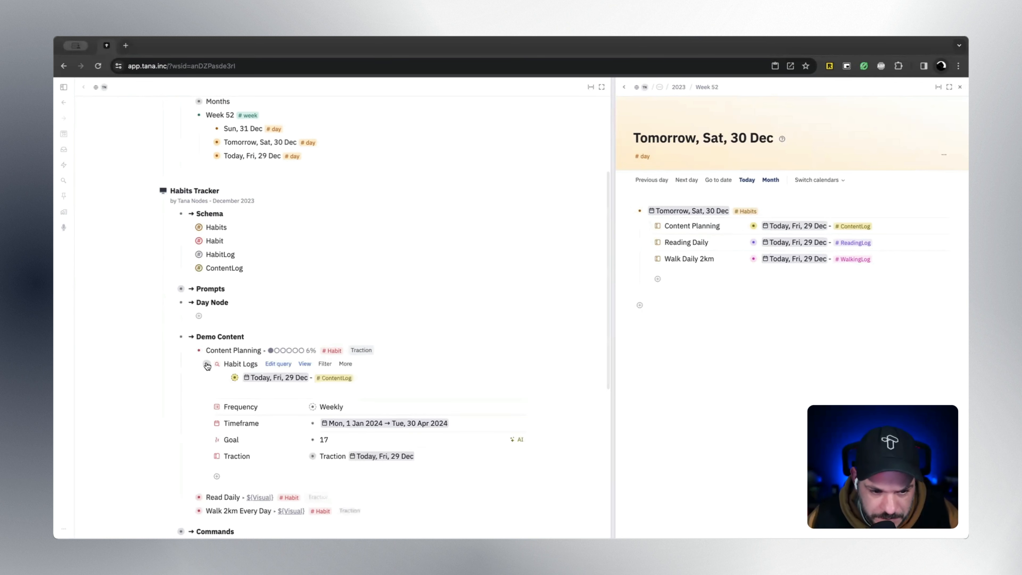
scroll(402, 342, "down", 3)
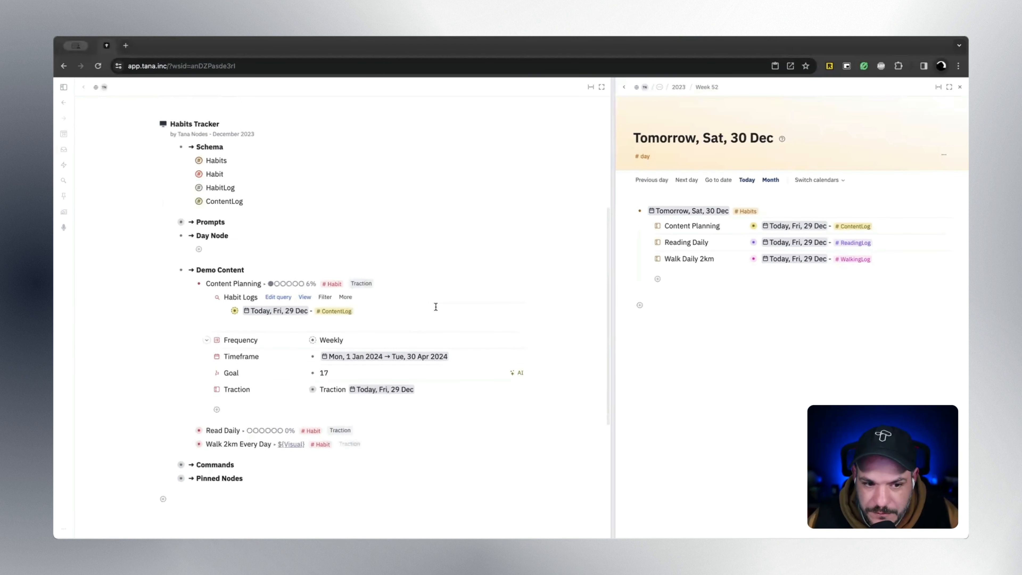
scroll(436, 307, "up", 1)
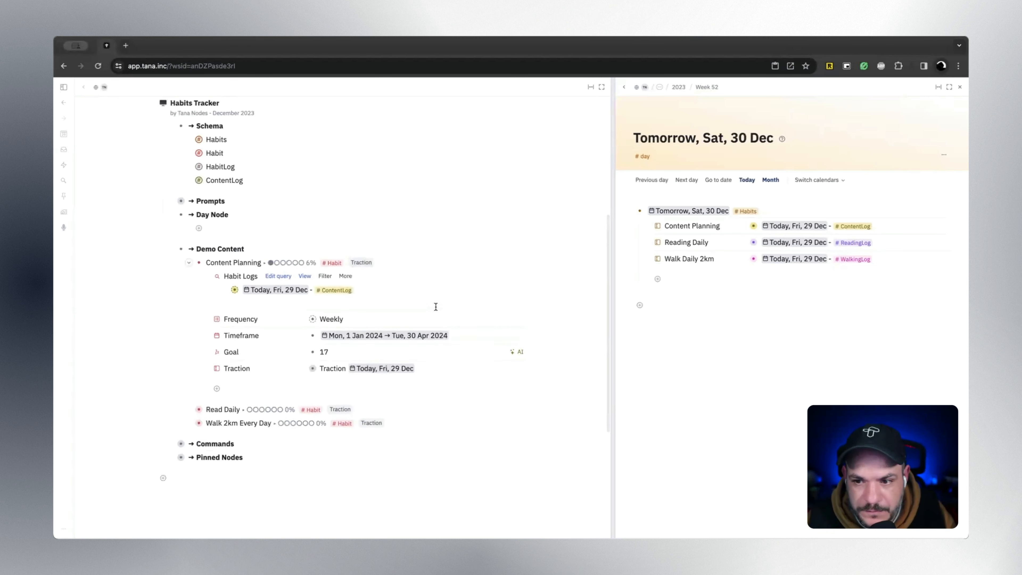
Expand the ContentLog entry under Sat, 30 Dec and widen the day pane to inspect its Habit reference and created time
left_click(395, 307)
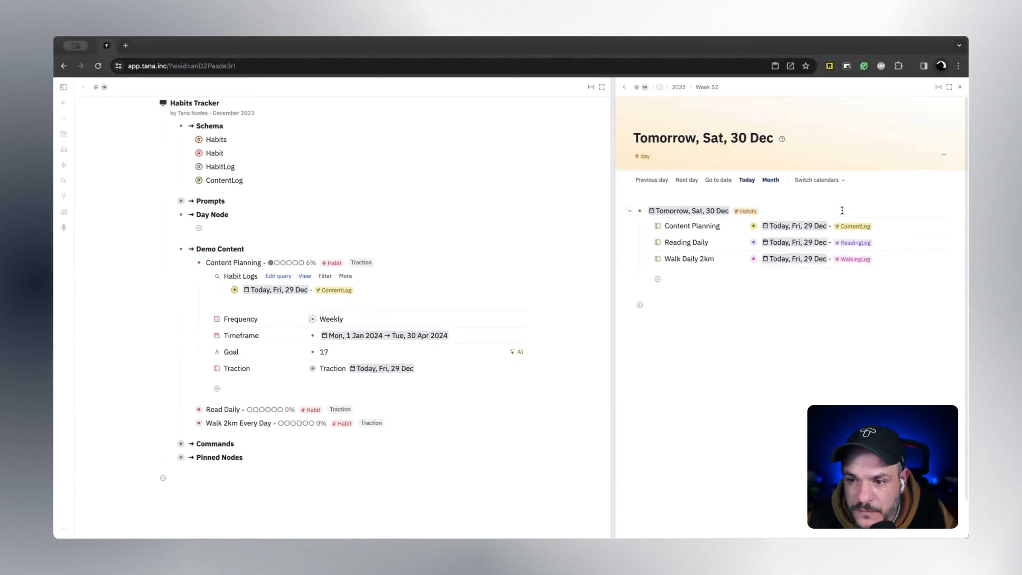
left_click(743, 227)
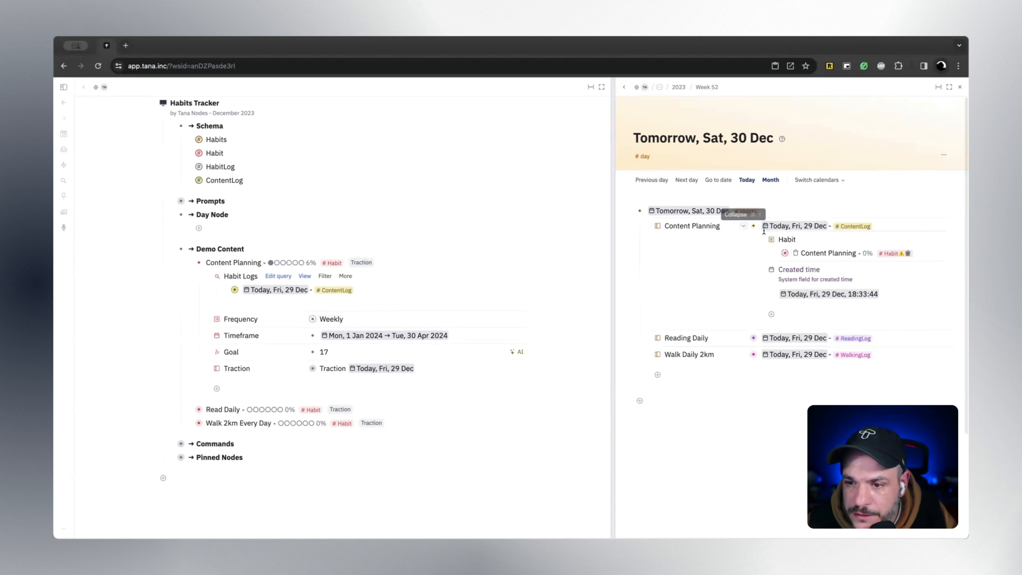
left_click_drag(610, 223, 454, 228)
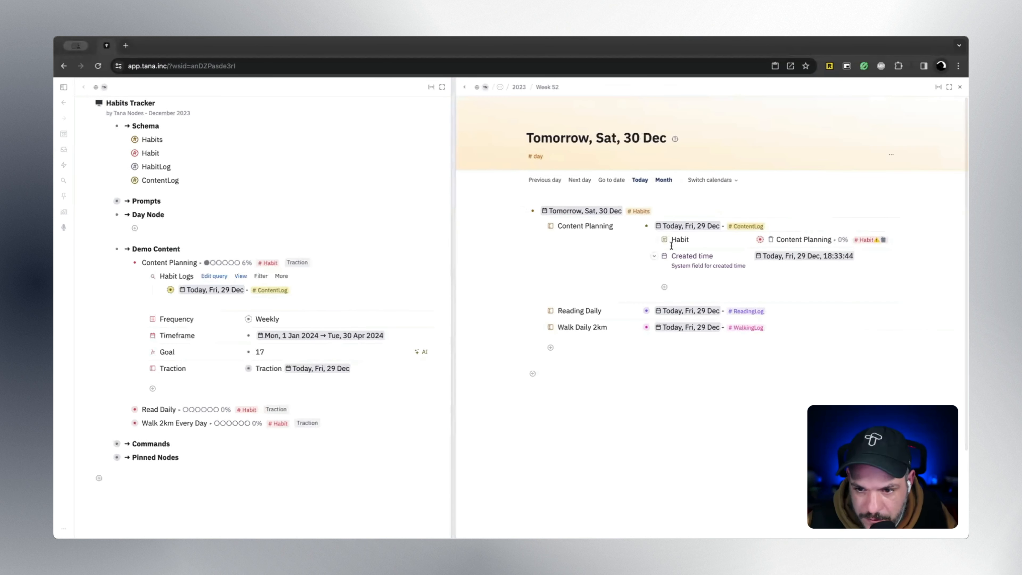
left_click(634, 225)
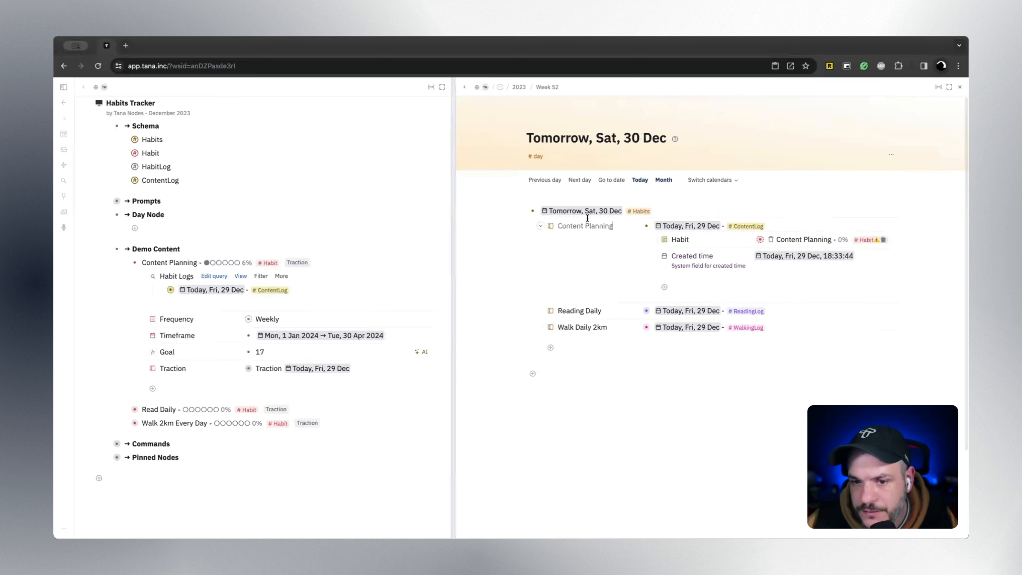
Delete the content, reading and walking logs from the Habits entry of Sat, 30 Dec
left_click(638, 226)
right_click(663, 226)
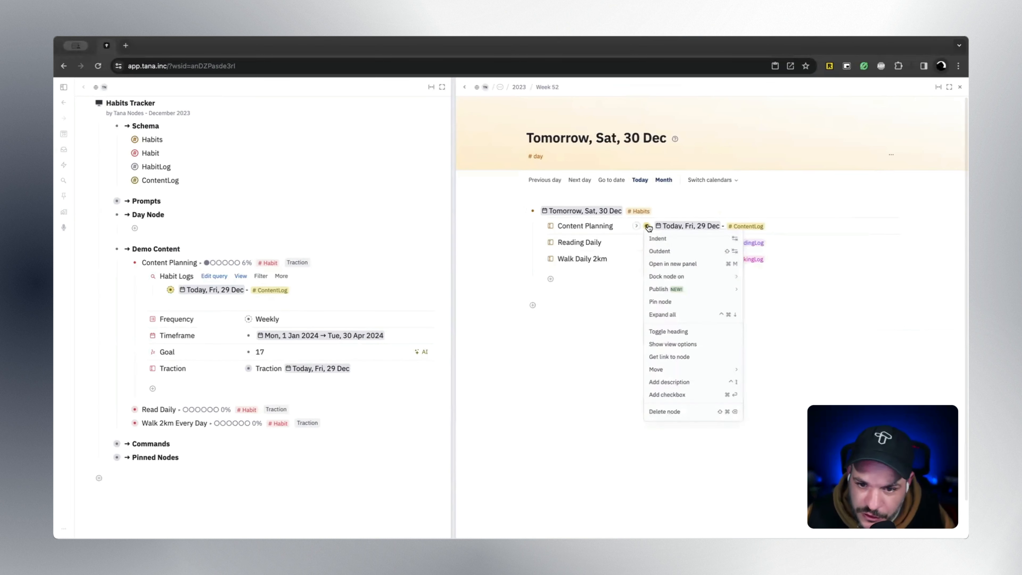
left_click(665, 412)
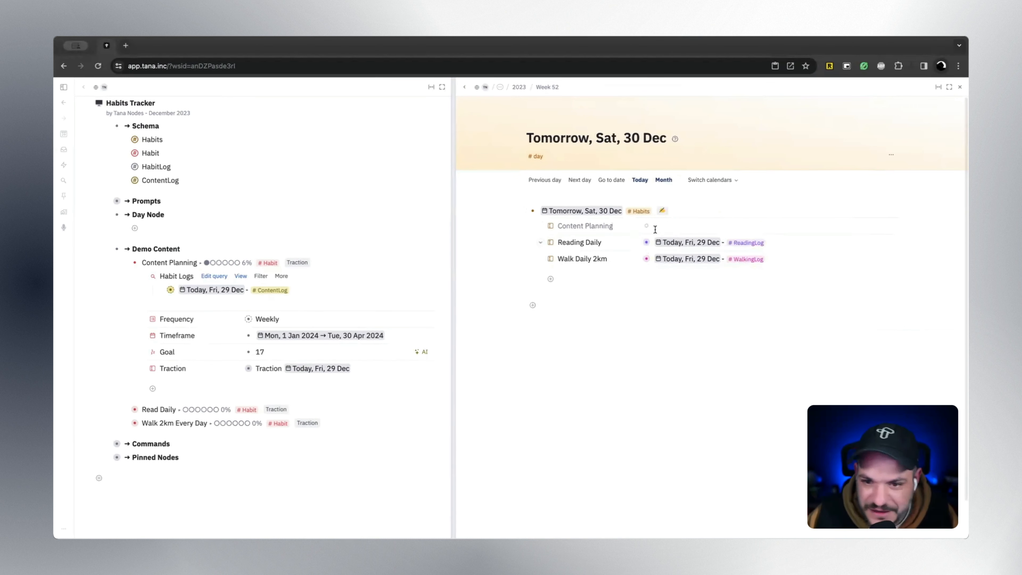
right_click(646, 244)
left_click(670, 417)
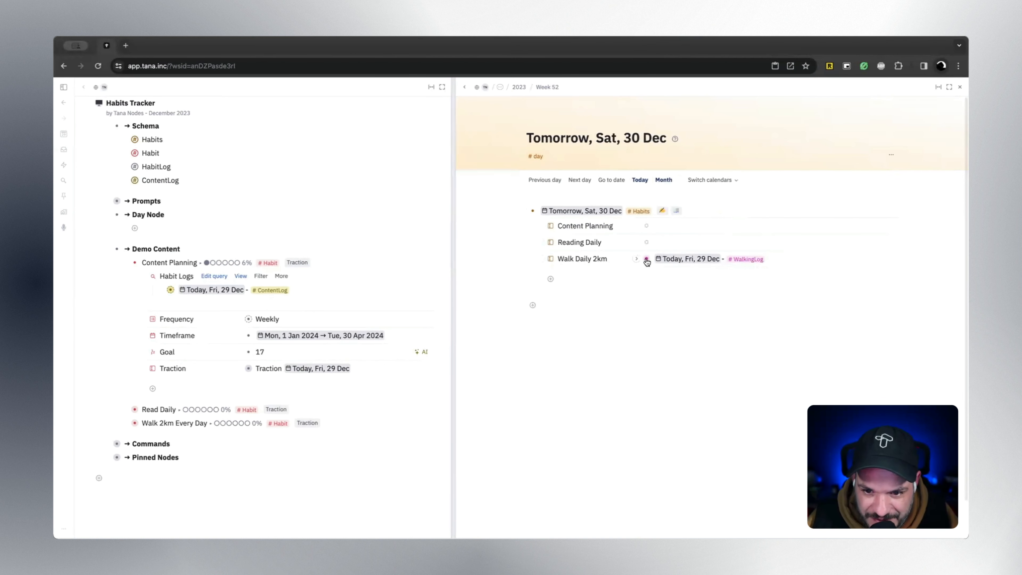
right_click(646, 258)
left_click(671, 445)
Return to the Fri, 29 Dec day page with its Habits entry expanded, and collapse the Content Planning demo habit
left_click(543, 180)
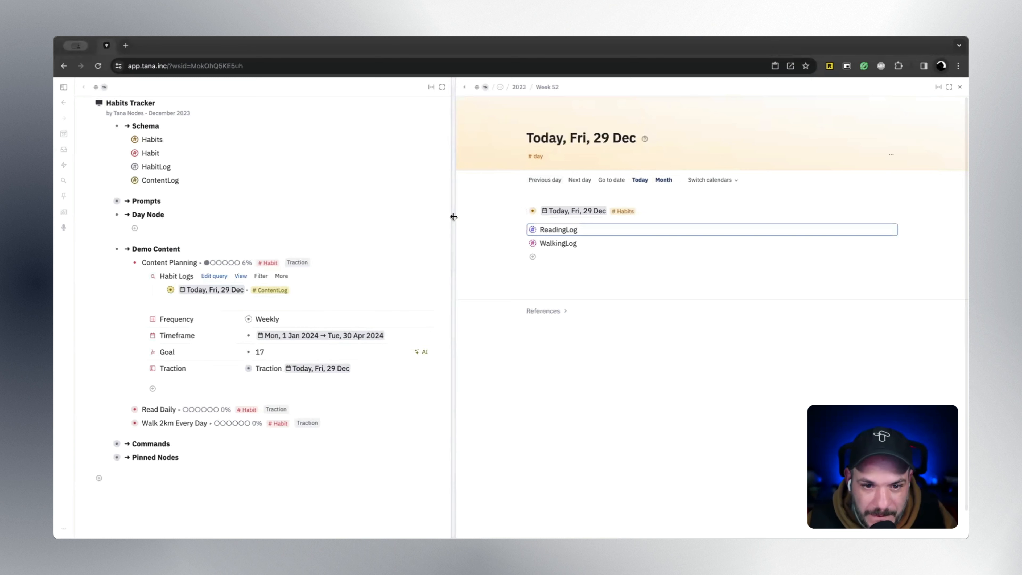
left_click_drag(453, 217, 480, 218)
left_click(536, 211)
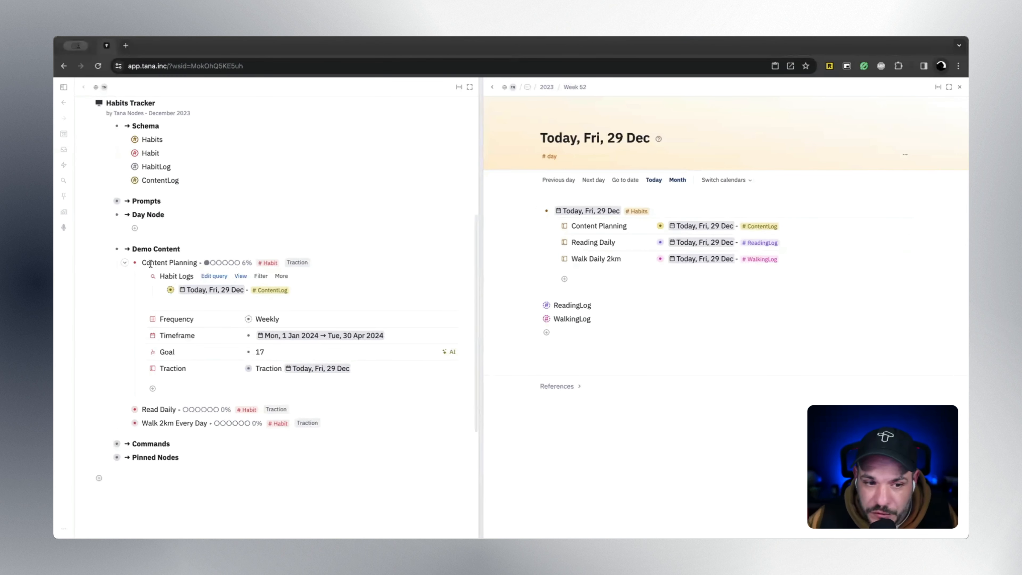
left_click(143, 277)
left_click(125, 265)
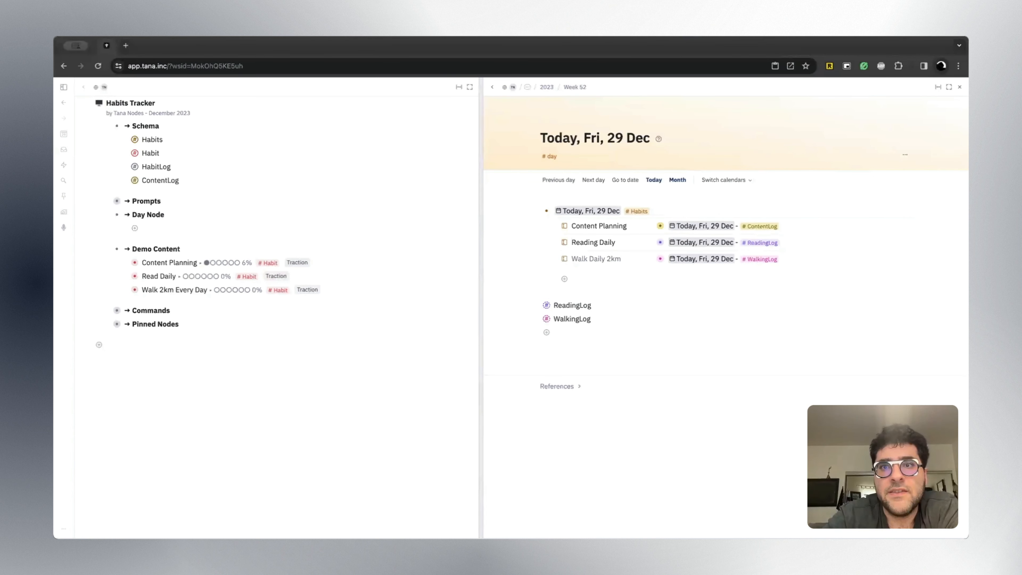
Add a field named "Reading Today" to the ReadingLog tag's template, opening its configuration from today's reading log
key("XF86AudioRaiseVolume")
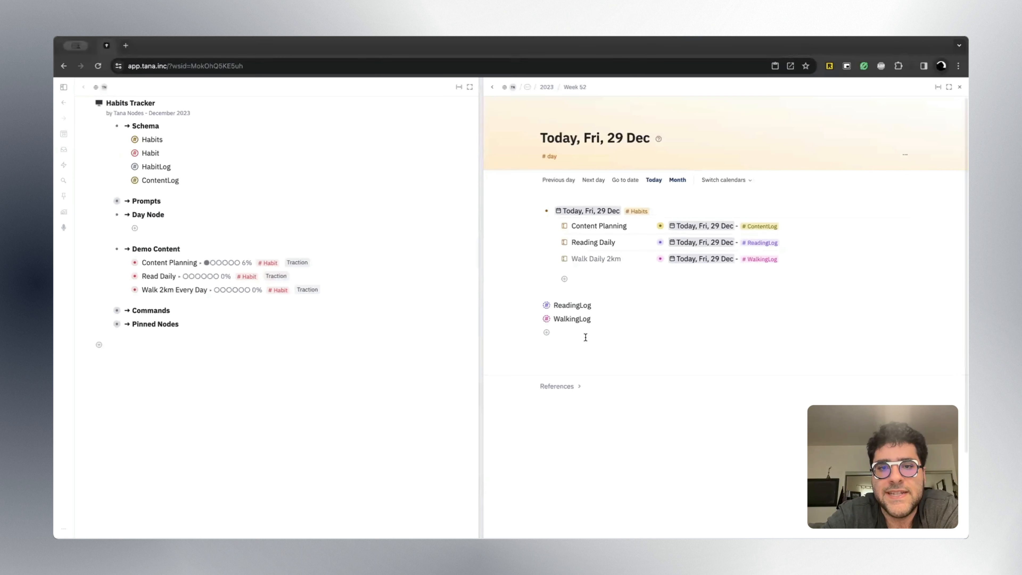
scroll(546, 319, "down", 1)
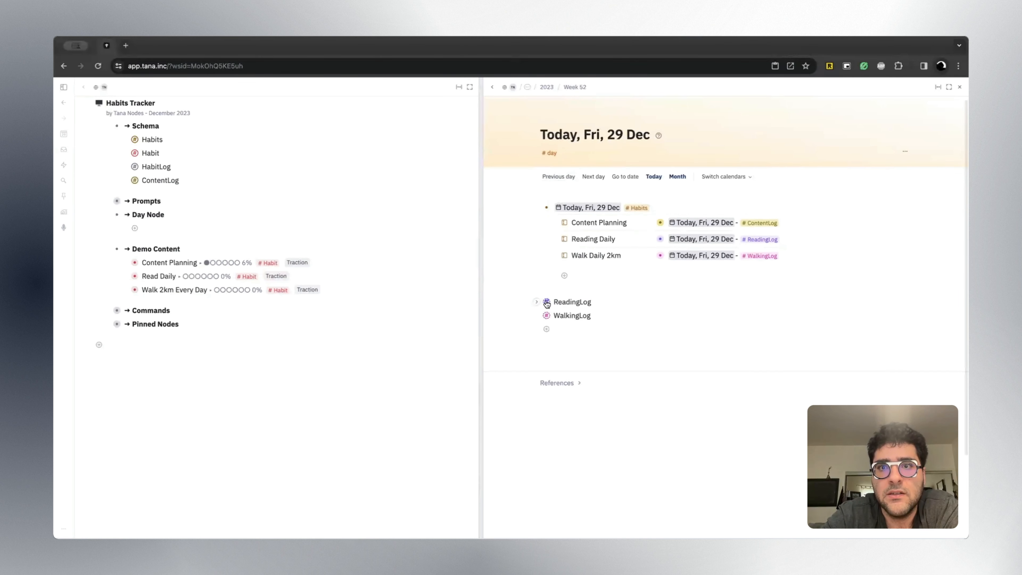
left_click(660, 240)
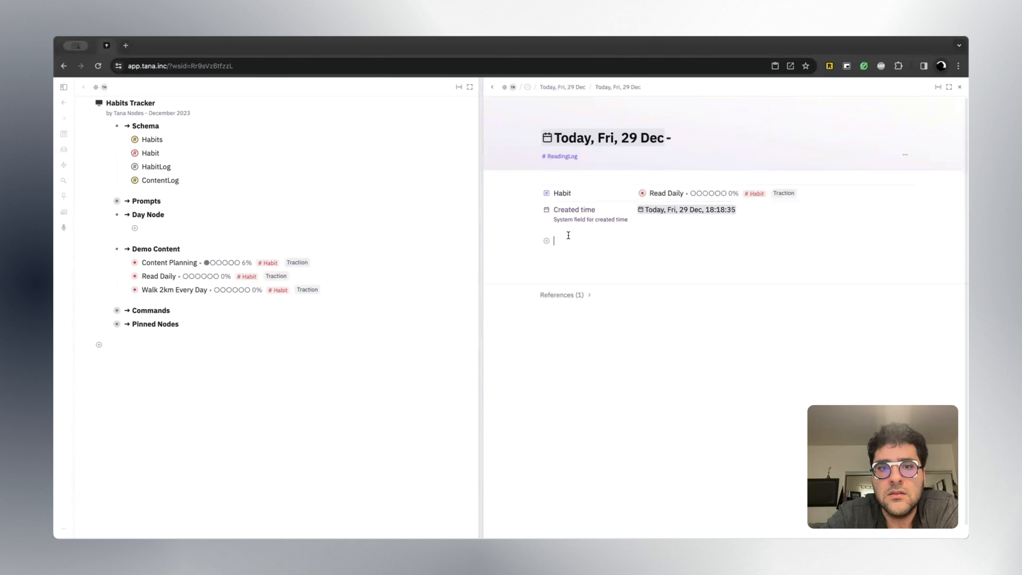
left_click(562, 156)
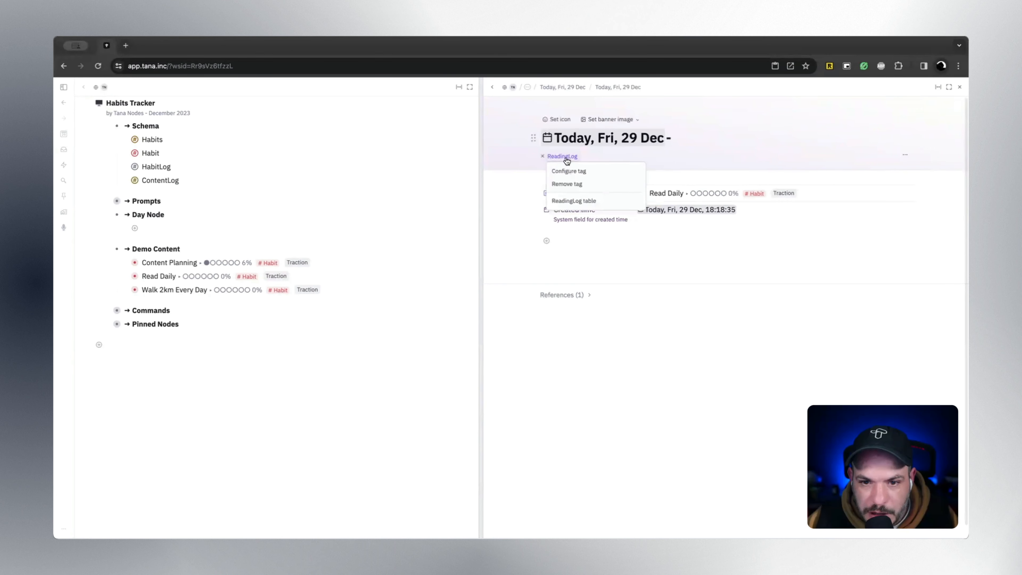
left_click(575, 170)
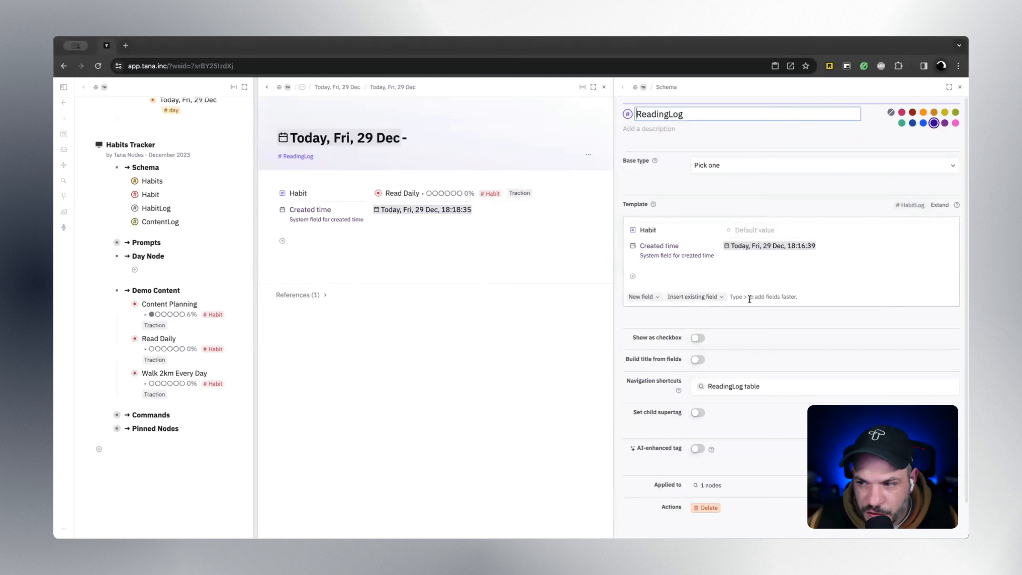
left_click(661, 276)
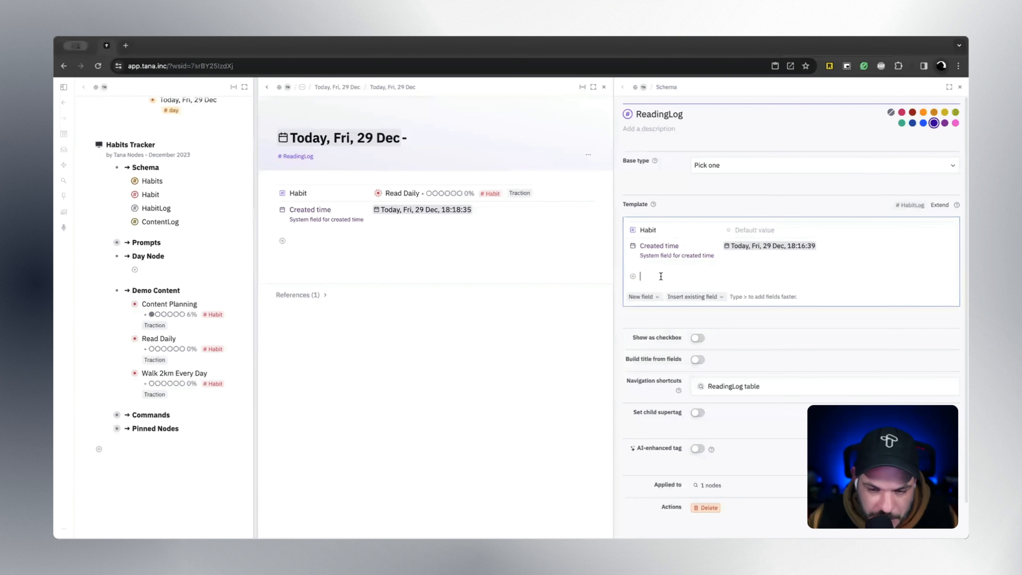
type(">")
type("Reading ")
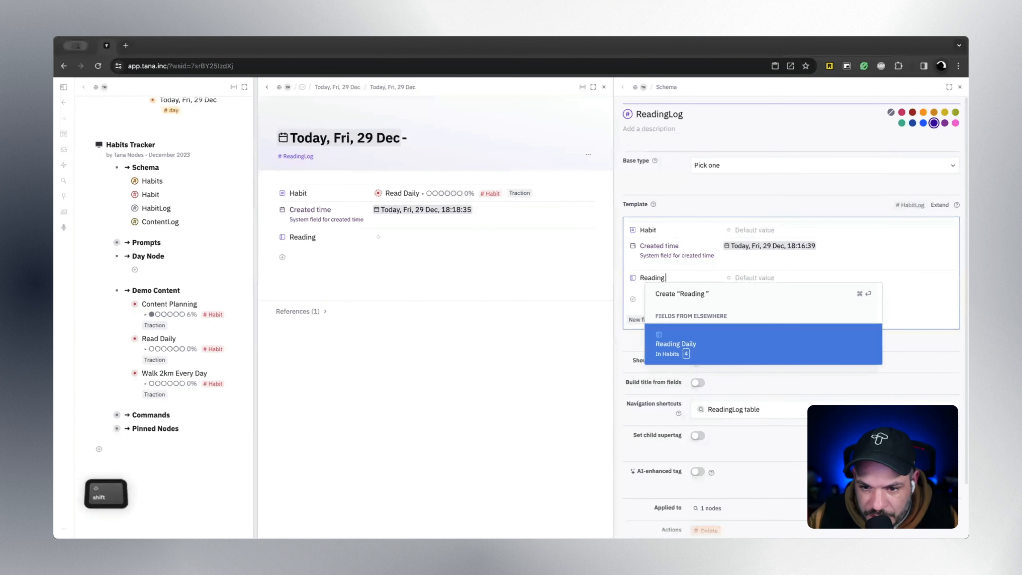
type("Today")
key("Return")
Set the Reading Today field's datatype to Instance and close the field and tag configurations
left_click(633, 278)
mouse_move(685, 287)
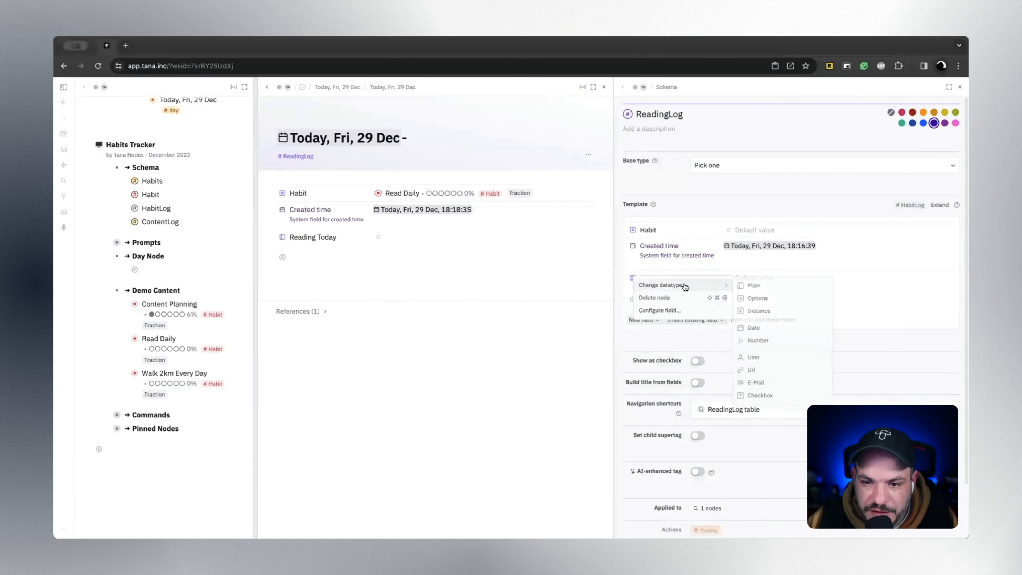
left_click(757, 297)
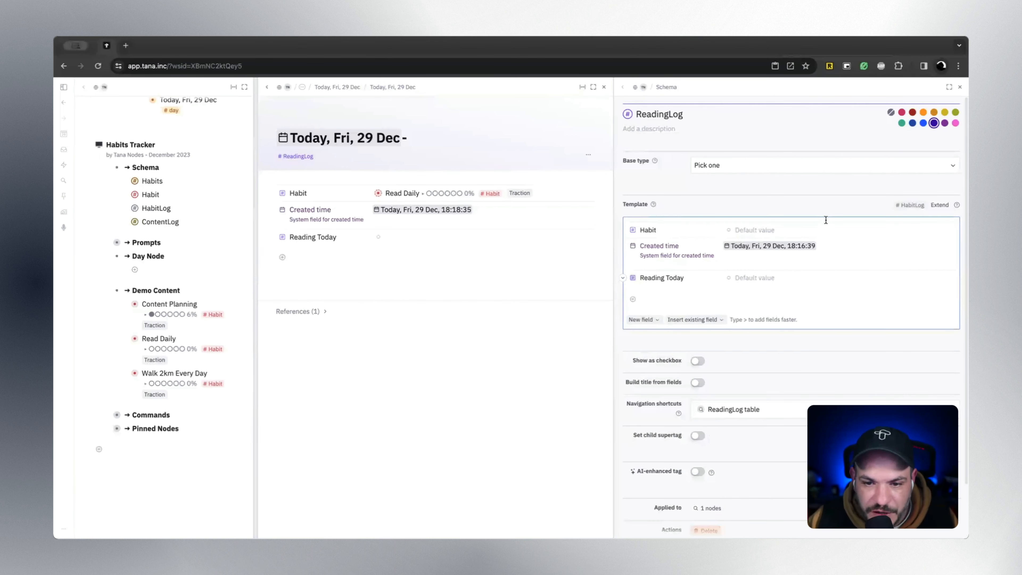
left_click(801, 219)
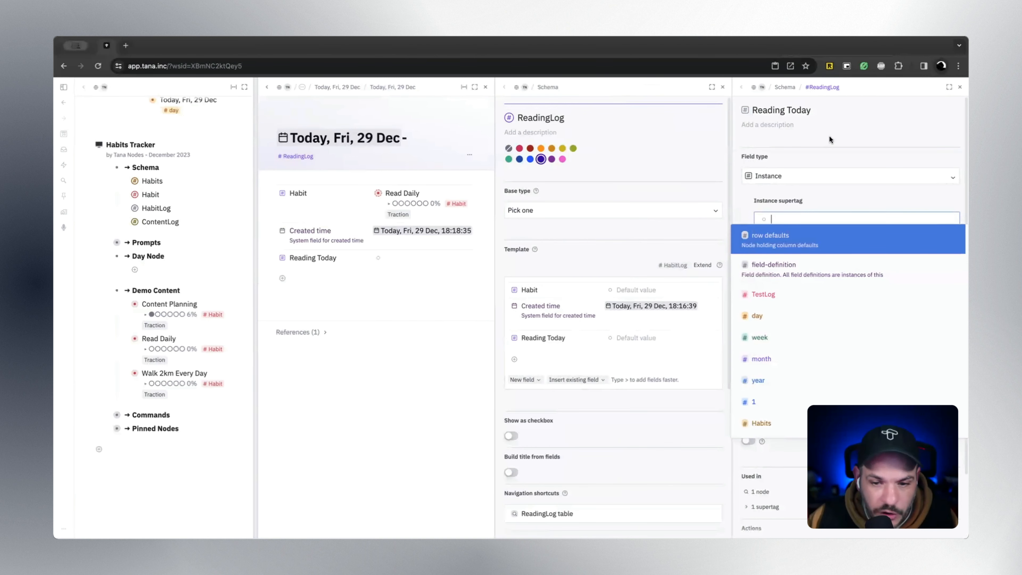
left_click(960, 87)
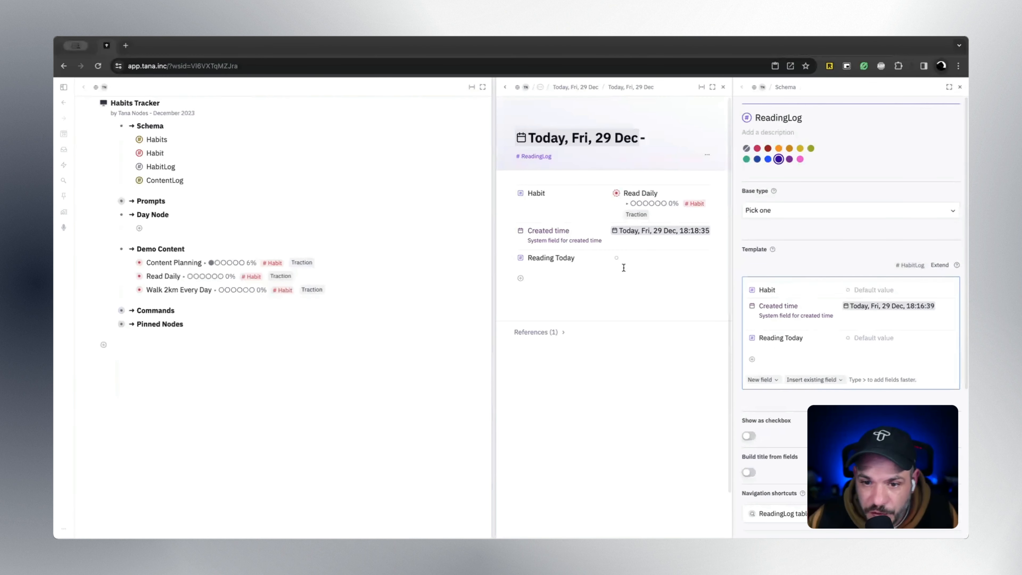
left_click(960, 87)
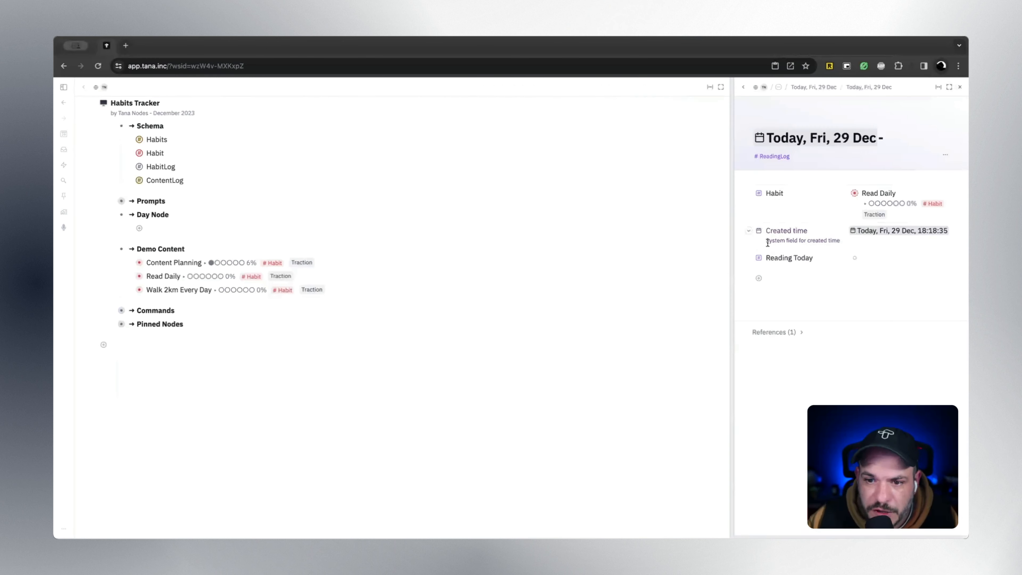
Go back to the Fri, 29 Dec day page and inspect the fields of its Reading Daily log
left_click_drag(730, 226, 594, 213)
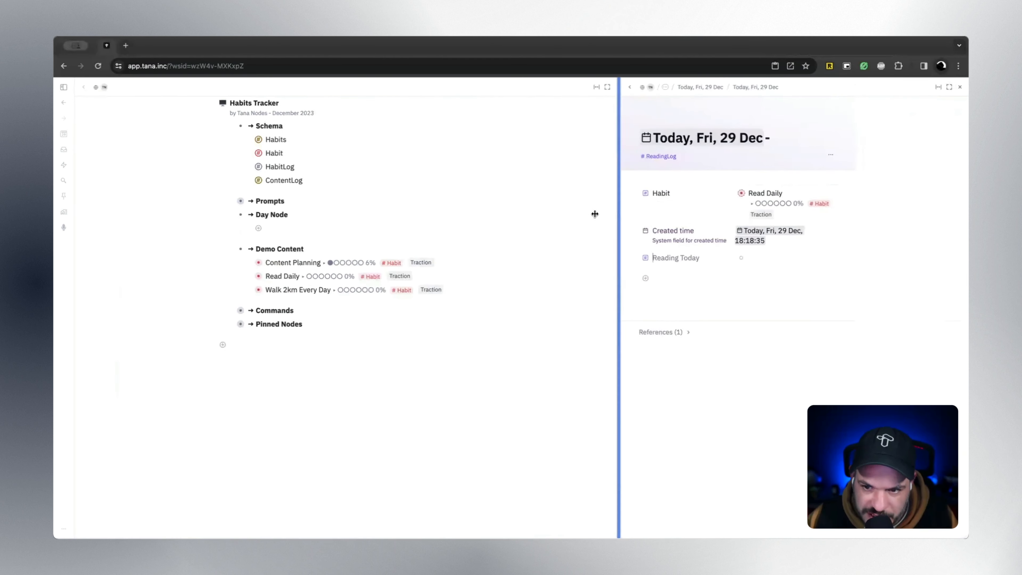
left_click(595, 87)
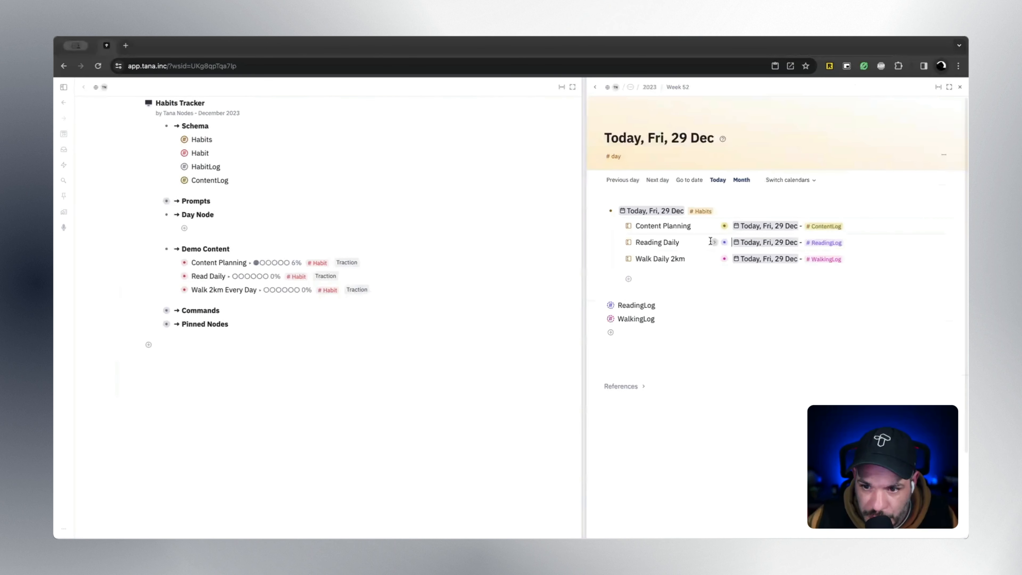
left_click(714, 243)
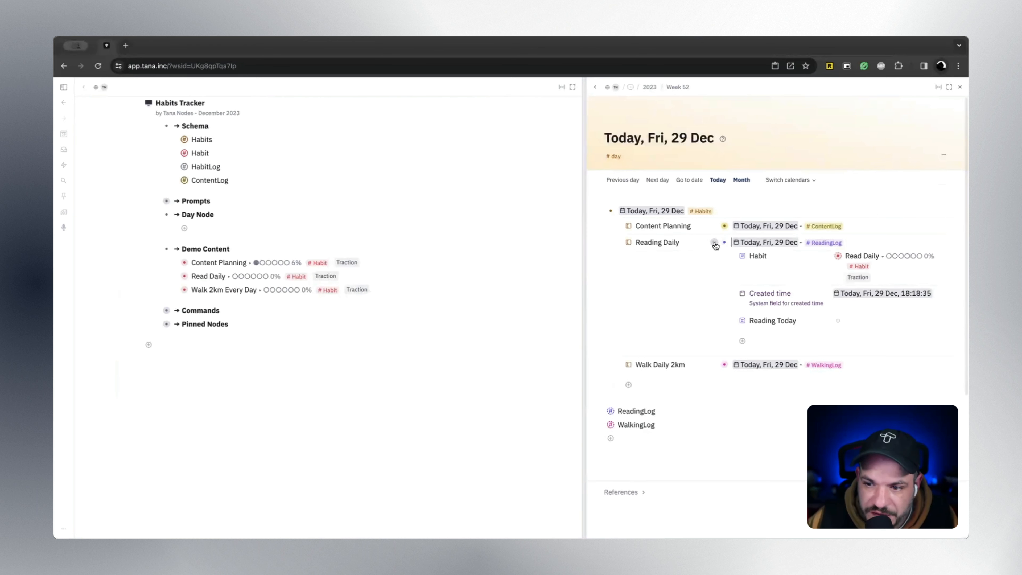
left_click(714, 243)
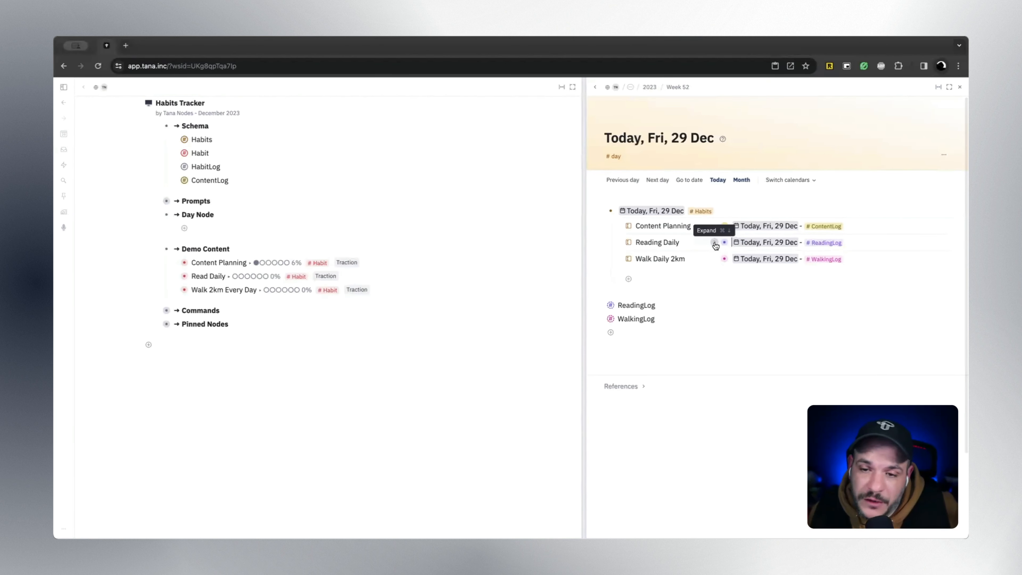
left_click(714, 242)
left_click(714, 242)
Inspect the Habit and Created time fields of the Walk Daily 2km and Content Planning logs, widening the day pane
left_click(714, 258)
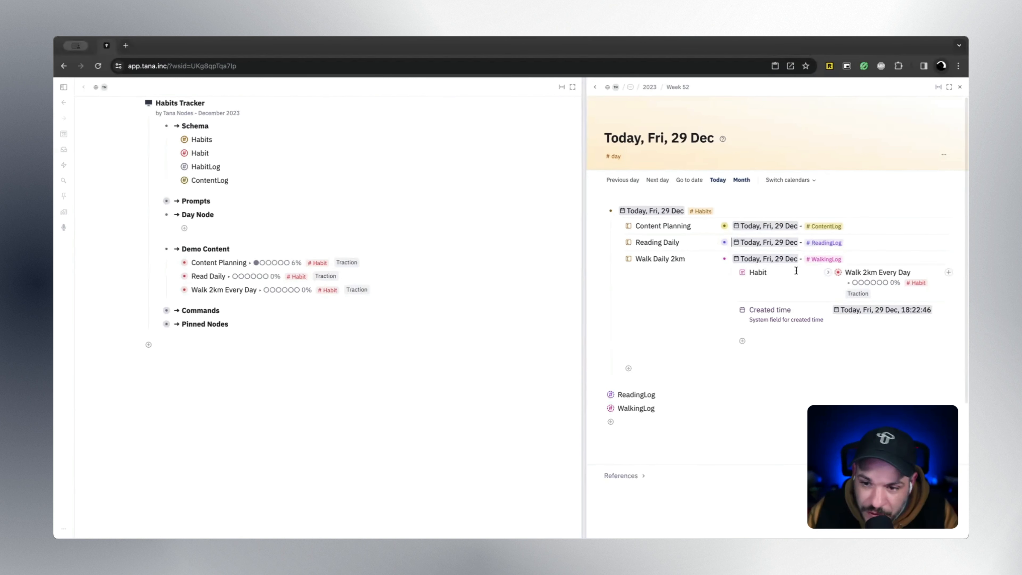
left_click(714, 259)
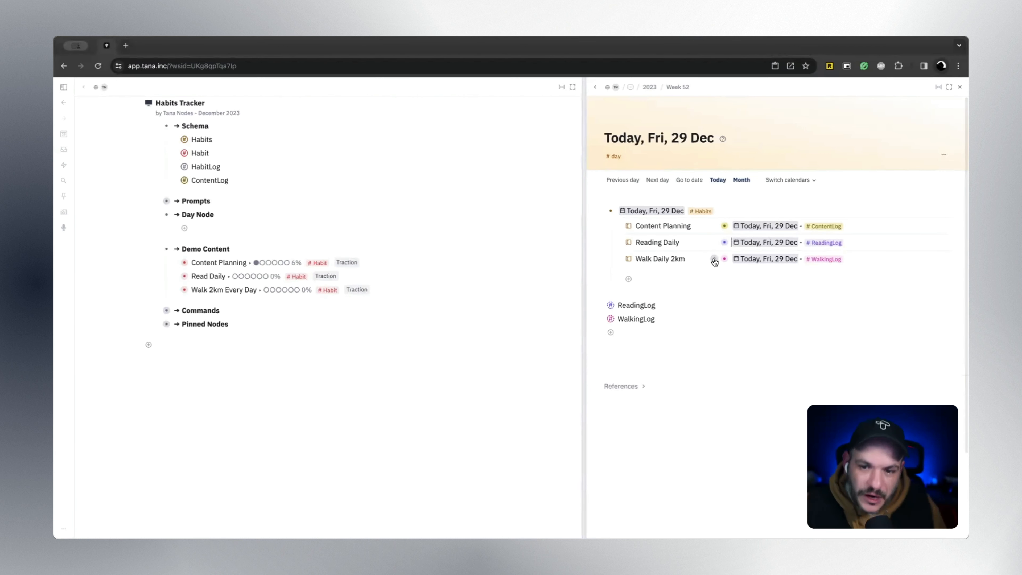
left_click(714, 226)
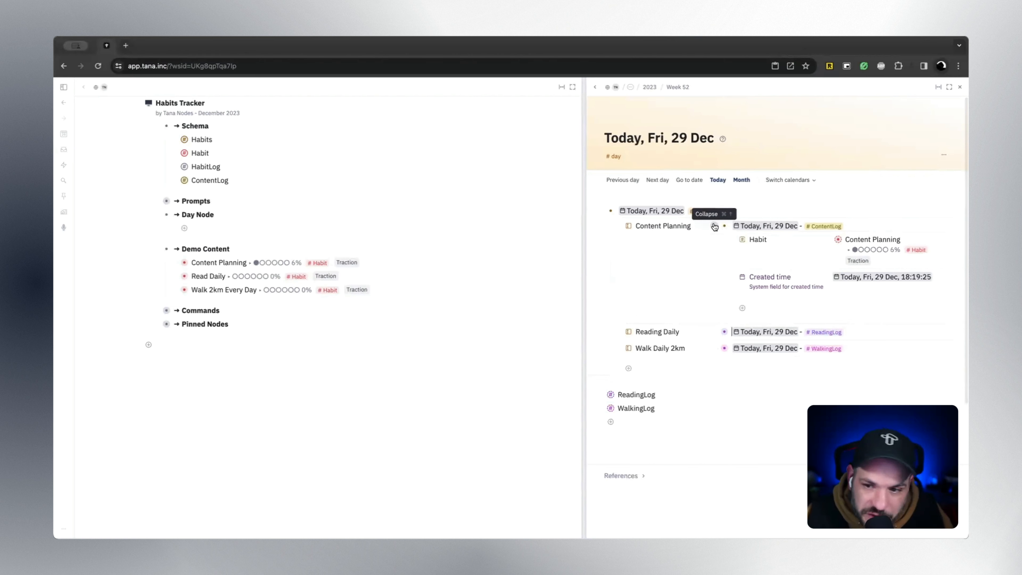
left_click(714, 226)
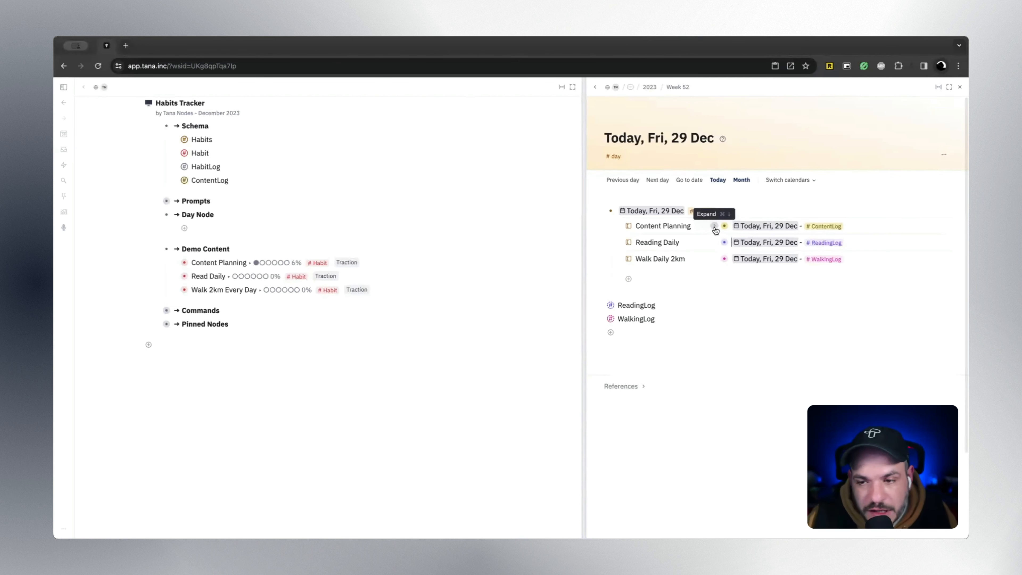
left_click(714, 226)
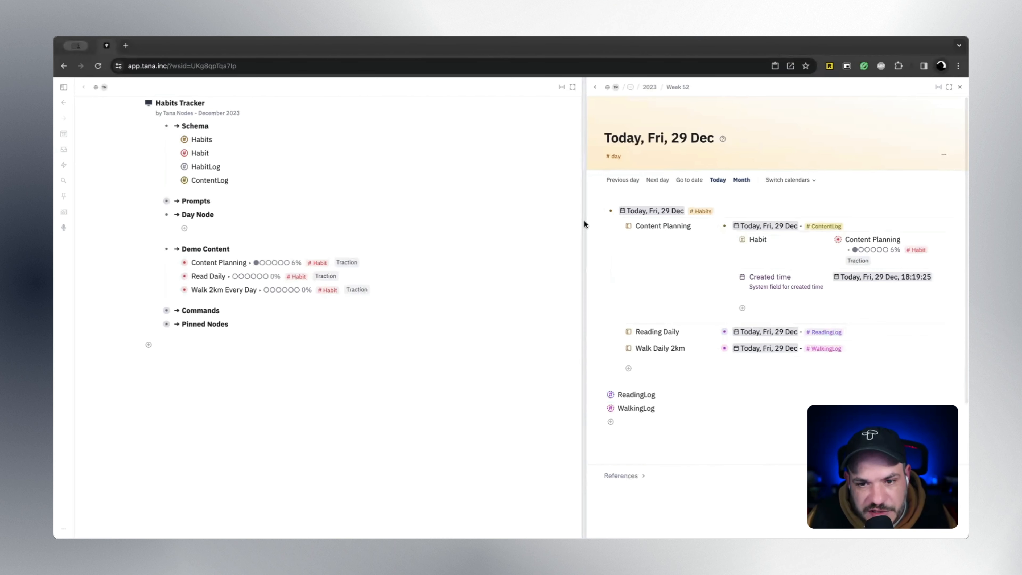
left_click_drag(583, 220, 400, 218)
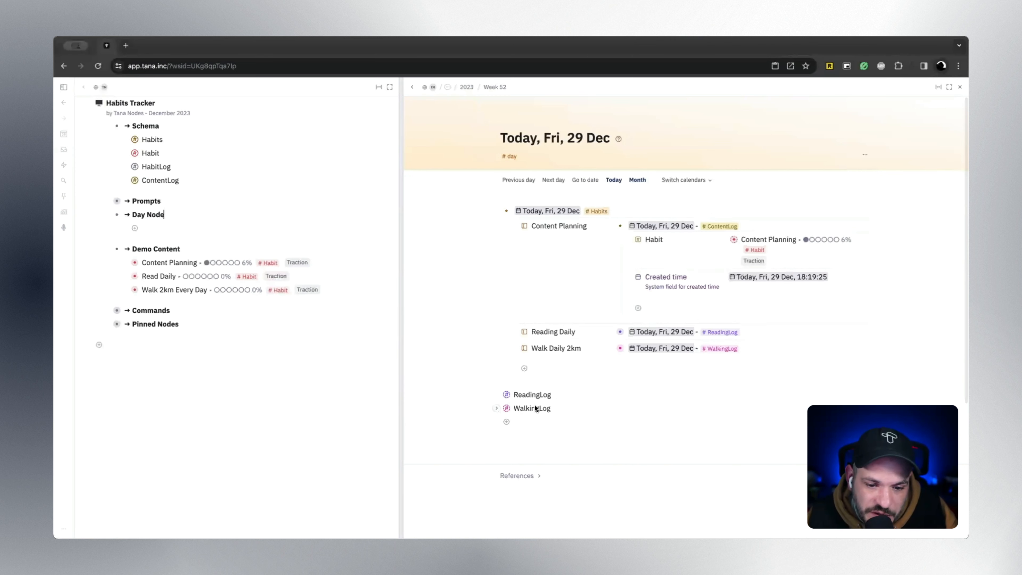
Collapse the Content Planning log and the Habits entry on the Fri, 29 Dec page
scroll(372, 268, "up", 1)
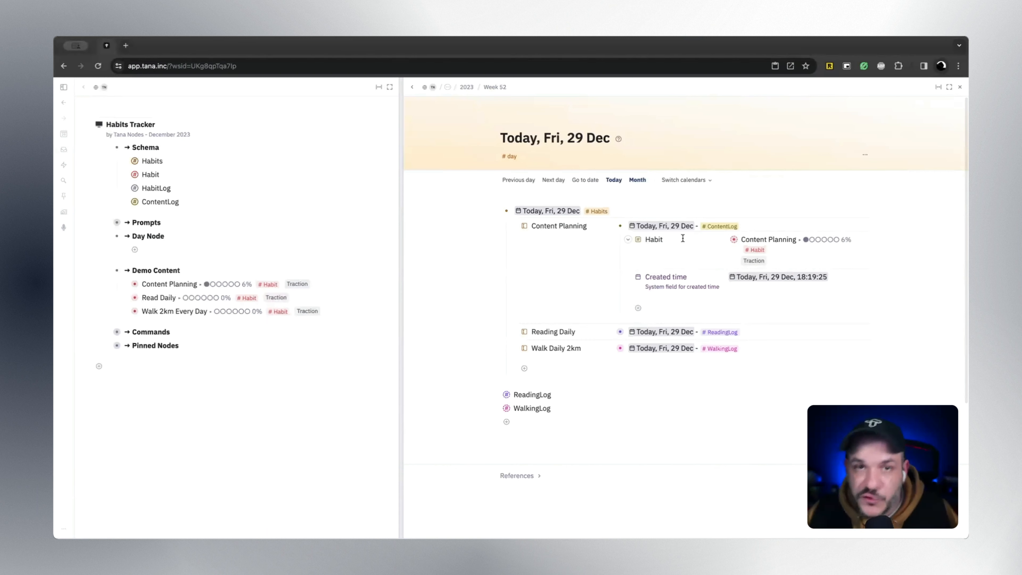
scroll(682, 238, "down", 1)
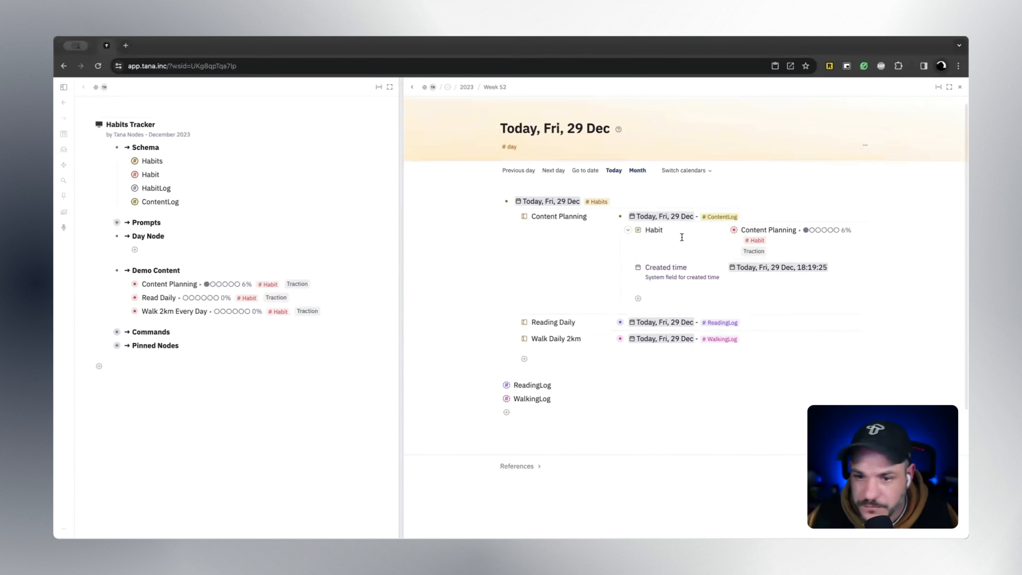
left_click(609, 217)
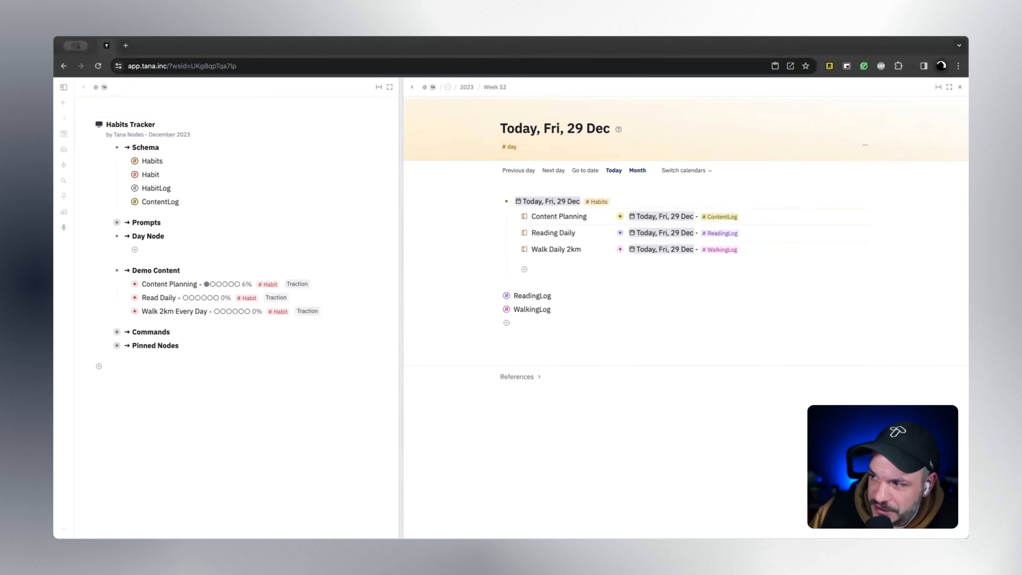
scroll(543, 268, "up", 1)
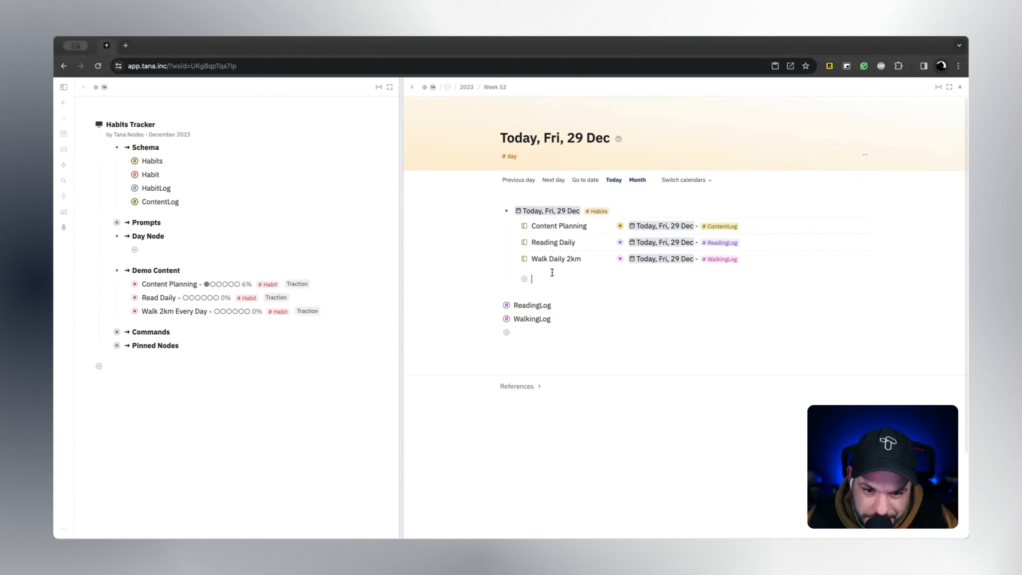
key("XF86AudioRaiseVolume")
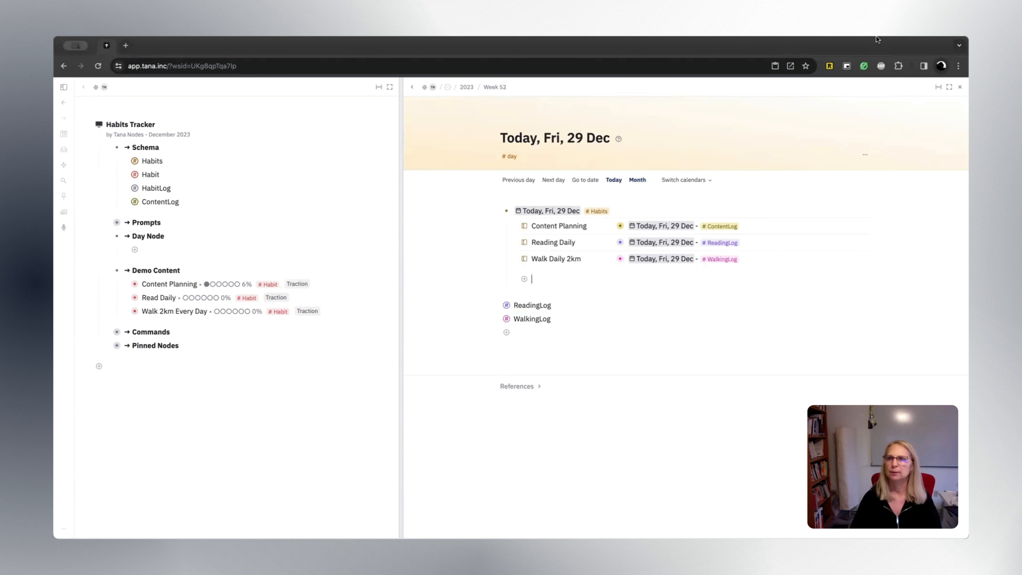
key("XF86AudioRaiseVolume")
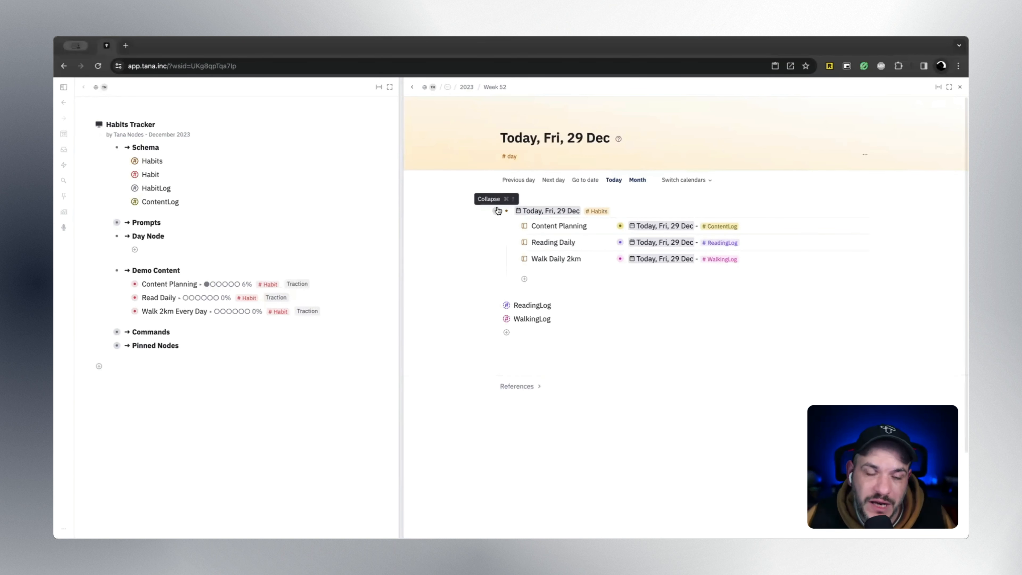
left_click(496, 212)
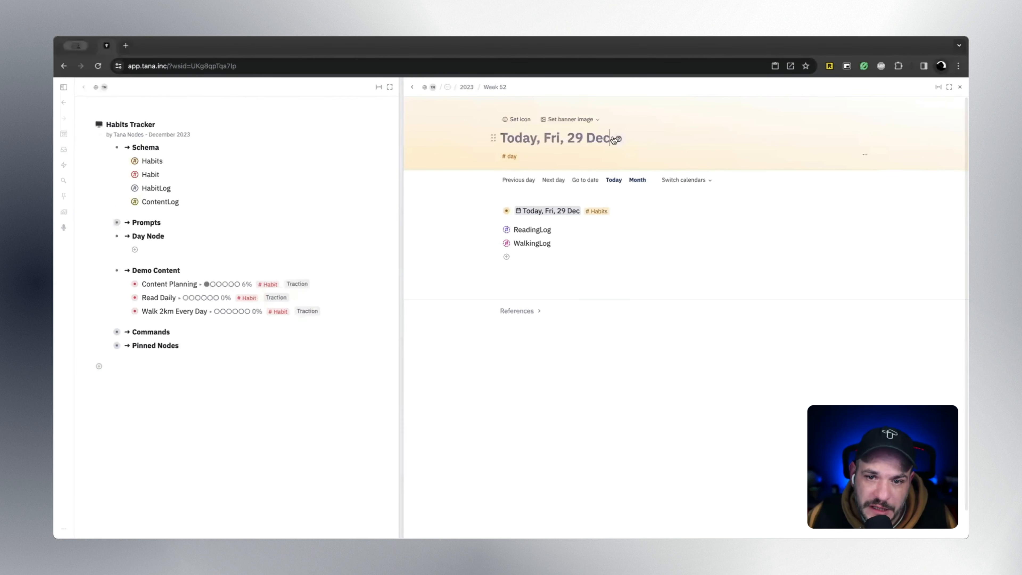
Add a new friday tag to the Fri, 29 Dec day page
key("alt+a")
type("f")
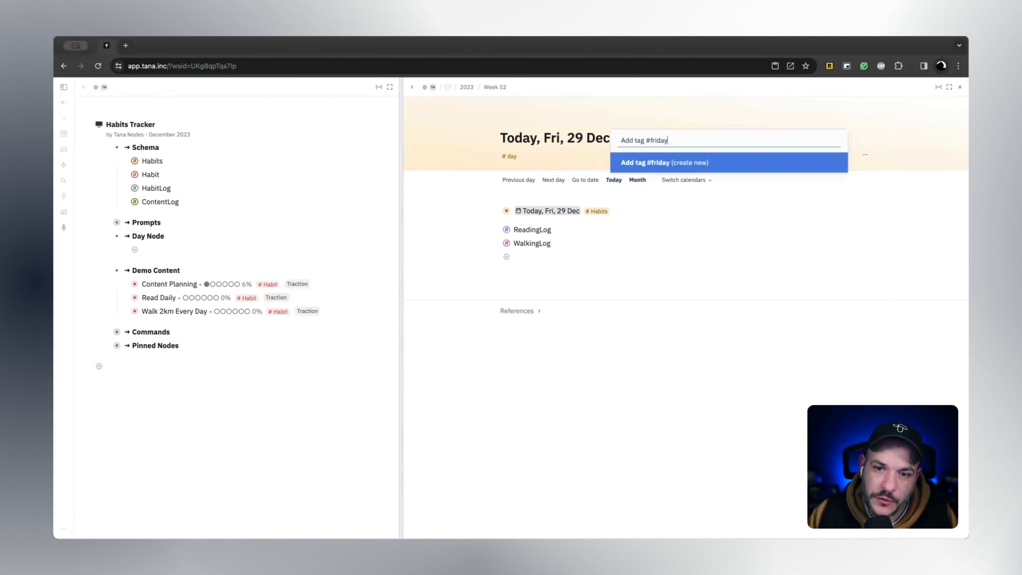
type("riday")
key("Return")
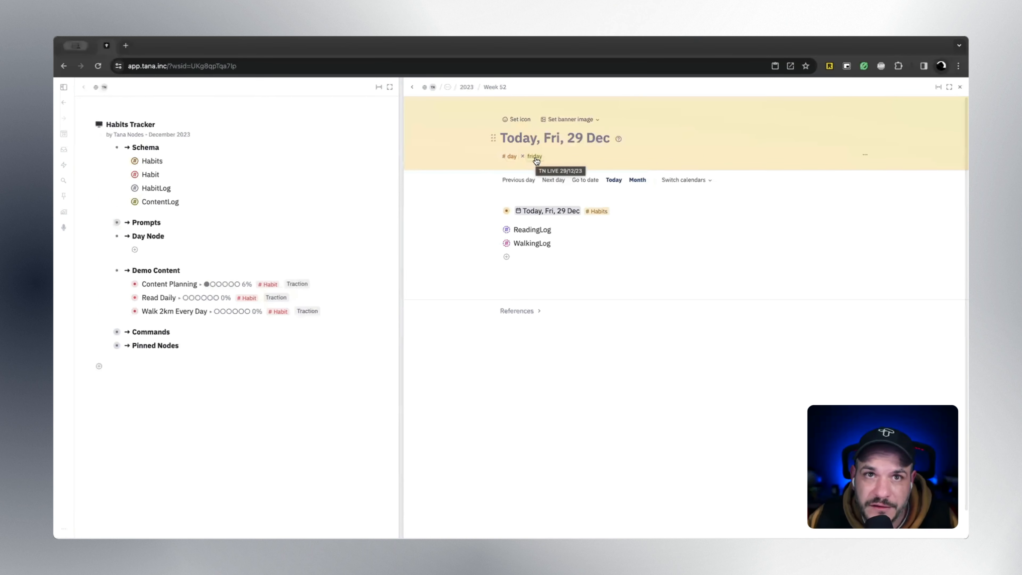
Check the daily logs inside the Habits entry on the Fri, 29 Dec page and collapse it again
left_click(528, 228)
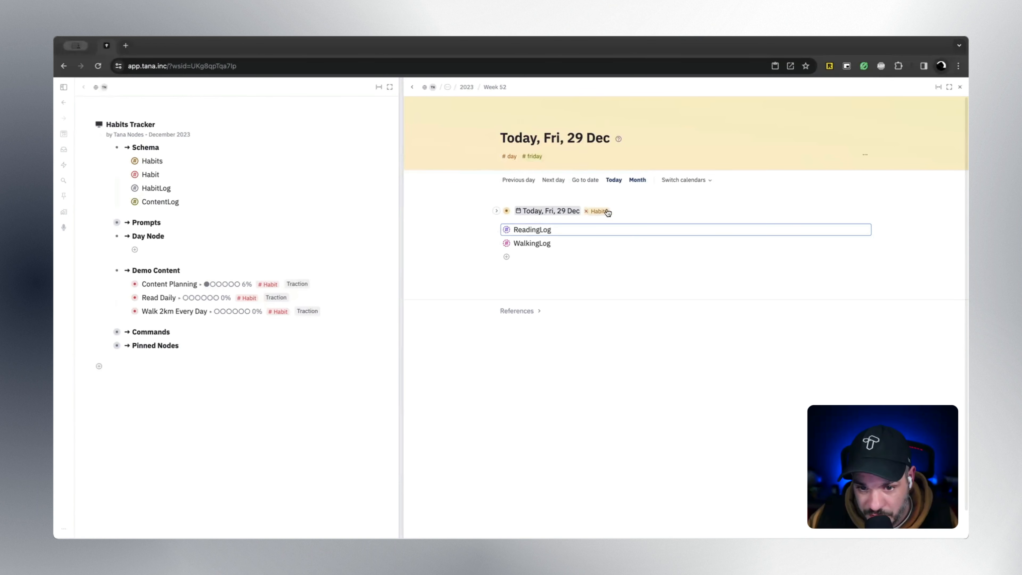
left_click(496, 211)
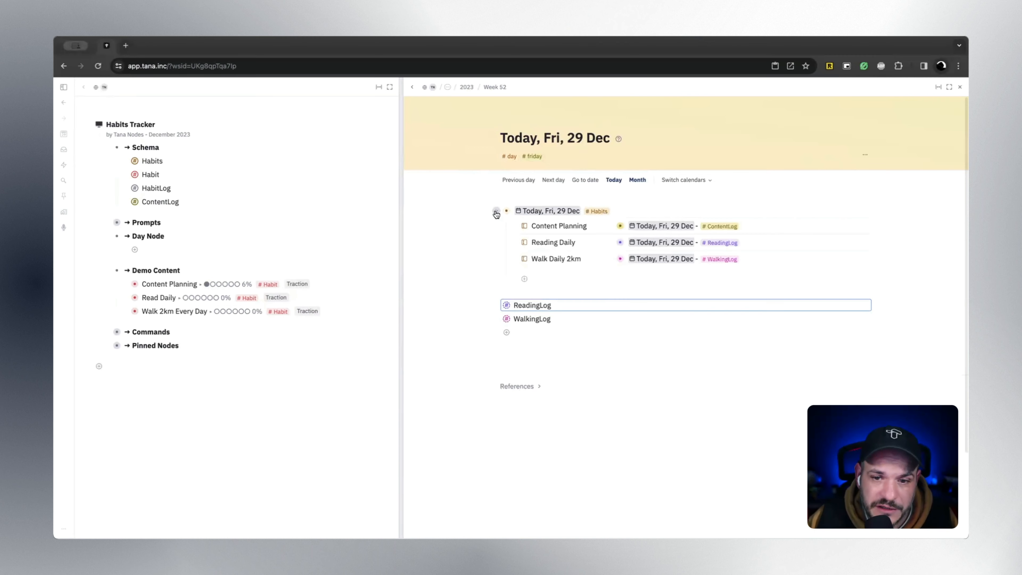
left_click(496, 211)
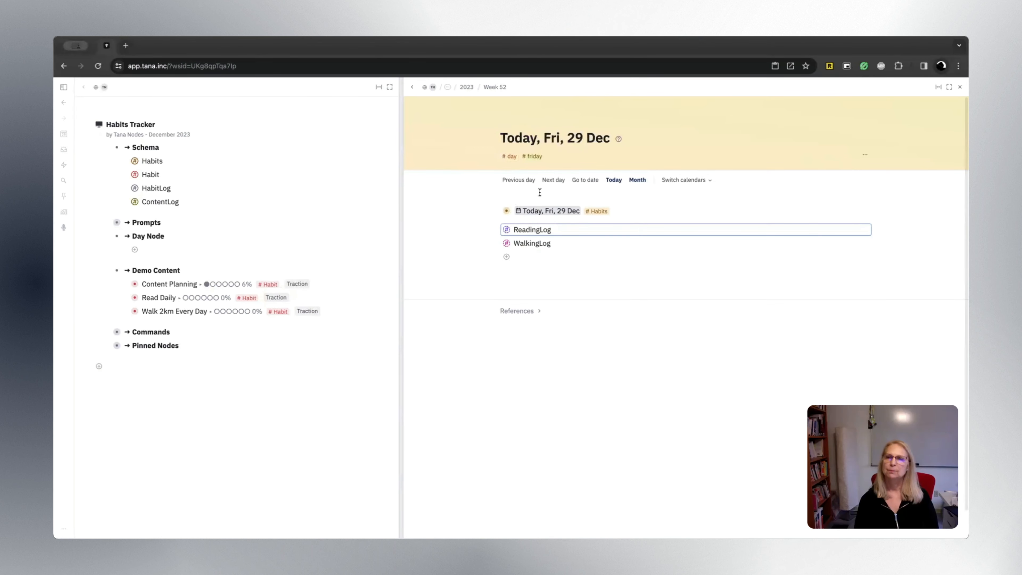
Open the friday and day tag configurations and move the Habits node from the day template into the friday template
left_click(538, 158)
left_click(549, 172)
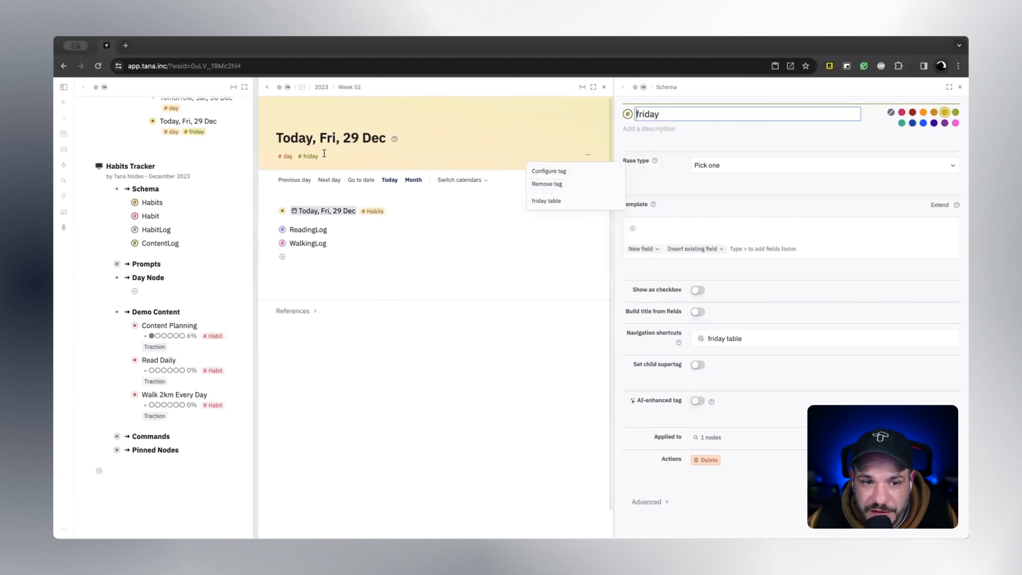
left_click(285, 156)
left_click(305, 171)
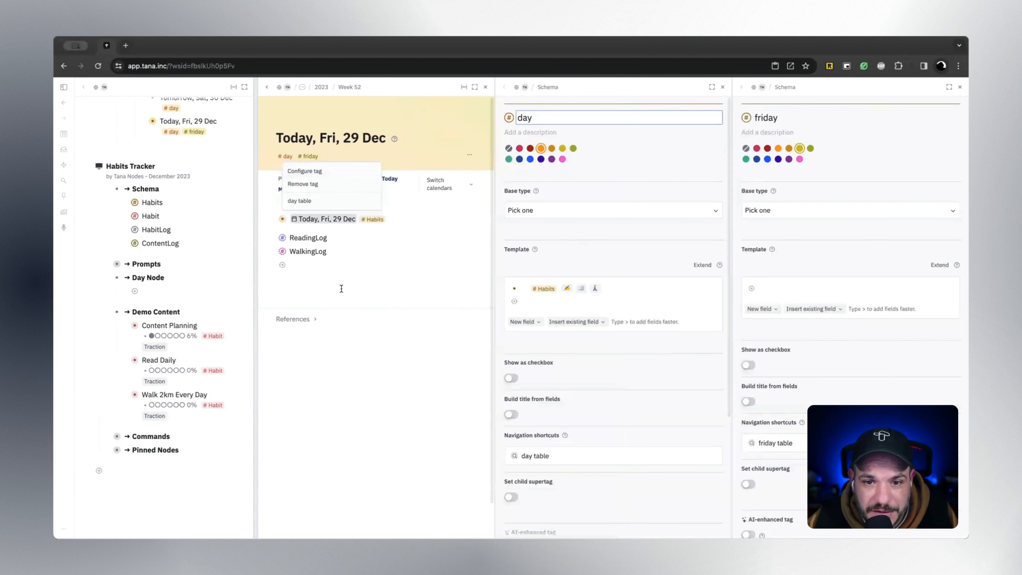
left_click_drag(514, 288, 782, 289)
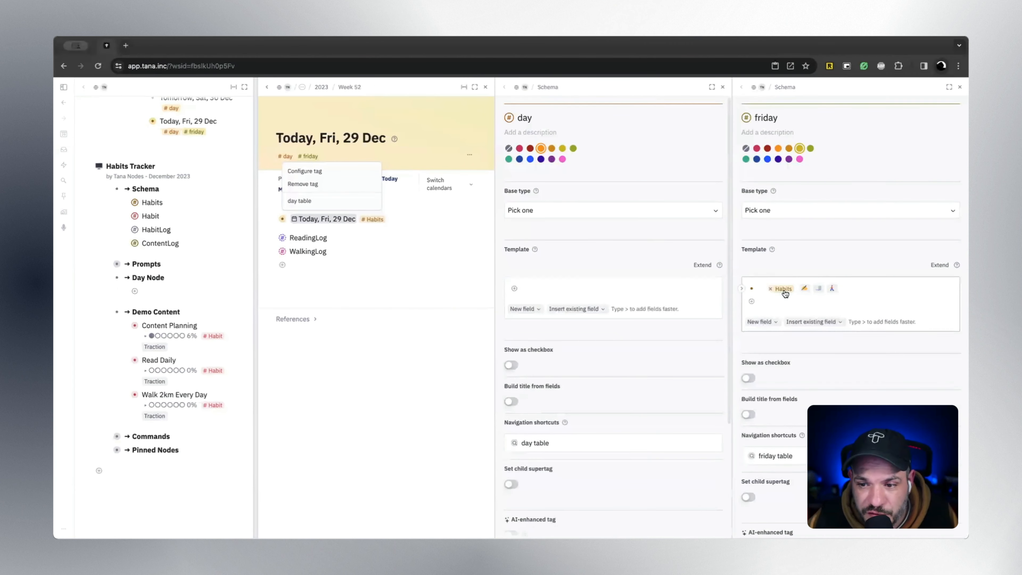
Copy the Habits node in the friday tag's template as a reference
left_click(757, 286)
left_click(742, 289)
left_click(742, 289)
key("super+c")
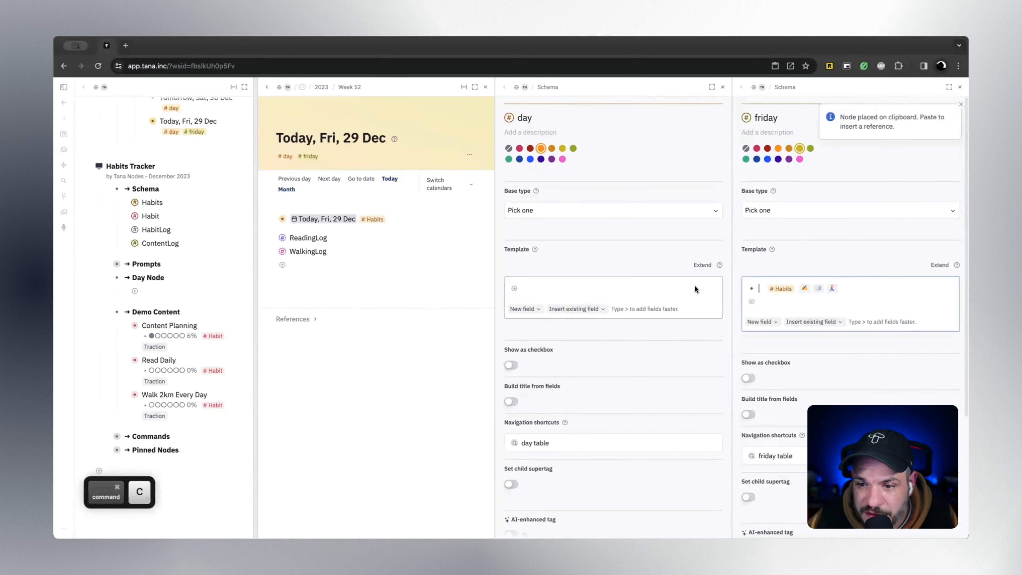
Go to the Sat, 30 Dec day page and add a new saturday tag to it
left_click(329, 178)
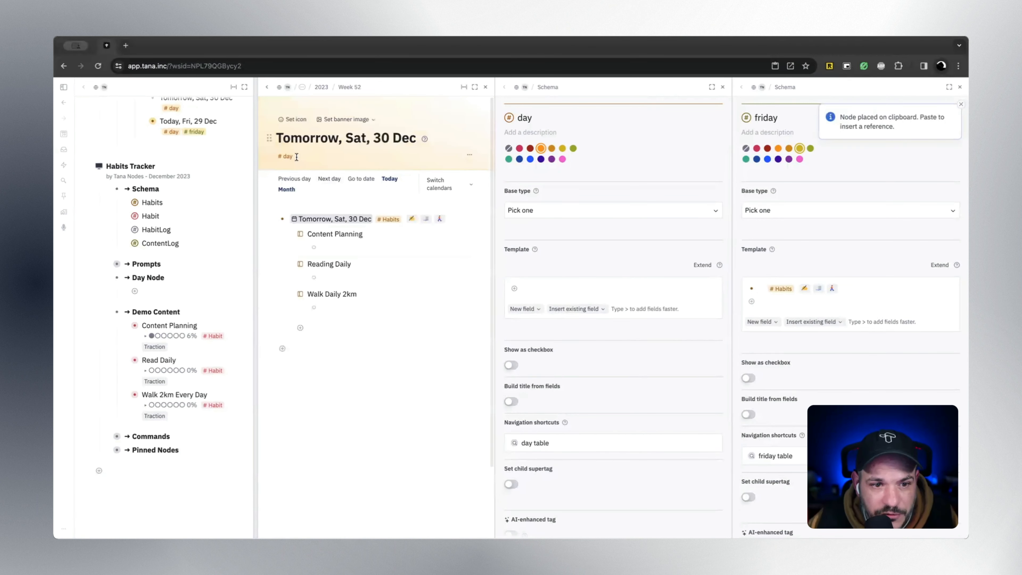
key("alt+a")
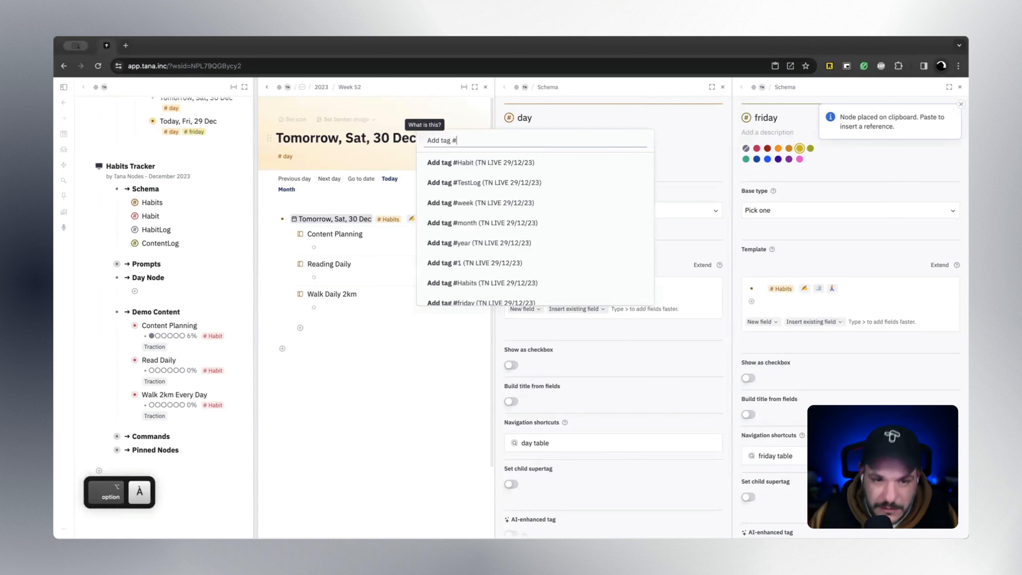
type("saturday")
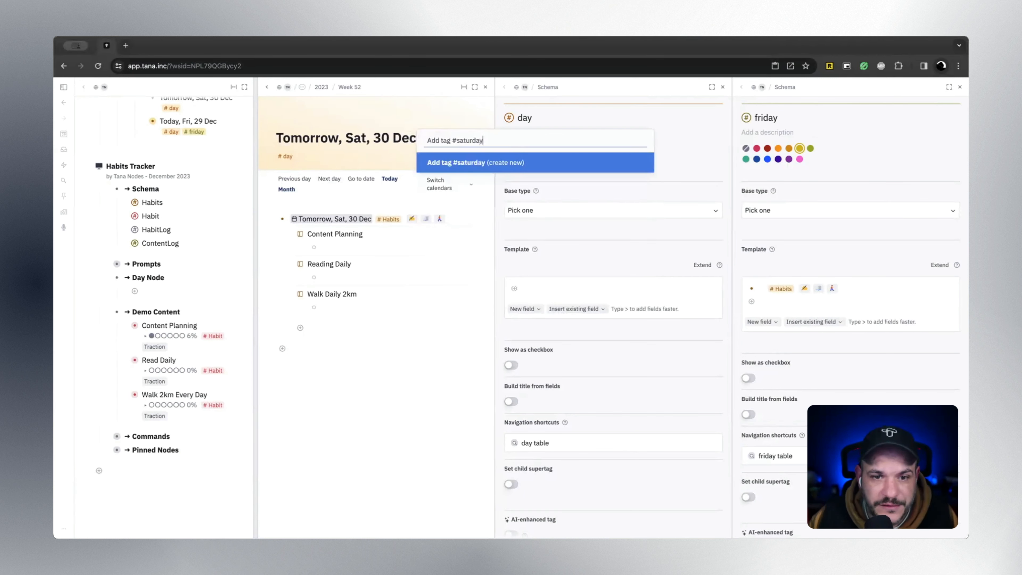
key("Return")
Paste the copied Habits node into the saturday tag's template and turn it into a separate copy with Clone reference
left_click(312, 156)
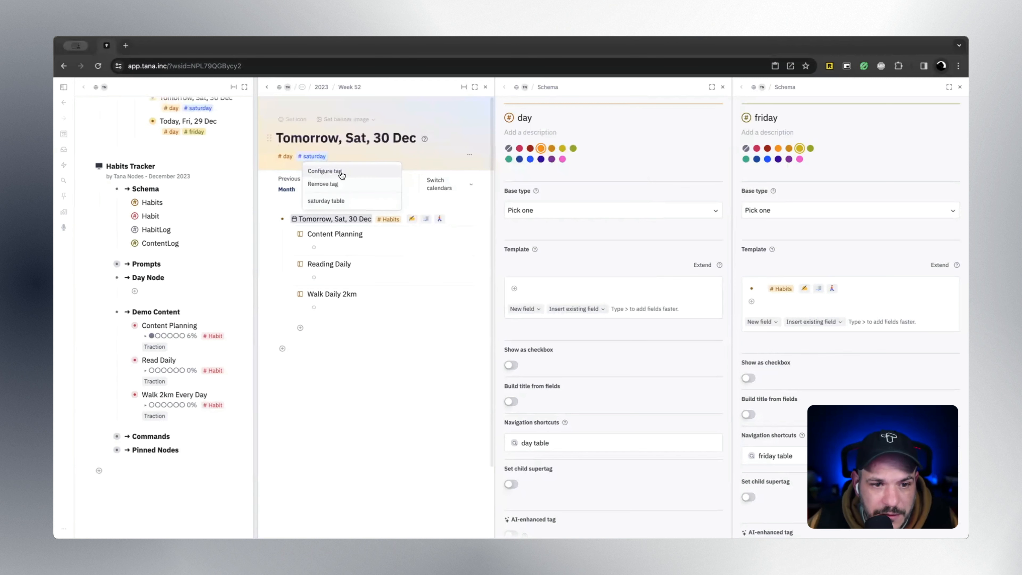
left_click(324, 171)
key("super+v")
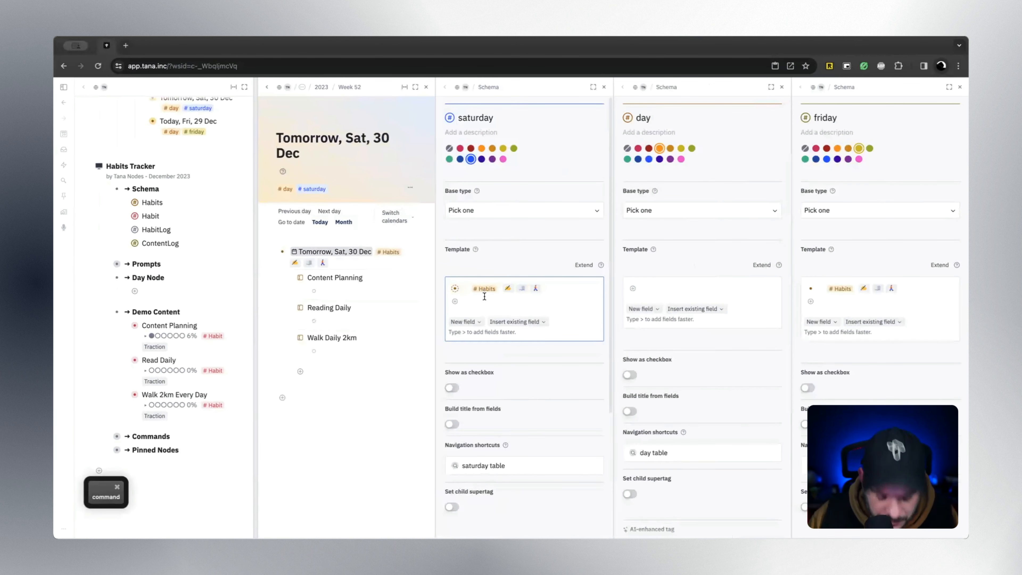
key("super+l")
key("super+k")
left_click(563, 286)
left_click(548, 288)
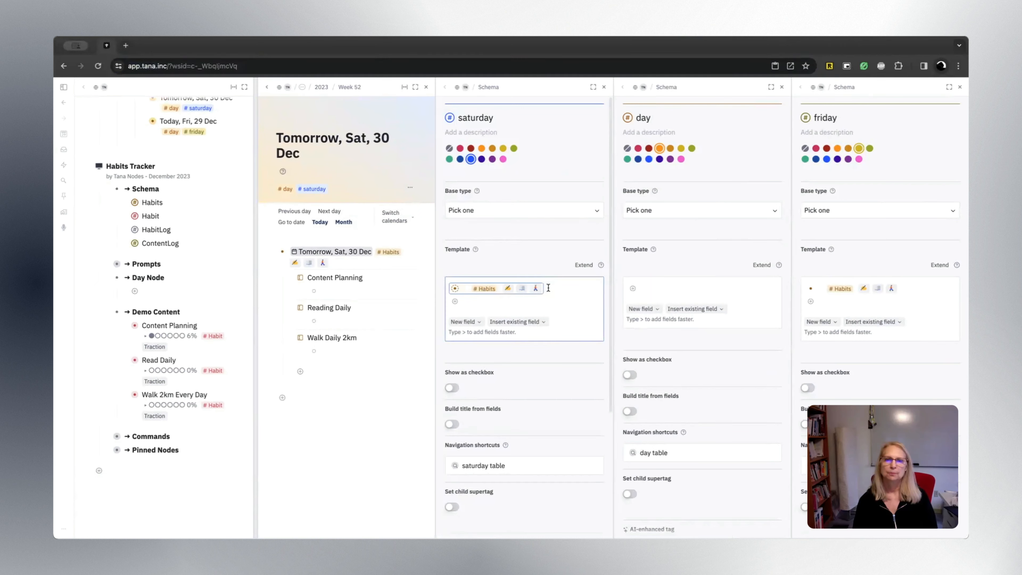
key("super+k")
type("clone")
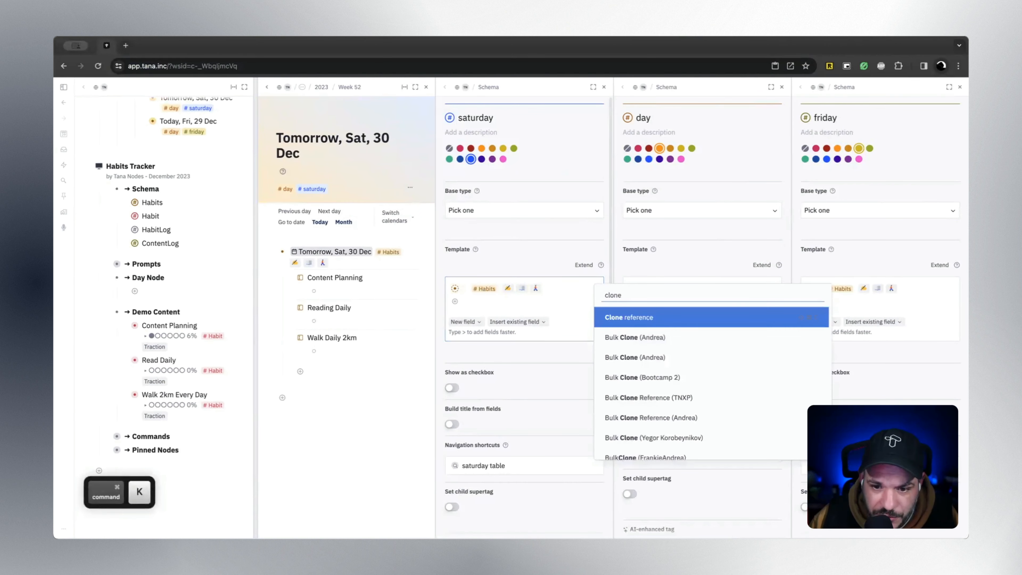
key("Return")
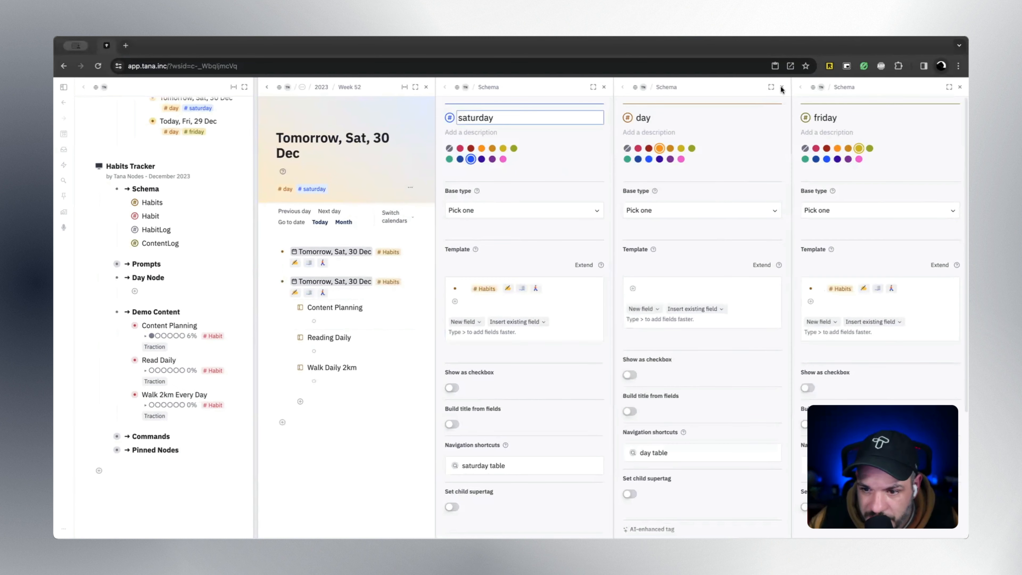
Close the day tag configuration and try to delete the Walk Daily 2km field under the saturday template's Habits node
left_click(782, 87)
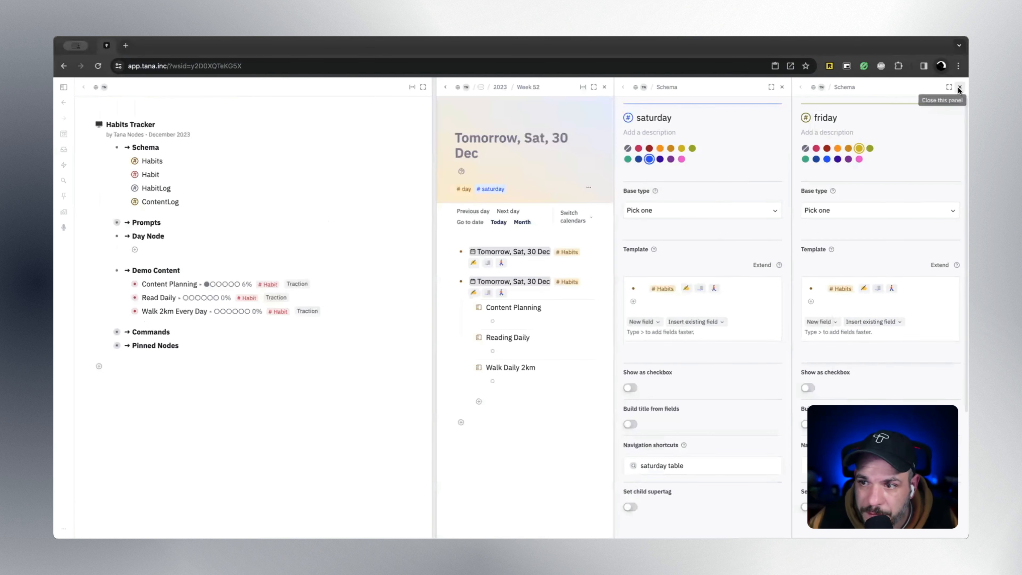
left_click(622, 289)
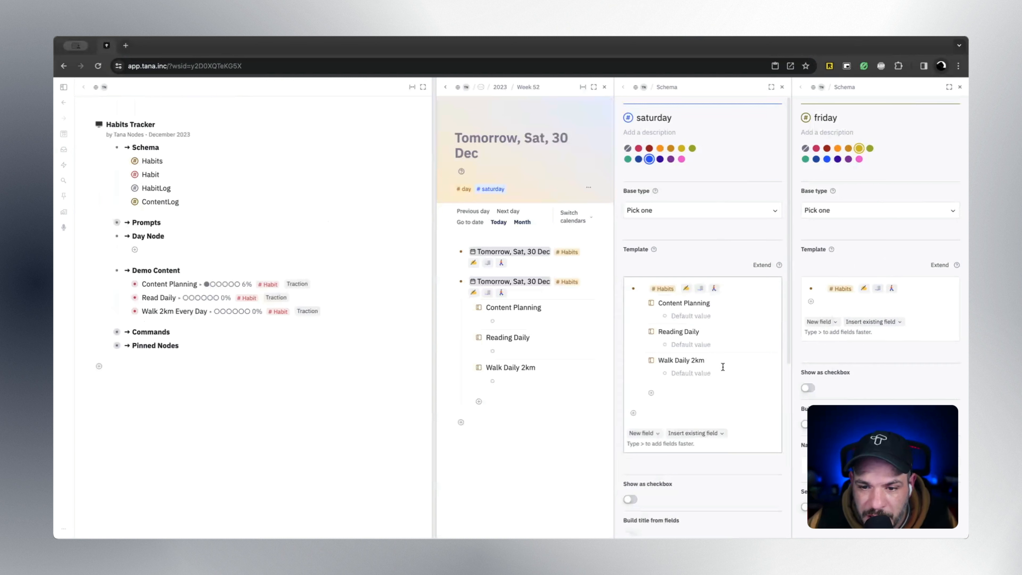
left_click_drag(723, 367, 654, 333)
left_click(706, 361)
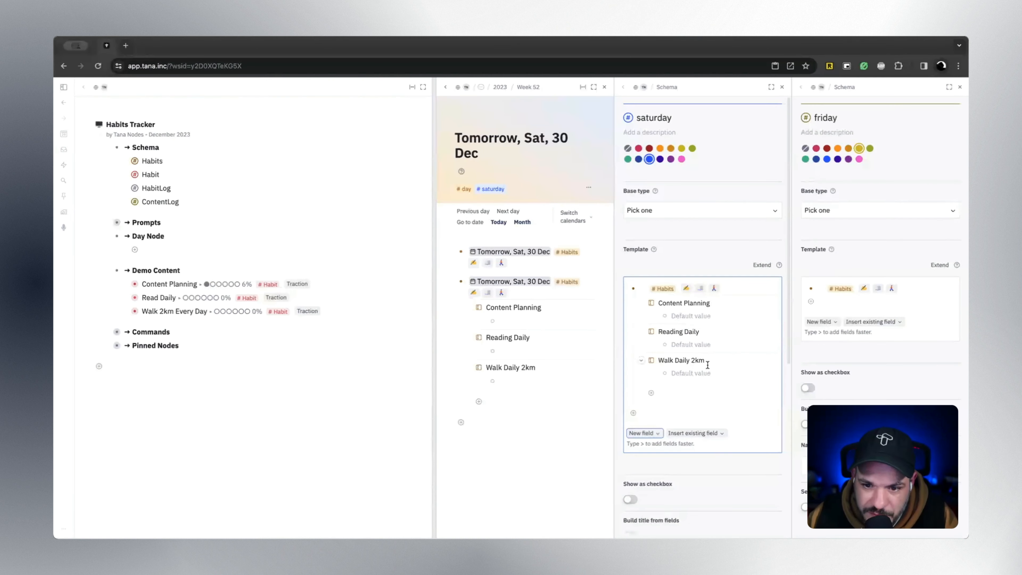
left_click(652, 360)
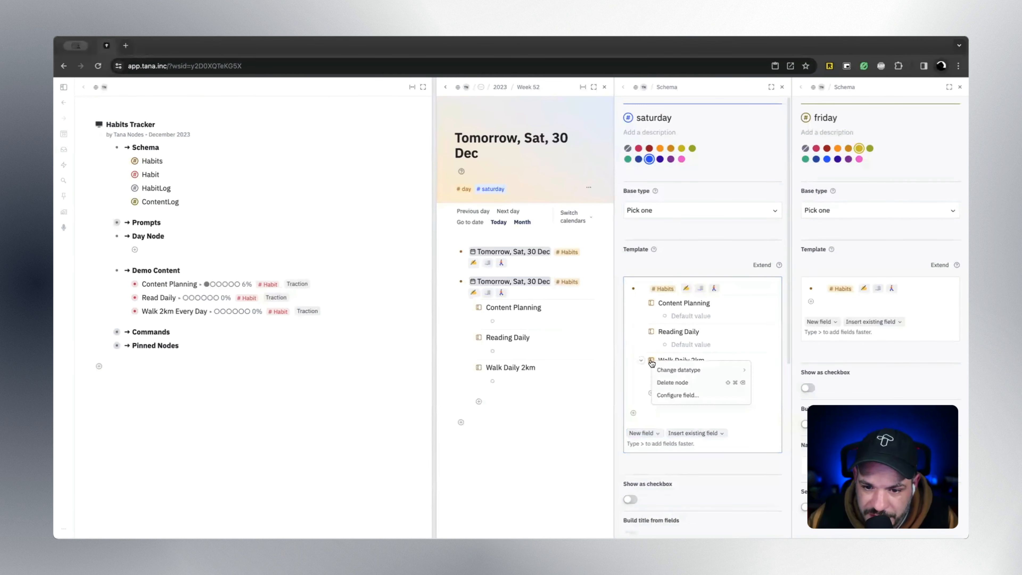
left_click(666, 381)
left_click(651, 334)
Open the Habits tag configuration and delete the Reading Daily and Walk Daily 2km fields from its template
left_click(666, 290)
left_click(666, 290)
left_click(679, 302)
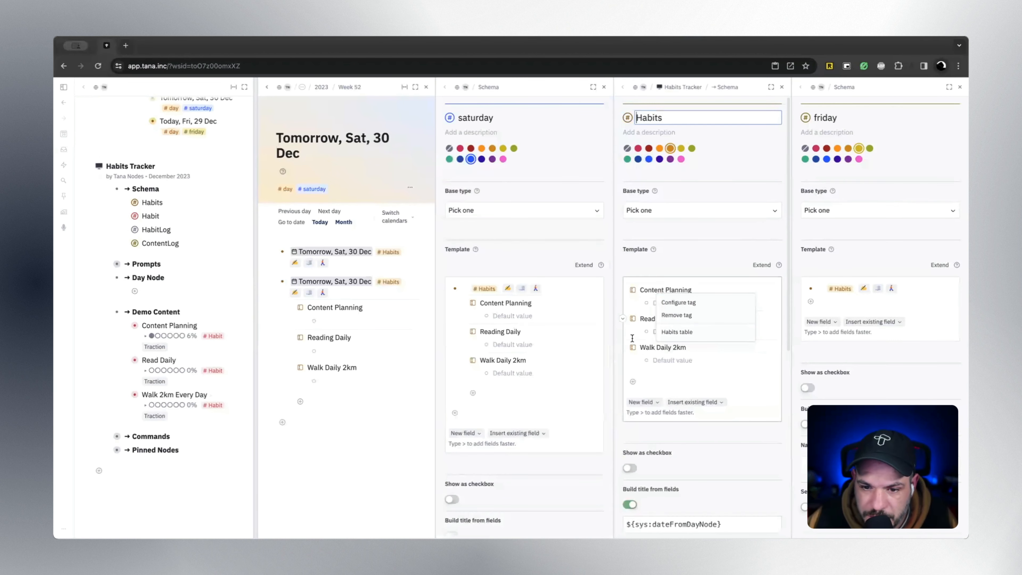
left_click_drag(668, 357, 661, 321)
key("Delete")
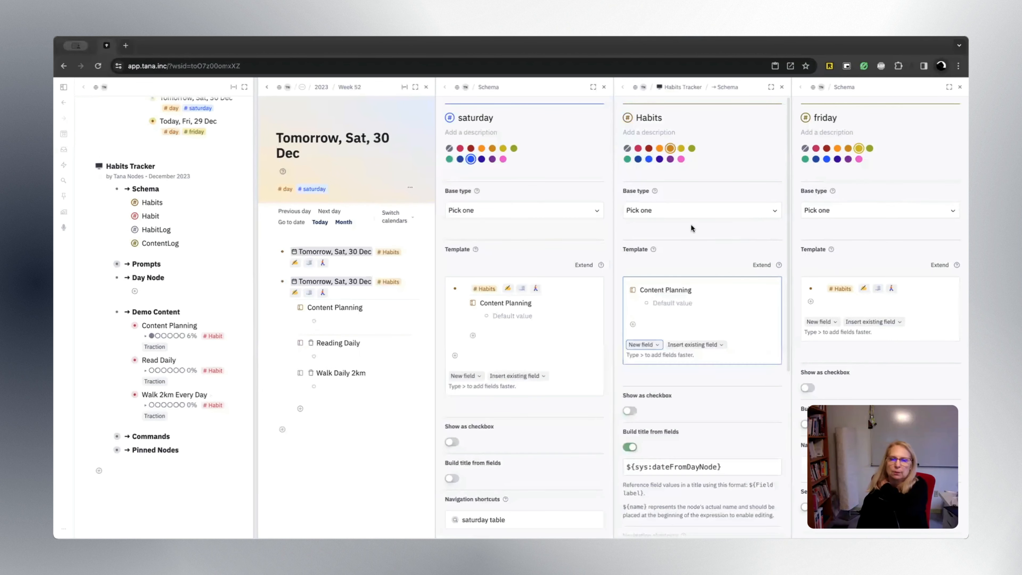
Close the Habits and friday tag configurations and the Sat, 30 Dec page, leaving the saturday configuration open
left_click(781, 87)
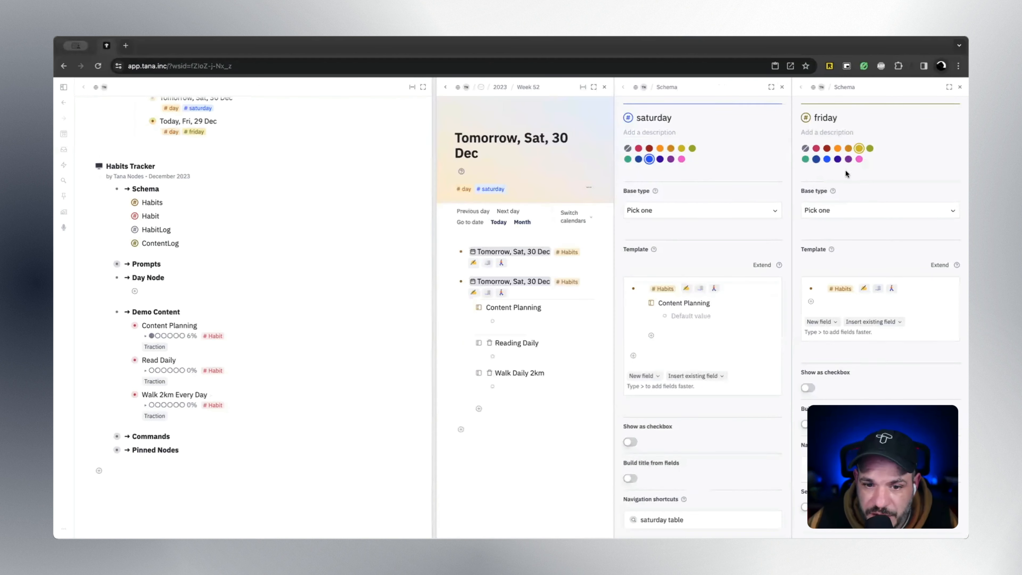
left_click(960, 87)
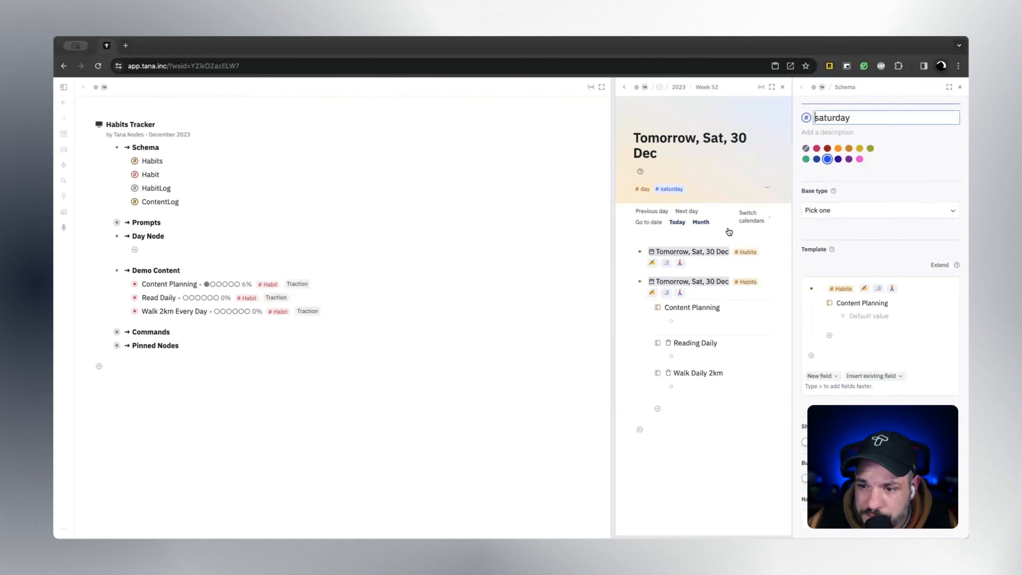
left_click(782, 87)
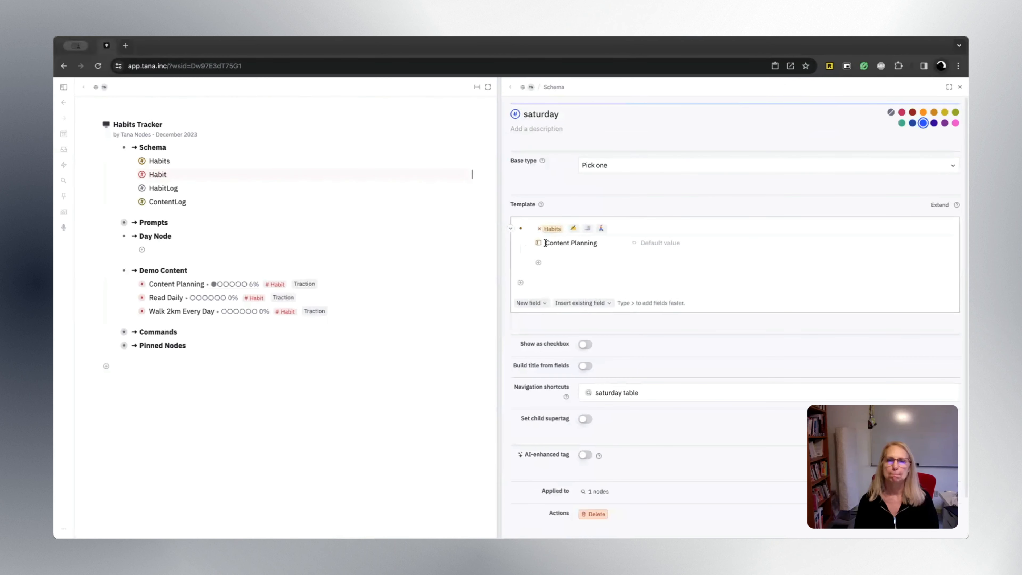
Add a new field named Saturday Habits under the Habits node in the saturday tag's template
left_click(571, 261)
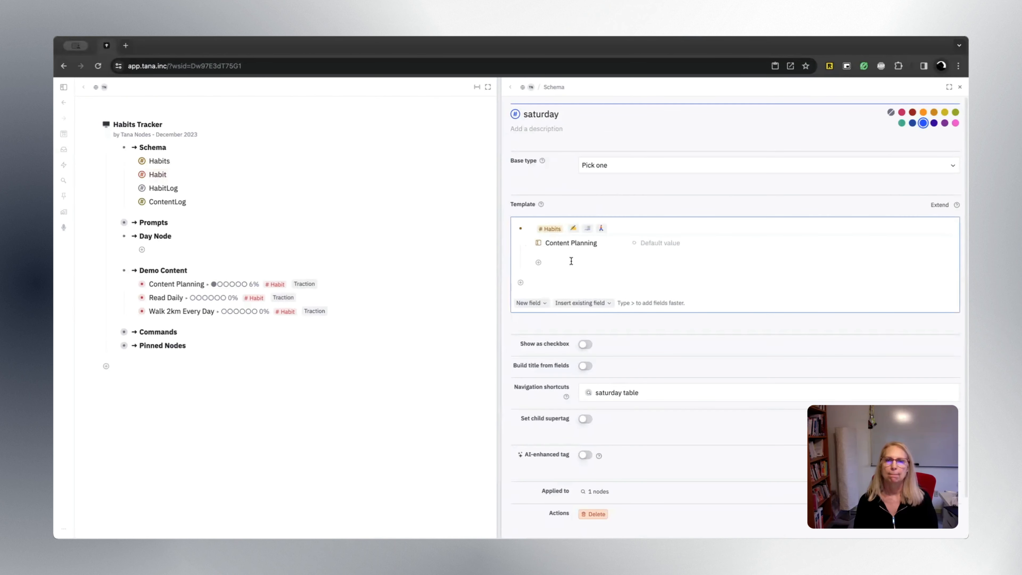
type(">")
type("Satur")
type("day Habit")
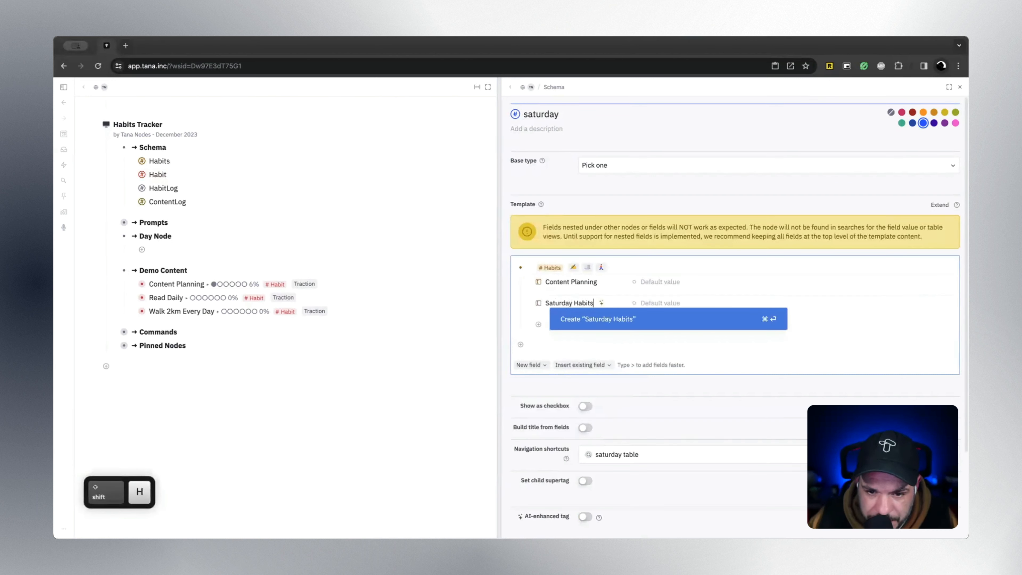
type("s")
key("Return")
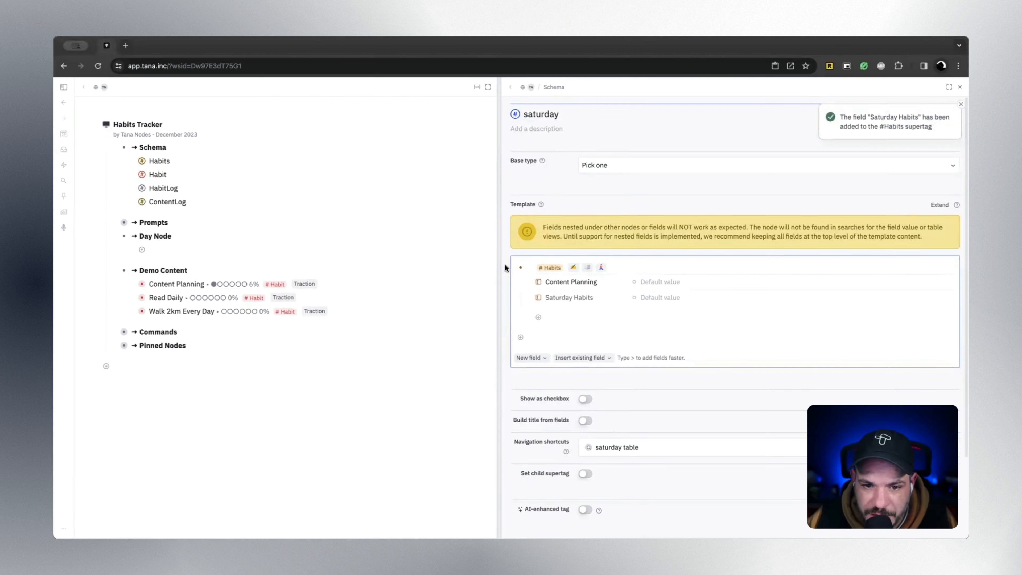
left_click(511, 267)
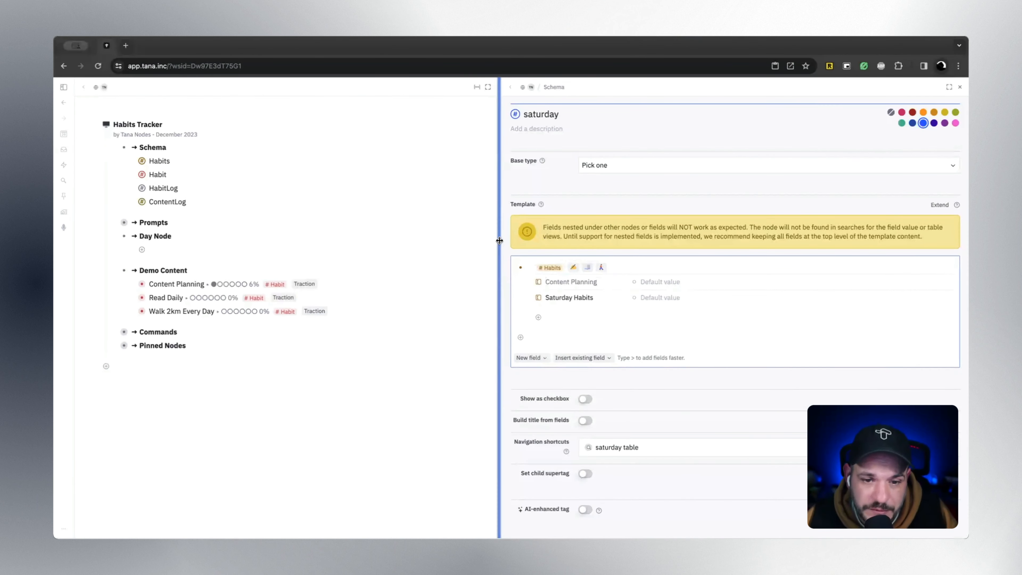
Close the saturday tag configuration, then open the Sat, 30 Dec page from the calendar and collapse its second Habits entry
left_click_drag(498, 240, 507, 241)
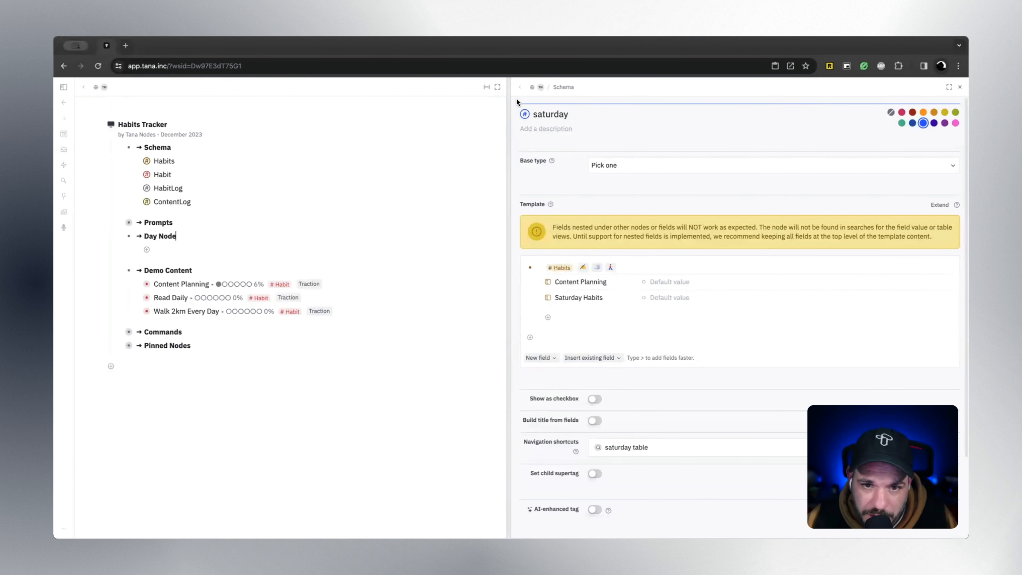
scroll(121, 101, "up", 5)
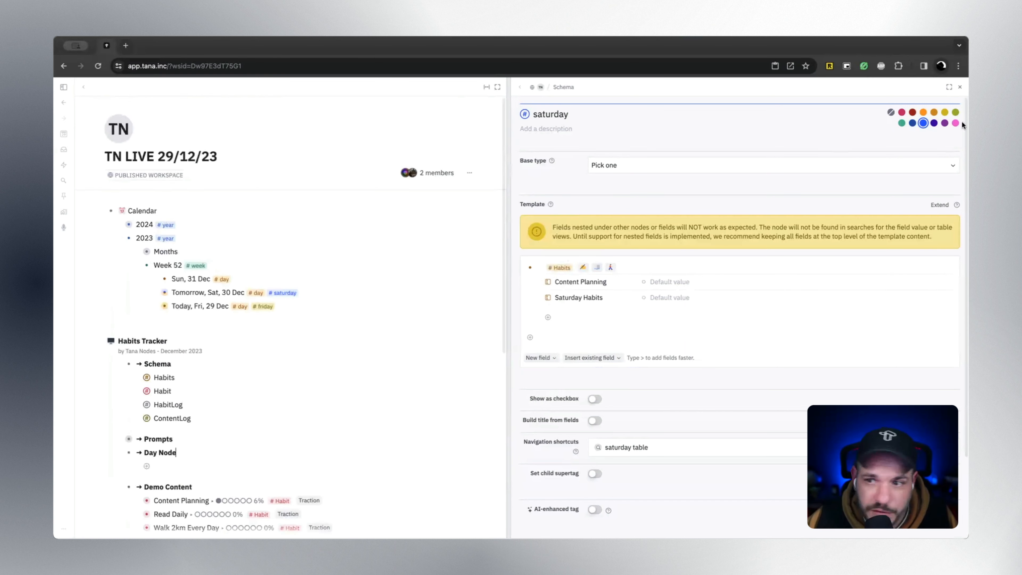
left_click(68, 104)
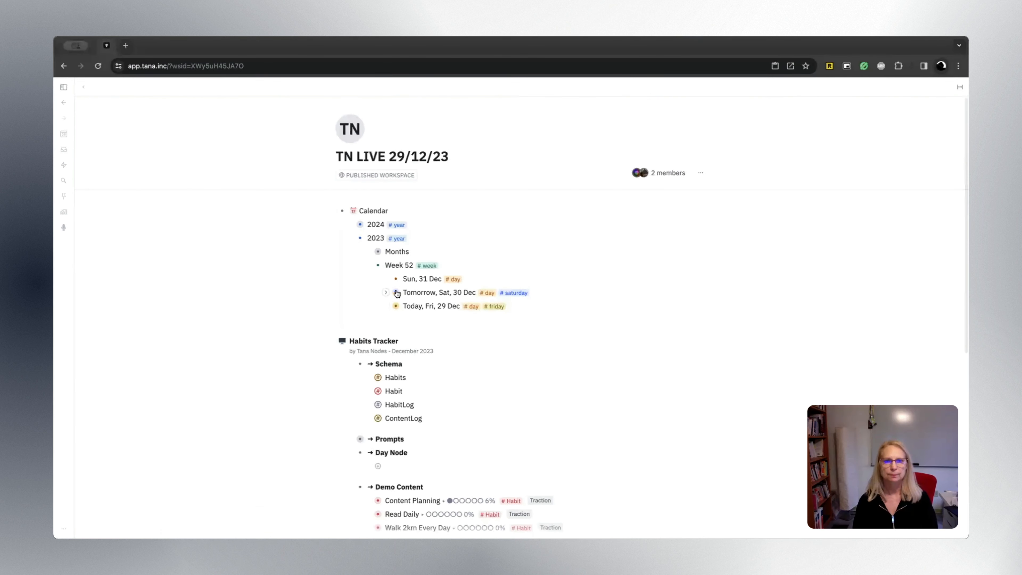
left_click(395, 292)
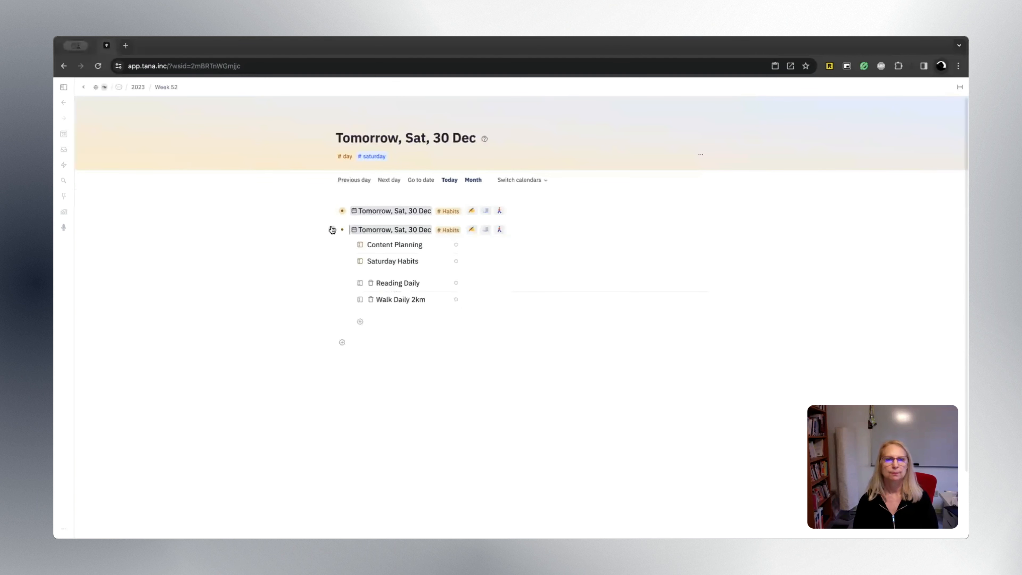
left_click(333, 229)
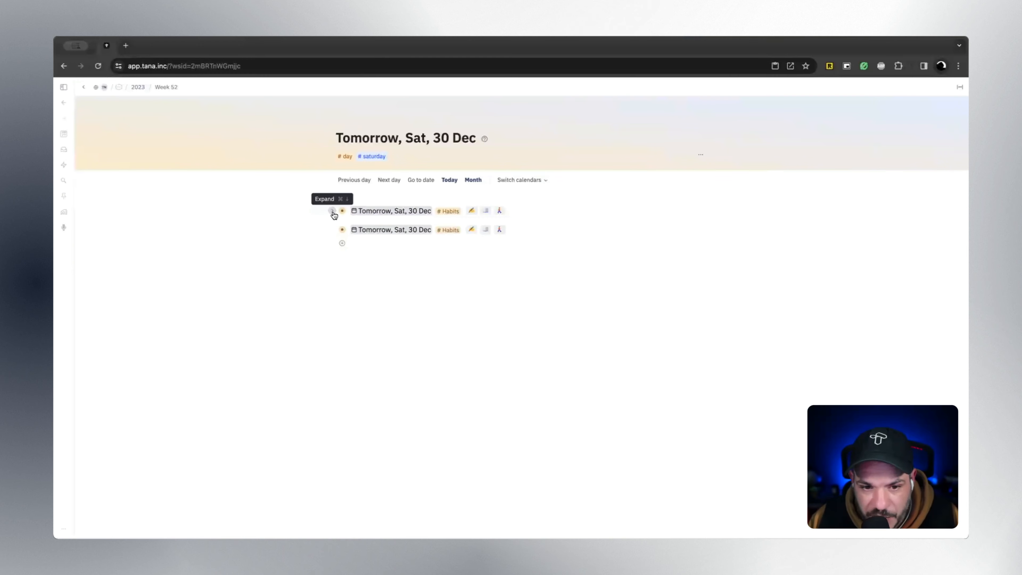
Examine the fields inside both Habits entries on the Sat, 30 Dec page, leaving the entries collapsed
left_click(332, 211)
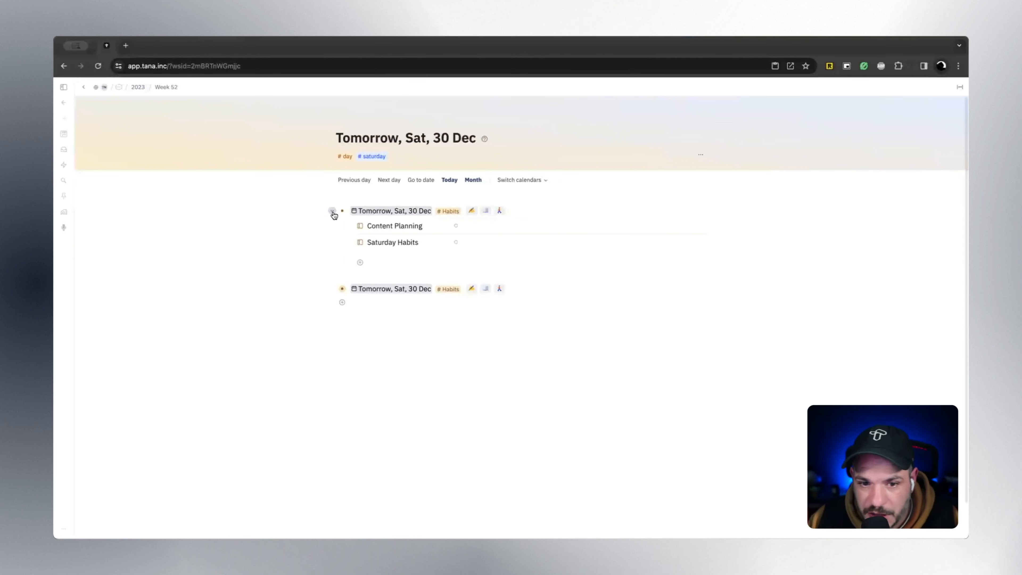
left_click(333, 211)
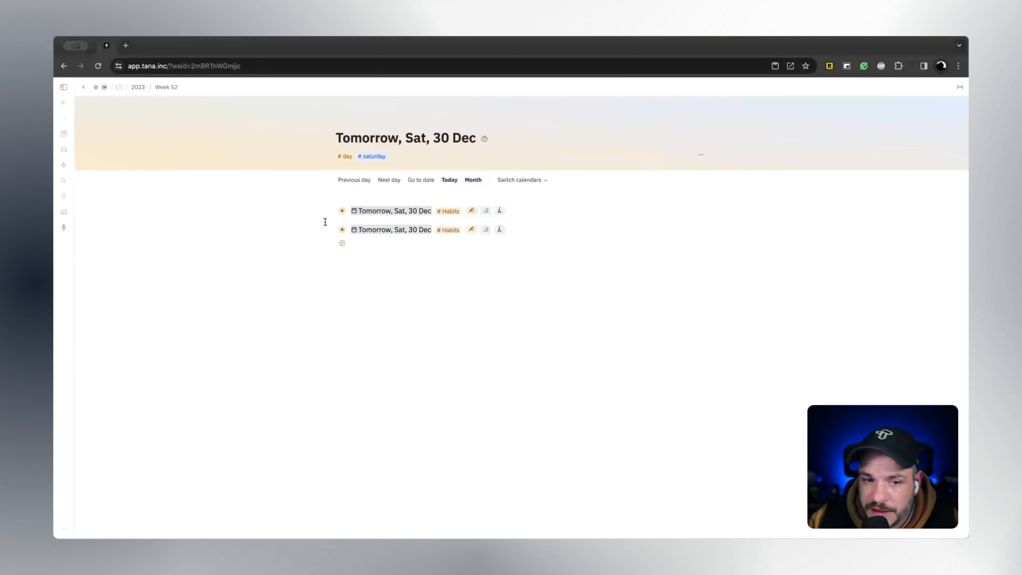
left_click(332, 211)
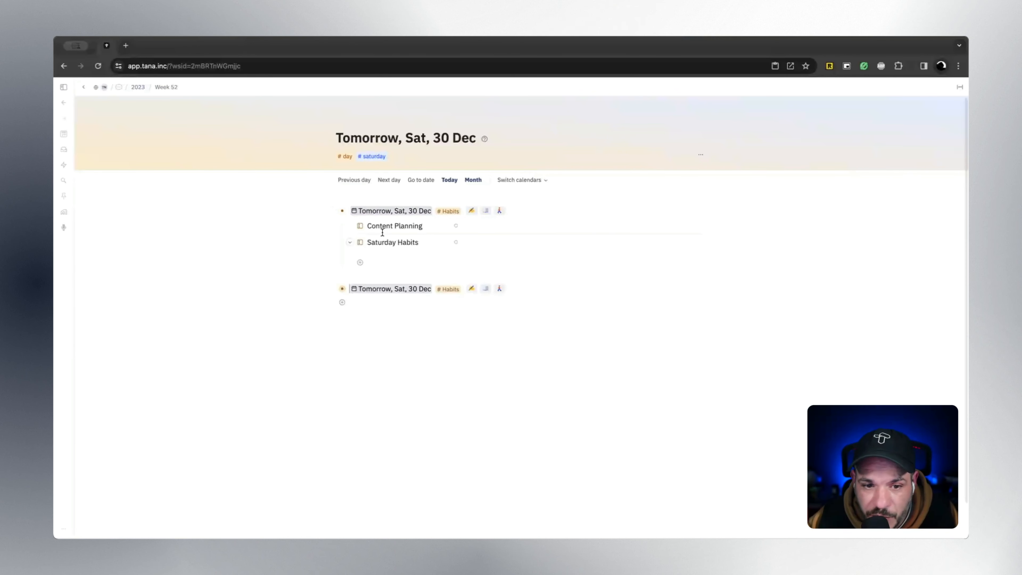
left_click(332, 211)
left_click(331, 230)
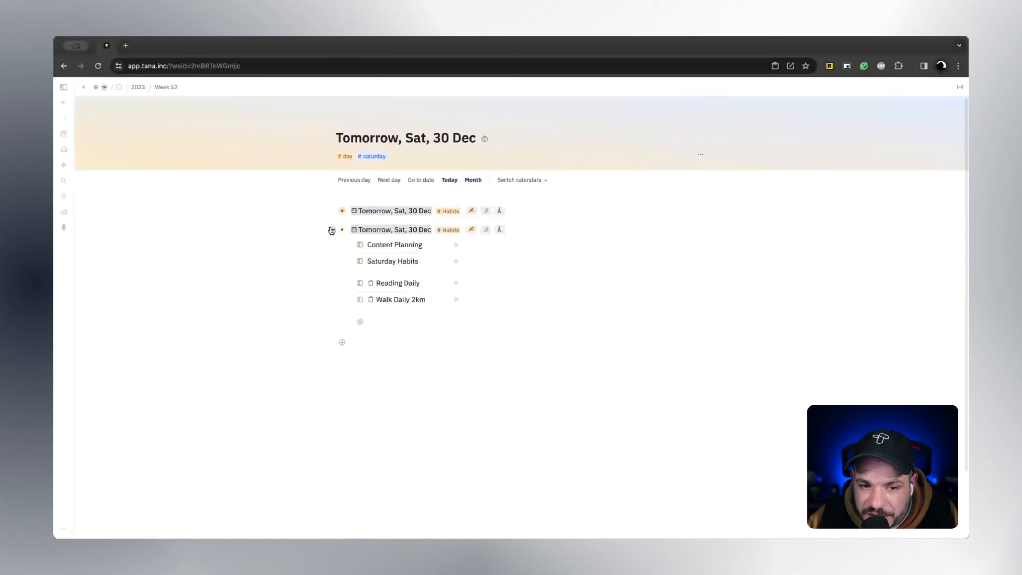
left_click(331, 229)
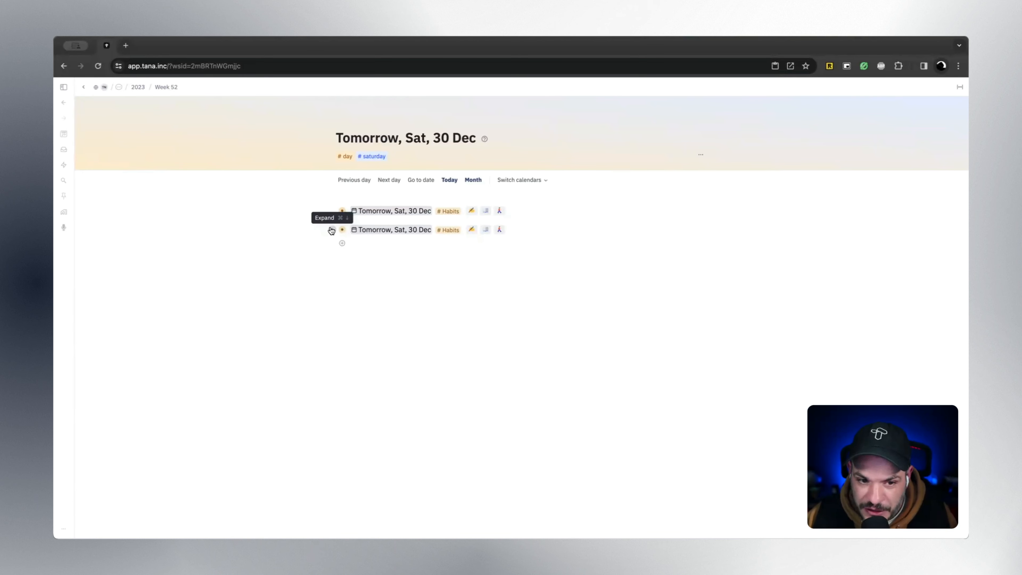
left_click(331, 230)
left_click(331, 230)
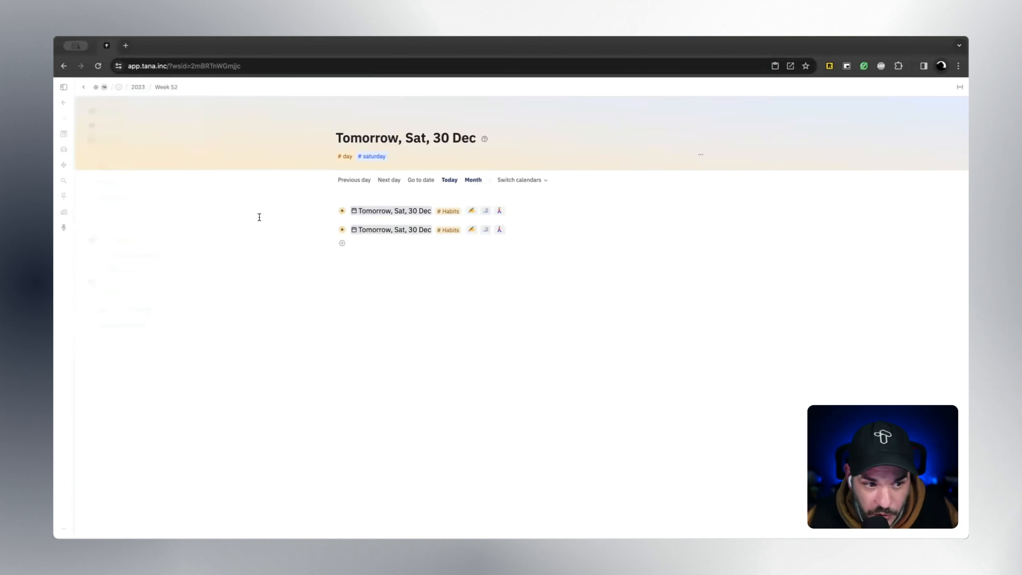
Go to the Fri, 29 Dec page and open the Content Planning habit linked in its Habits entry's content log
left_click(361, 181)
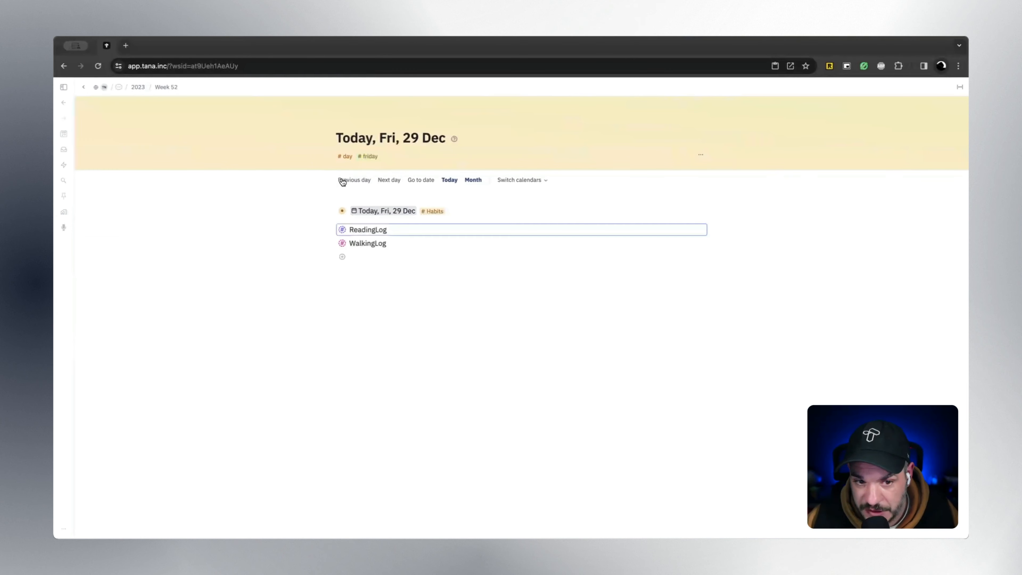
left_click(331, 211)
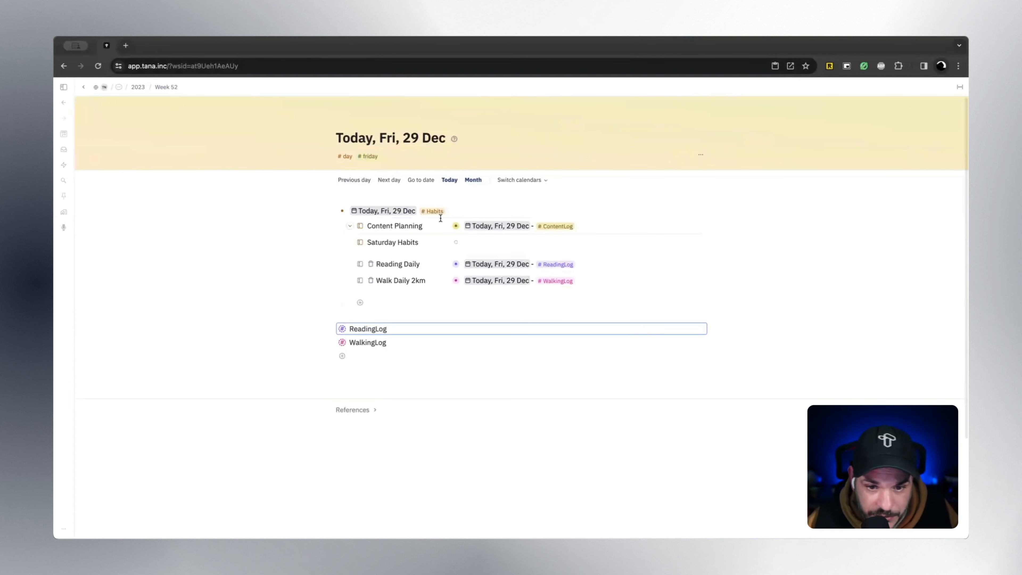
left_click(445, 226)
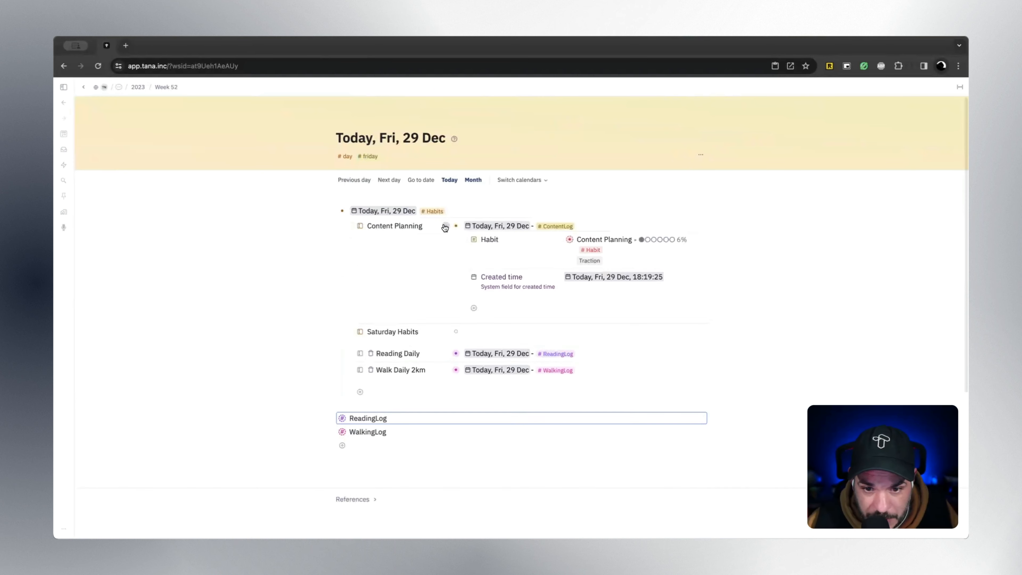
left_click(578, 240)
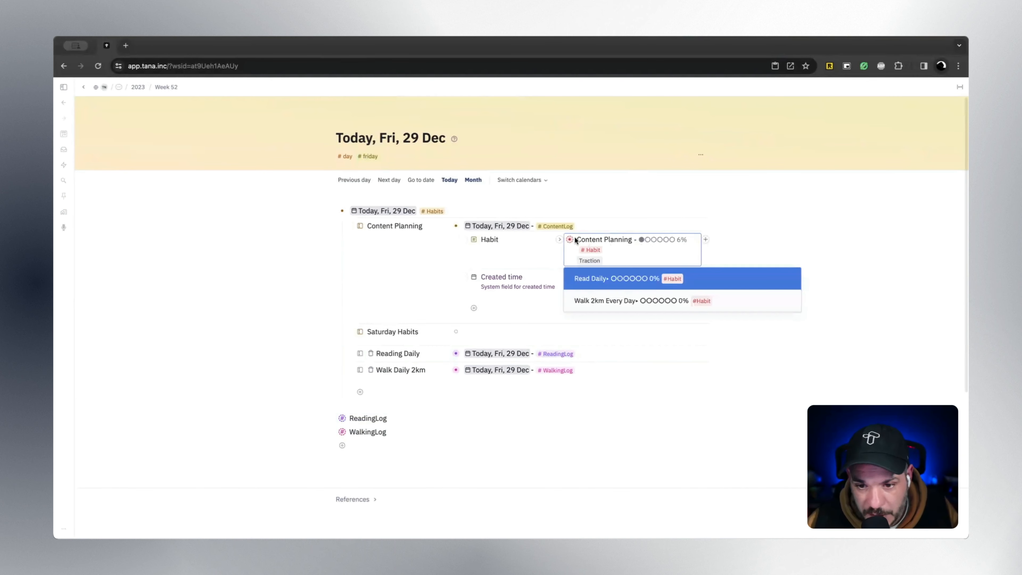
left_click(570, 239)
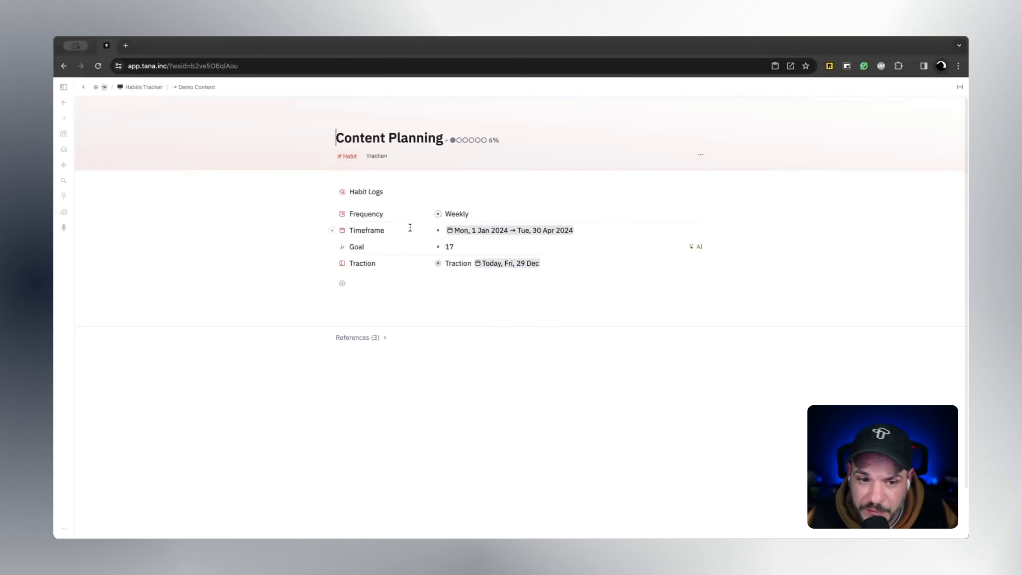
Check the Content Planning habit's Timeframe date range, then clear that value
left_click(472, 231)
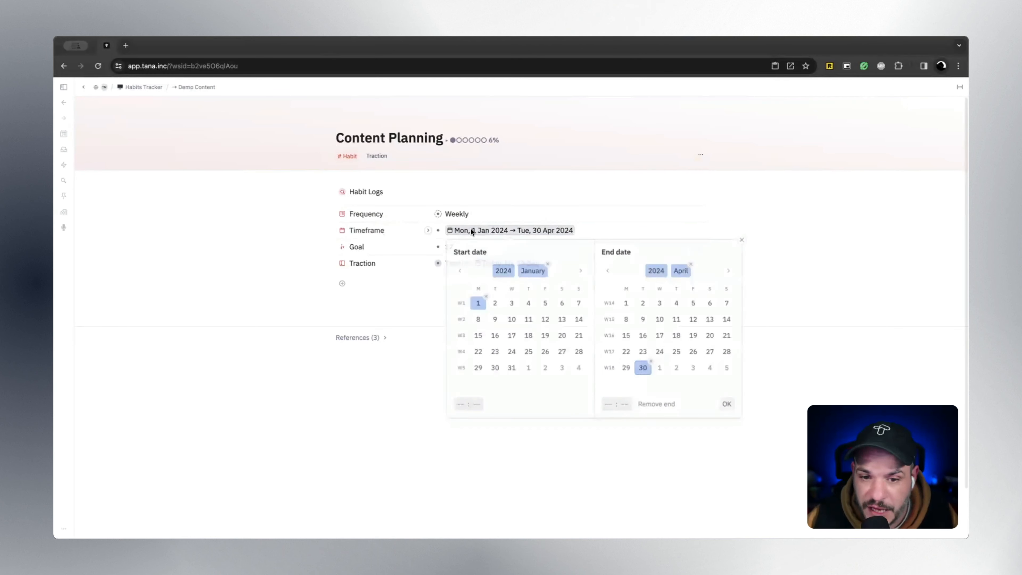
left_click(552, 214)
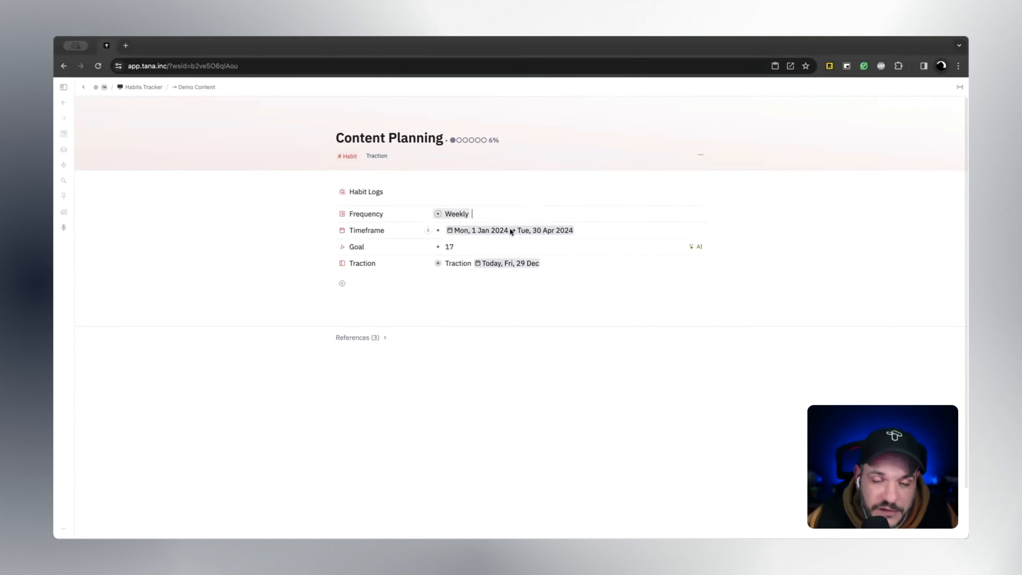
left_click(479, 230)
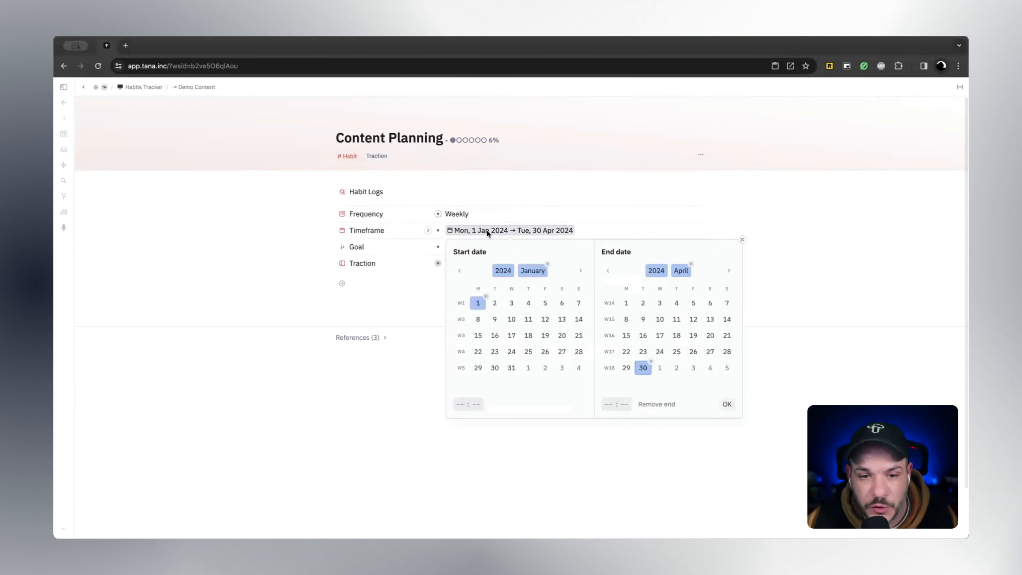
left_click(586, 228)
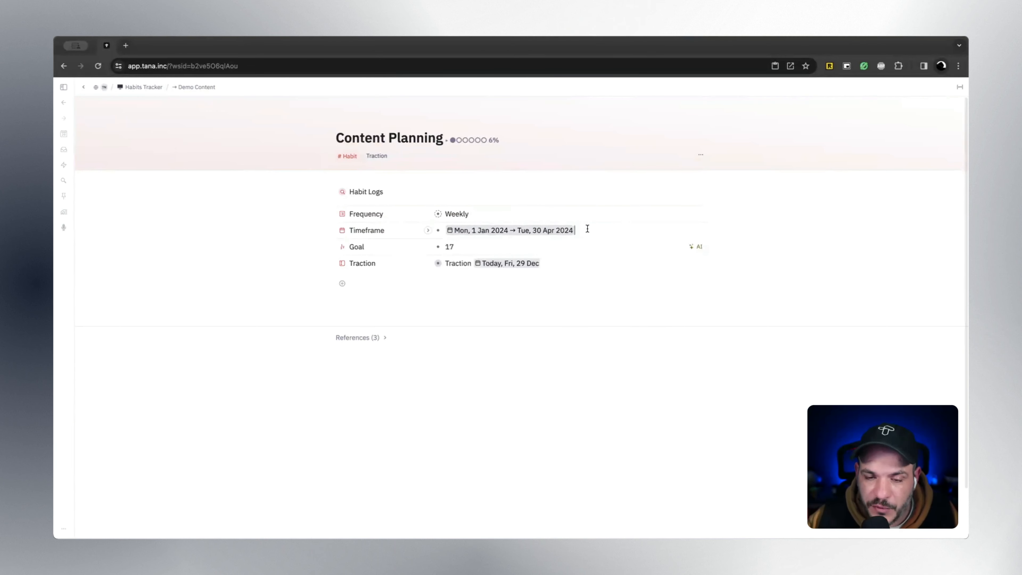
key("BackSpace")
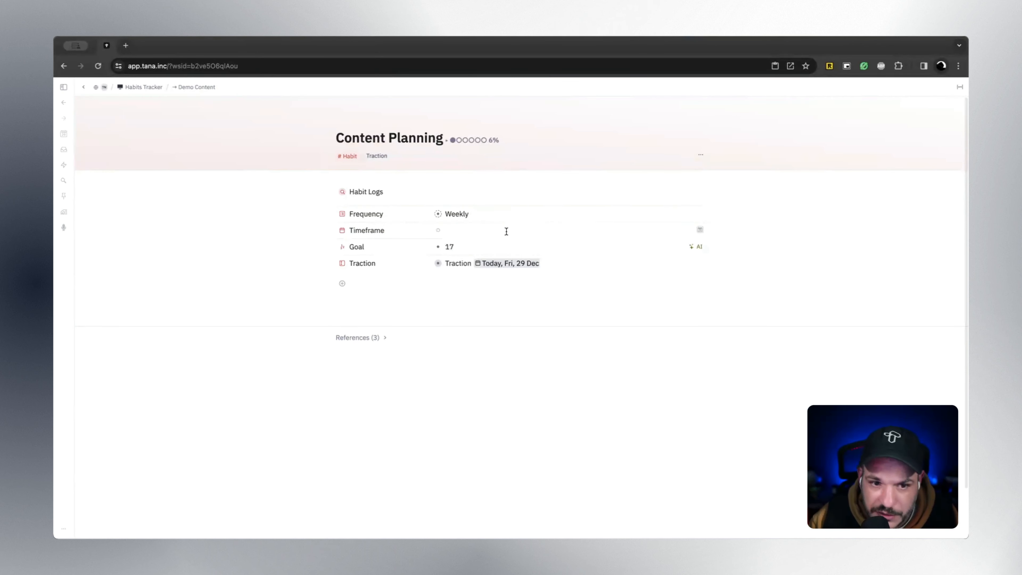
type("jan")
key("BackSpace")
key("BackSpace")
key("BackSpace")
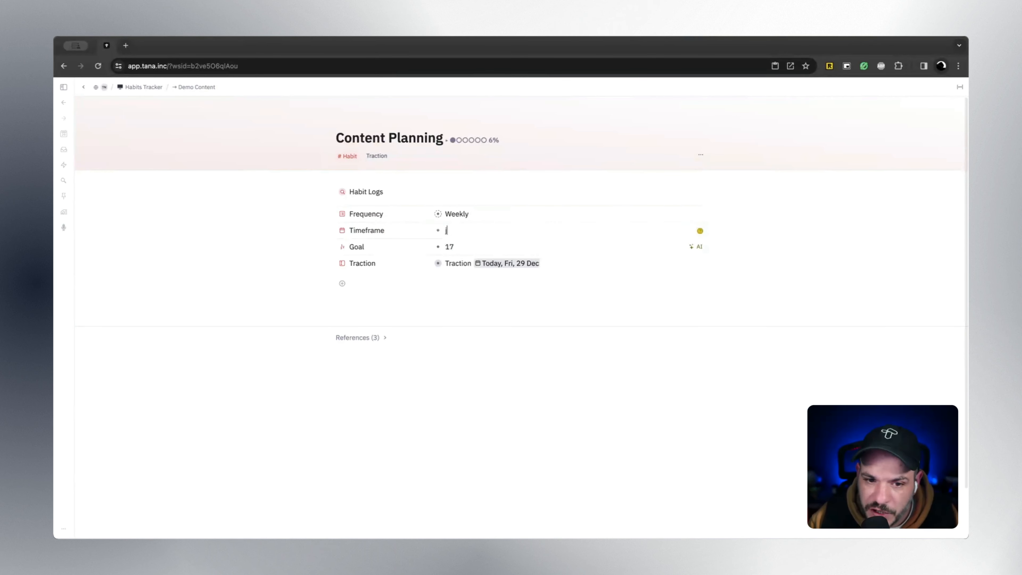
type("d")
key("BackSpace")
type("j")
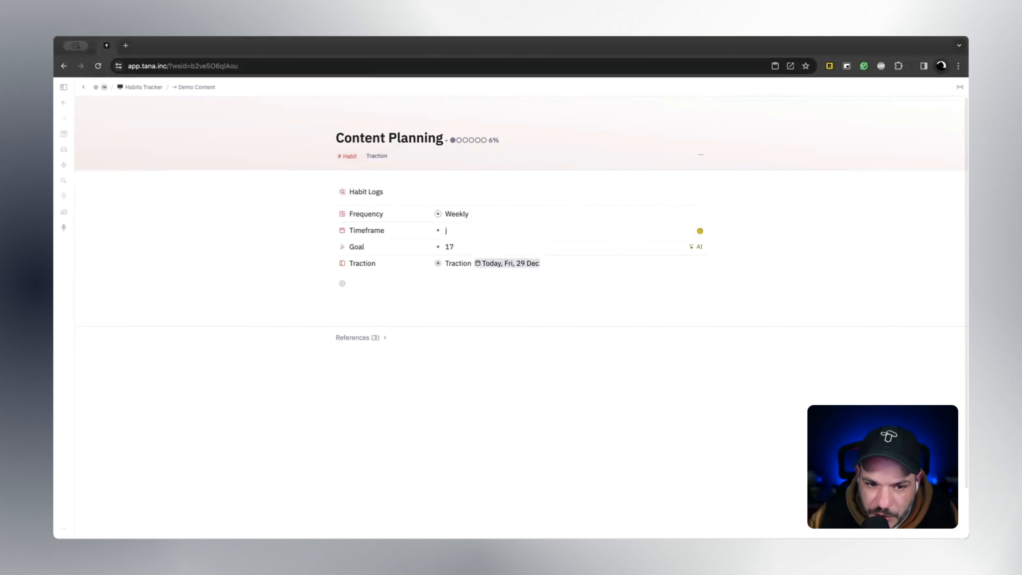
key("BackSpace")
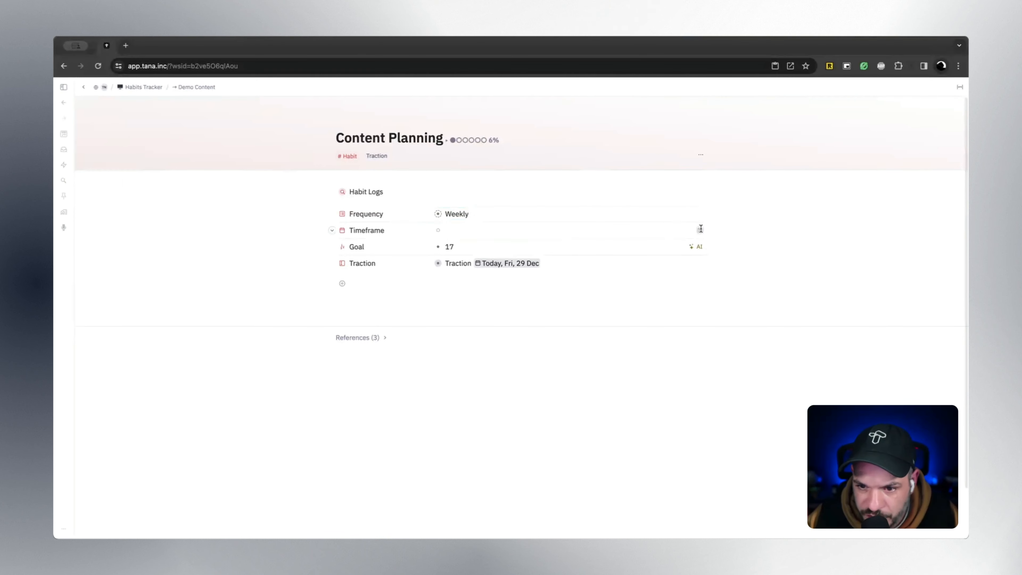
Set the Content Planning habit's Timeframe to the whole month of January 2024 using the date picker
left_click(701, 229)
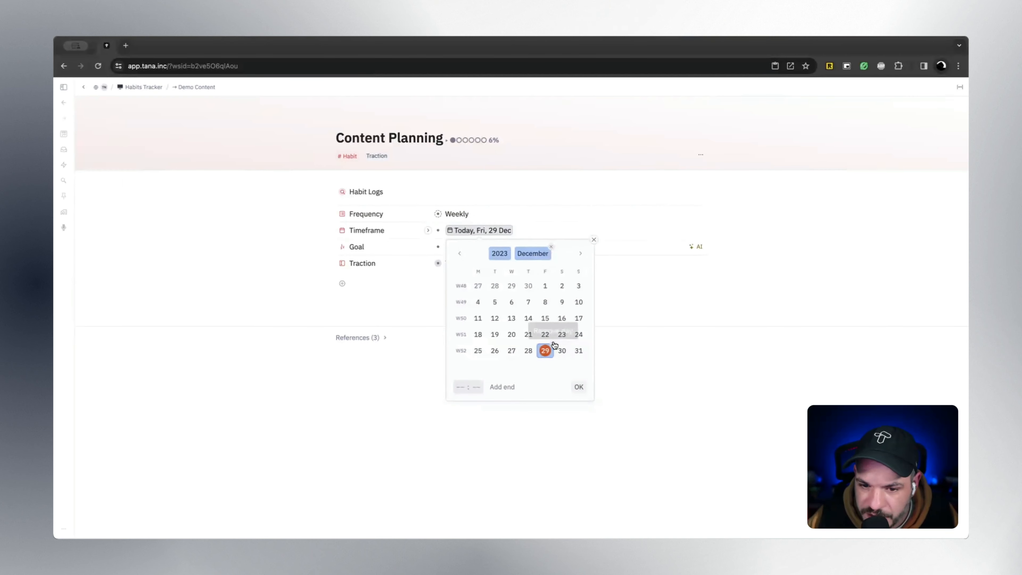
left_click(581, 254)
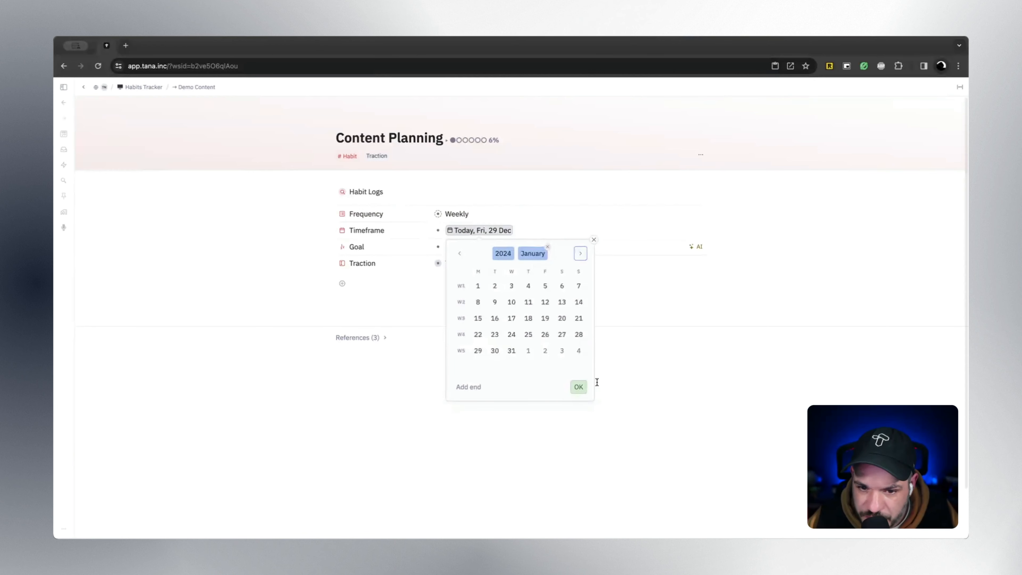
left_click(578, 386)
left_click(383, 230)
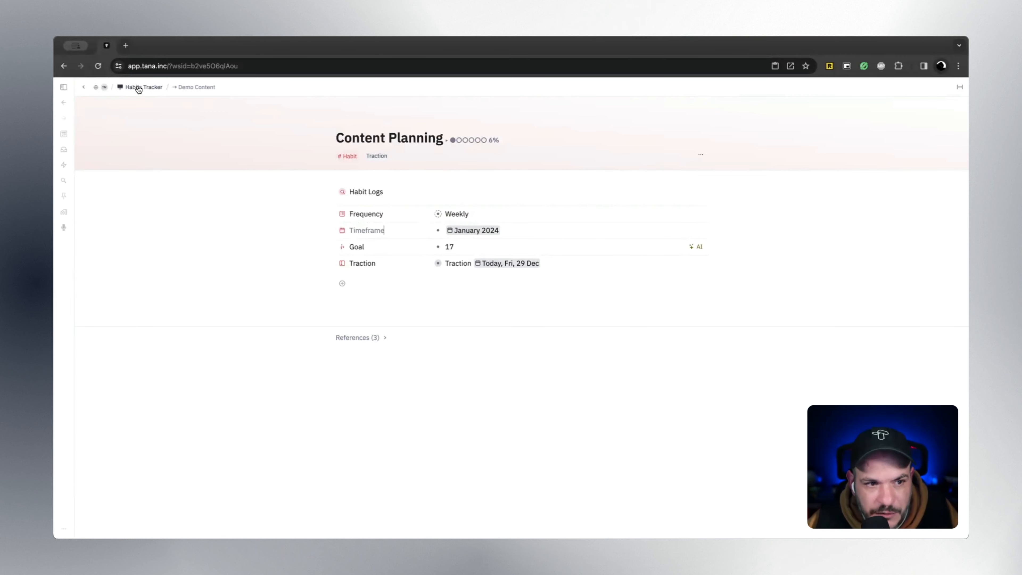
Open the TN LIVE 29/12/23 workspace home and expand Months under 2023 in the Calendar
left_click(104, 87)
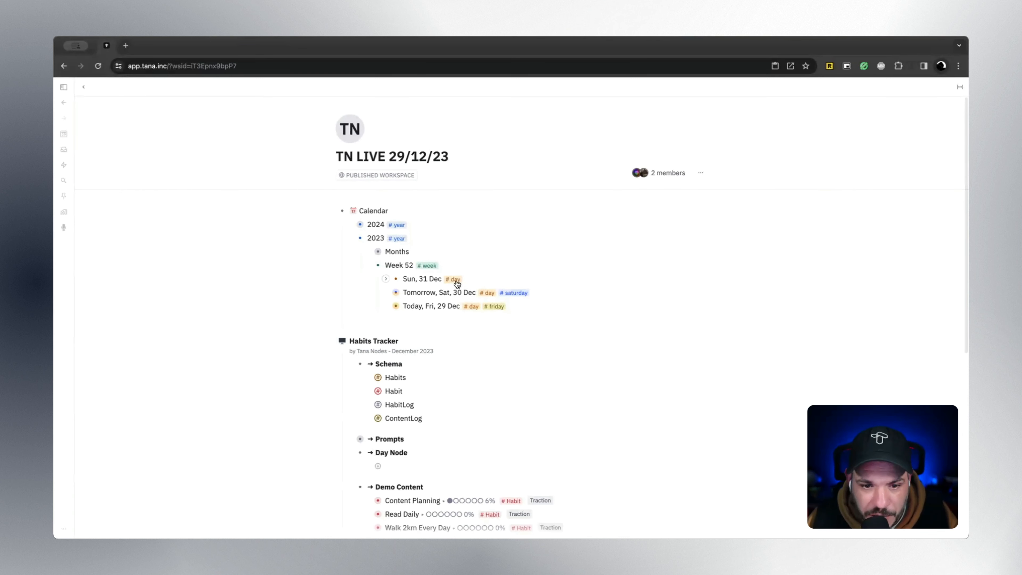
left_click(368, 251)
left_click(368, 252)
left_click(368, 251)
Look at the template in the month tag's configuration, then close the configuration
left_click(453, 266)
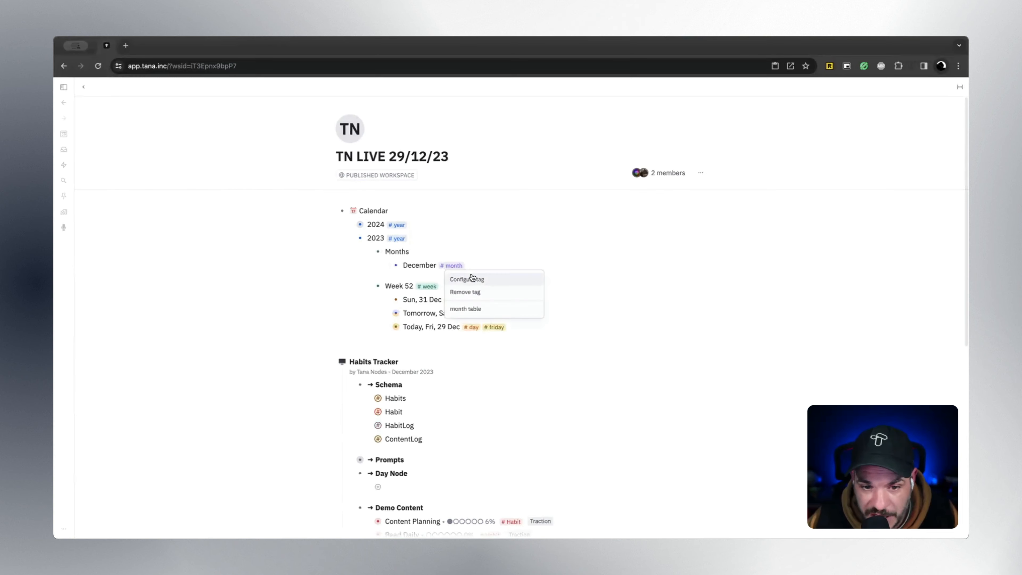
left_click(475, 278)
left_click(708, 228)
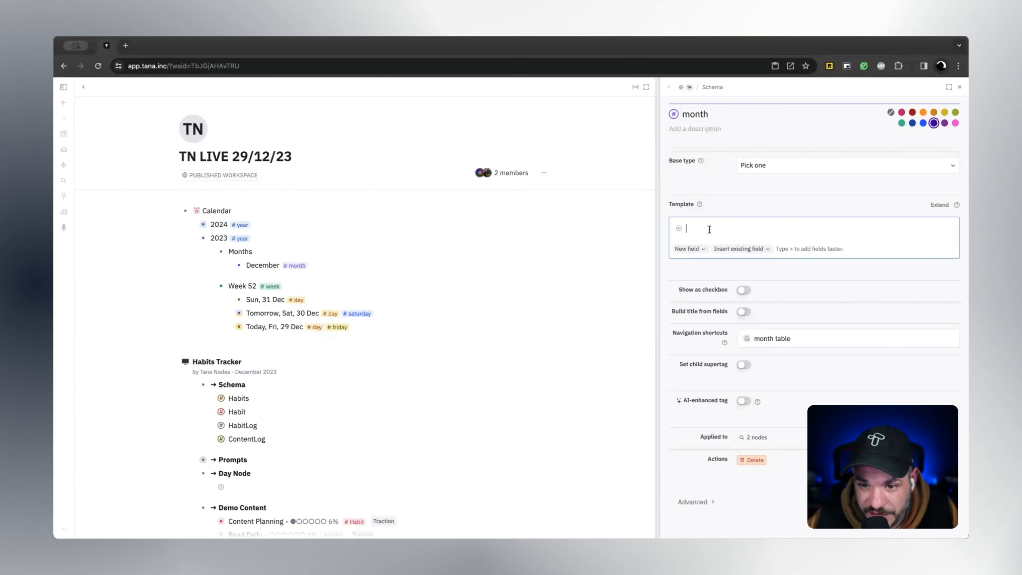
left_click(959, 87)
Open the December page and start a search for nodes with the tag #Habit in its first empty node
left_click(396, 264)
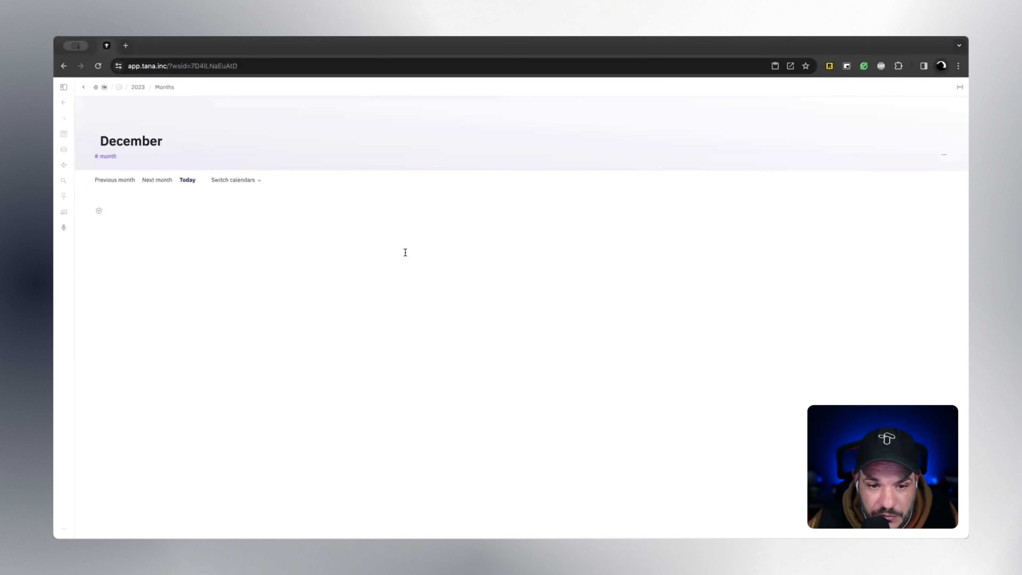
left_click(120, 211)
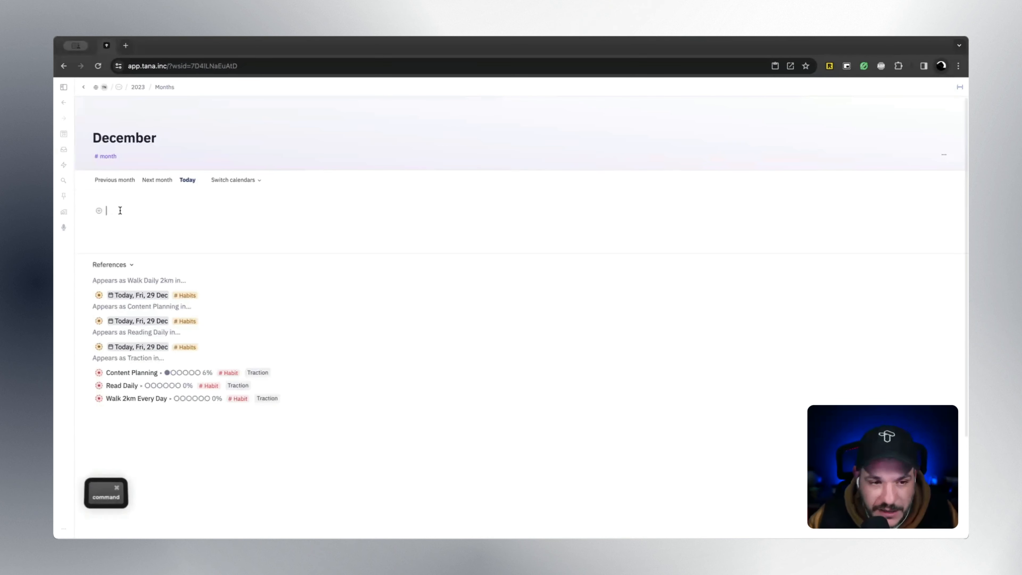
key("super+k")
type("Find nodes")
key("Return")
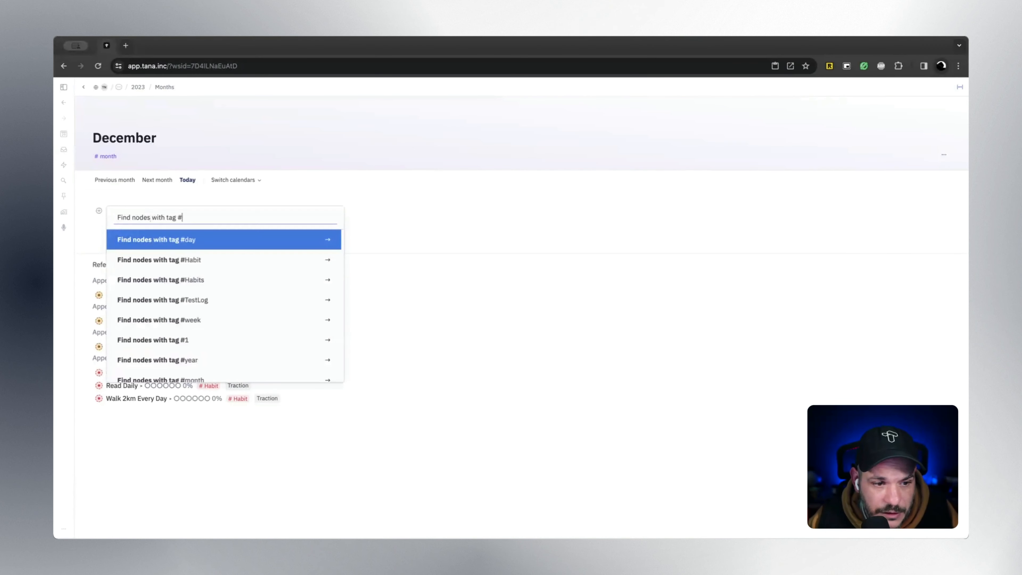
type("Hab")
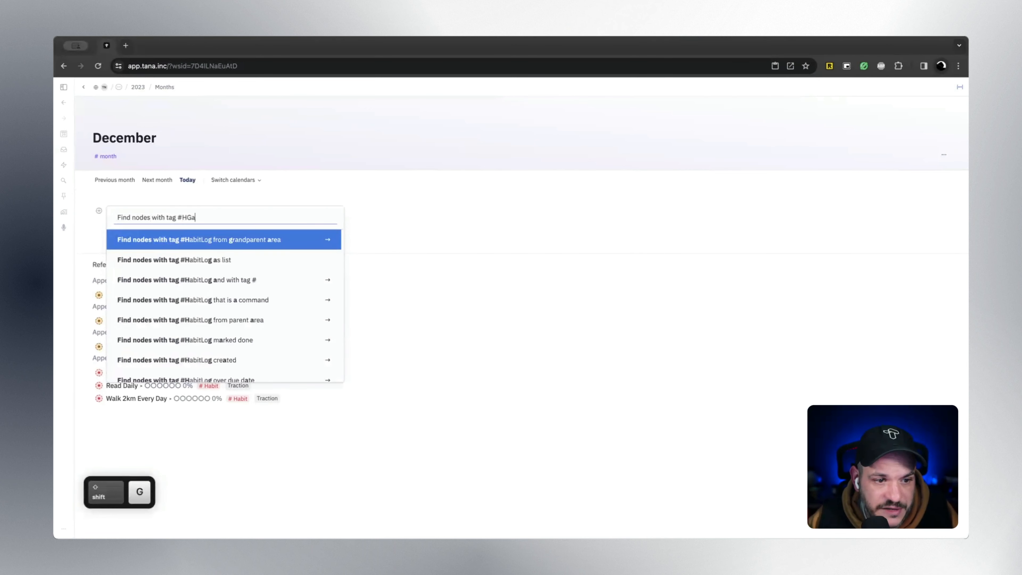
type("it")
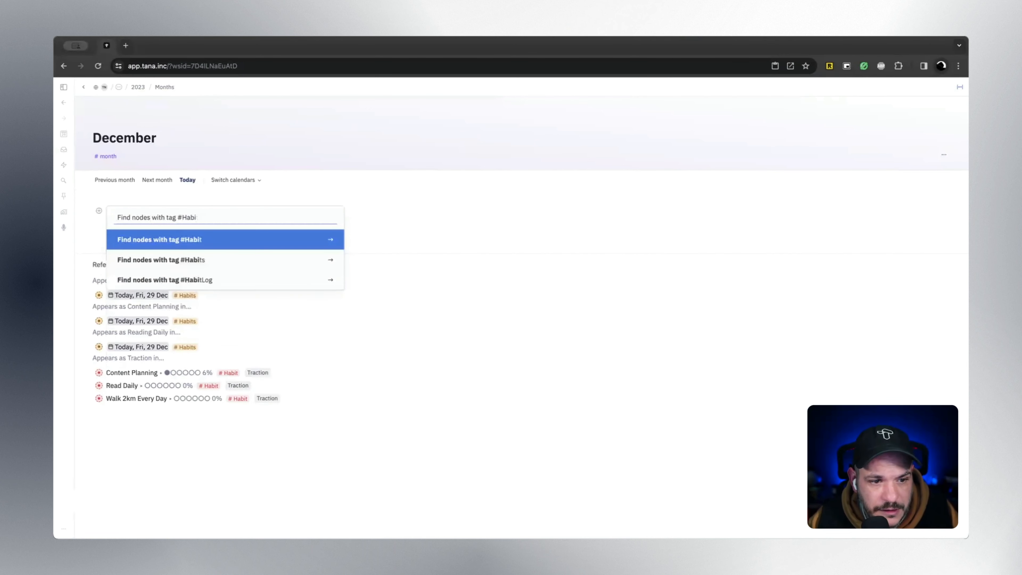
key("Return")
Restrict the #Habit search to Timeframe January 2024, insert it as a list, and open its query builder
key("Down")
key("Down")
key("Up")
key("Return")
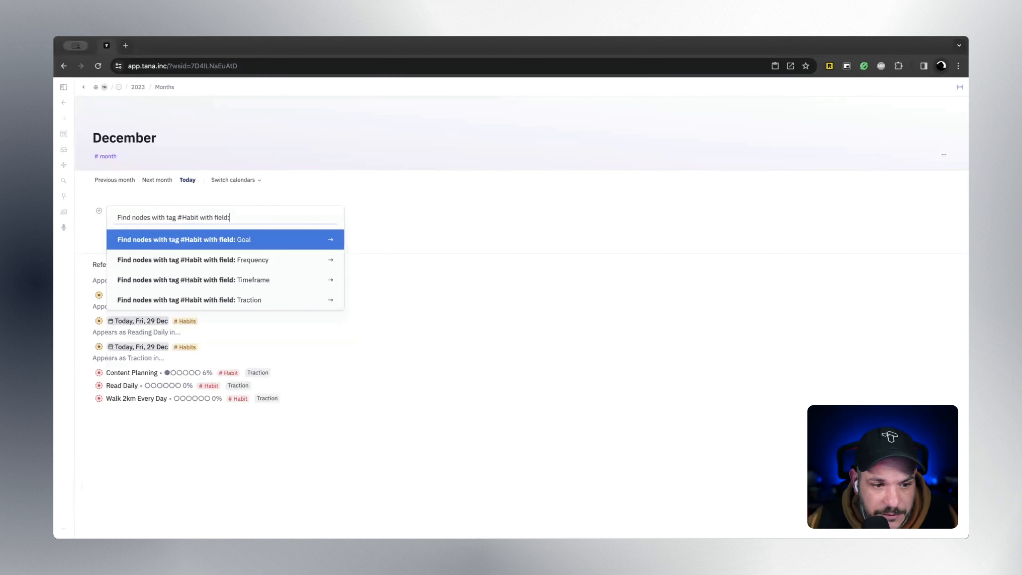
key("Down")
key("Down")
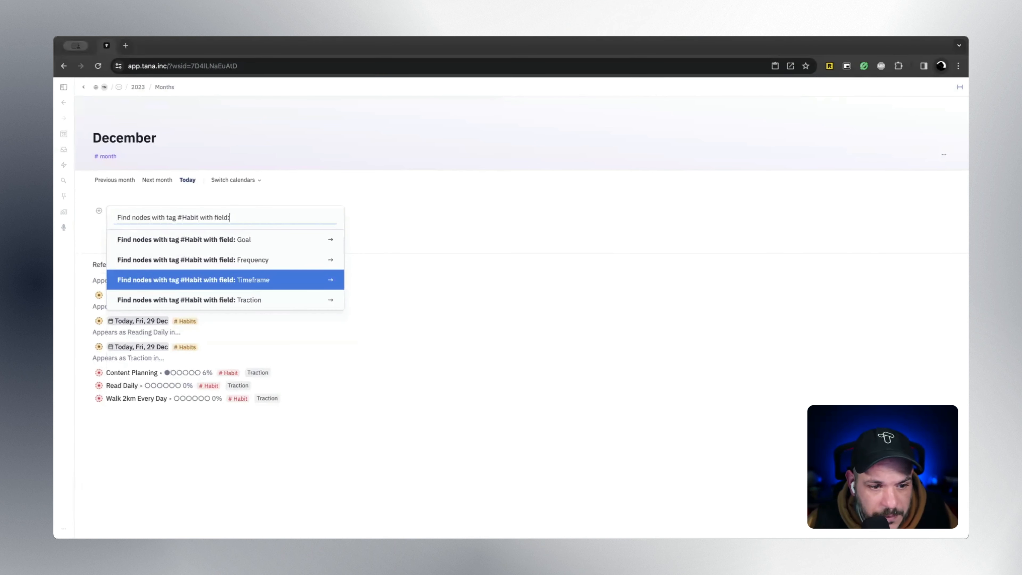
key("Return")
key("Down")
key("Down")
key("Down")
key("Down")
key("Down")
key("Down")
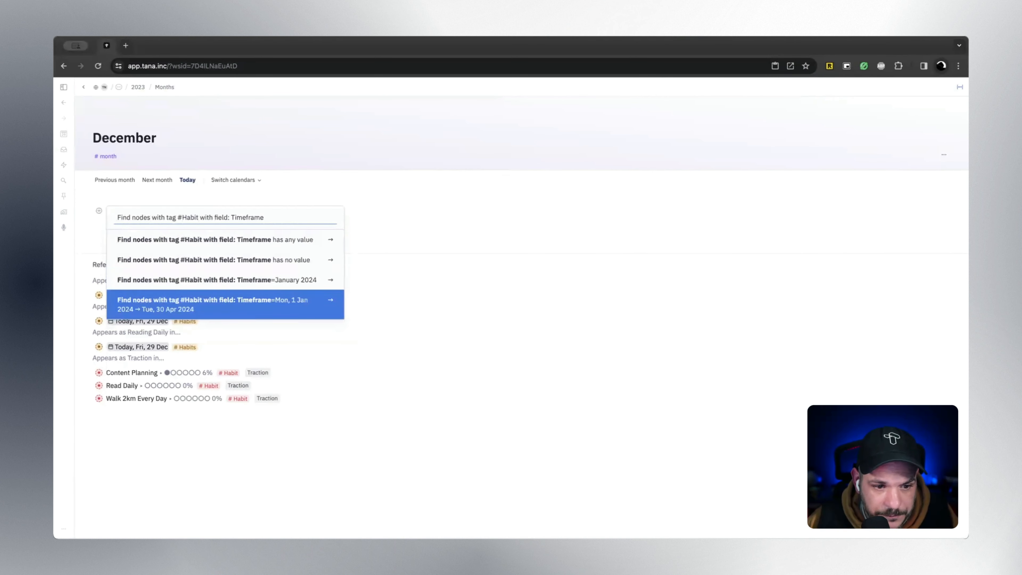
key("Return")
key("Return")
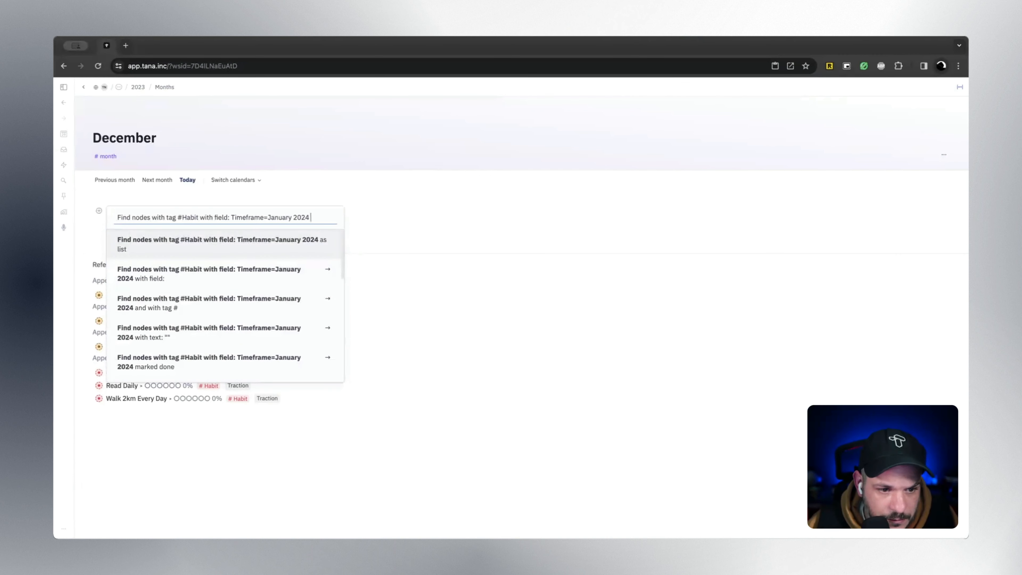
left_click(321, 211)
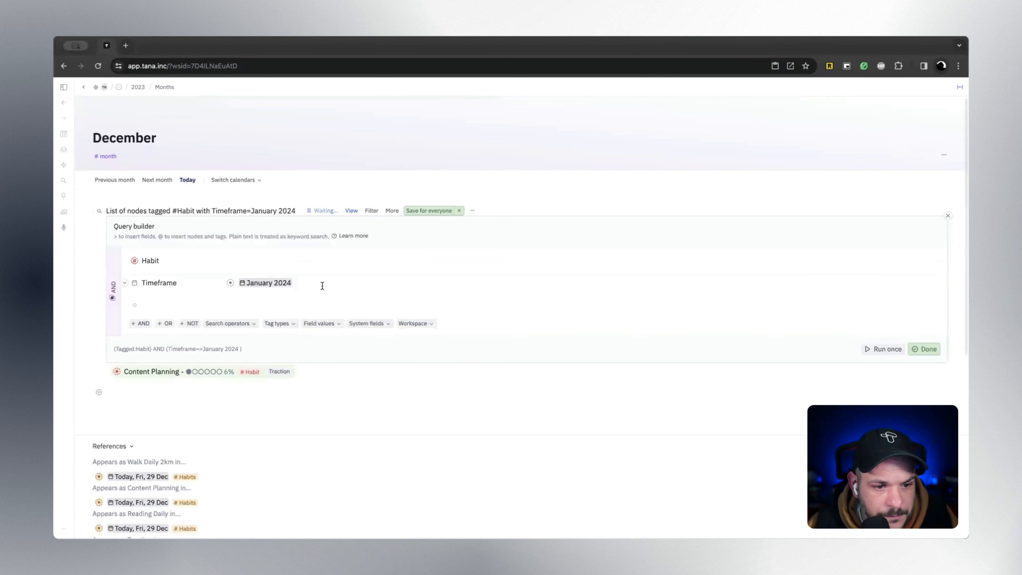
Replace the Timeframe value in the #Habit search query with PARENT, run the query and finish editing it
key("BackSpace")
key("Caps_Lock")
type("PARENT")
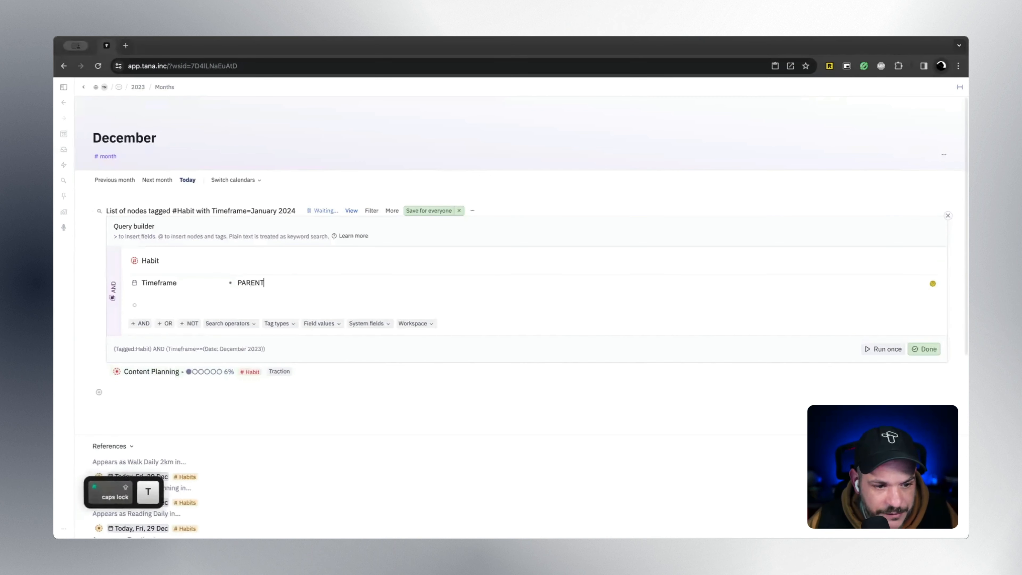
left_click(881, 349)
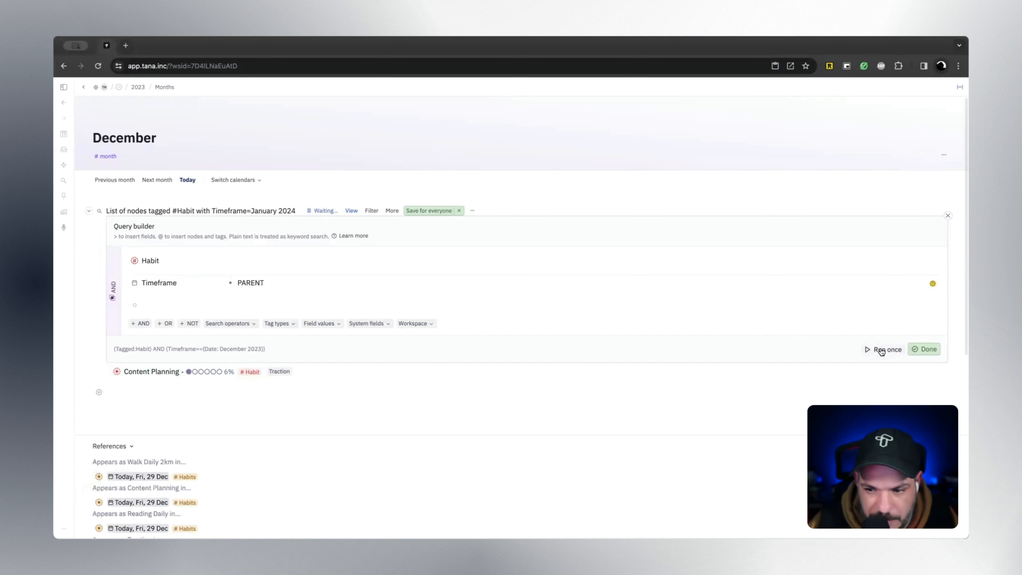
left_click(932, 349)
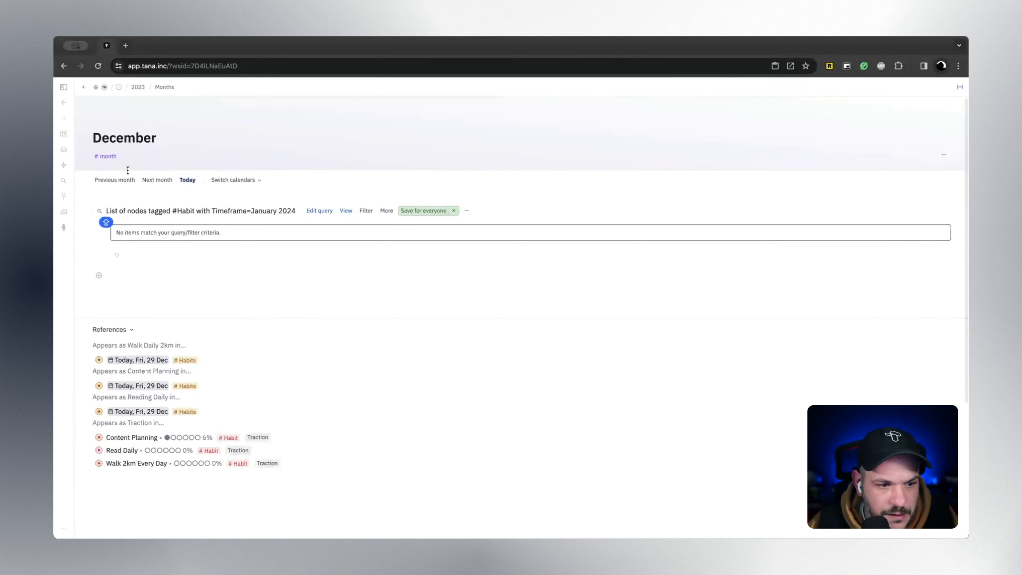
Copy the #Habit search node from the December page and paste it as a reference on the January 2024 page
left_click(153, 180)
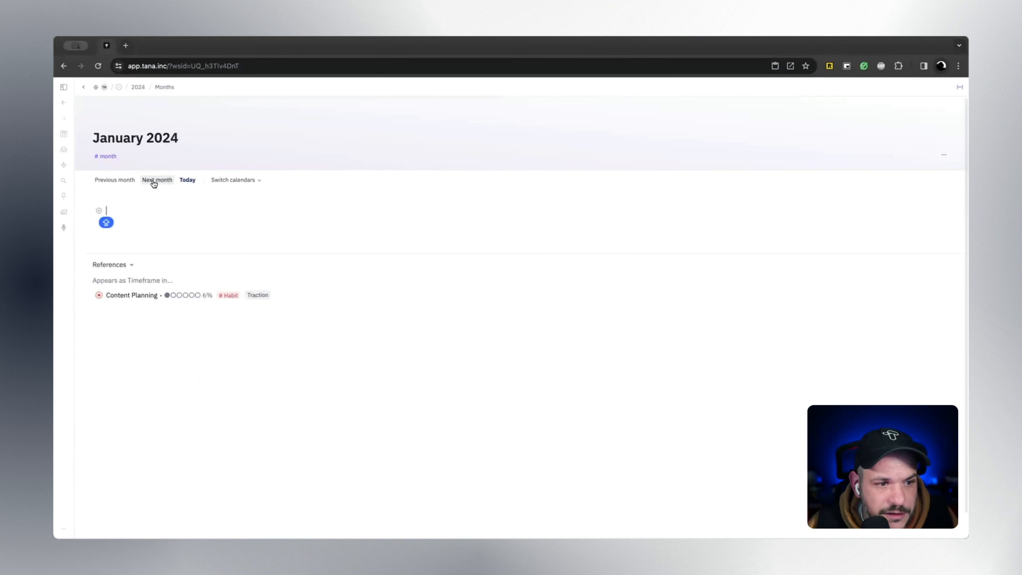
left_click(103, 180)
key("super+c")
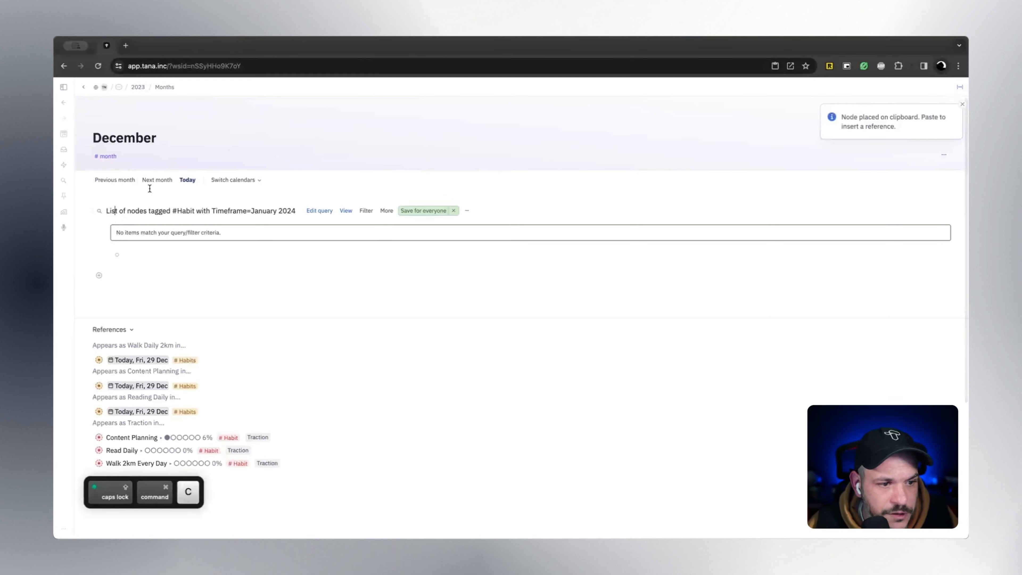
left_click(153, 181)
left_click(119, 208)
key("super+v")
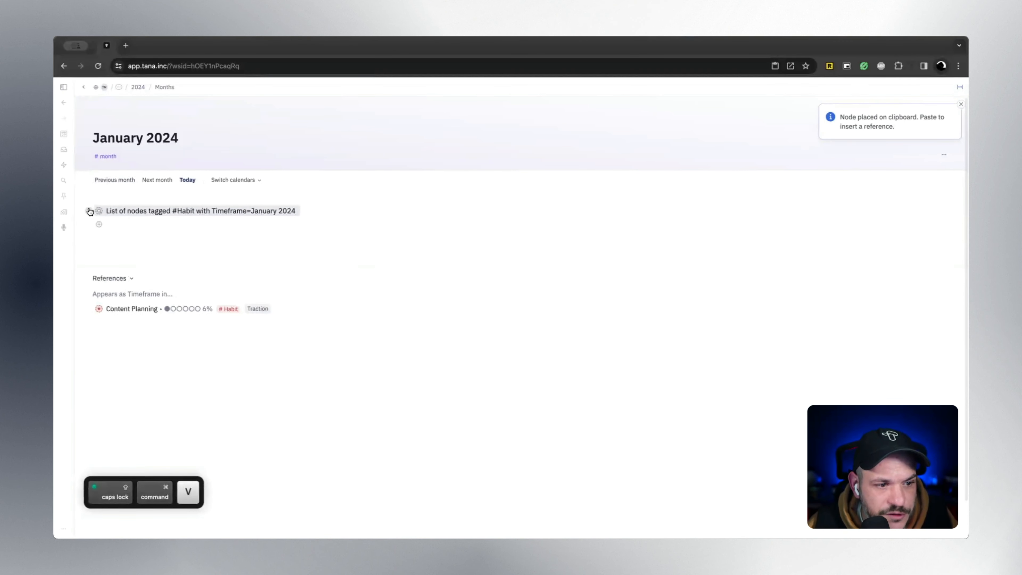
Convert the pasted search reference into its own copy with Clone reference, and check the copy's query
key("super+k")
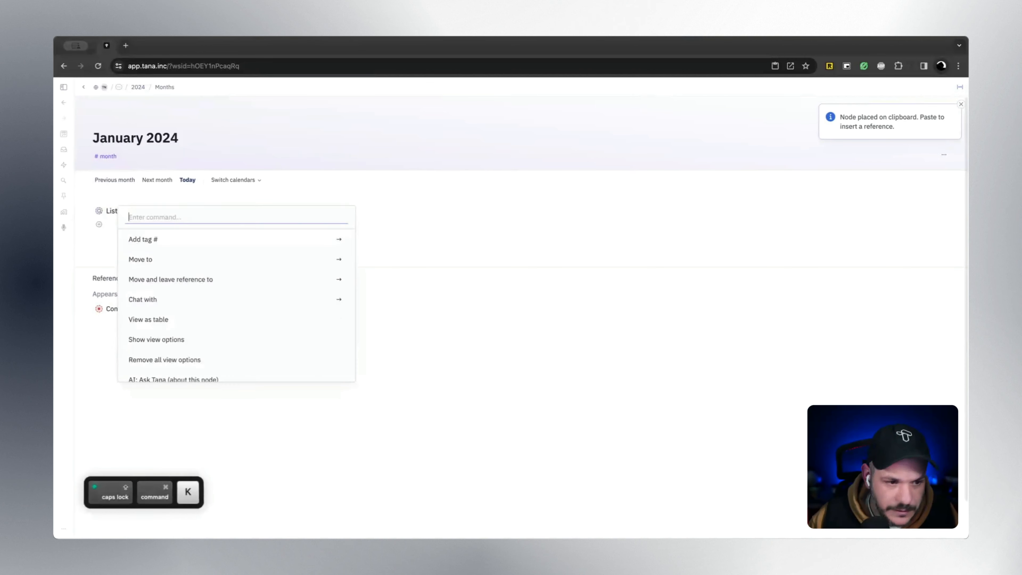
type("CLONE")
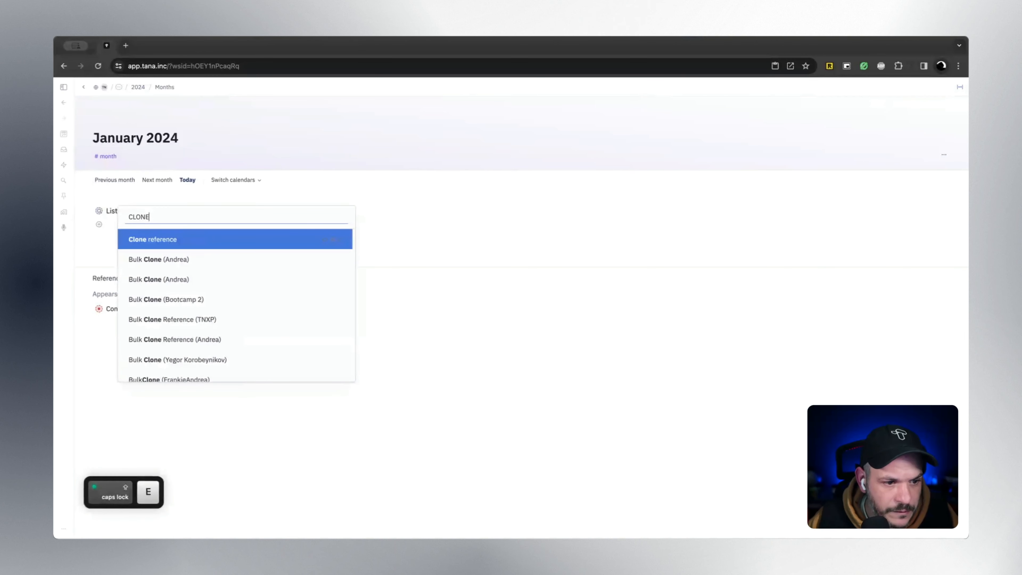
key("Return")
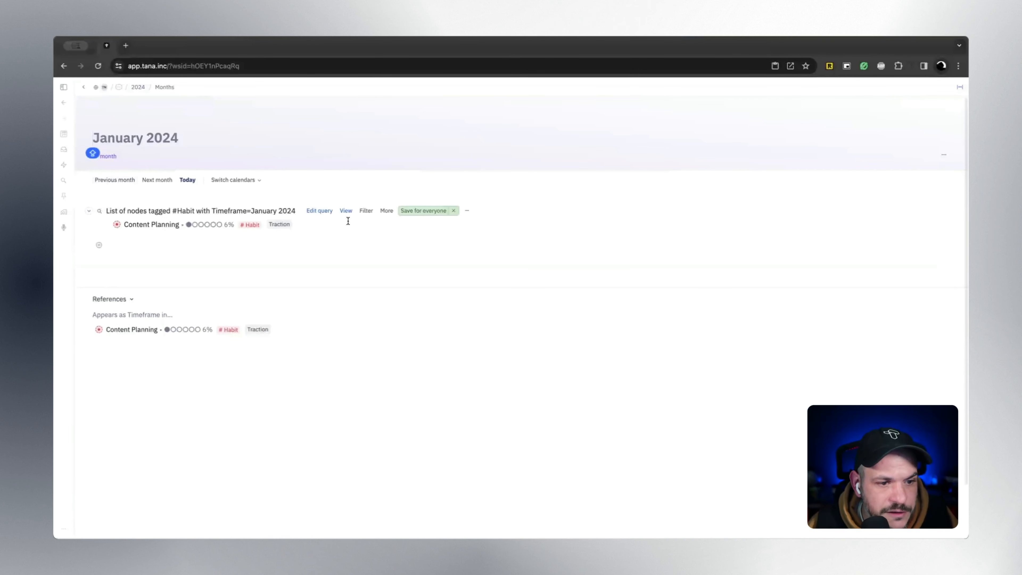
left_click(329, 211)
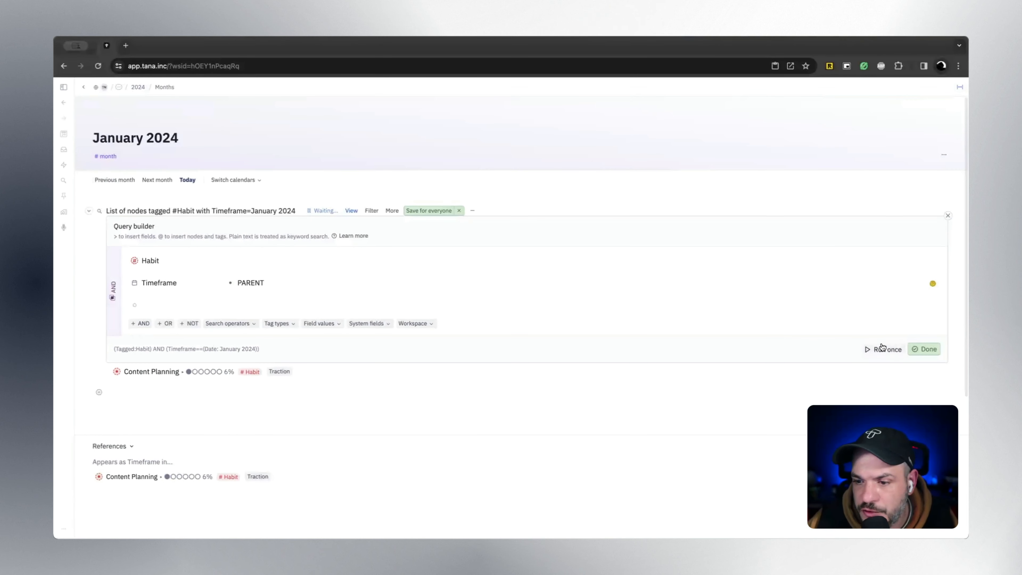
left_click(924, 349)
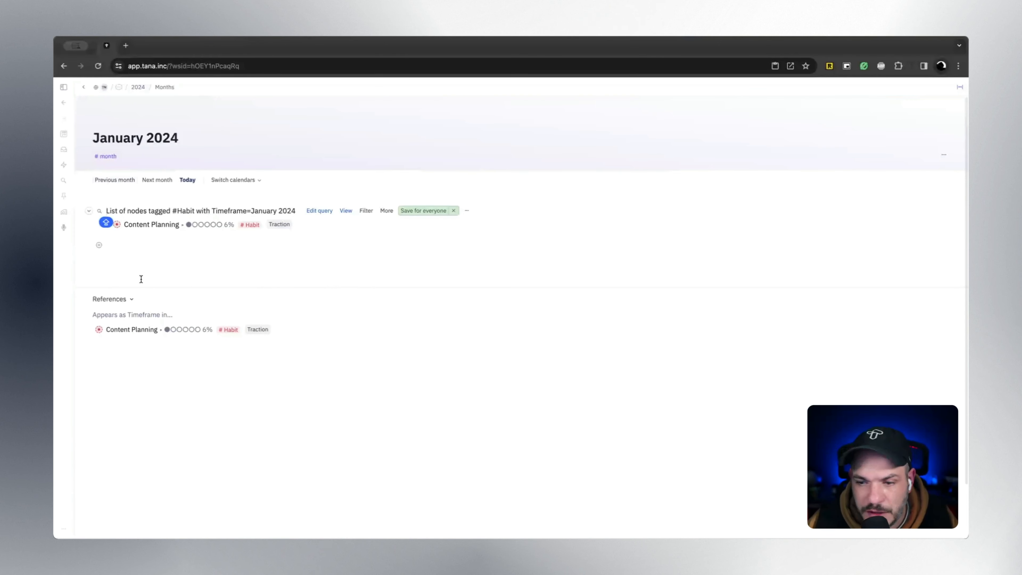
Expand the Content Planning habit in the January search and set its Timeframe to Thu, 18 Jan 2024
left_click(105, 224)
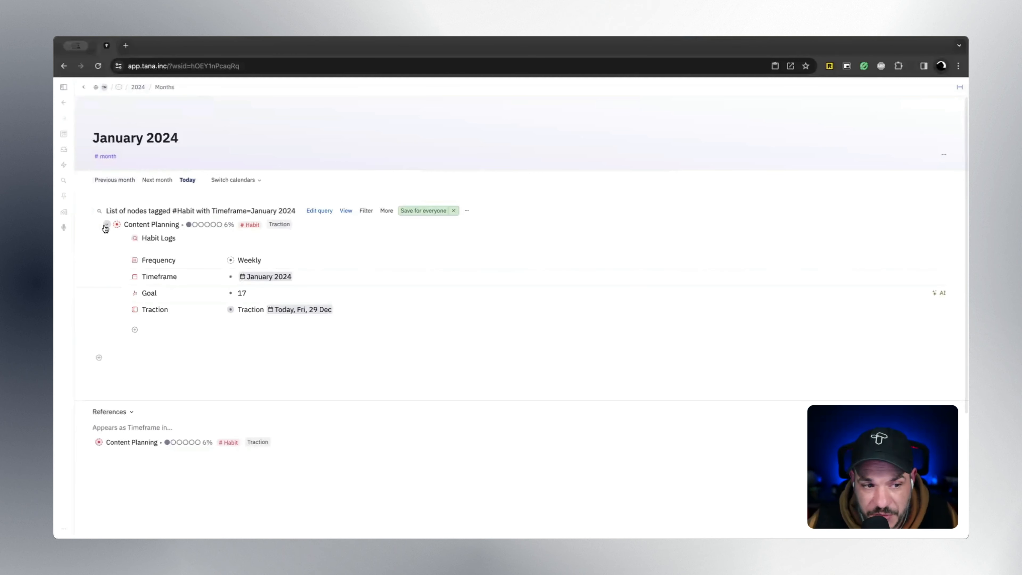
left_click(283, 277)
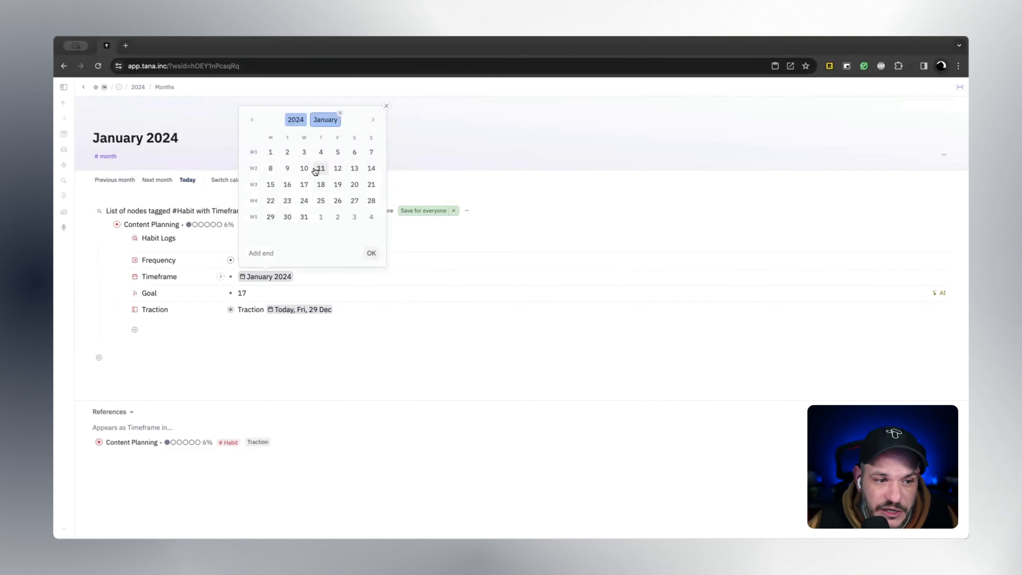
left_click(322, 185)
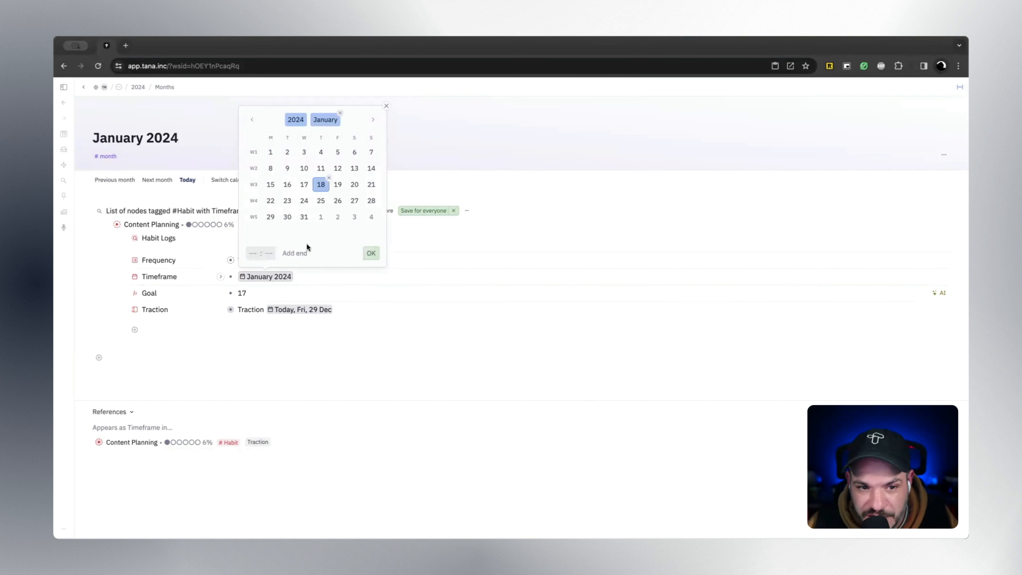
left_click(371, 253)
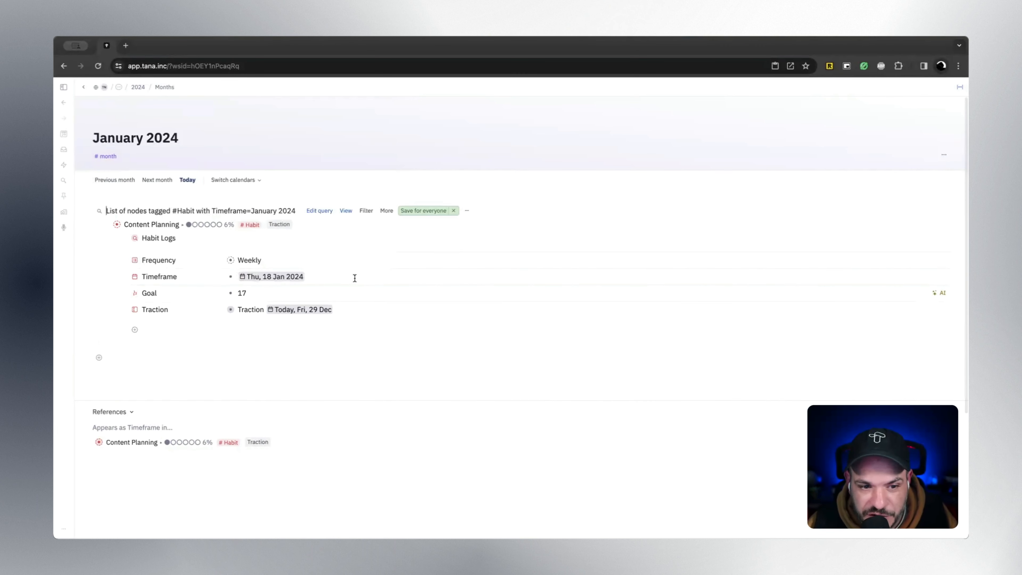
Rerun the January 2024 habit search from its query builder and save its view for everyone
left_click(309, 210)
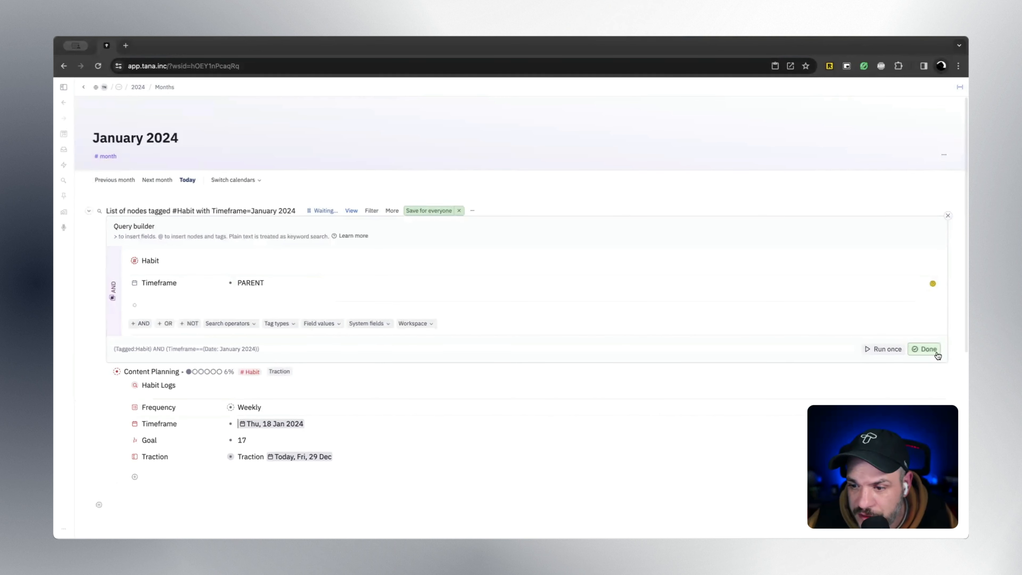
left_click(923, 350)
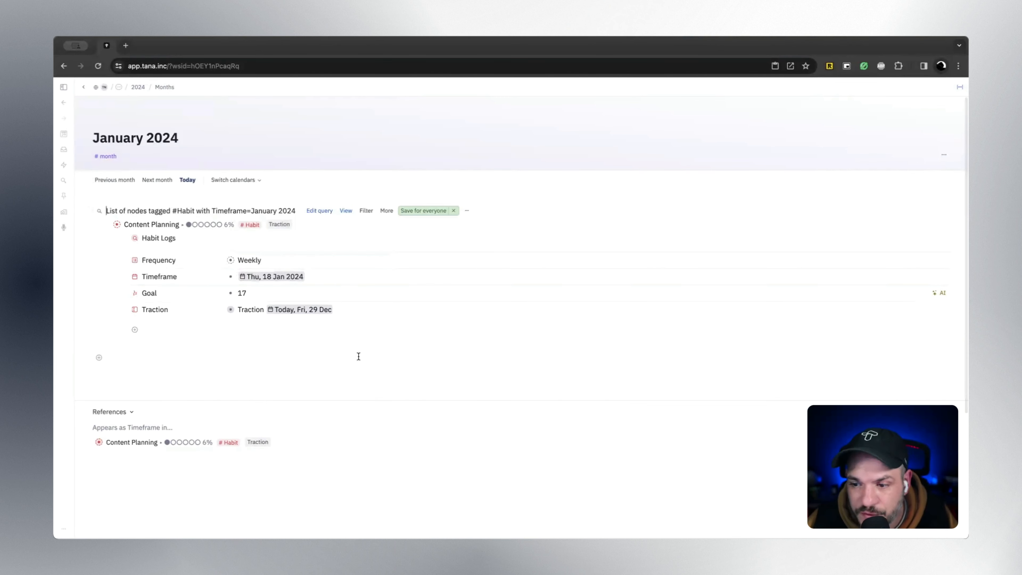
left_click(423, 212)
left_click(106, 226)
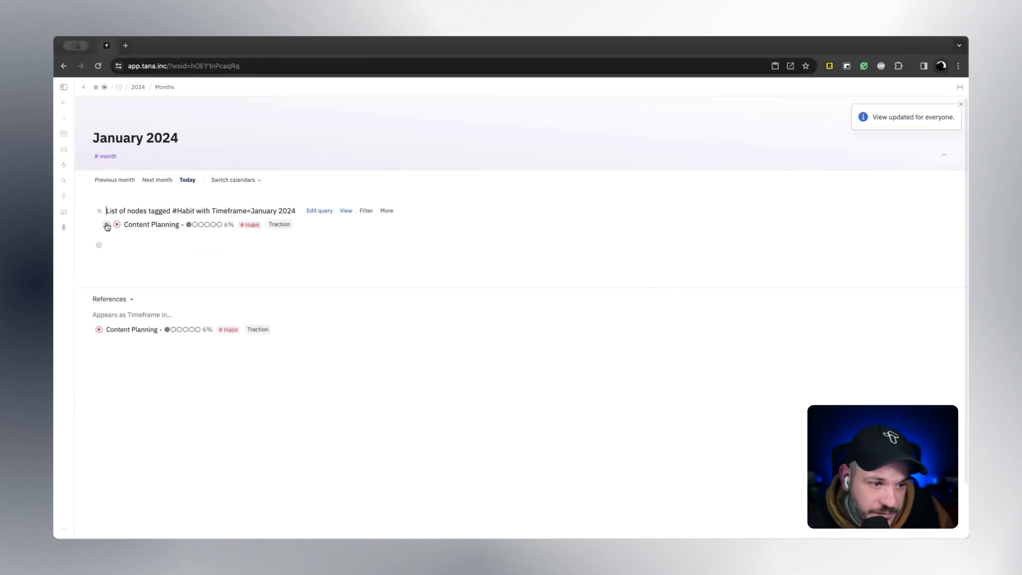
left_click(107, 226)
Review and run the January search's PARENT query once more, and collapse the search node
left_click(320, 210)
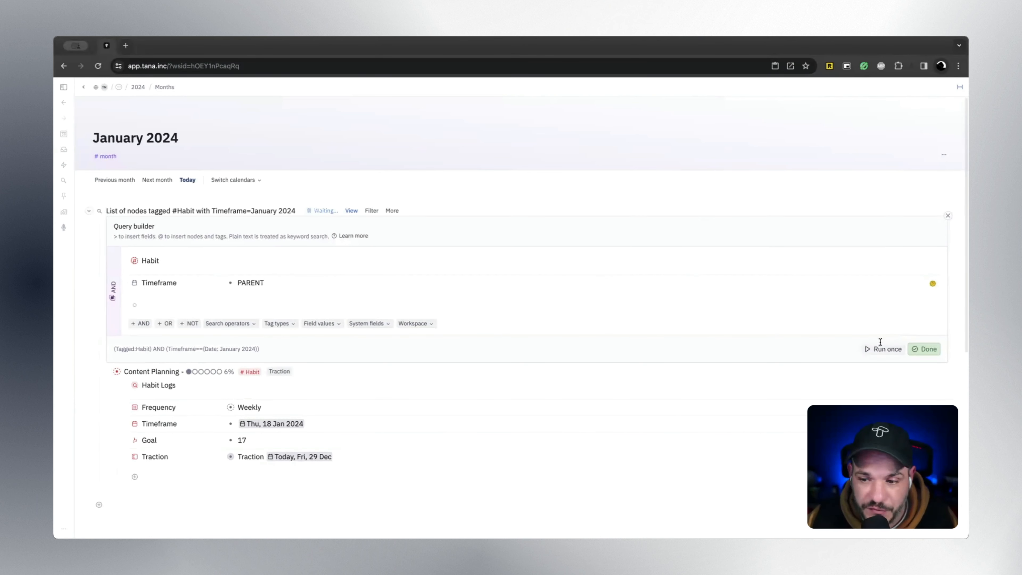
left_click(896, 353)
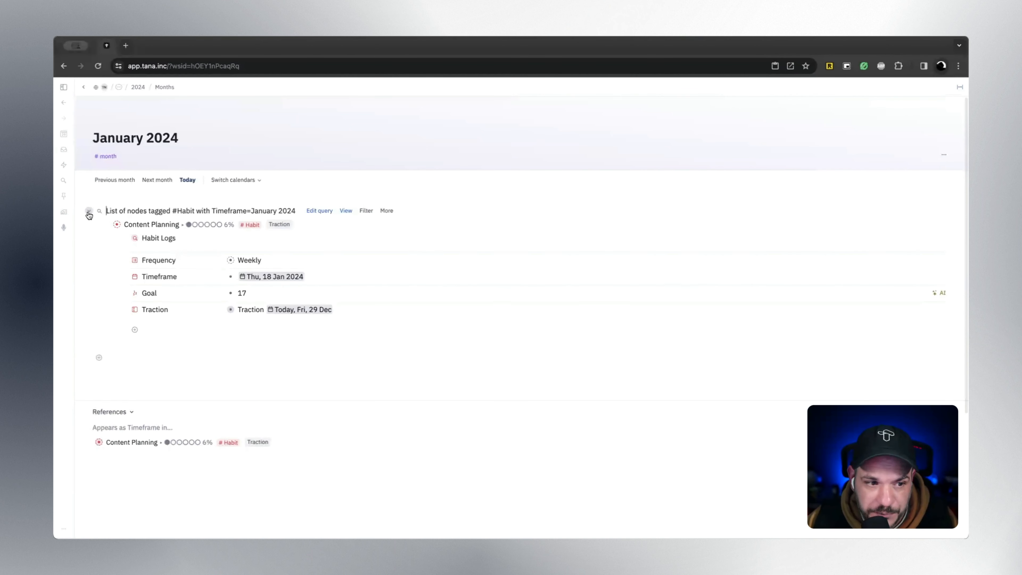
left_click(89, 212)
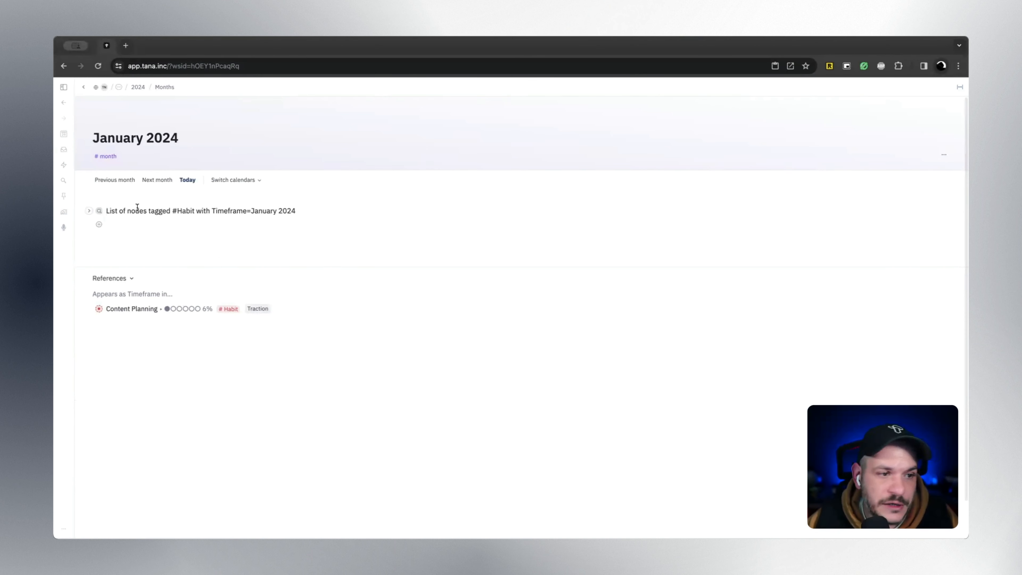